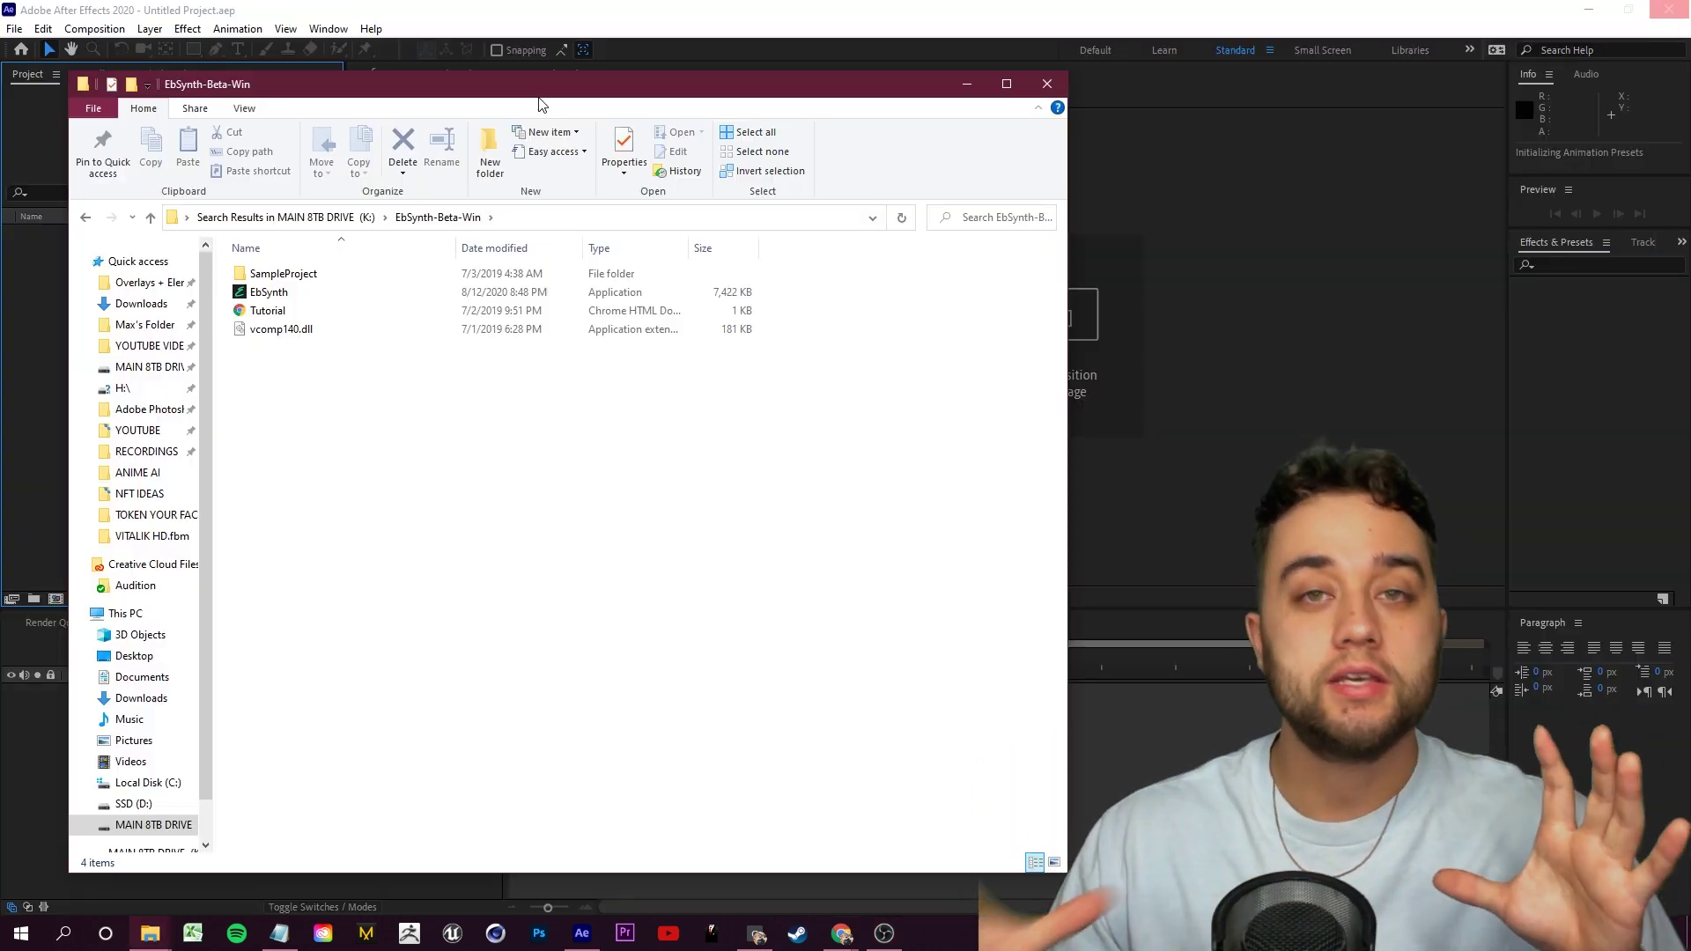
# Launch EbSynth.exe, move its window aside, and start a new After Effects composition
pyautogui.click(590, 291)
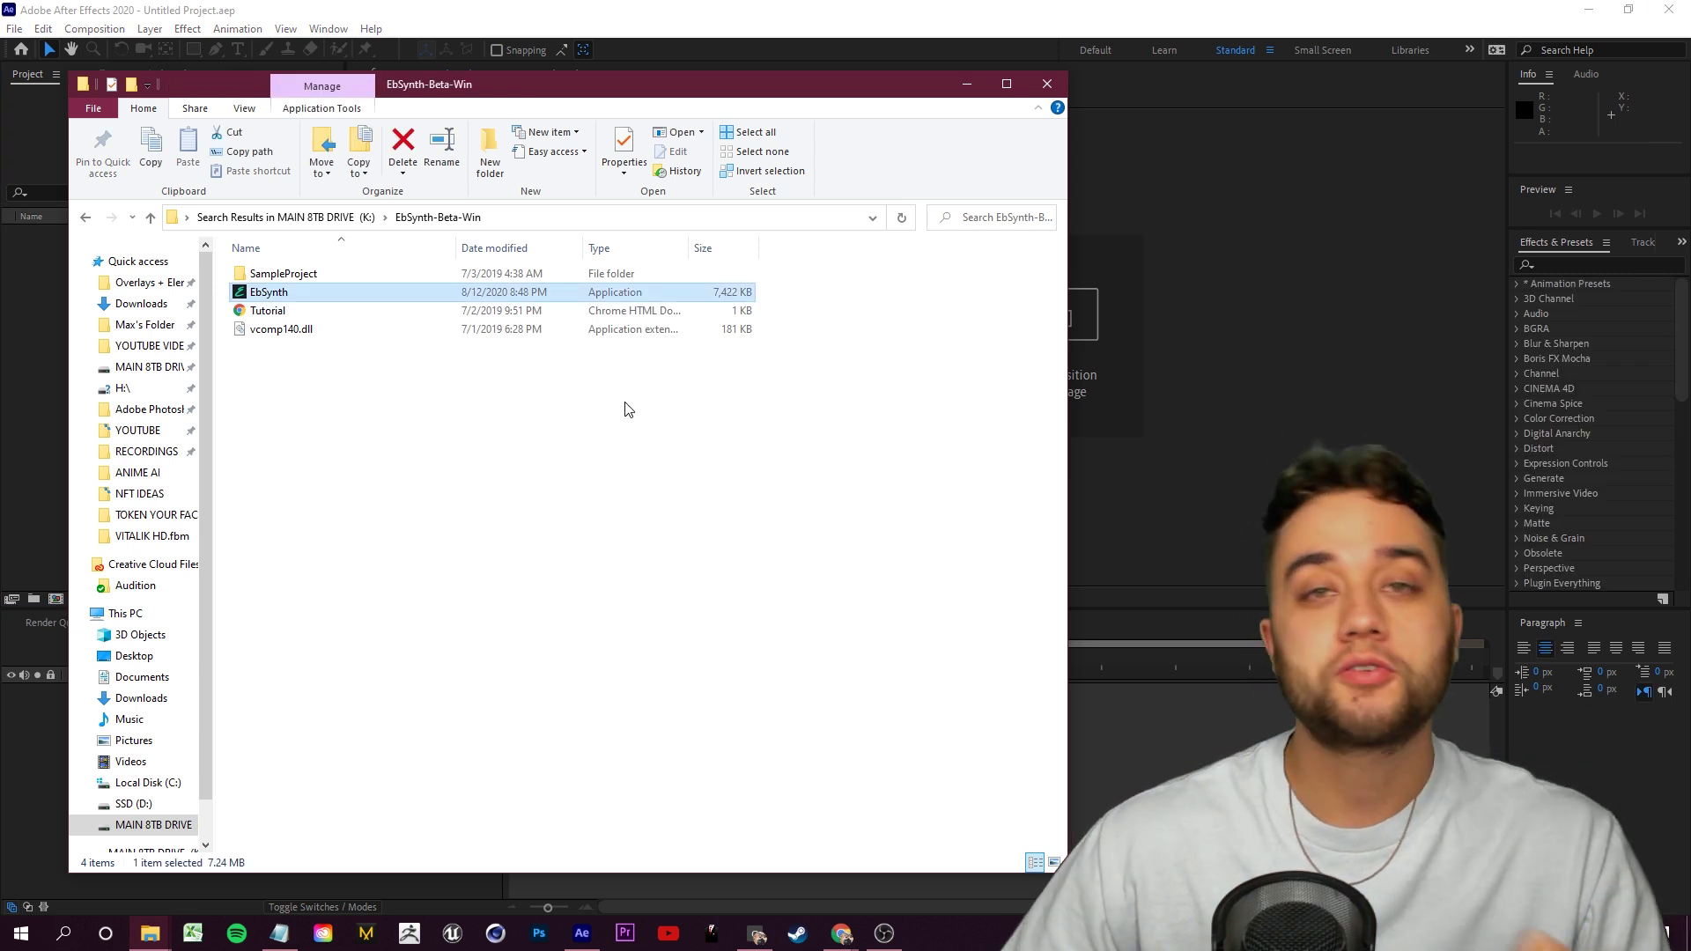
pyautogui.doubleClick(348, 293)
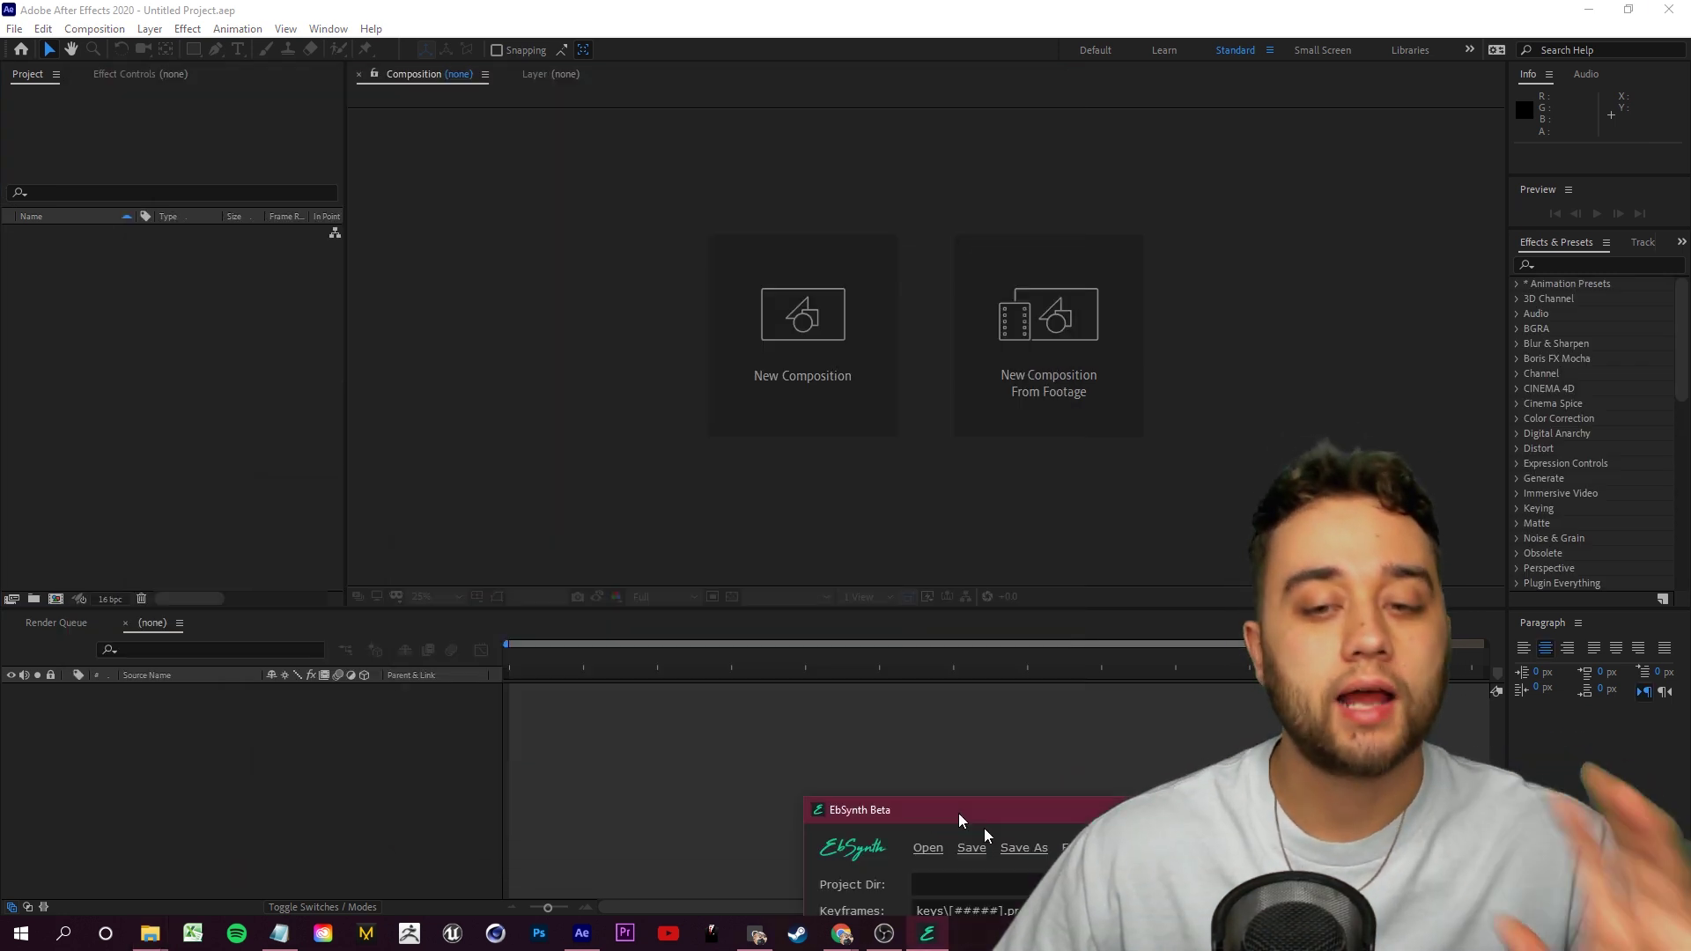
pyautogui.moveTo(962, 822); pyautogui.dragTo(1208, 907)
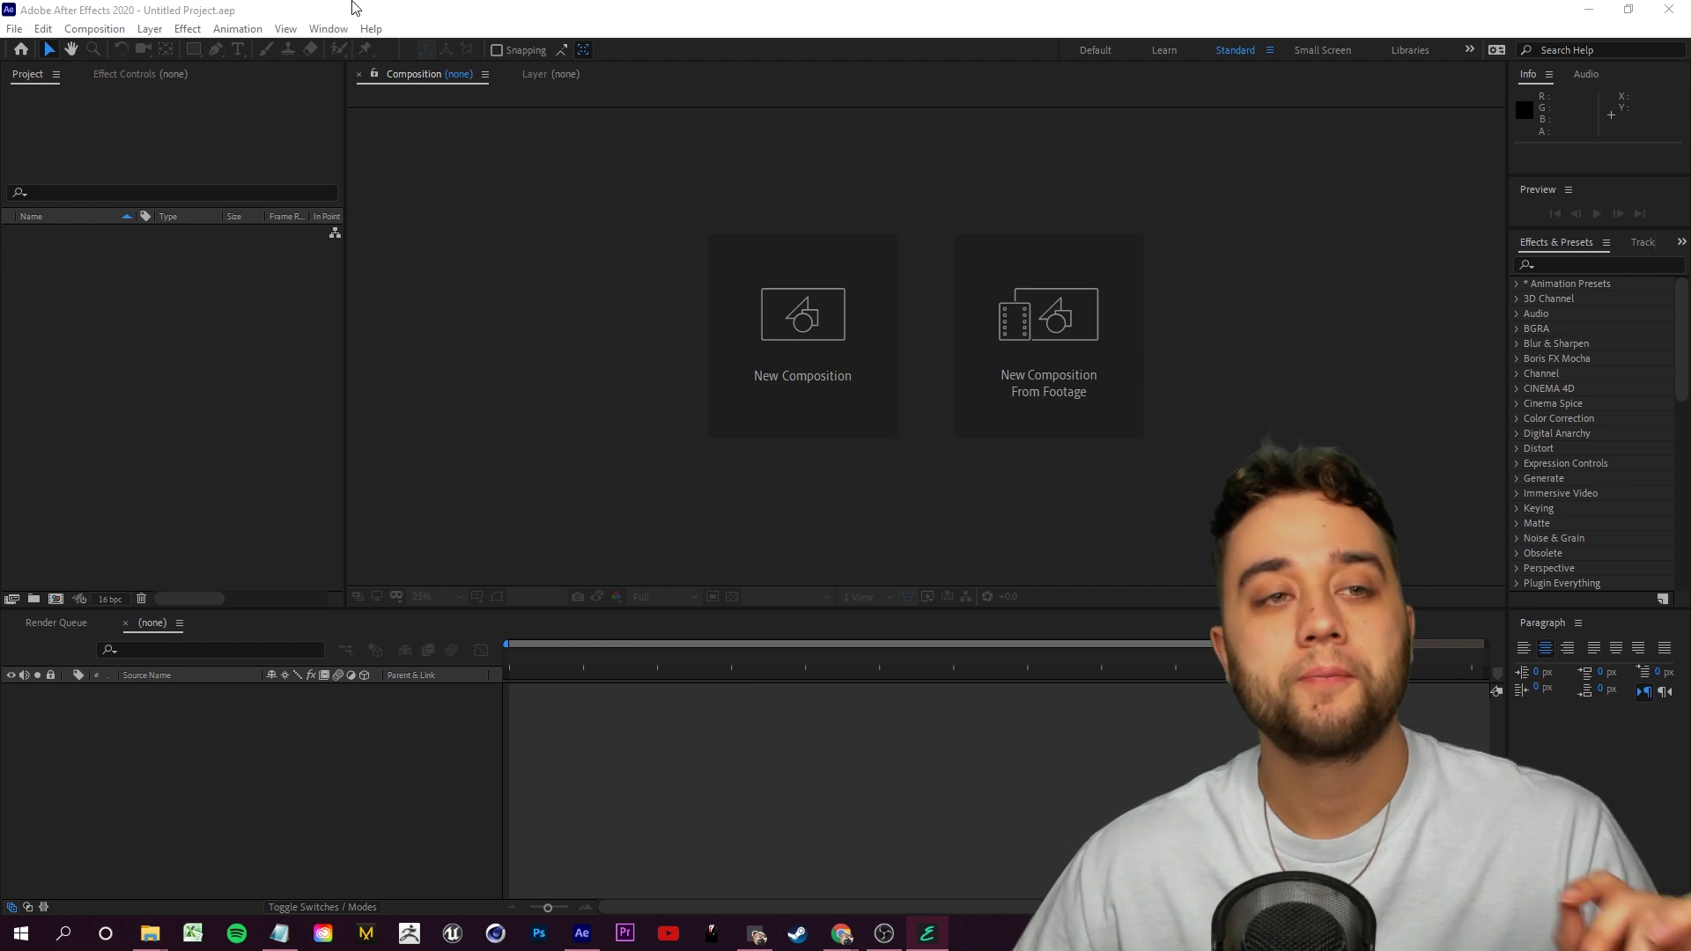
pyautogui.click(356, 8)
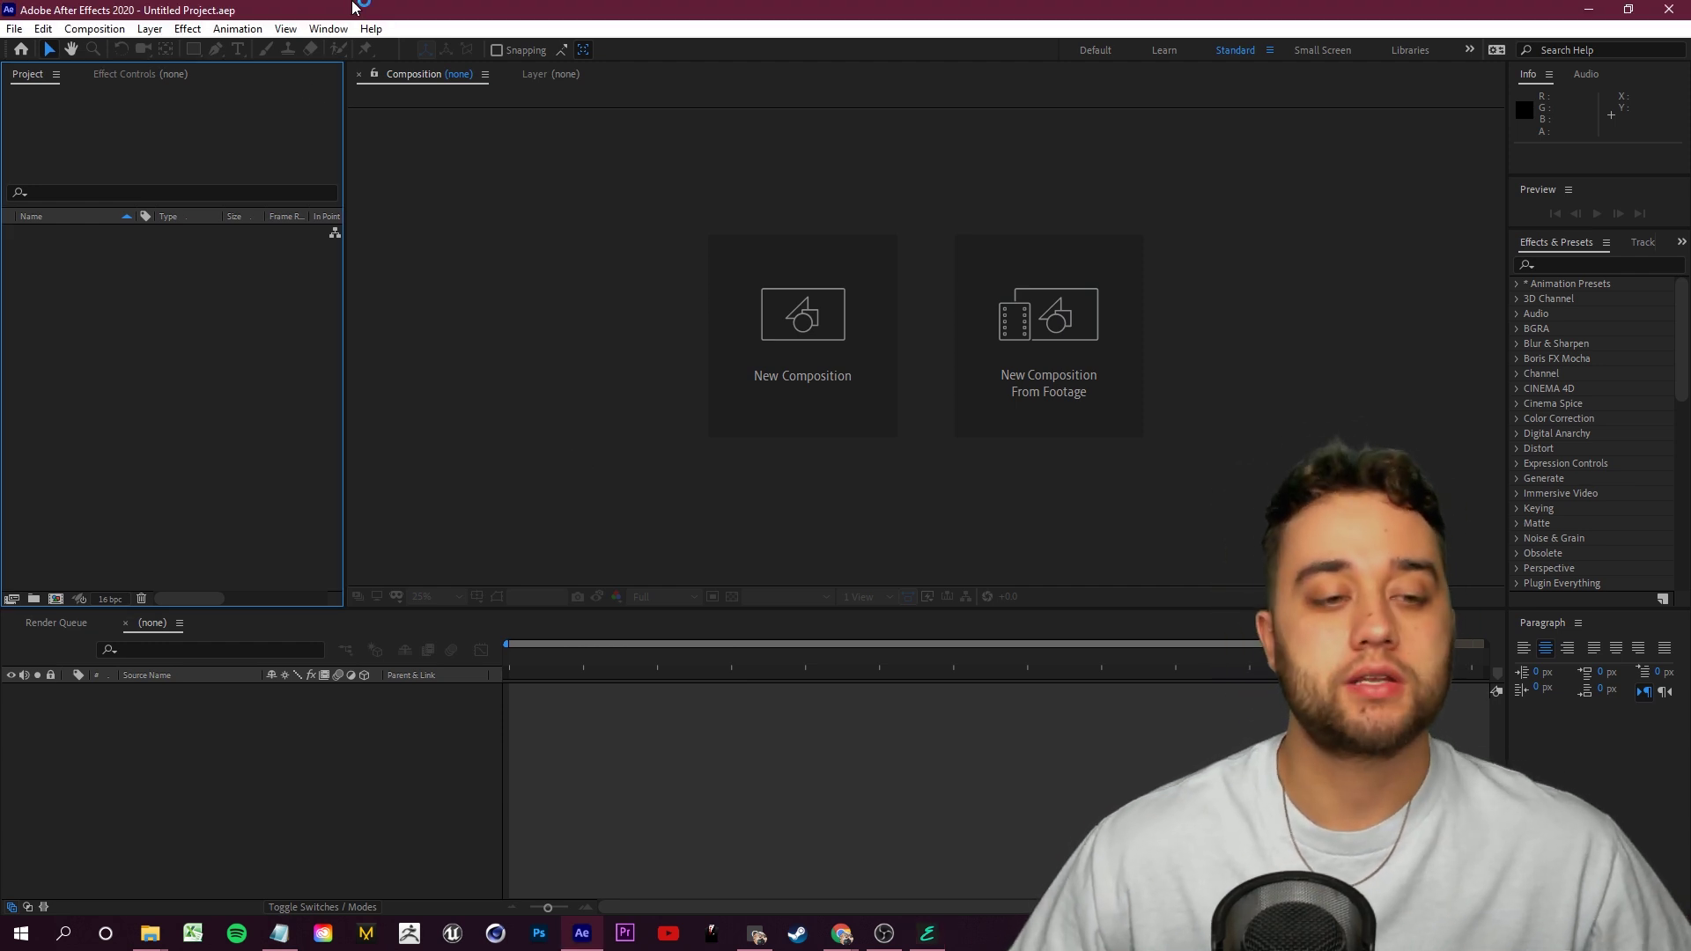
pyautogui.click(55, 599)
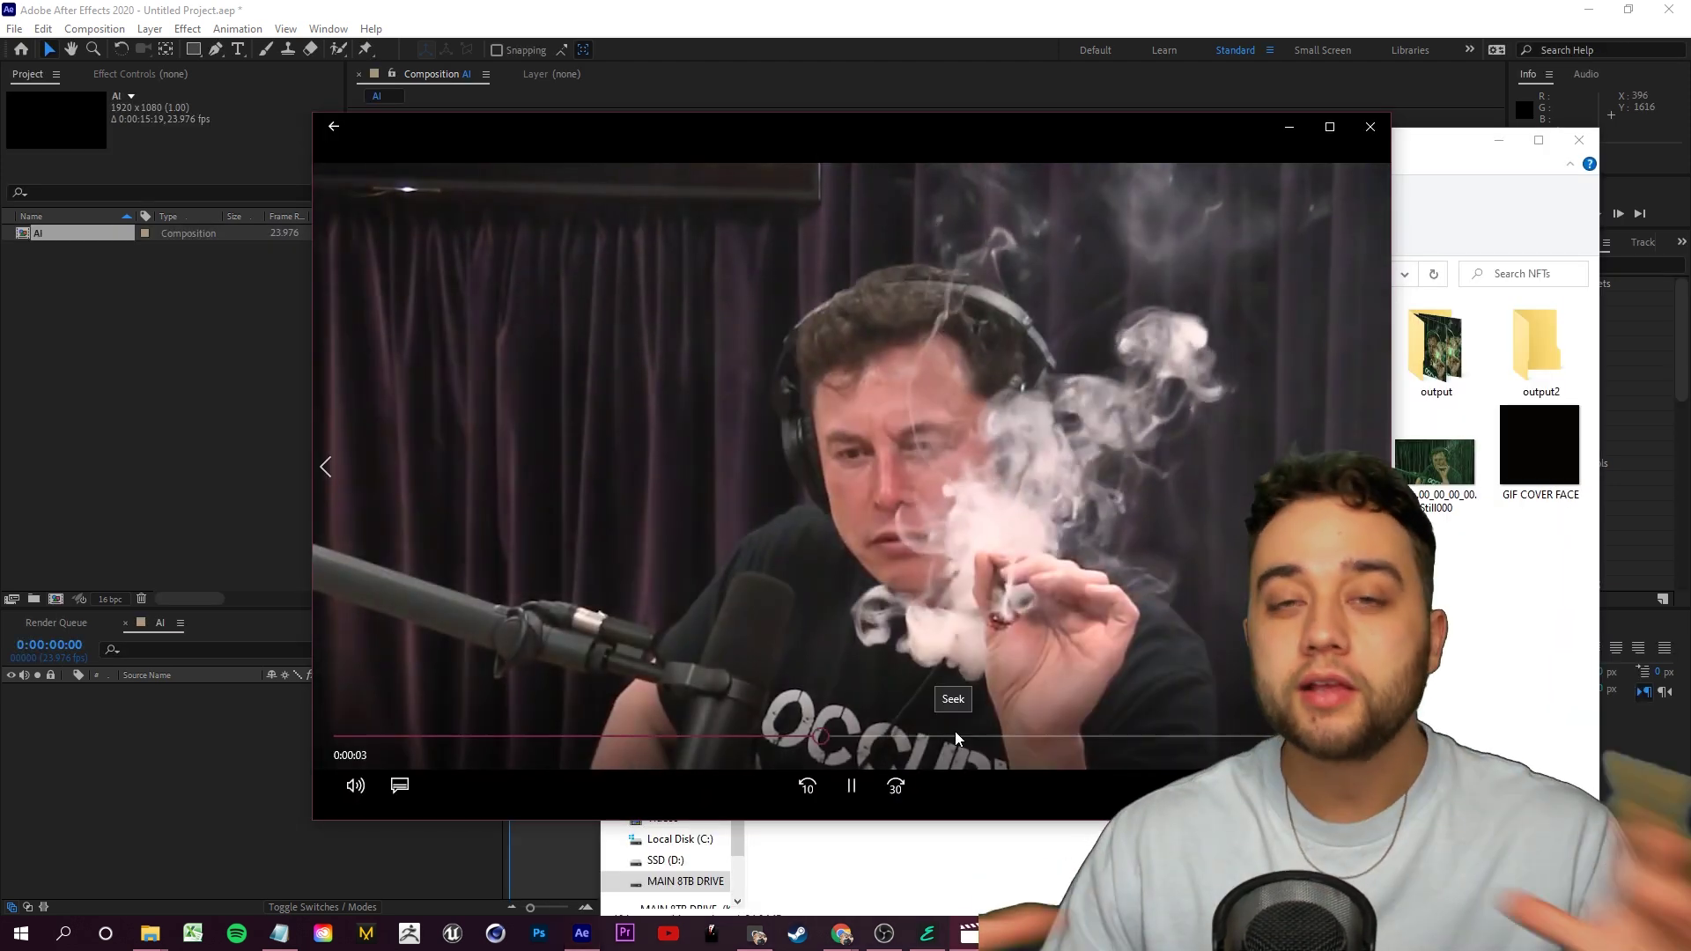
# Import ELON TOKE HD.mp4 from Explorer into the project and drop it into the AI composition
pyautogui.click(1370, 128)
pyautogui.moveTo(1331, 445); pyautogui.dragTo(104, 401)
pyautogui.click(124, 383)
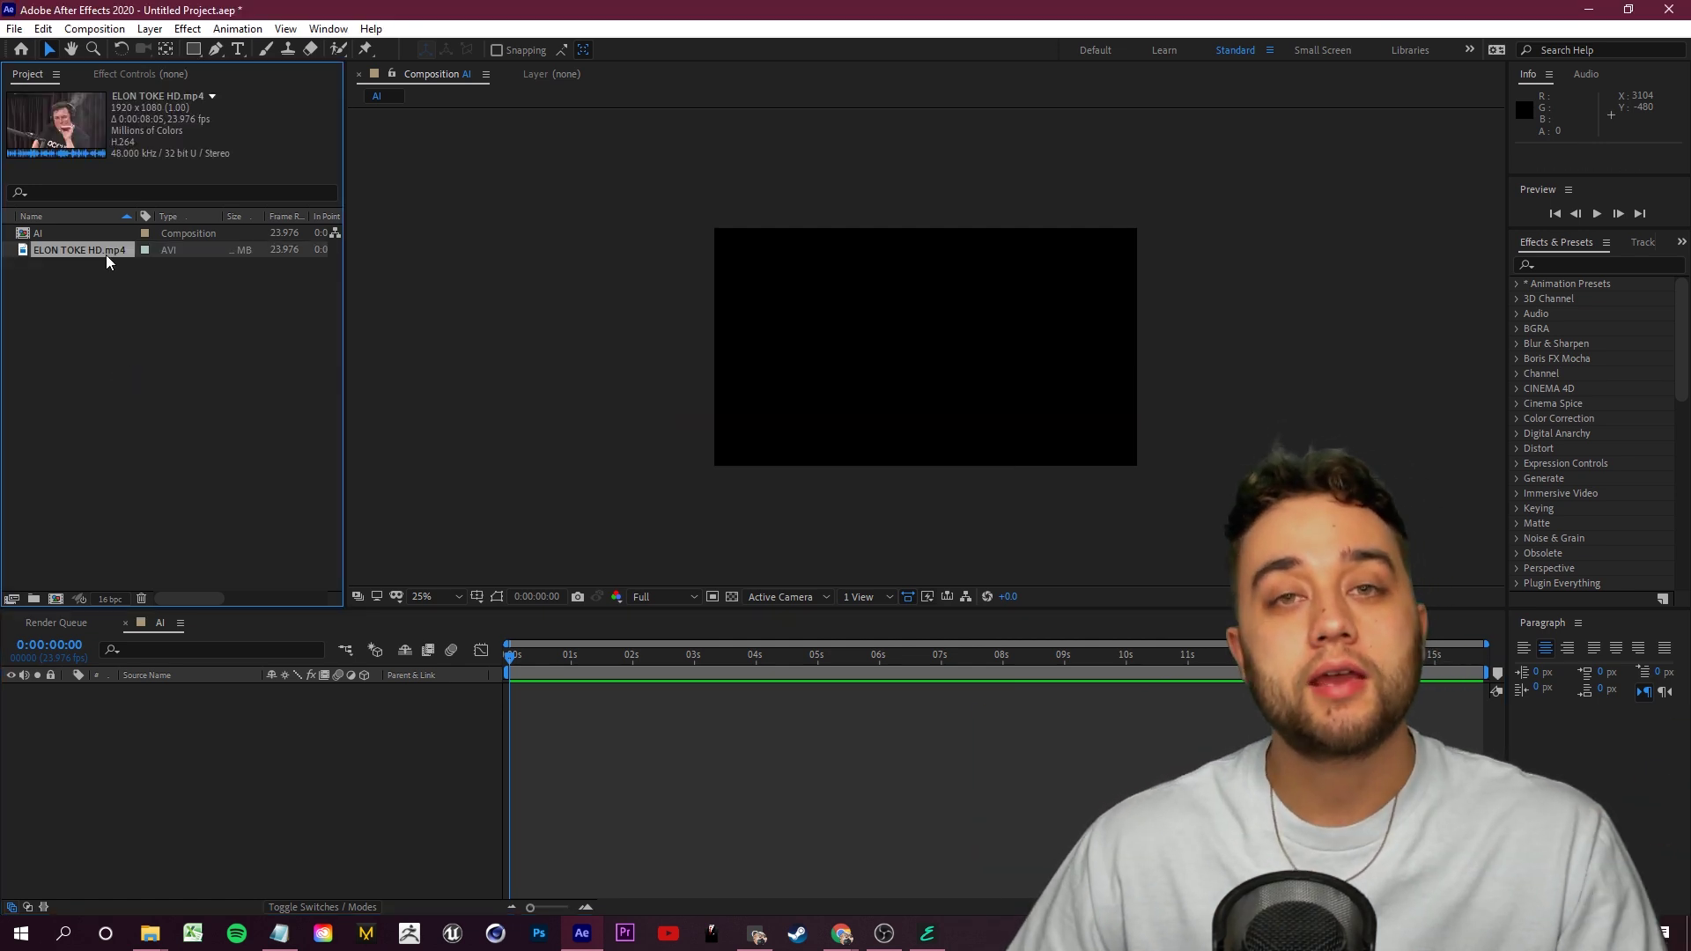
pyautogui.moveTo(105, 255); pyautogui.dragTo(282, 766)
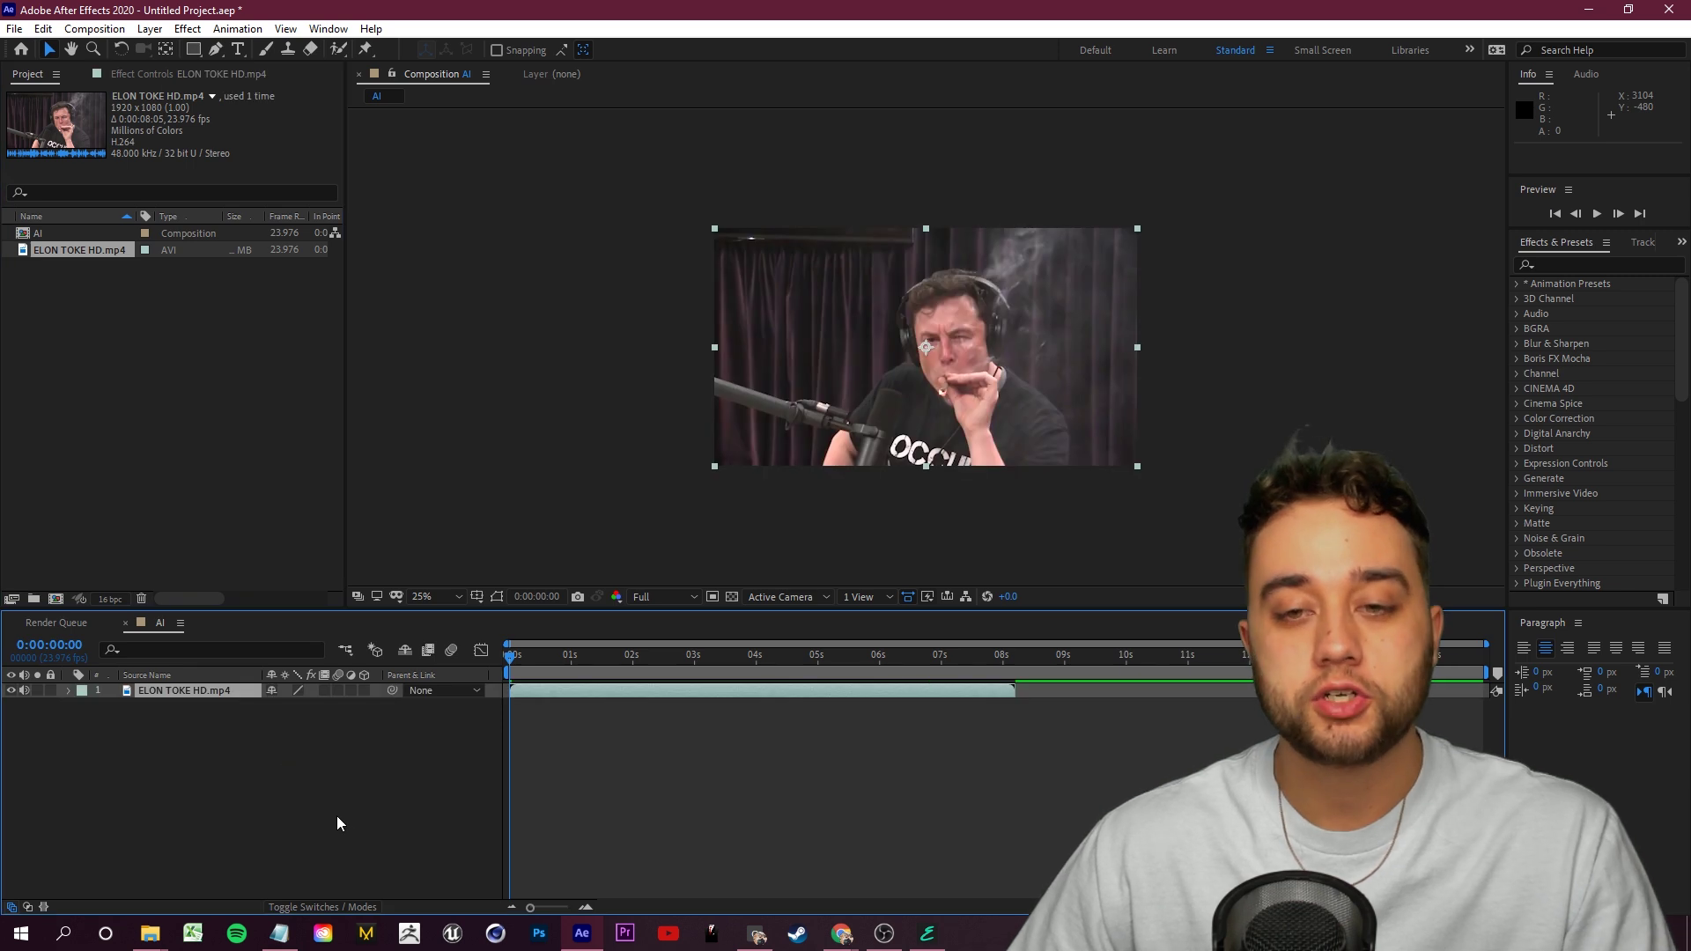
# Add the AI composition to the Render Queue through File > Export
pyautogui.click(13, 29)
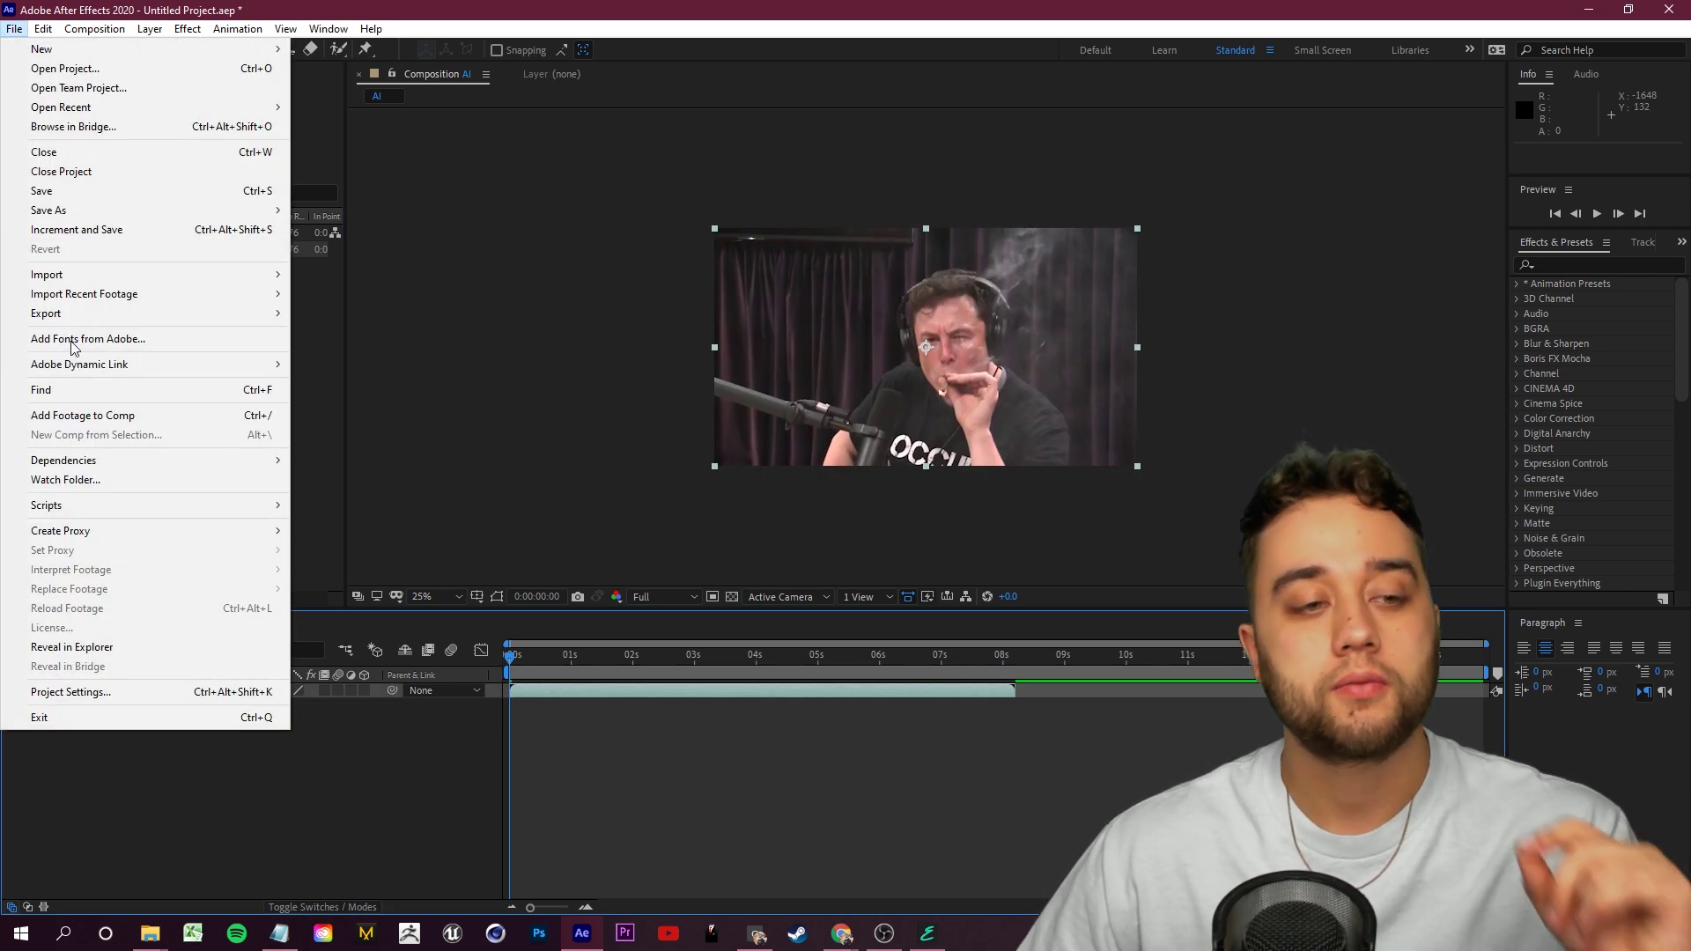
pyautogui.moveTo(176, 313)
pyautogui.click(317, 333)
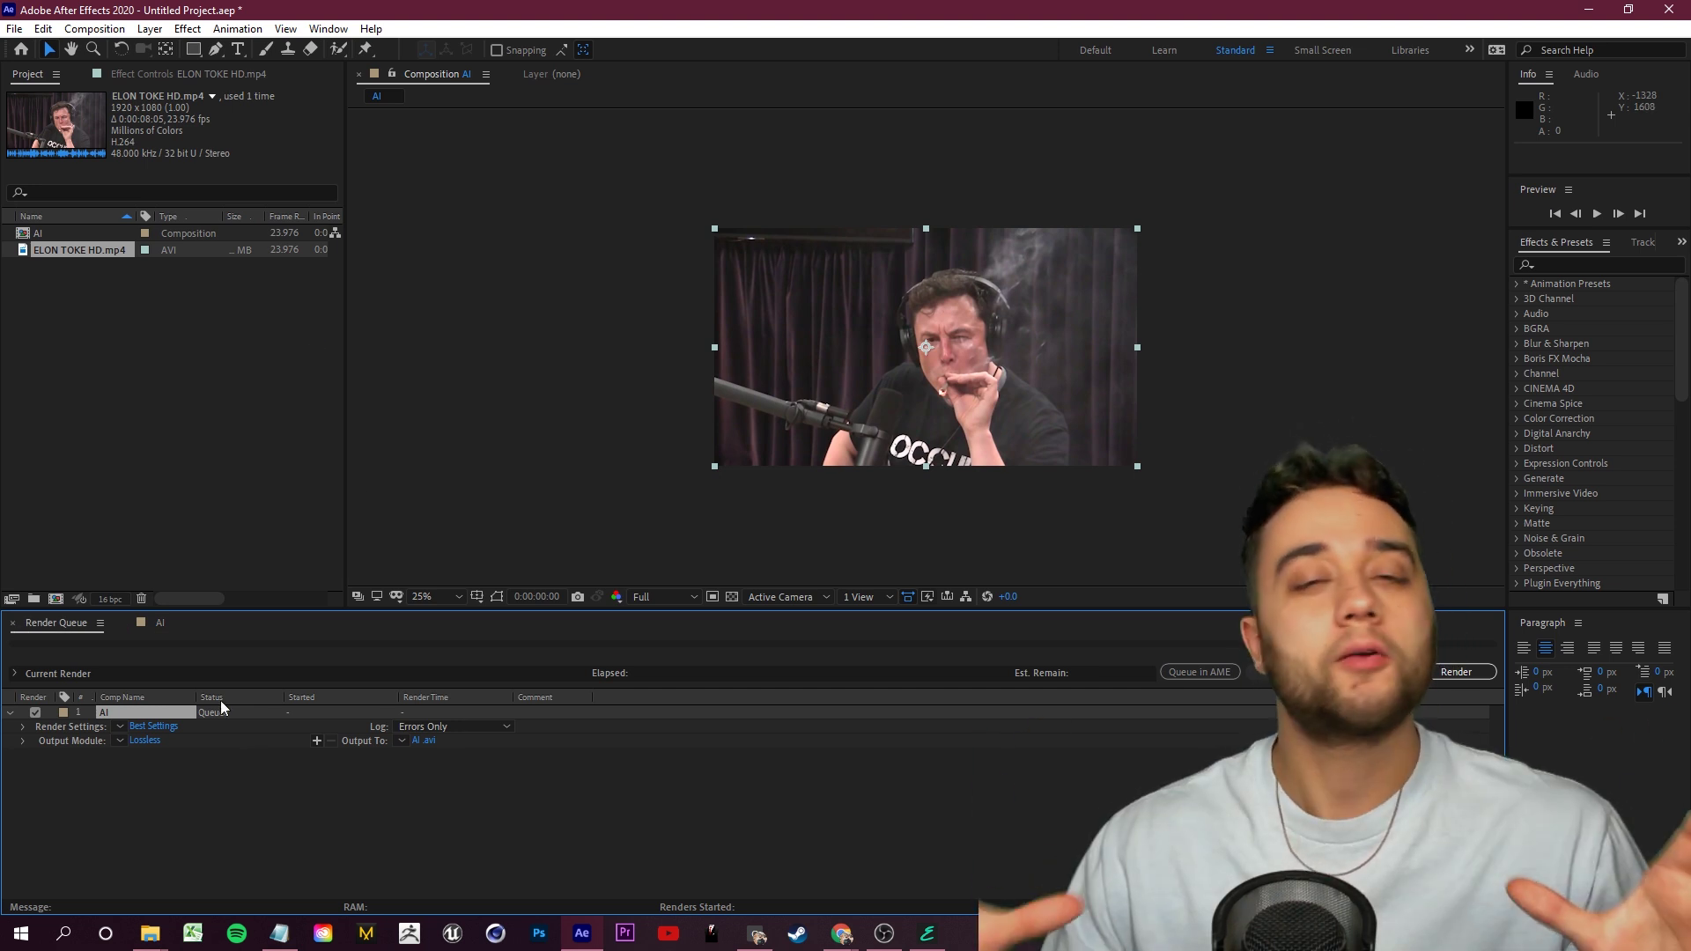
# Change the output module format from Lossless to PNG Sequence, then choose the Output To location
pyautogui.click(145, 739)
pyautogui.moveTo(749, 163); pyautogui.dragTo(572, 107)
pyautogui.click(562, 191)
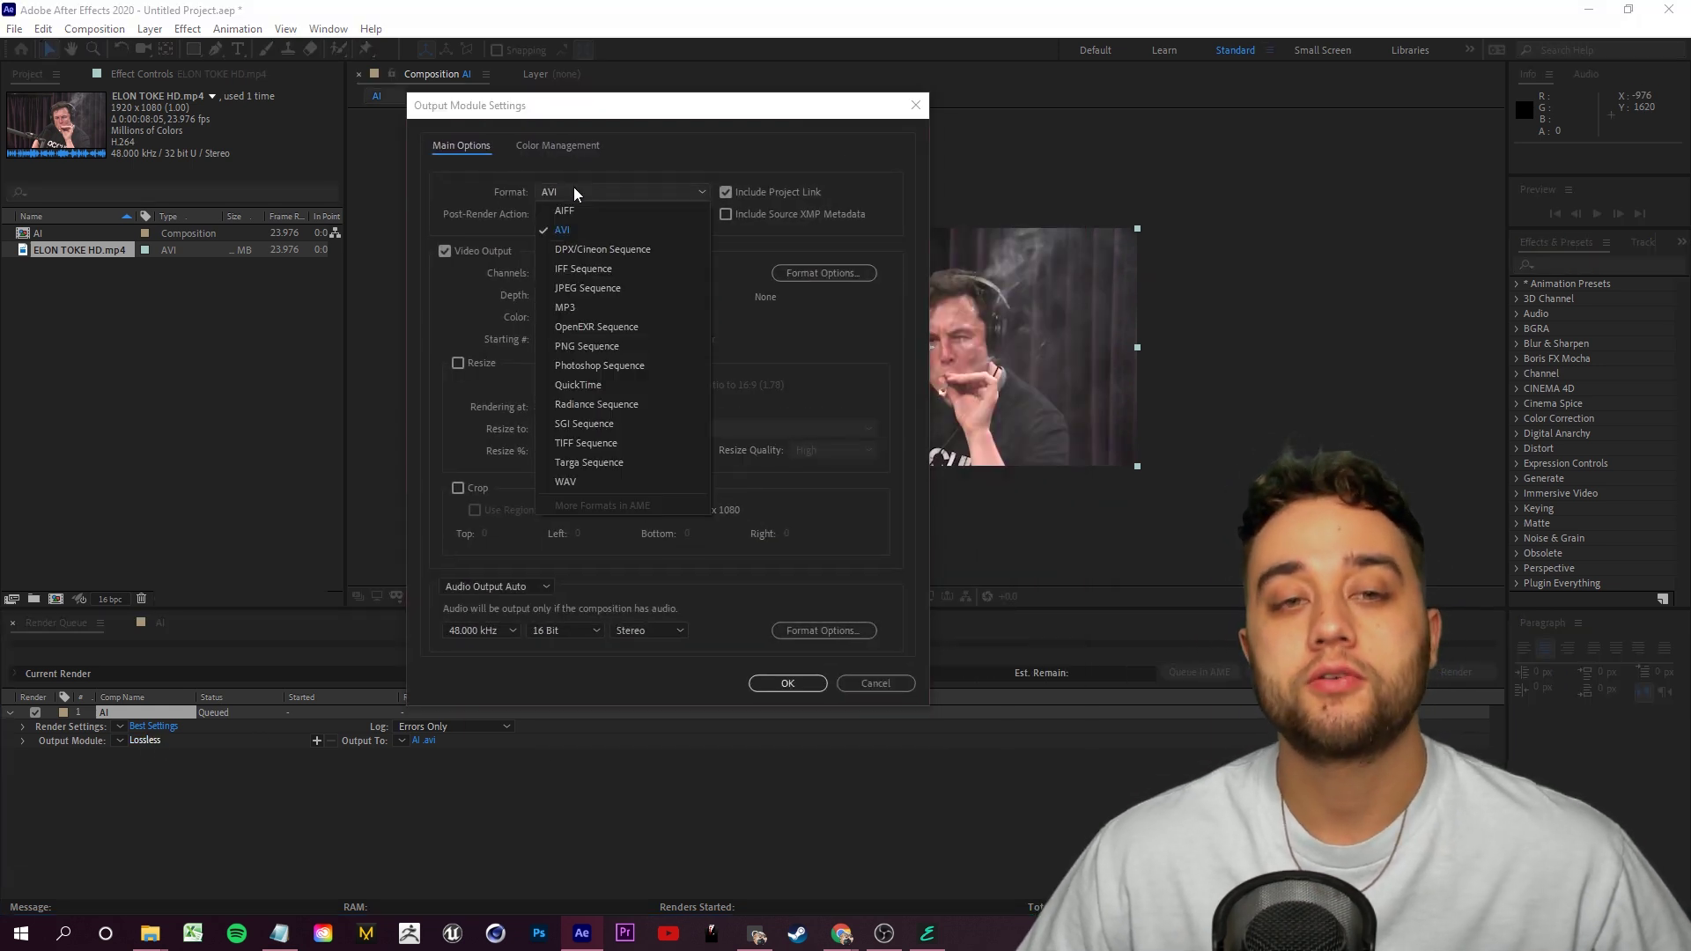
pyautogui.click(599, 346)
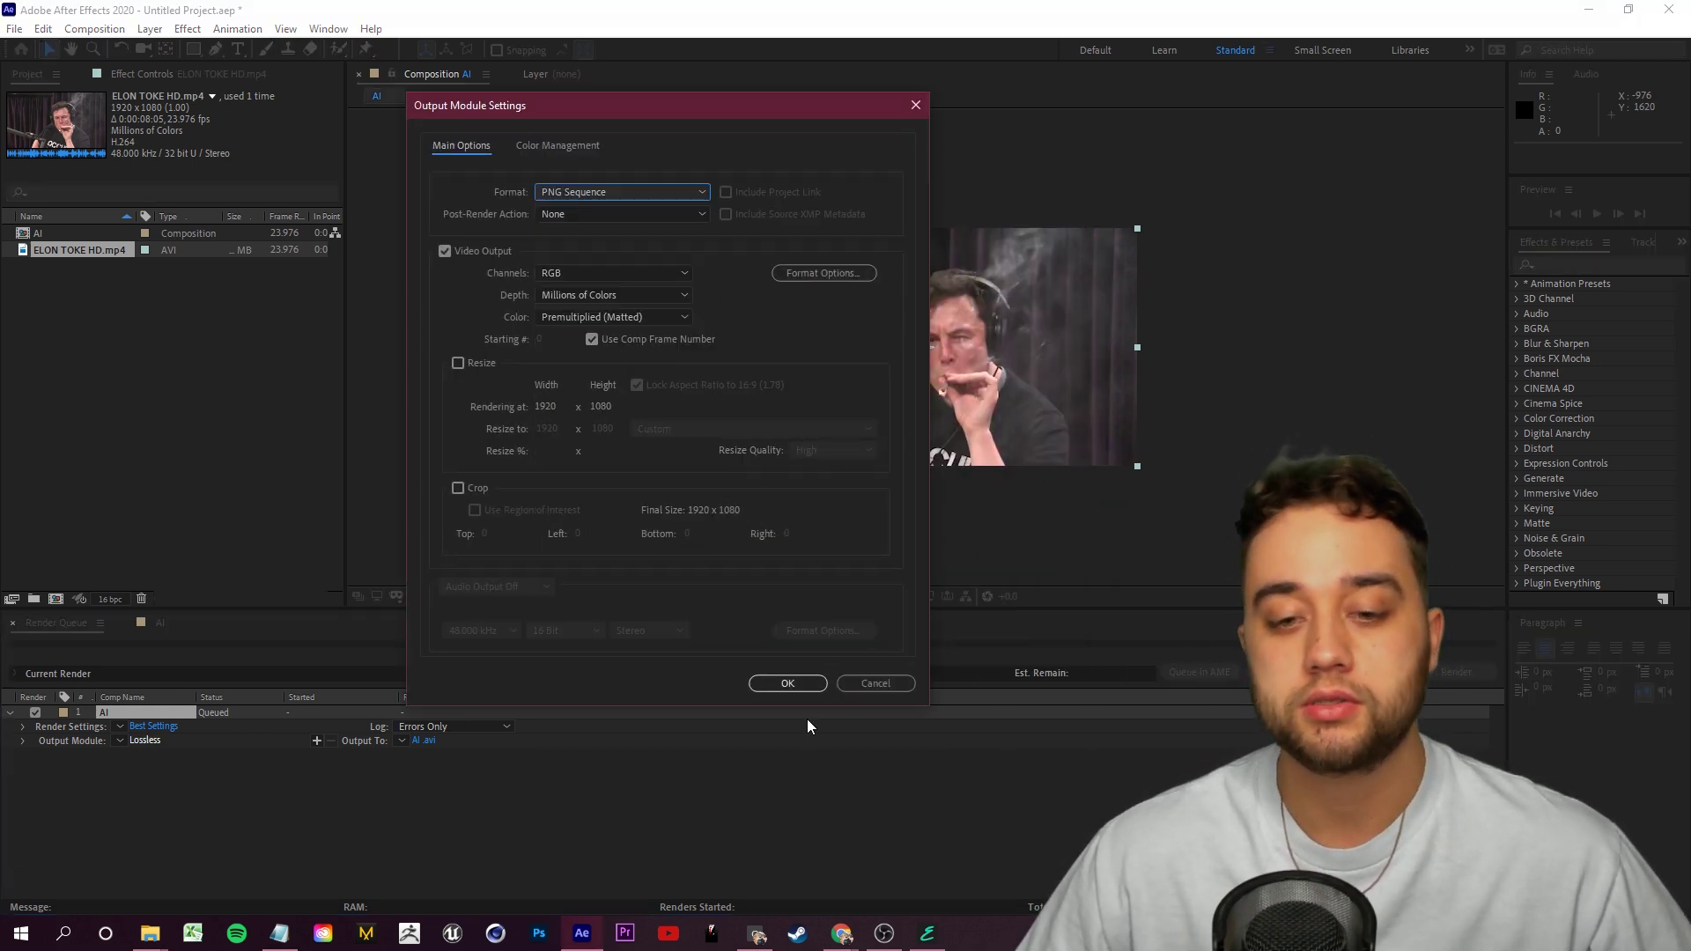
pyautogui.click(796, 684)
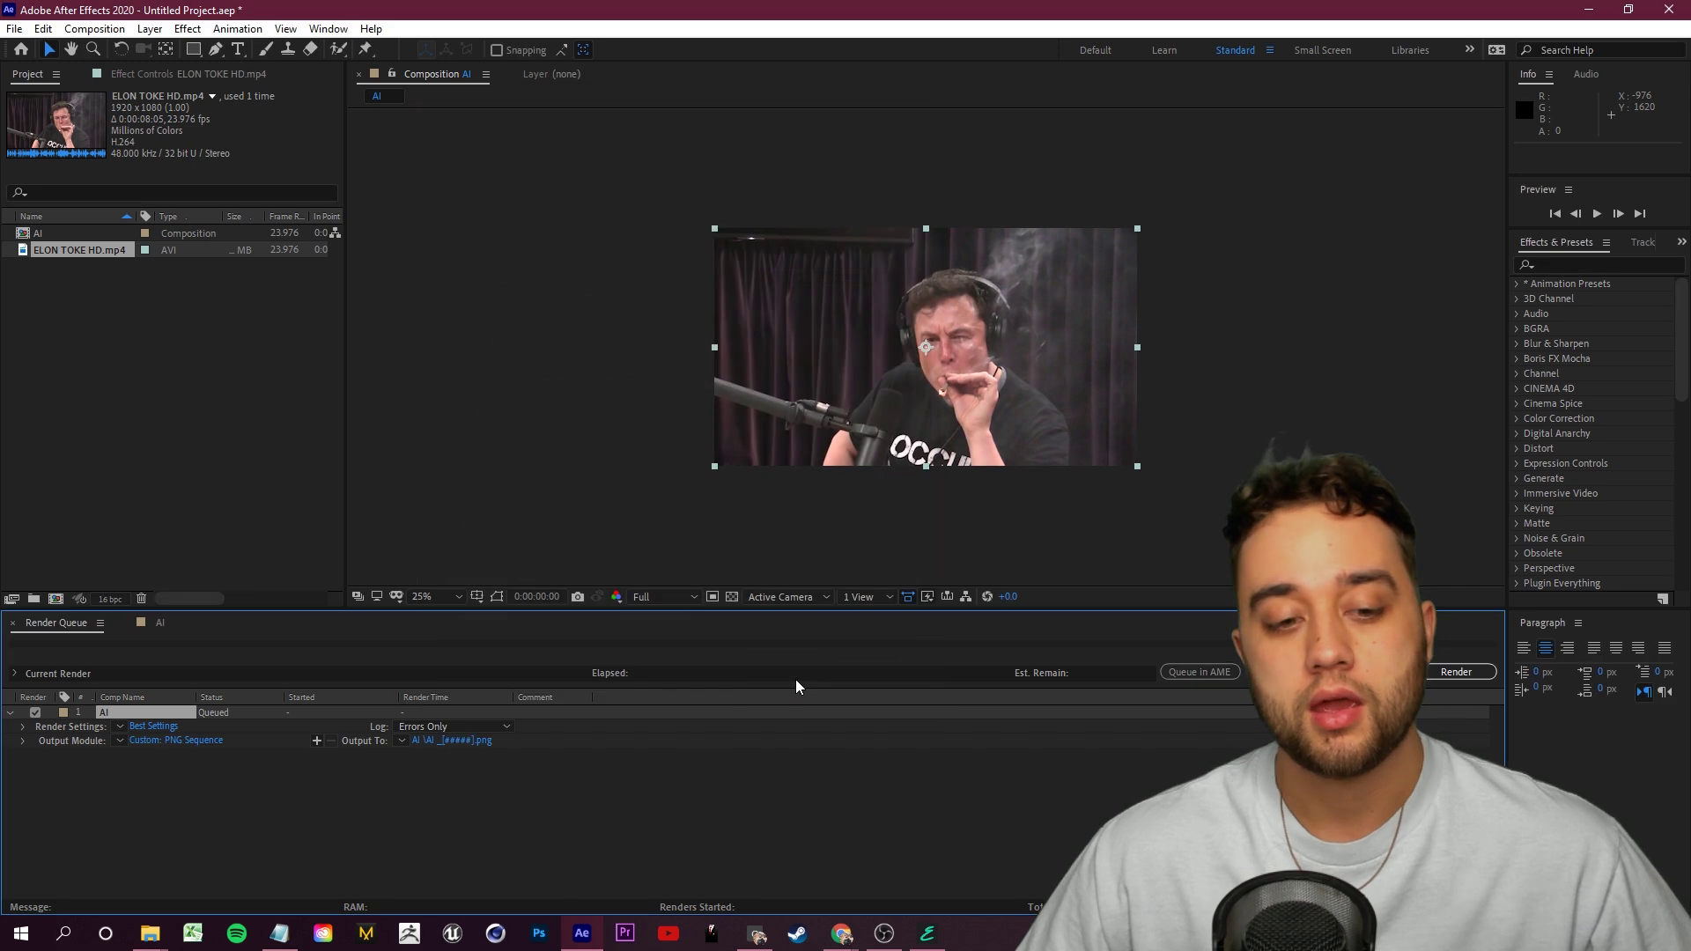
pyautogui.click(469, 741)
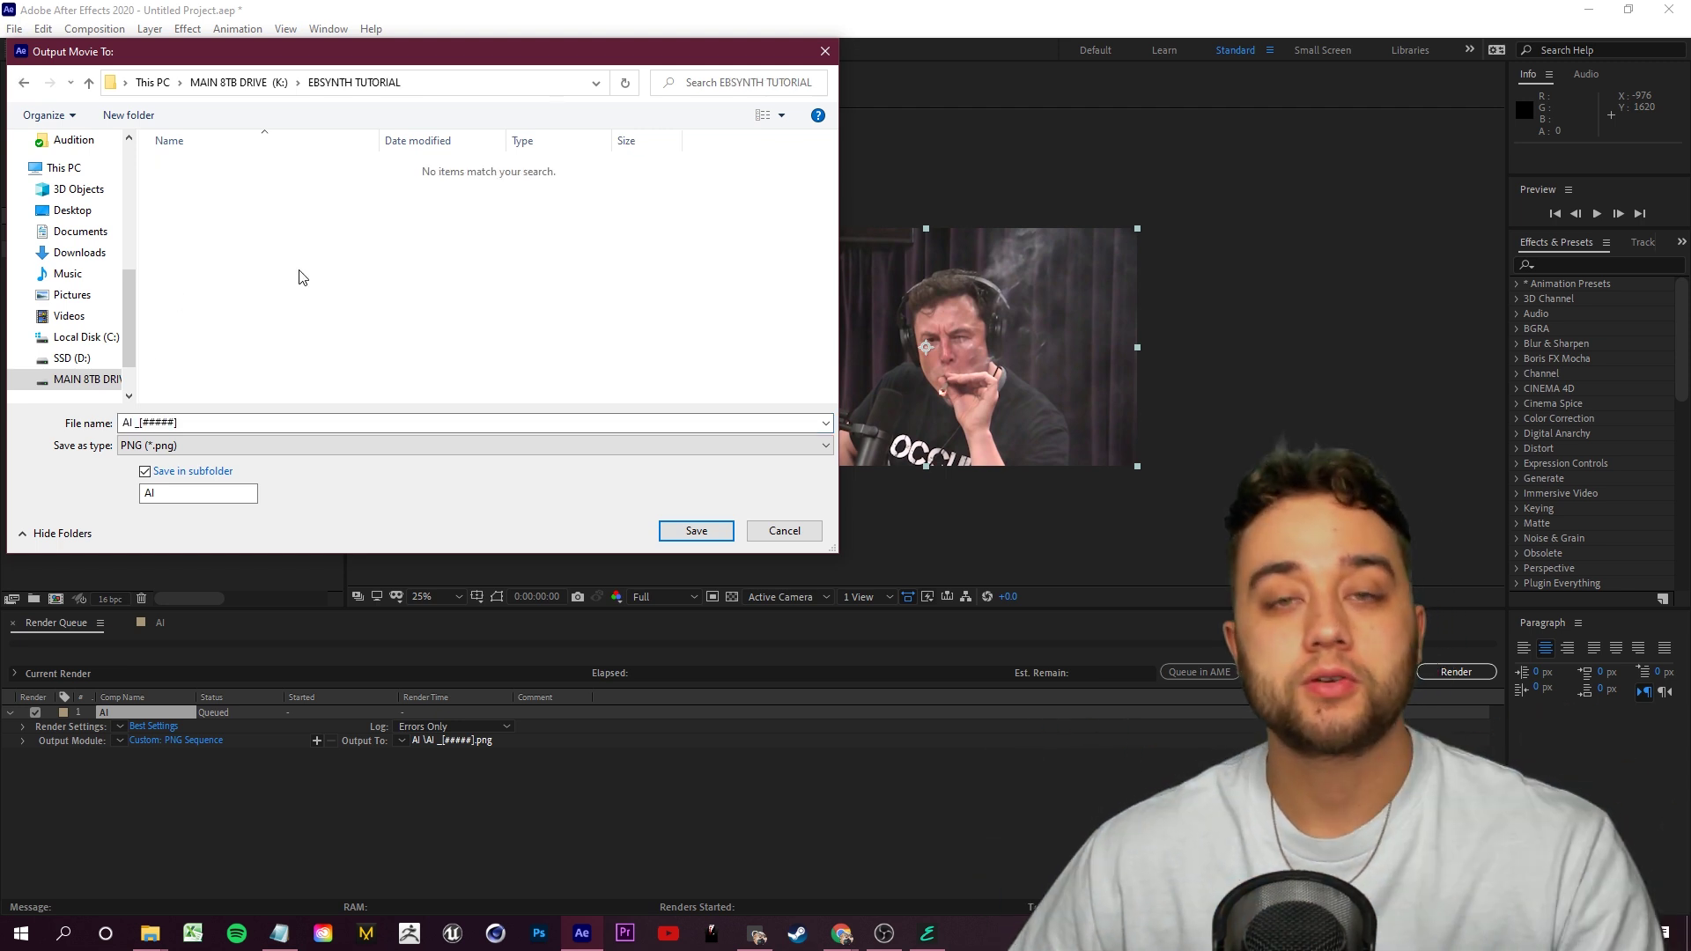
# Create three new folders named INPUT, KEYFRAMES and OUTPUT in EBSYNTH TUTORIAL
pyautogui.rightClick(304, 236)
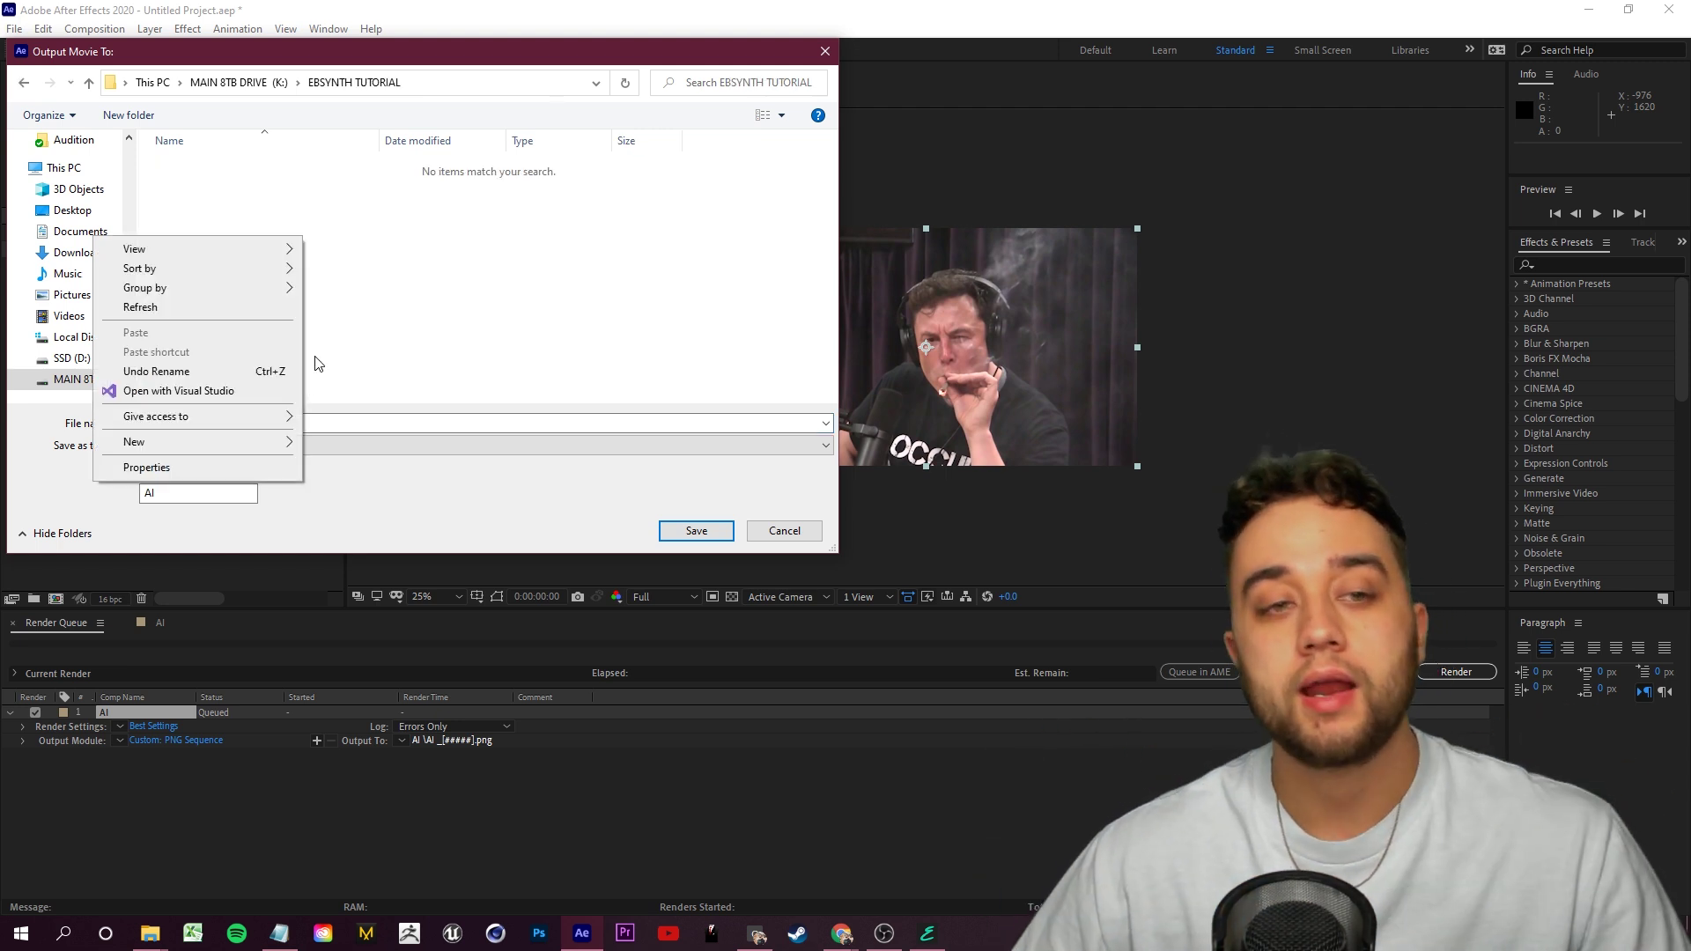
pyautogui.moveTo(209, 442)
pyautogui.click(352, 442)
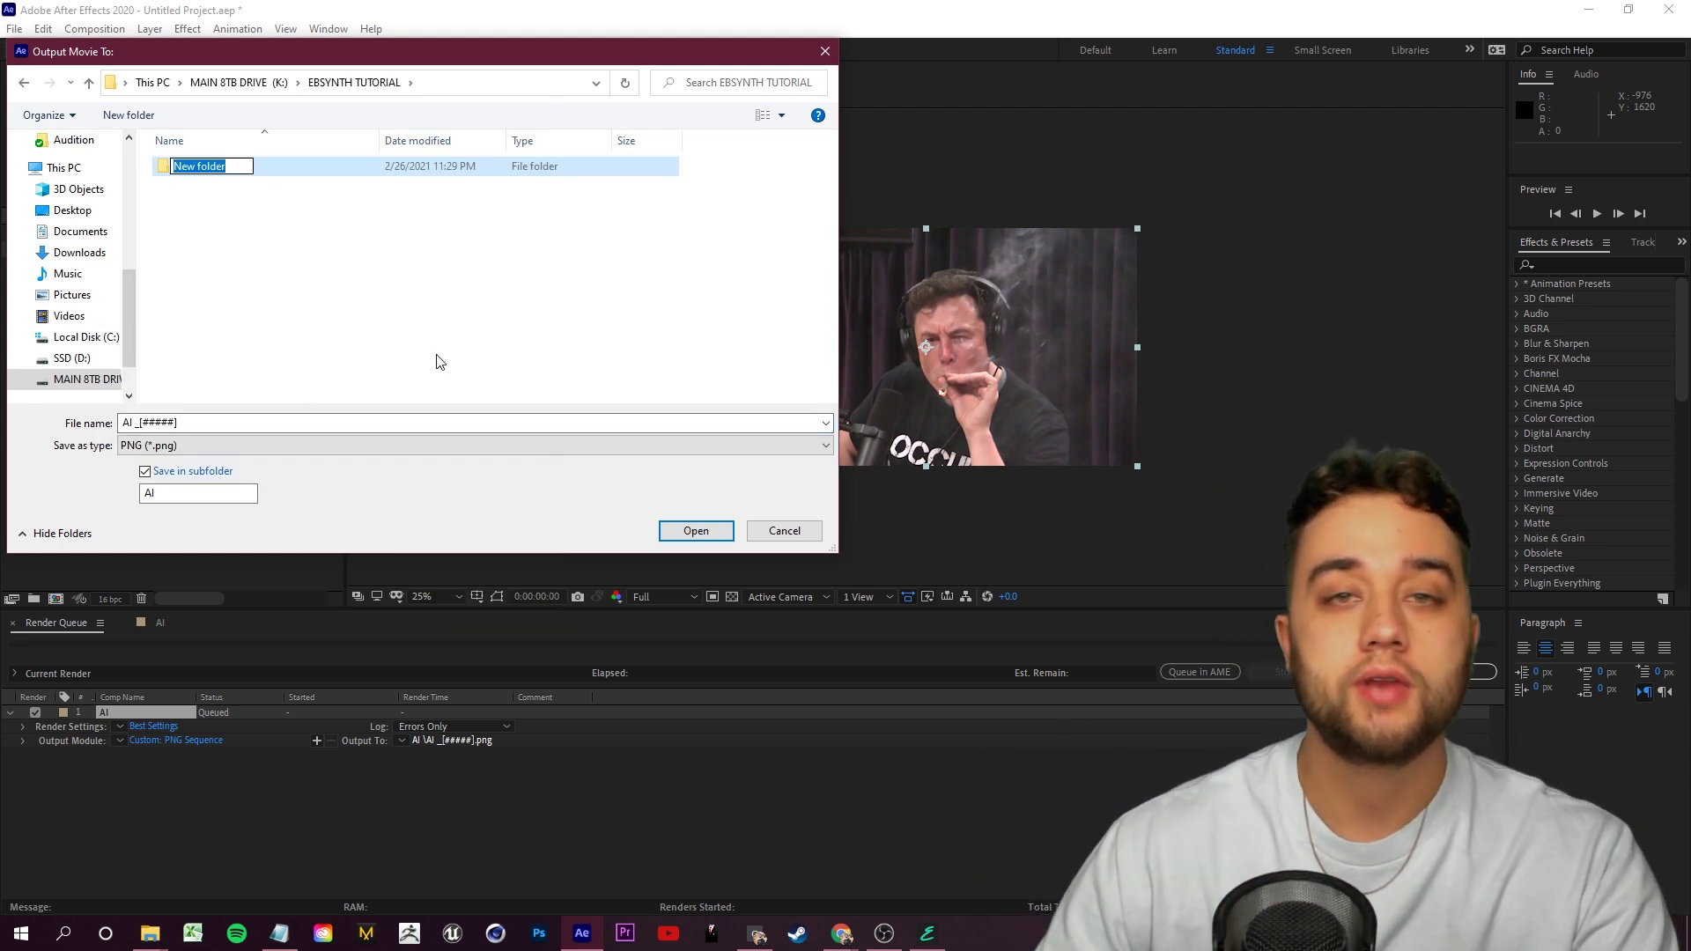
pyautogui.click(228, 287)
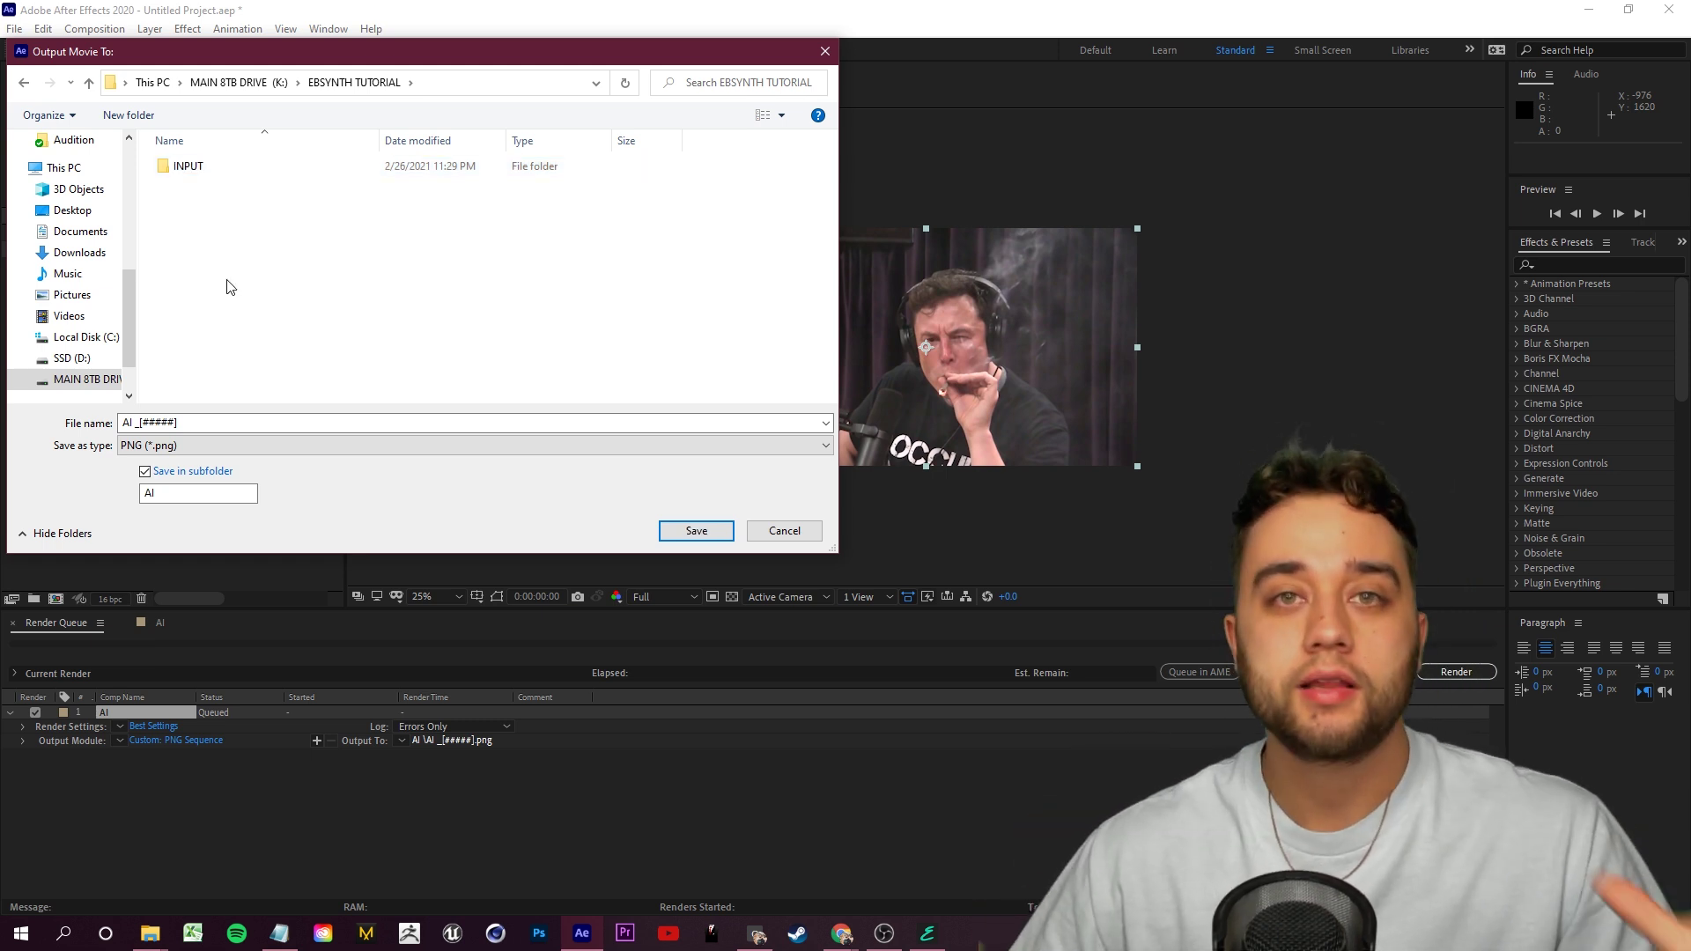
pyautogui.rightClick(242, 264)
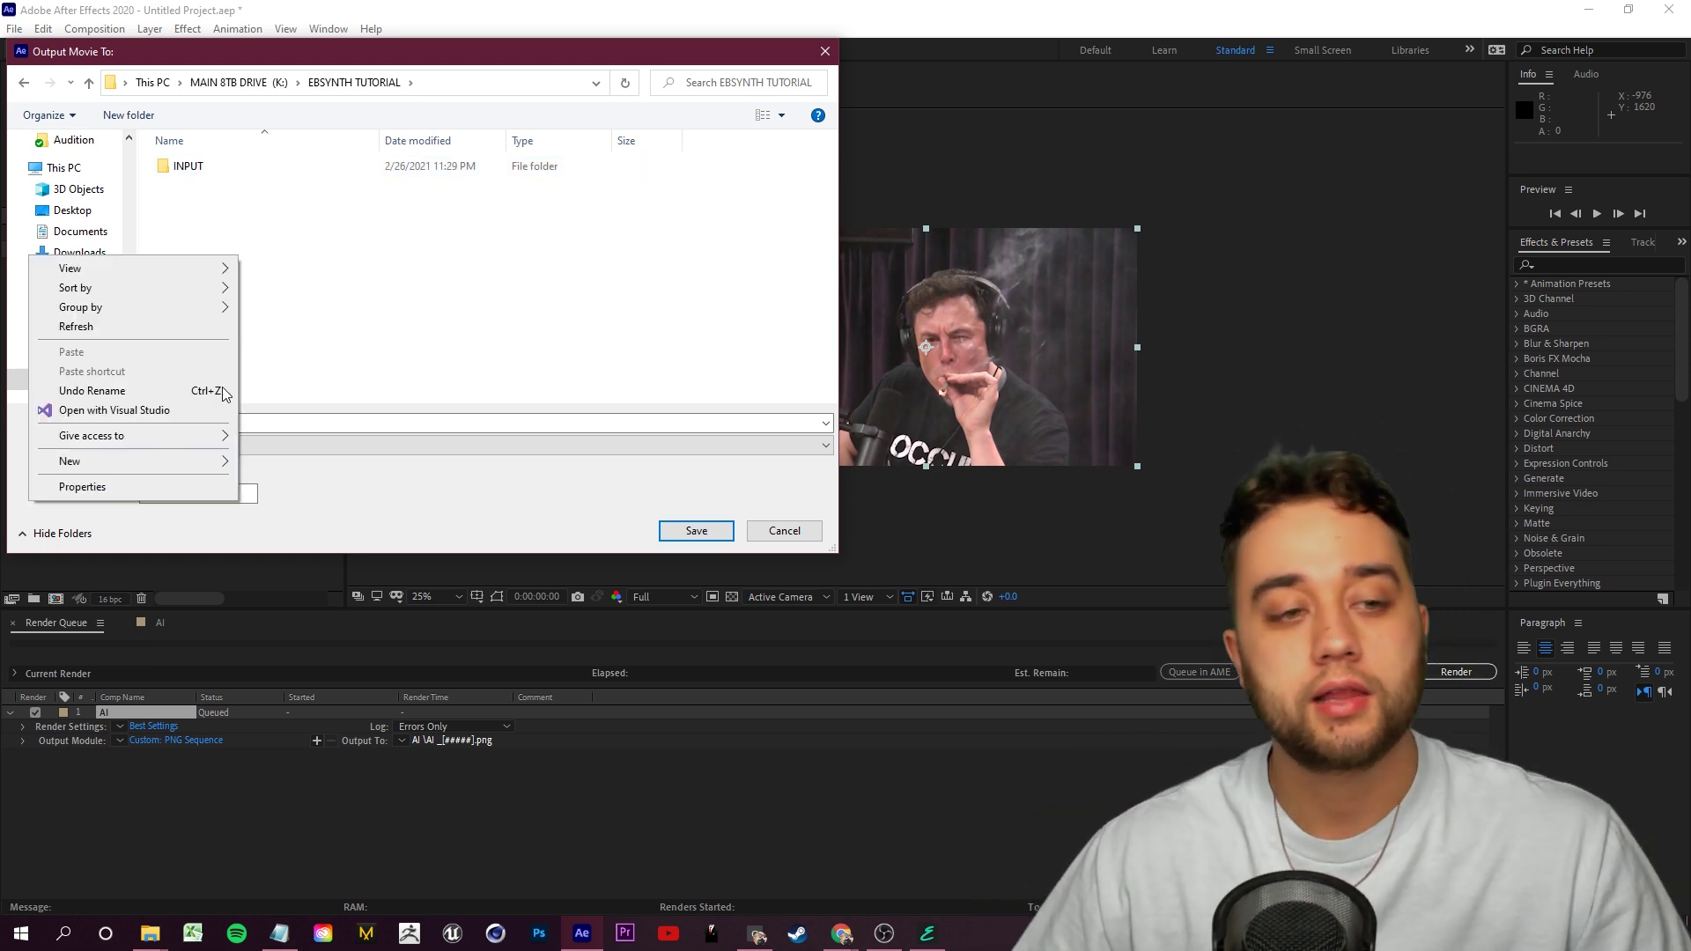
pyautogui.moveTo(176, 462)
pyautogui.click(274, 464)
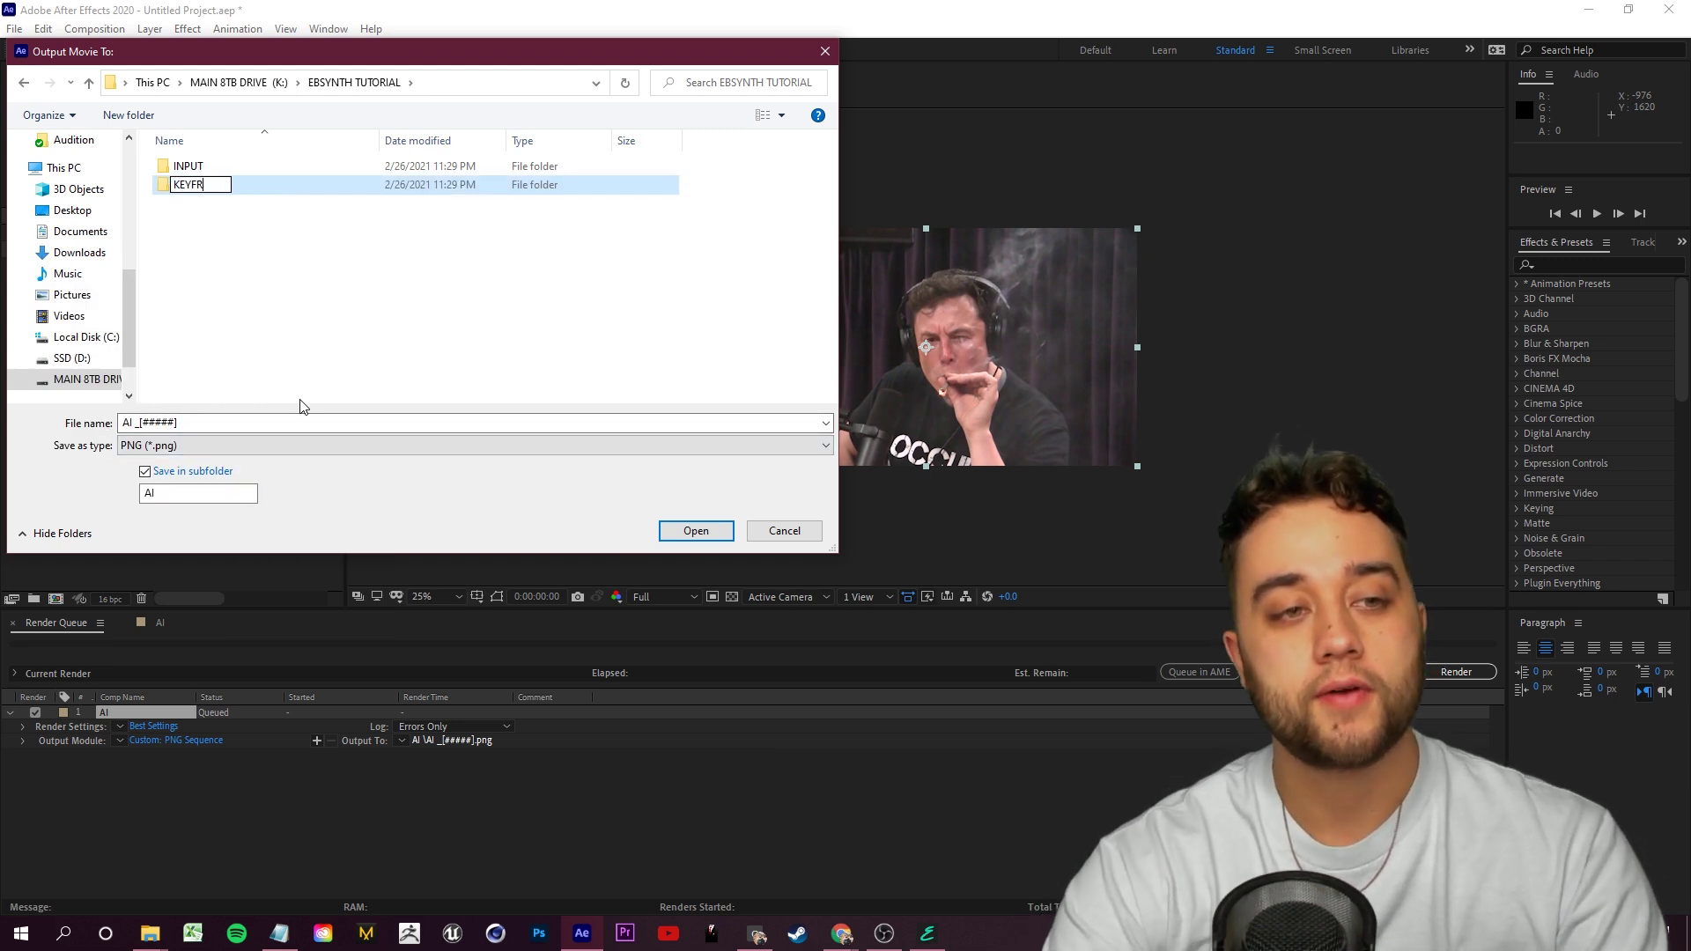
pyautogui.click(293, 324)
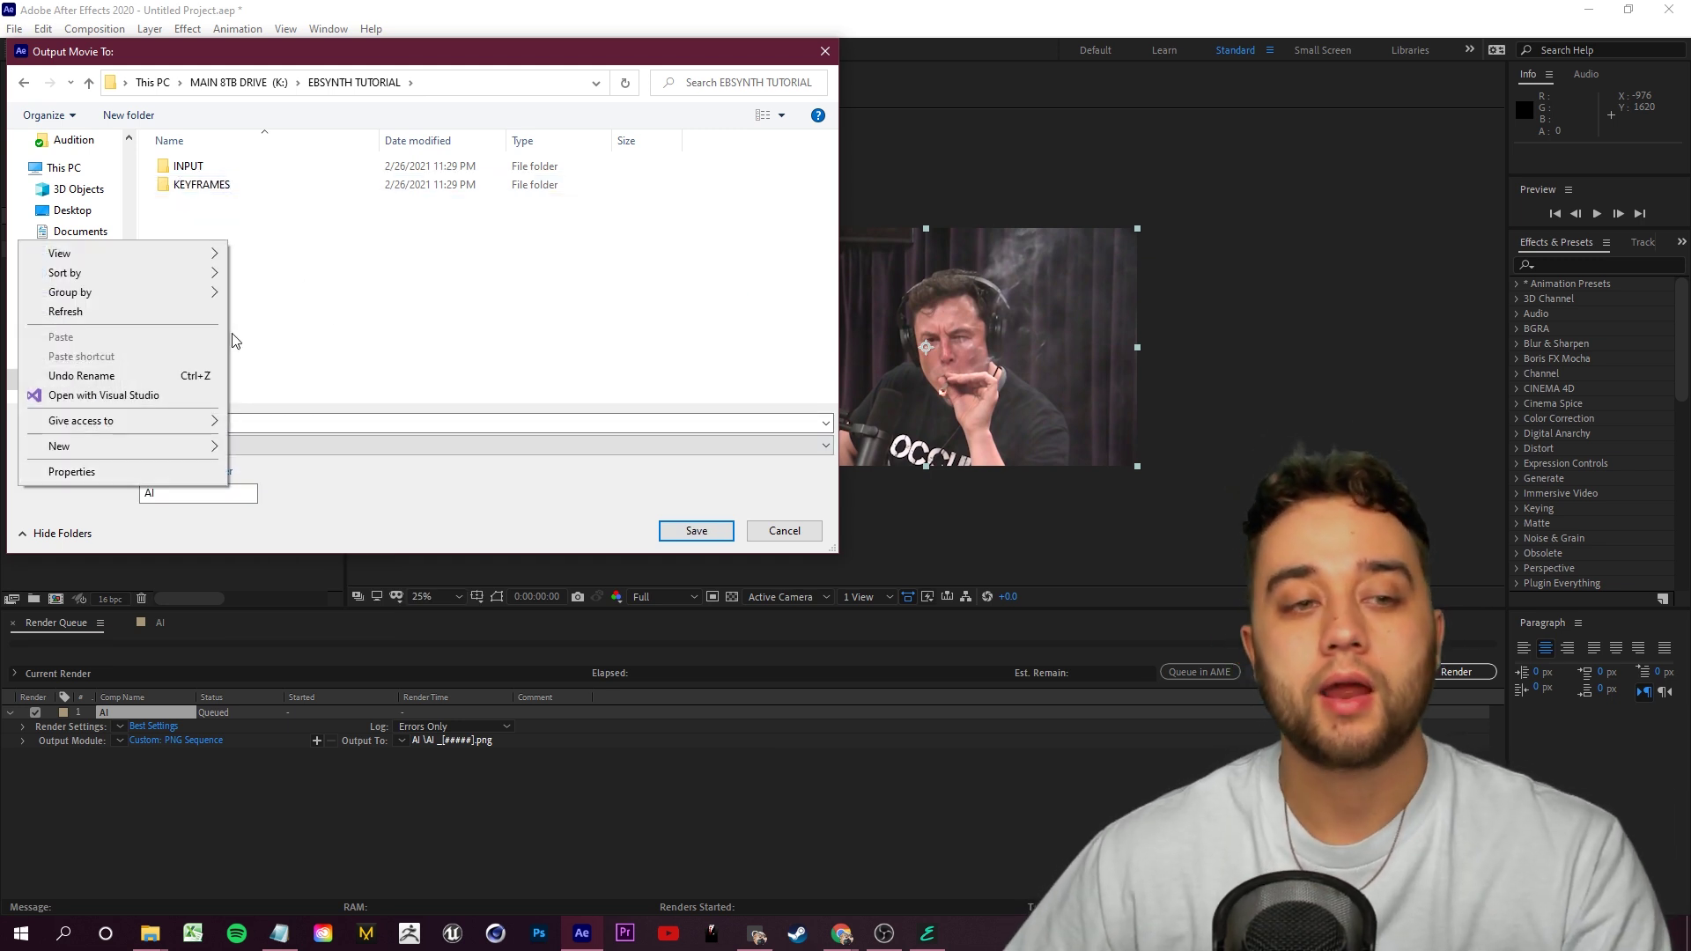
pyautogui.rightClick(231, 243)
pyautogui.moveTo(132, 446)
pyautogui.click(242, 448)
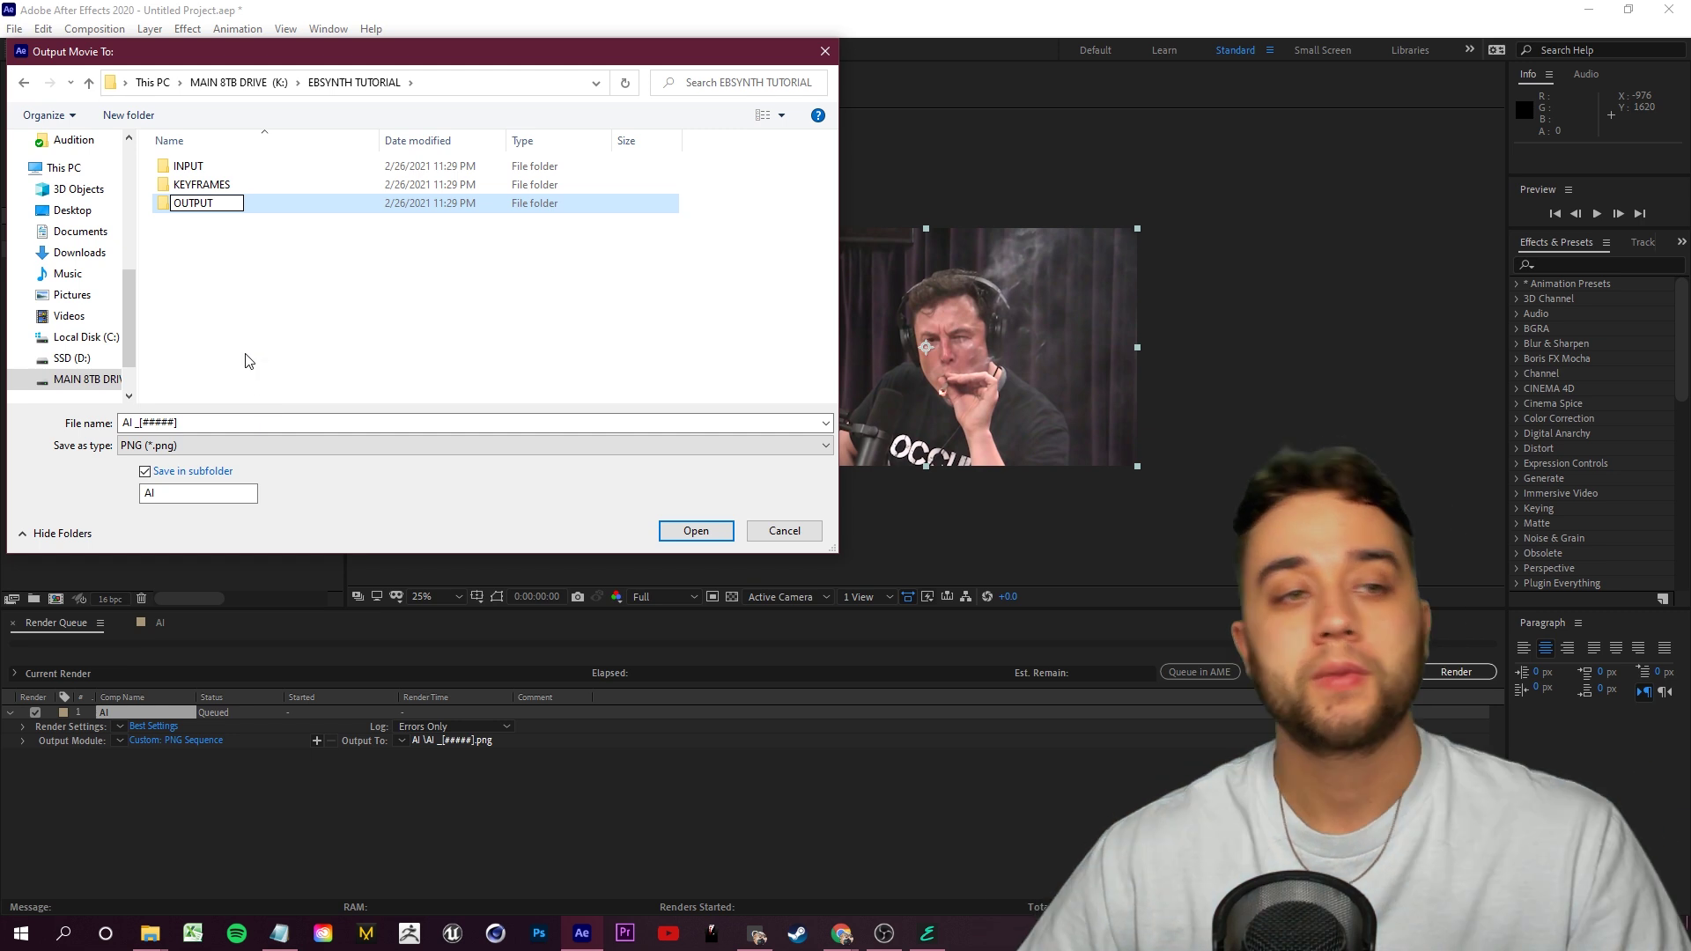
pyautogui.write('OUTPUT')
pyautogui.click(246, 360)
# Save the render into the INPUT folder and render the PNG frames
pyautogui.click(236, 169)
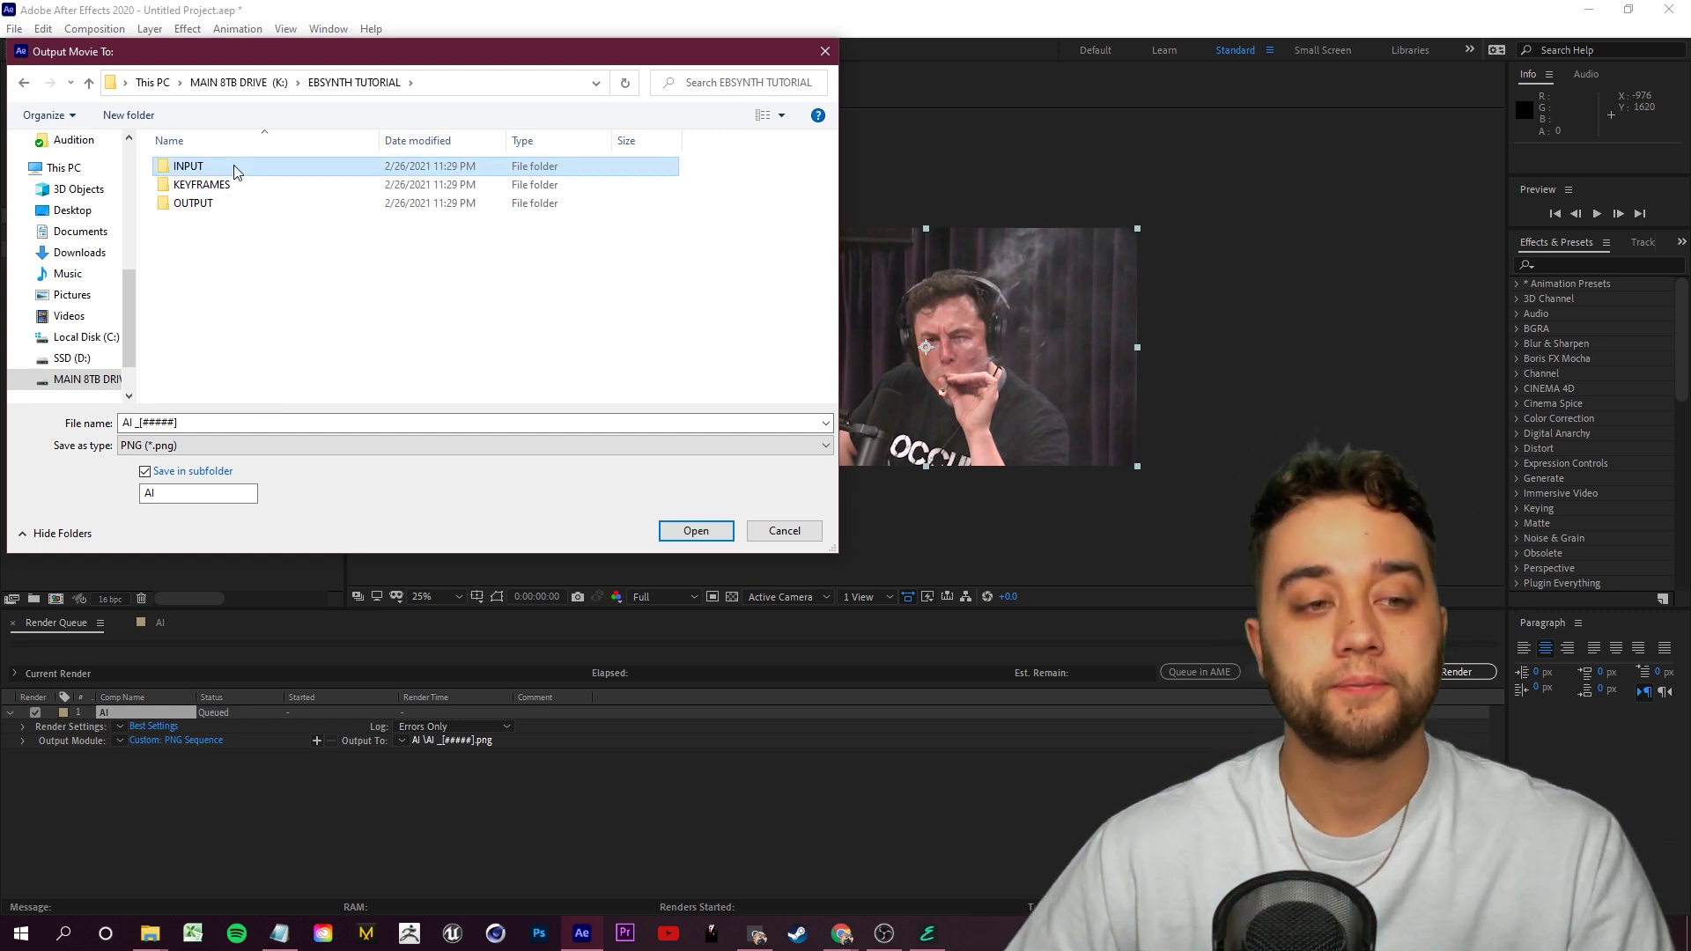
pyautogui.doubleClick(236, 169)
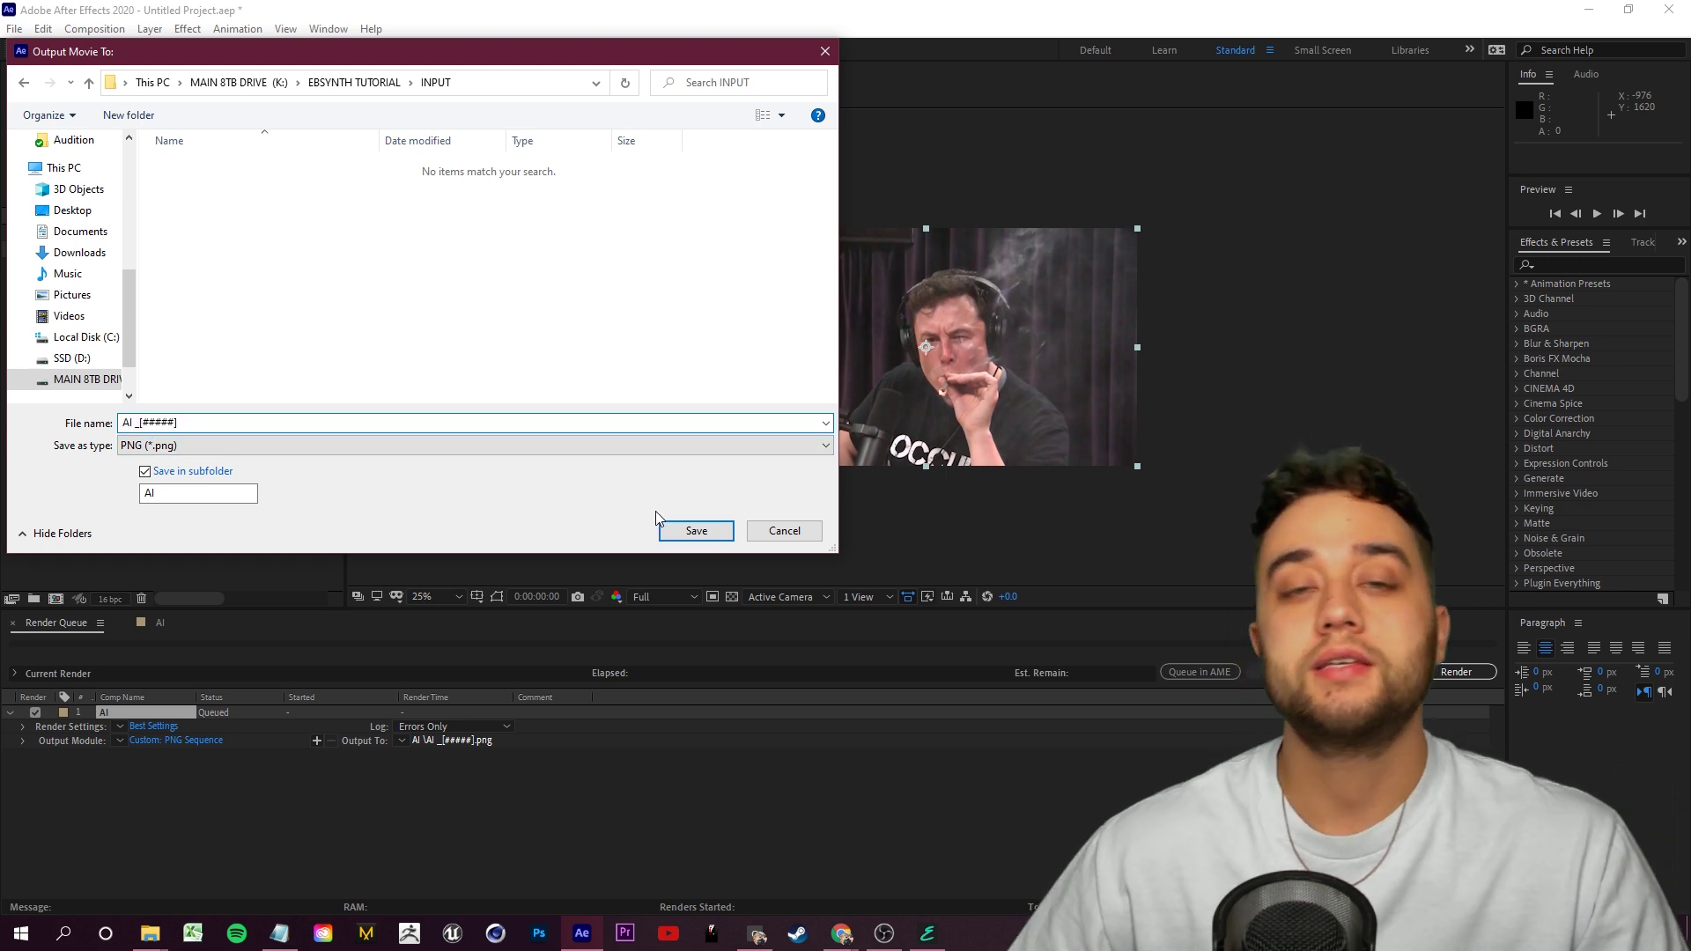
pyautogui.click(683, 530)
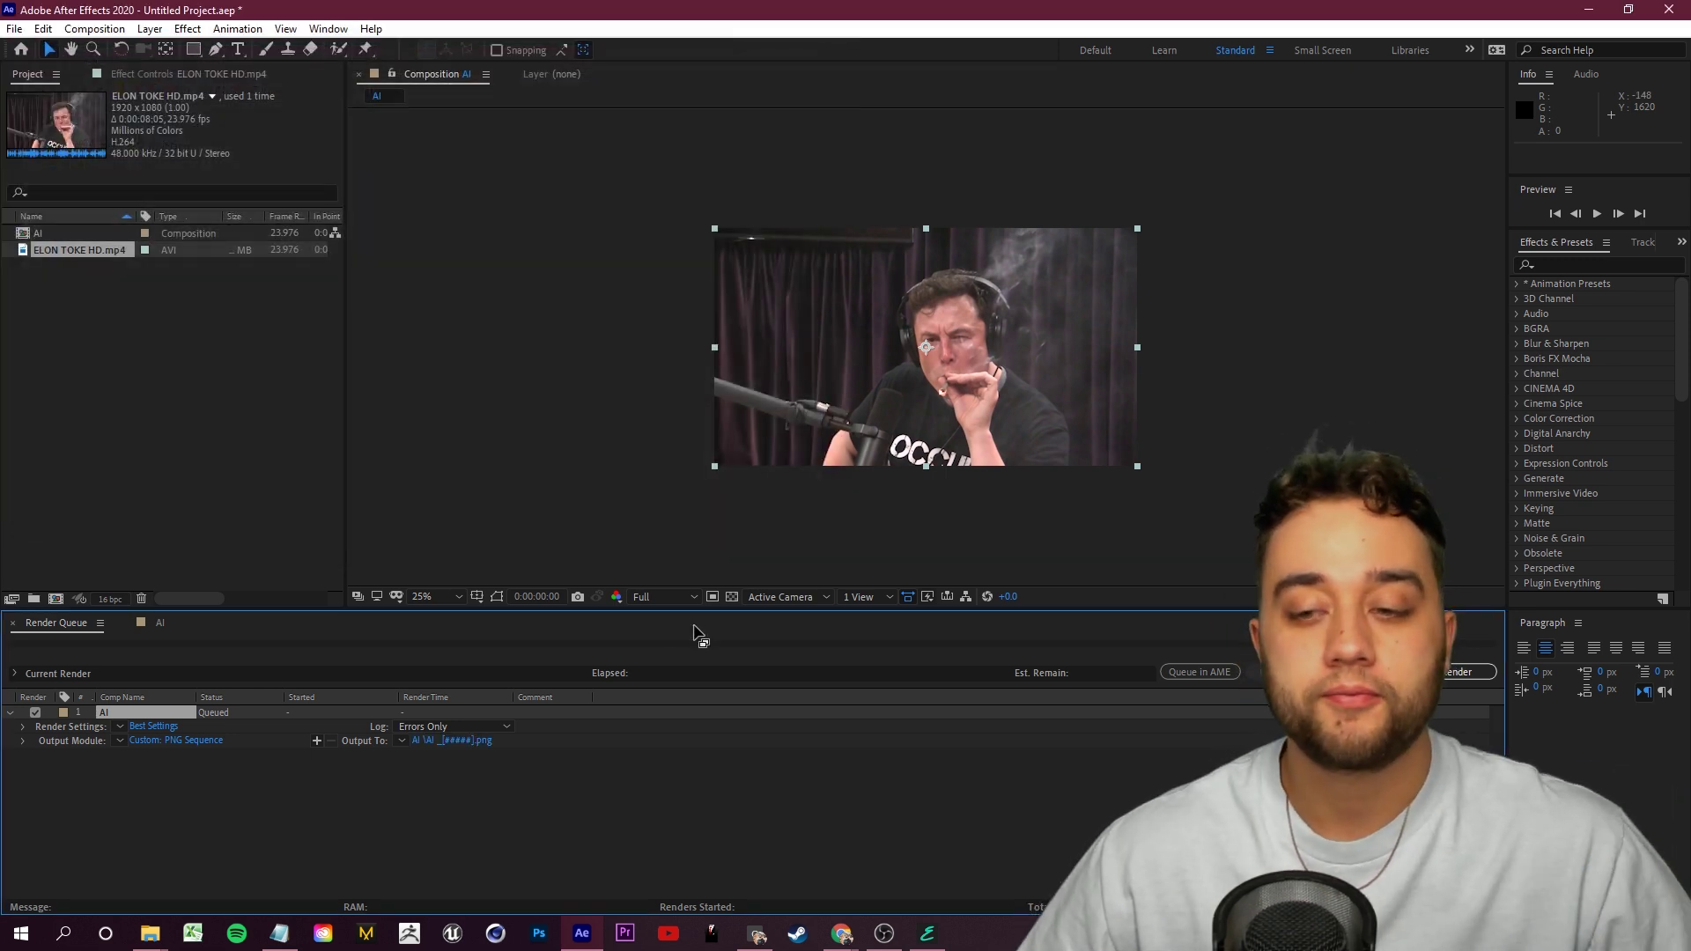
pyautogui.click(1476, 672)
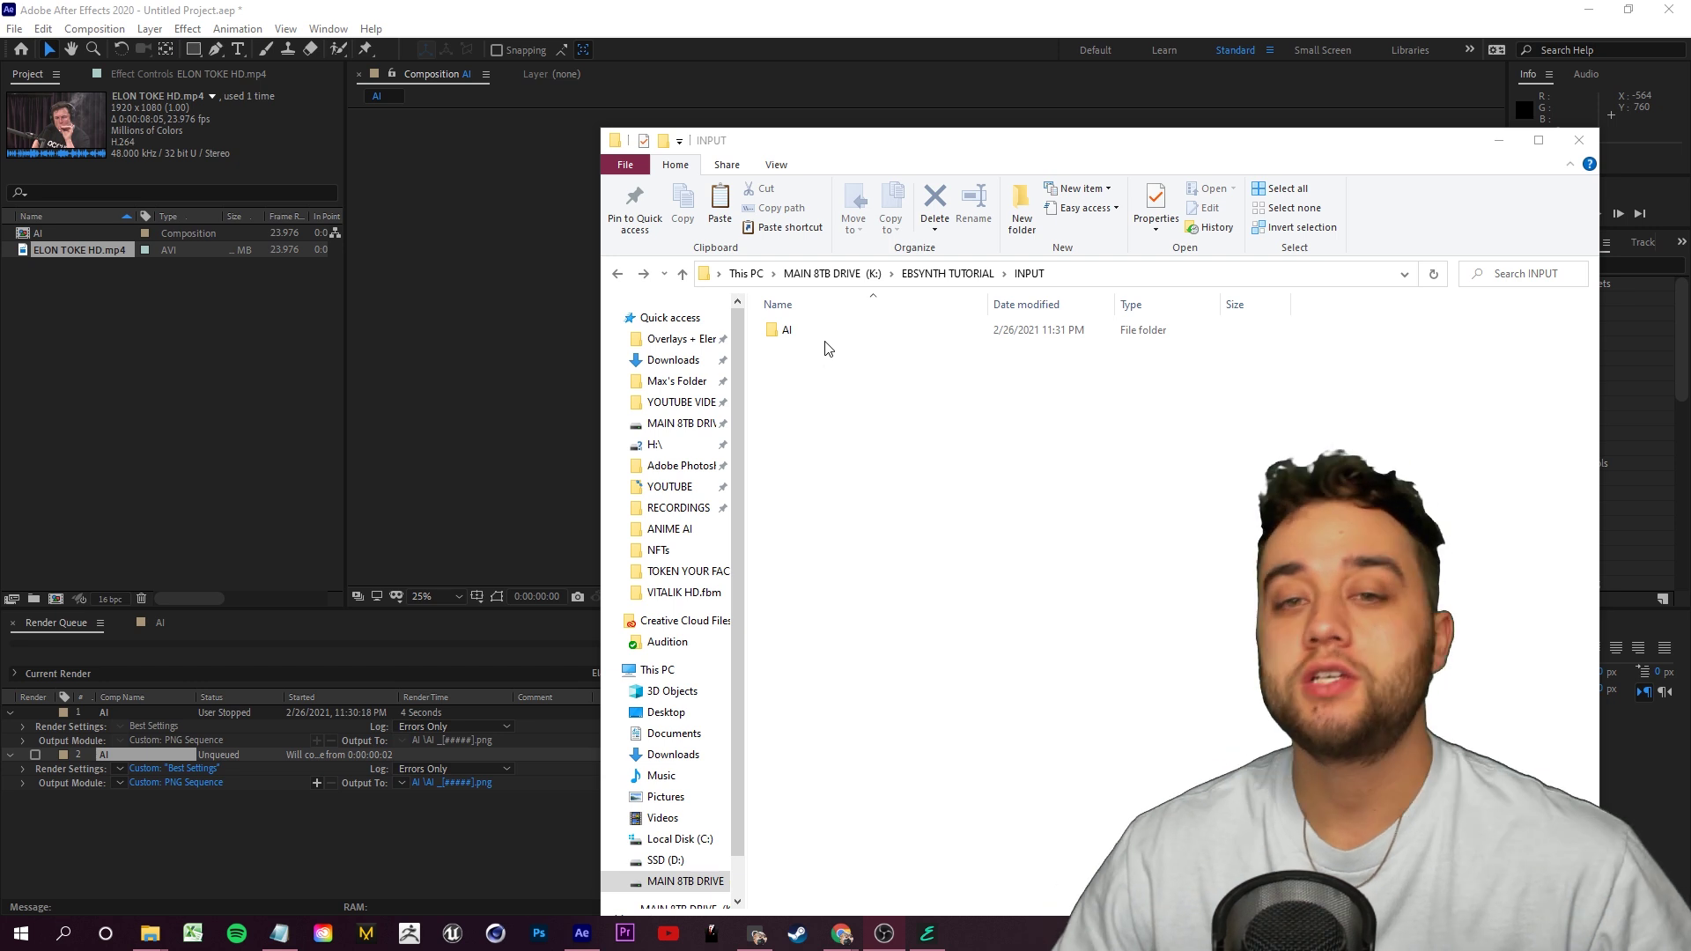
# Open INPUT's AI folder and scroll through the rendered ELON TOKE HD PNG frames
pyautogui.doubleClick(797, 331)
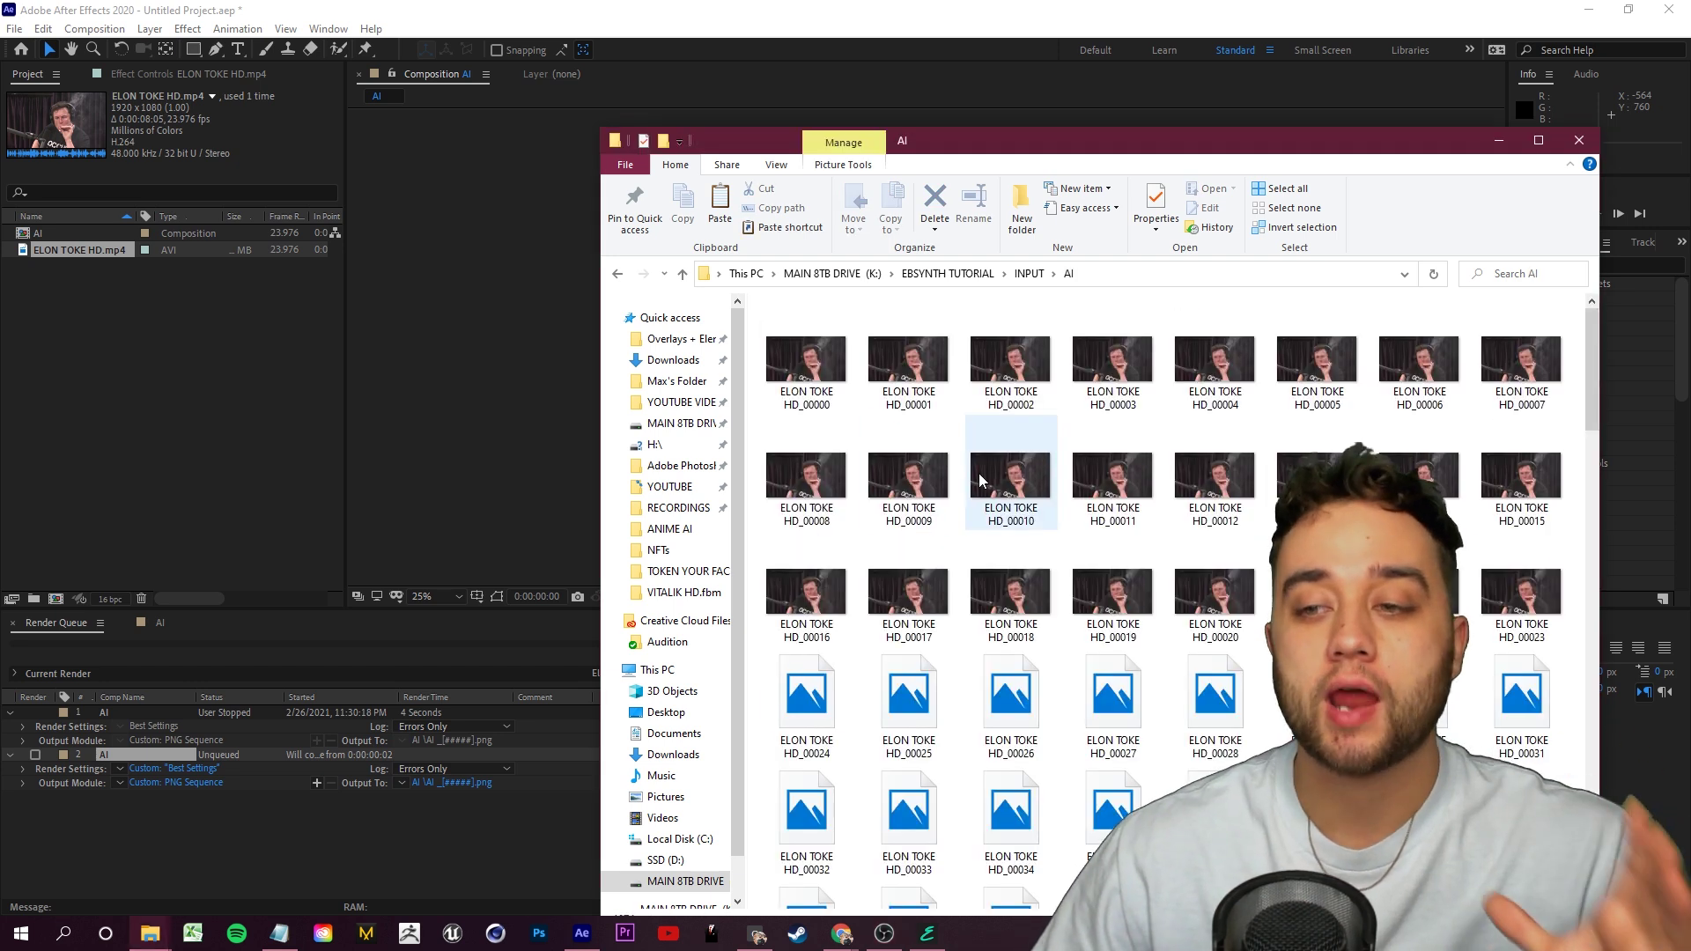
pyautogui.scroll(-10, 980, 480)
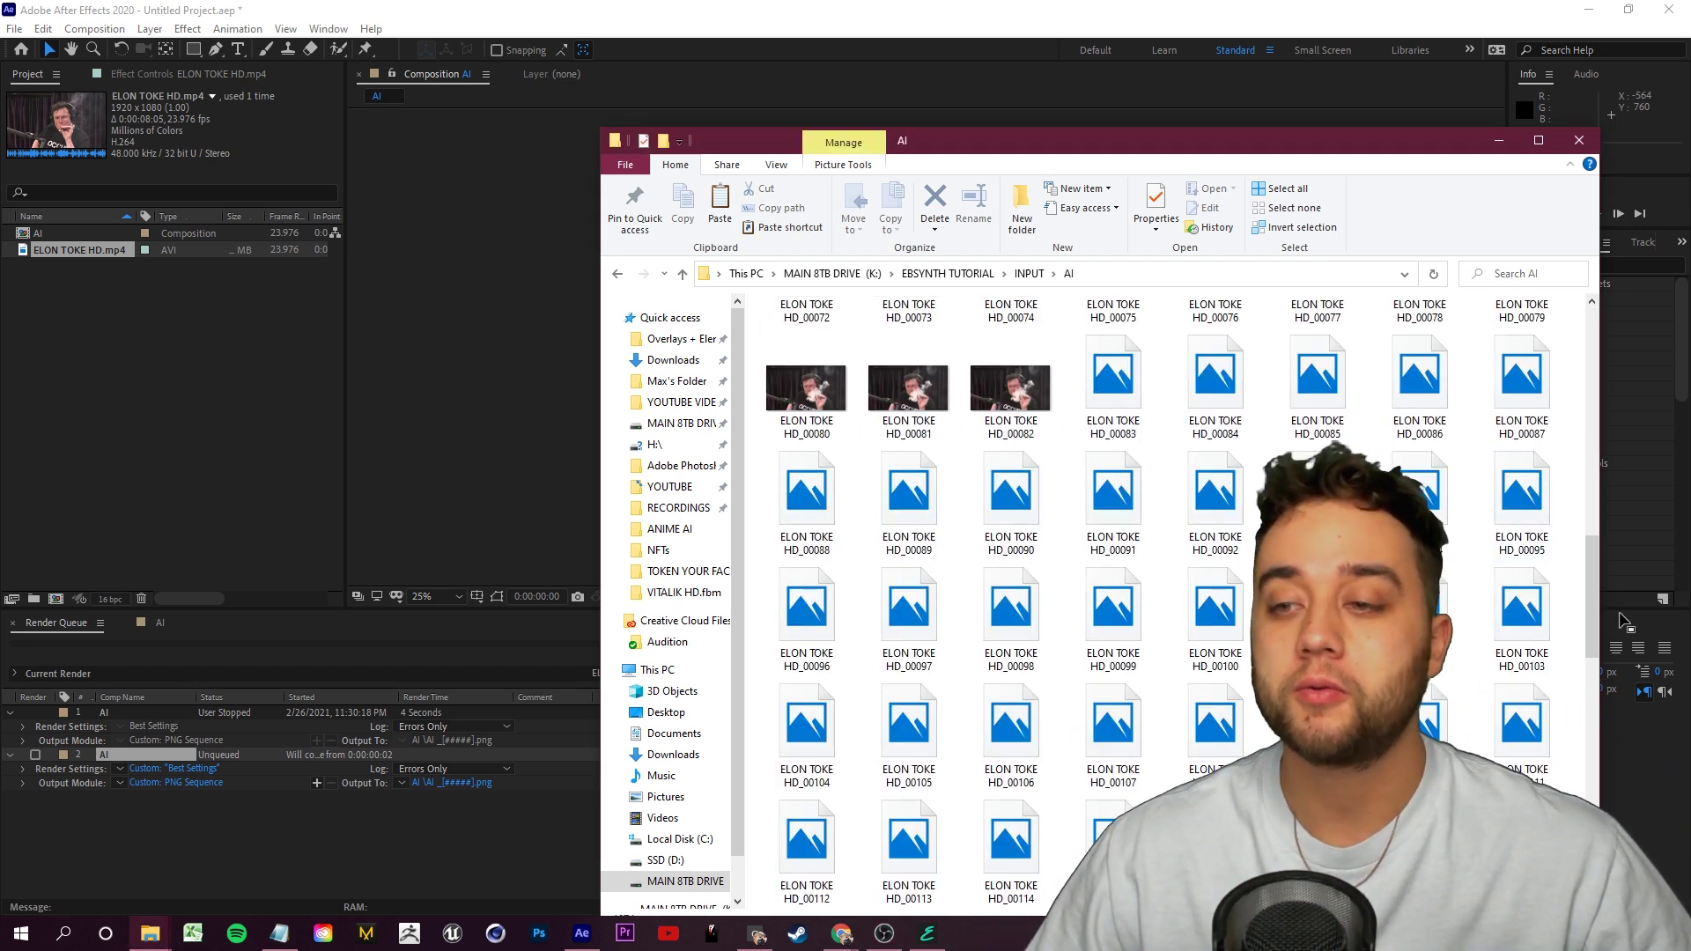
pyautogui.scroll(-6, 1549, 599)
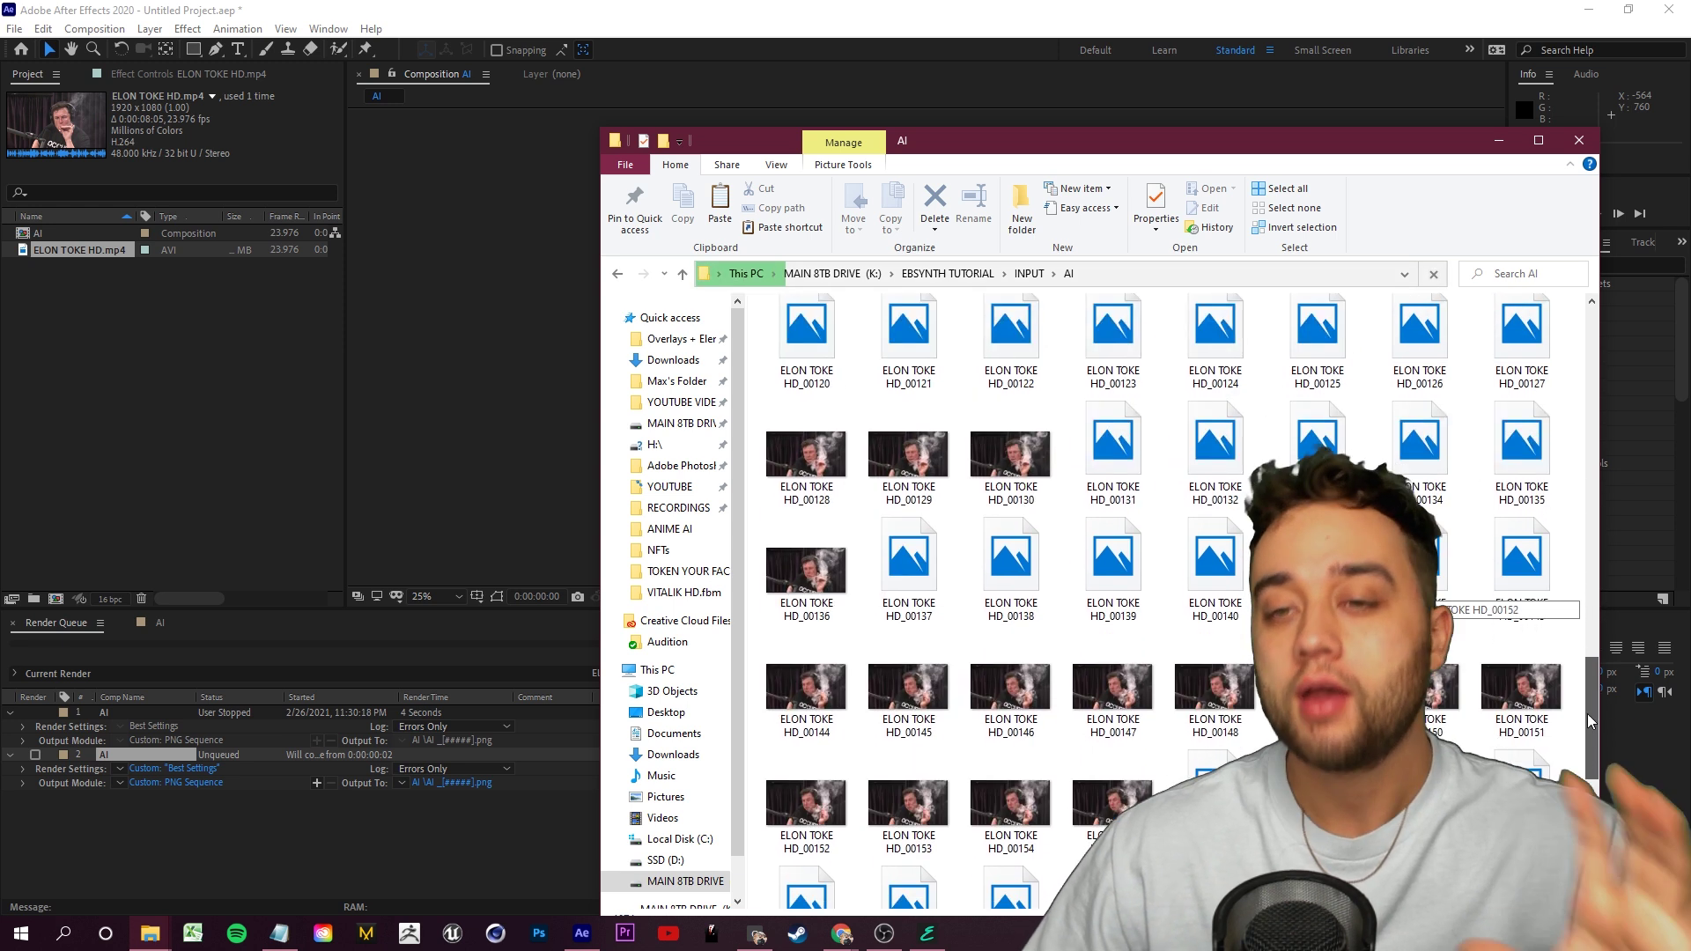
pyautogui.moveTo(1590, 722); pyautogui.dragTo(1549, 388)
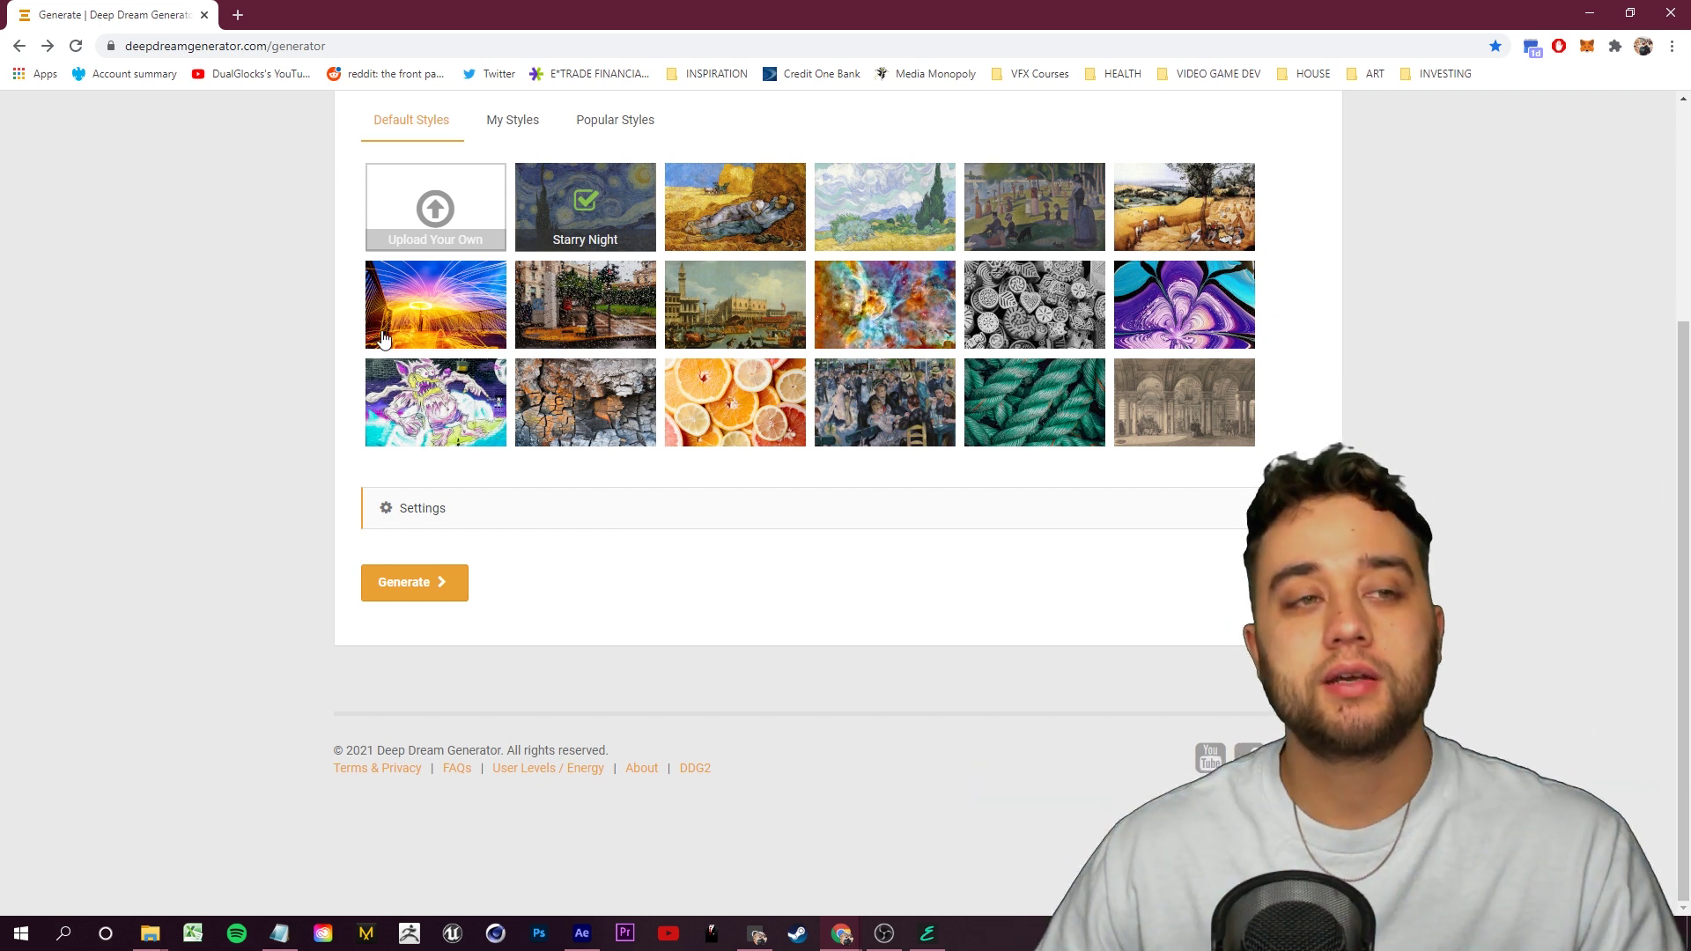
# Switch Deep Dream Generator from Thin Style with style image 11 to Deep Dream mode
pyautogui.scroll(4, 383, 339)
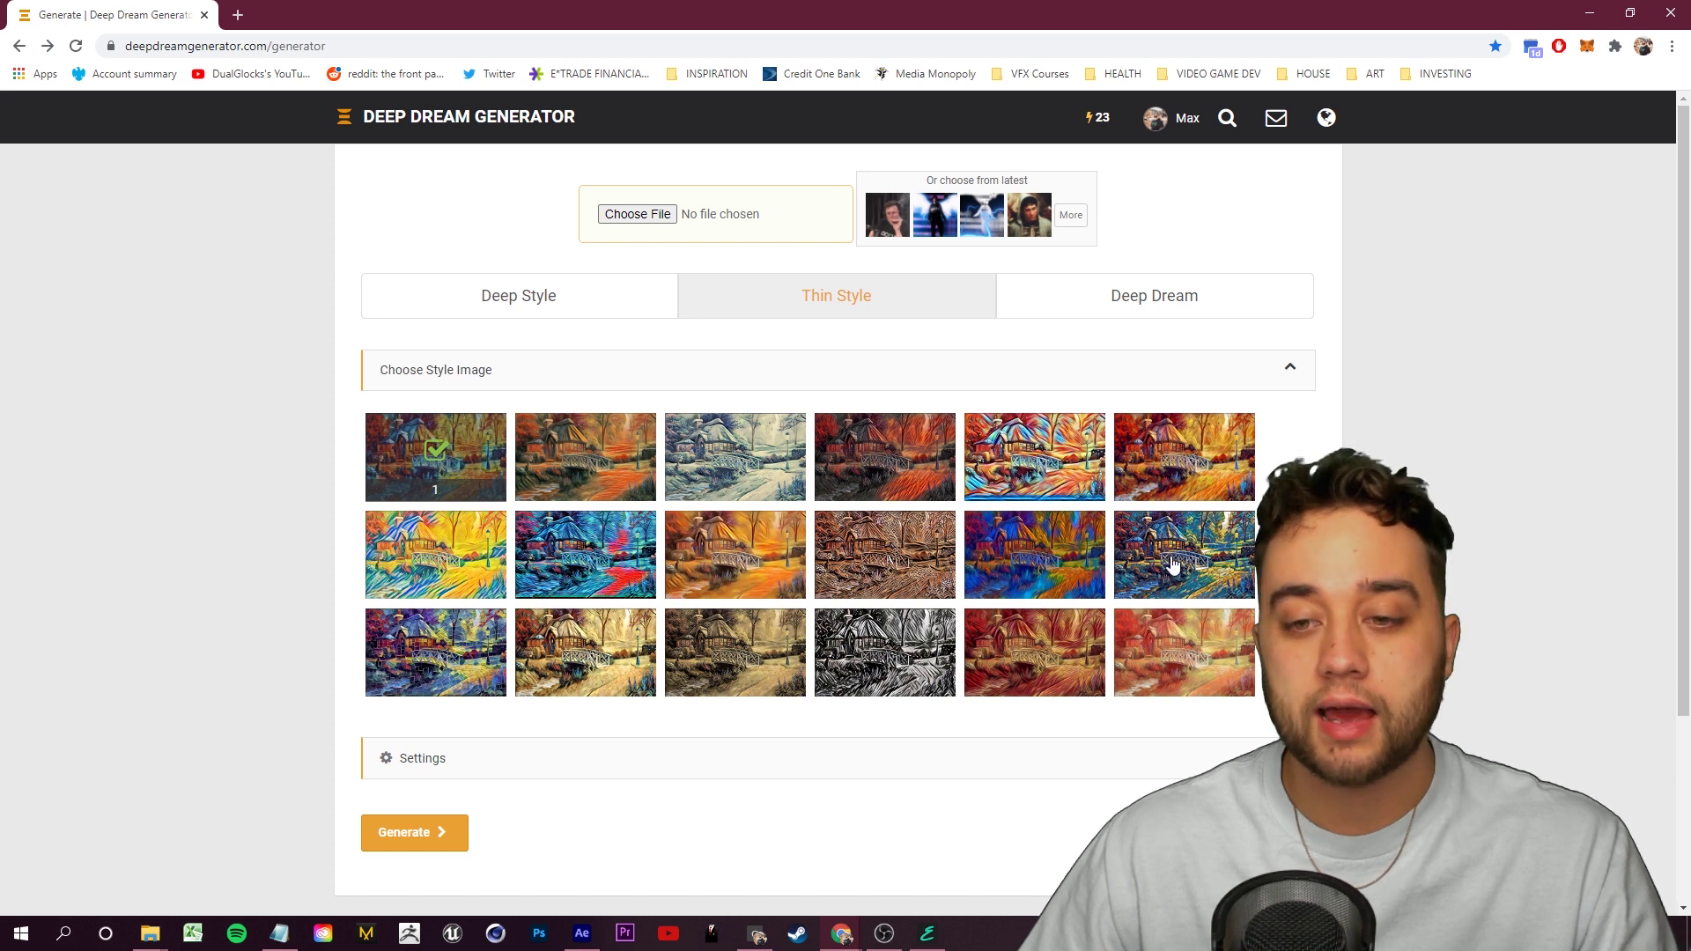
pyautogui.click(1037, 575)
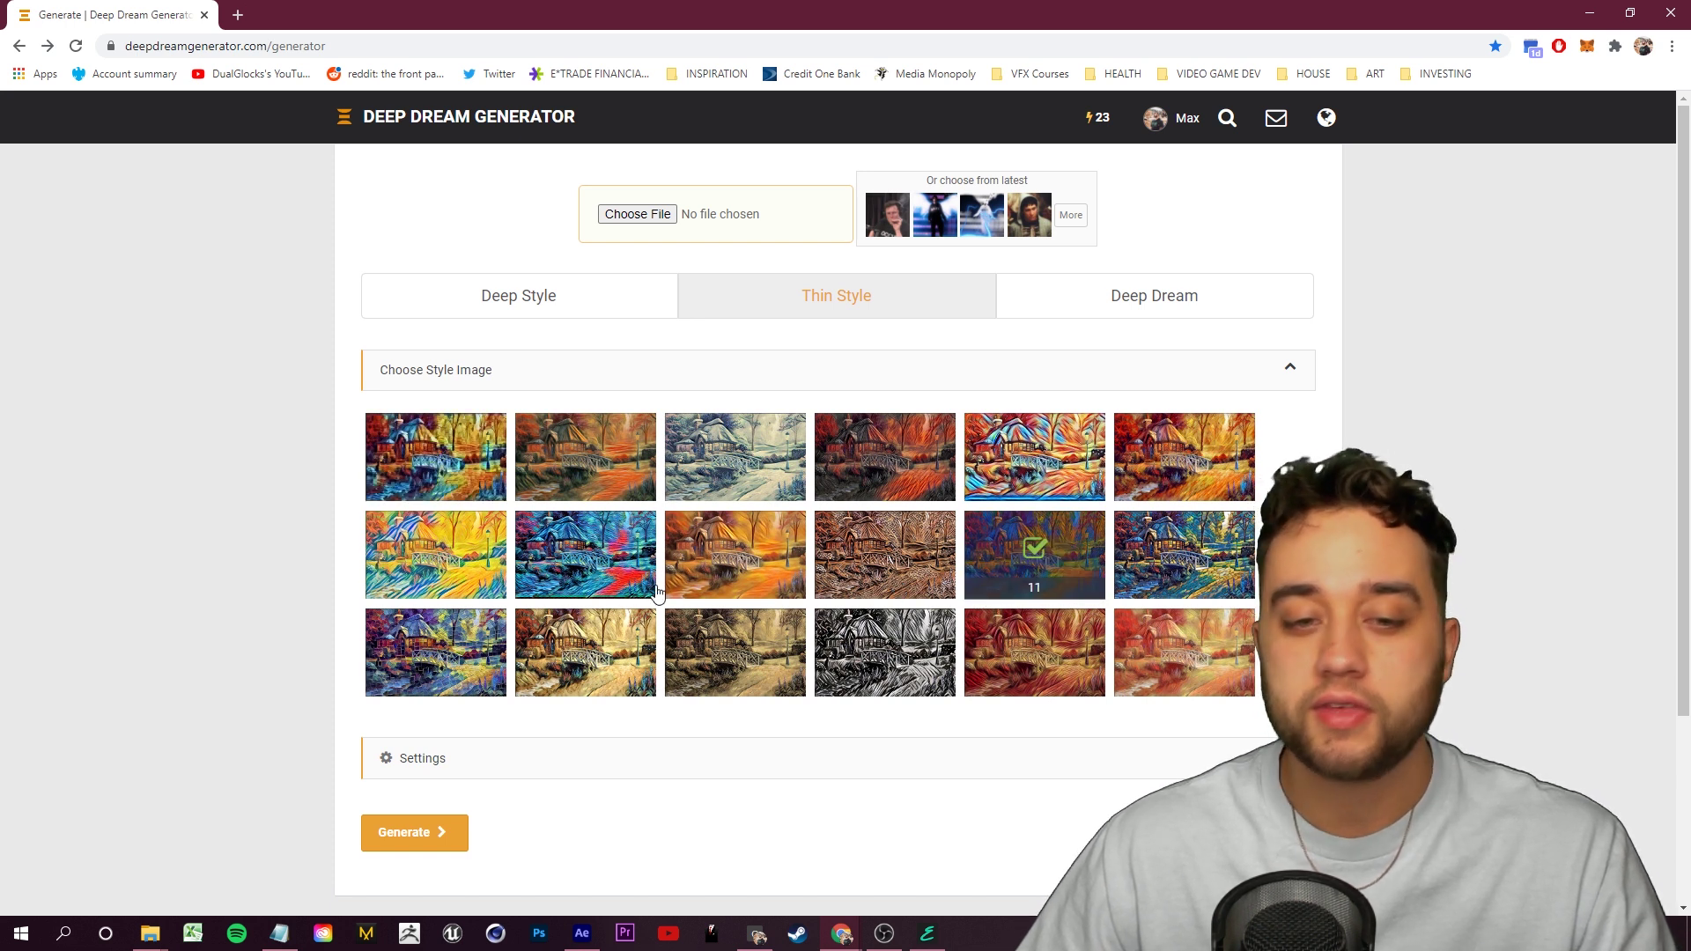
pyautogui.click(1118, 313)
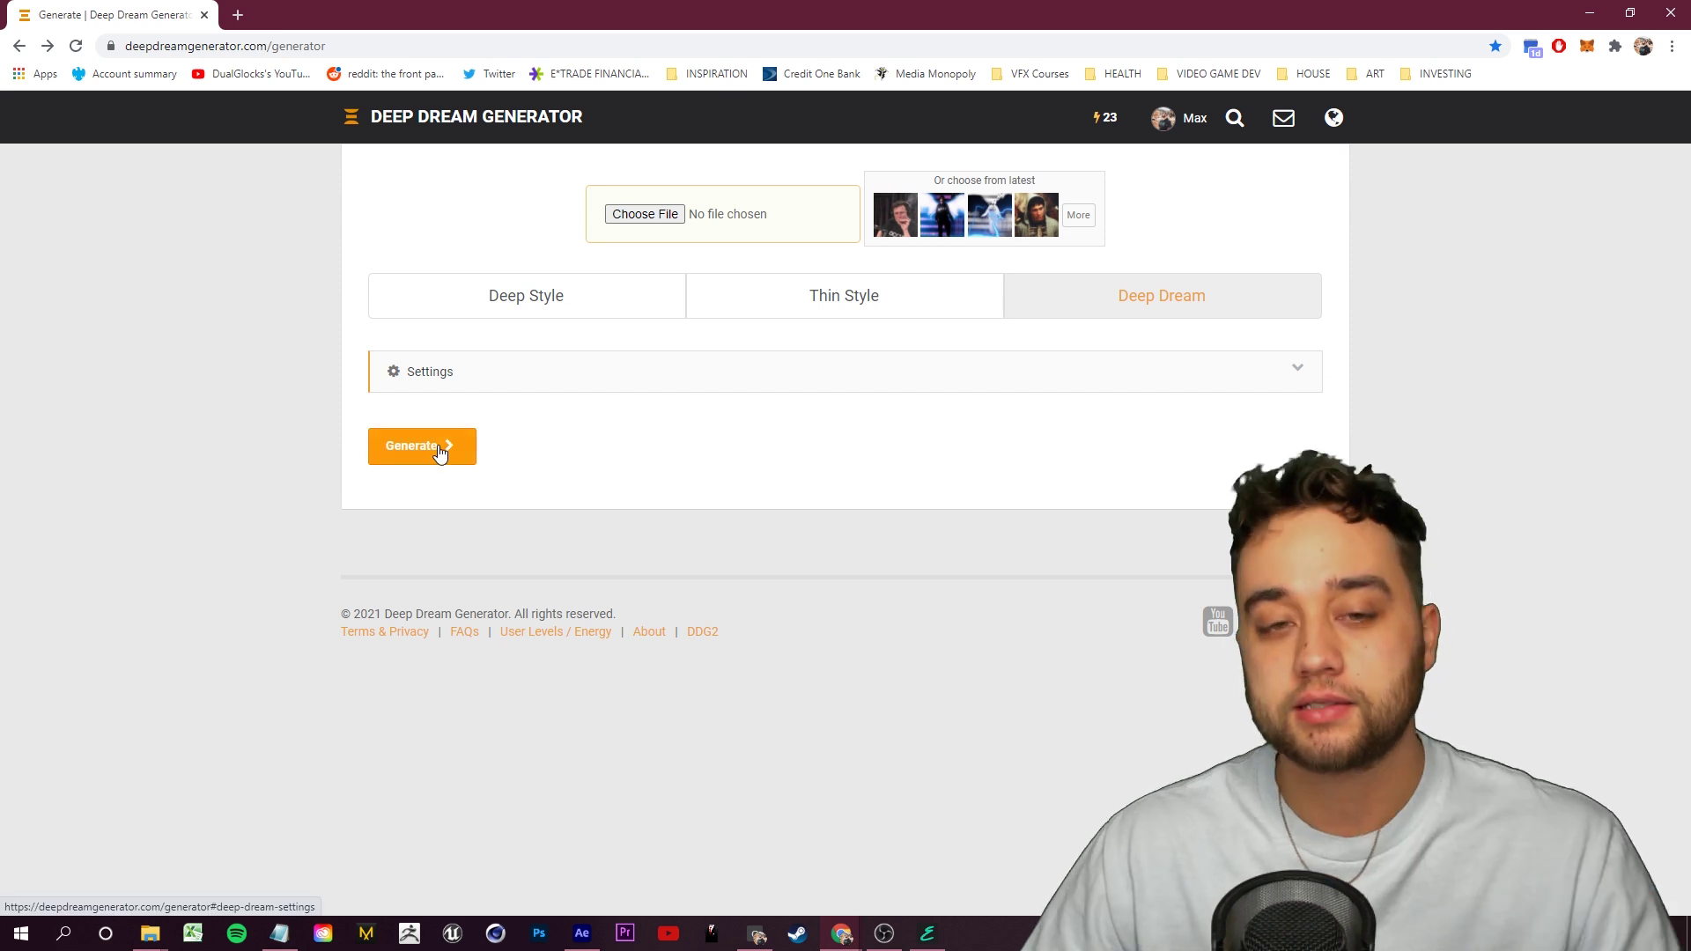
# Upload ELON TOKE HD_00000.png from INPUT\AI as the source image
pyautogui.click(641, 215)
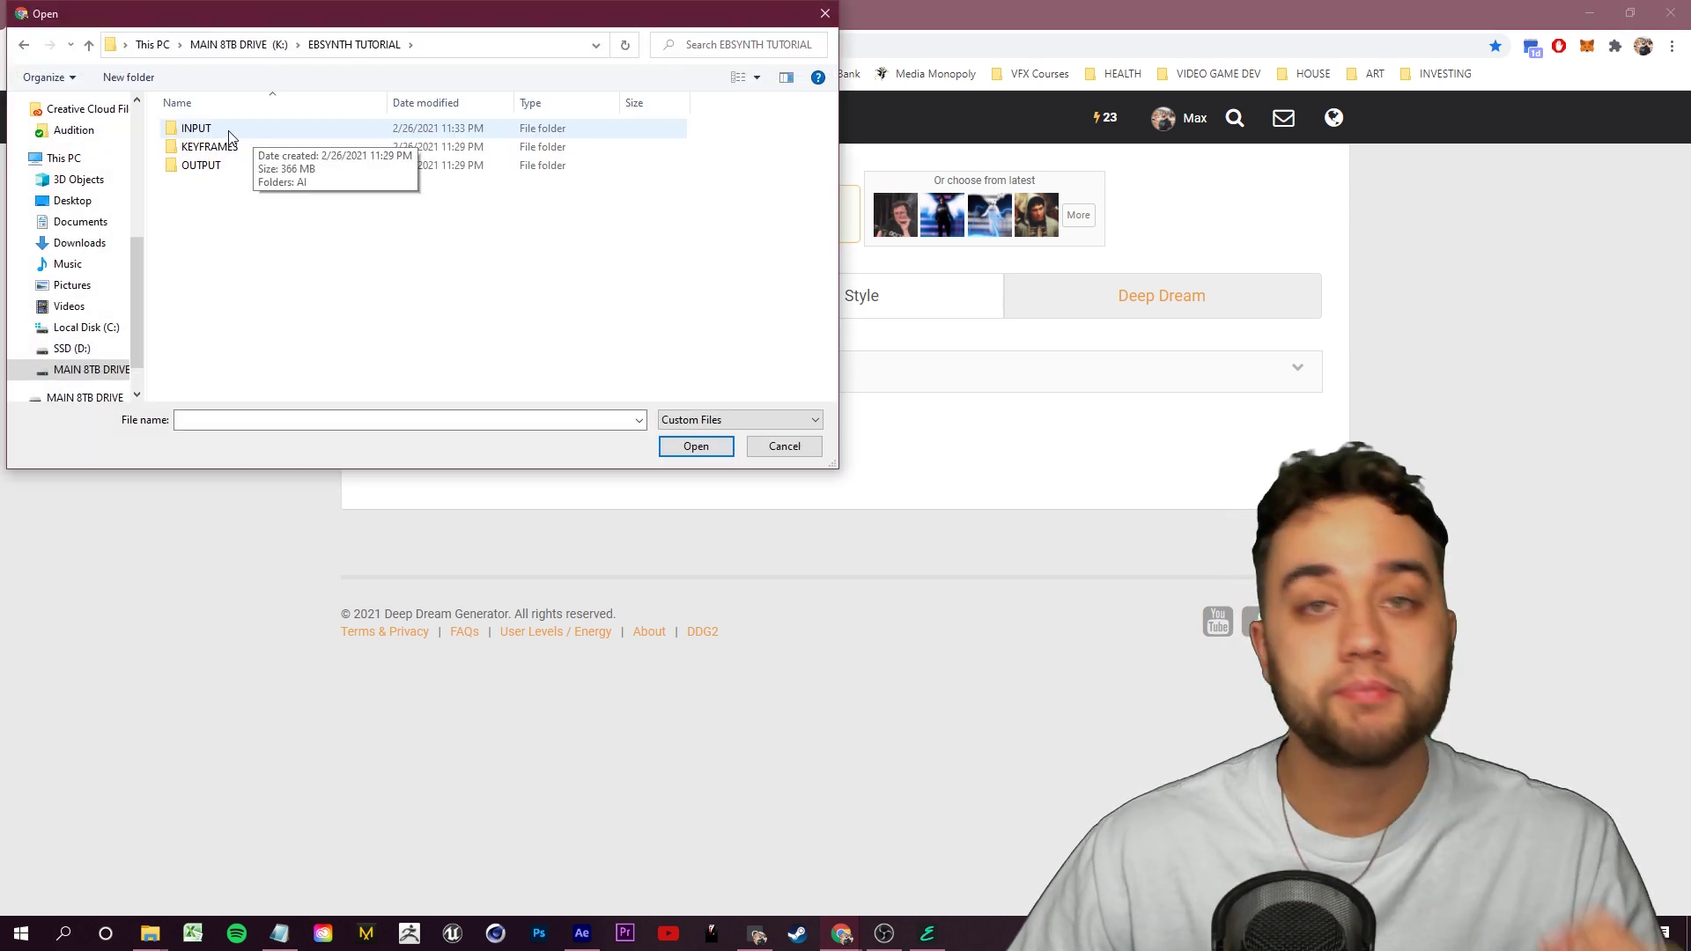
pyautogui.doubleClick(229, 134)
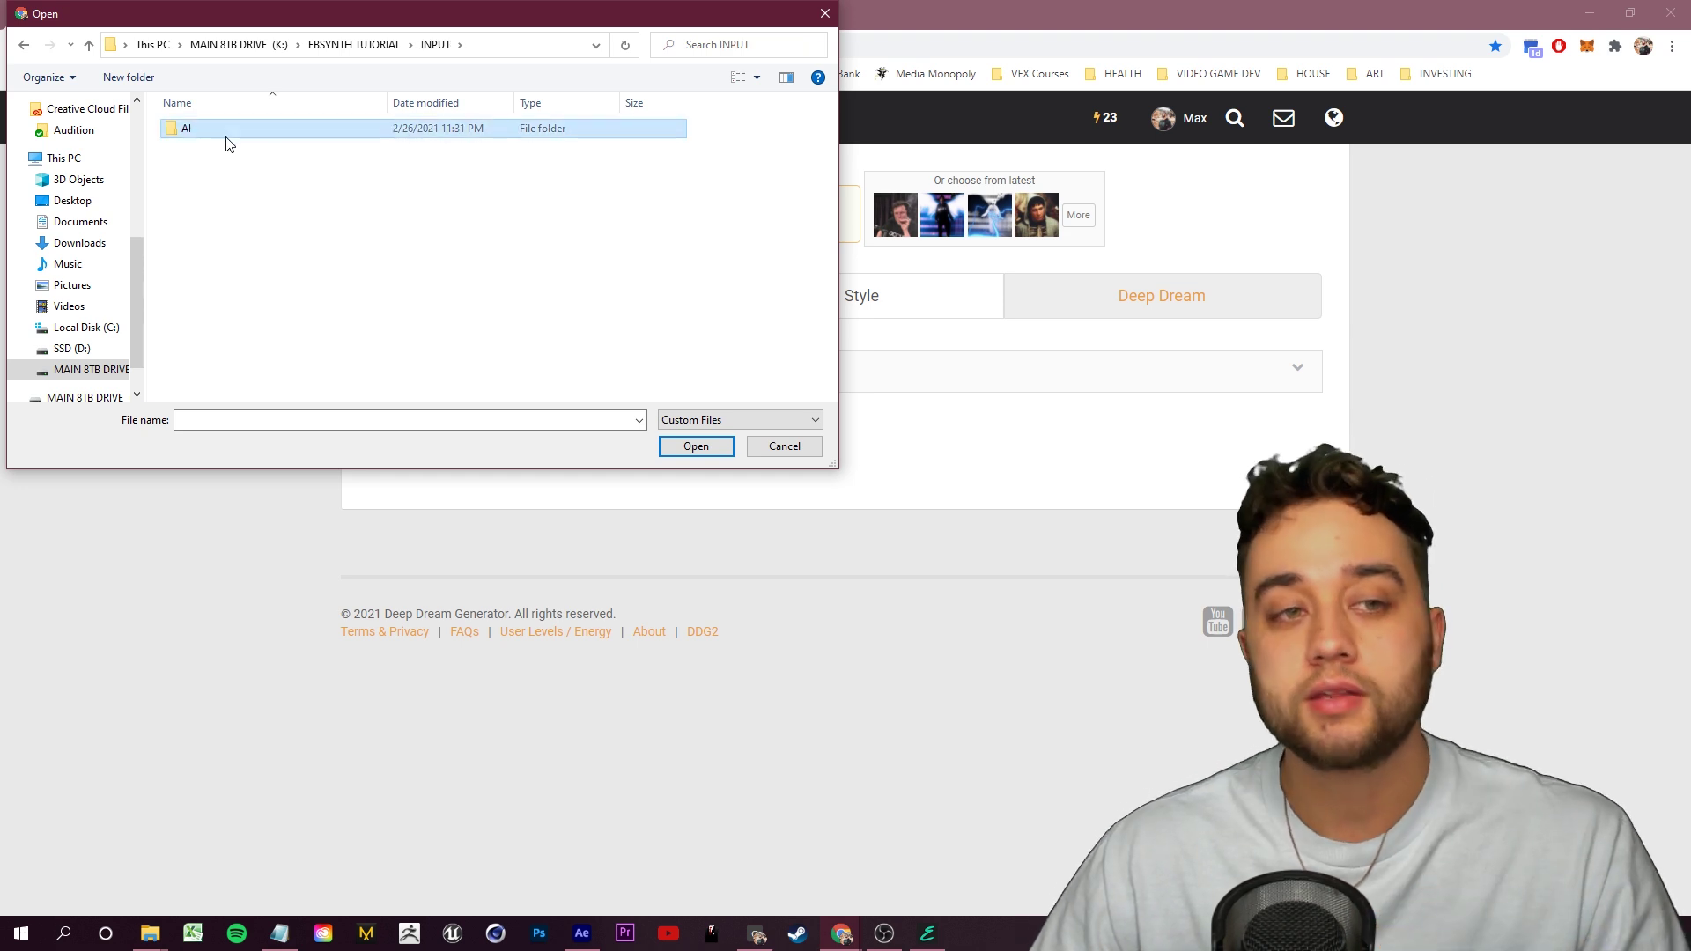
pyautogui.doubleClick(227, 132)
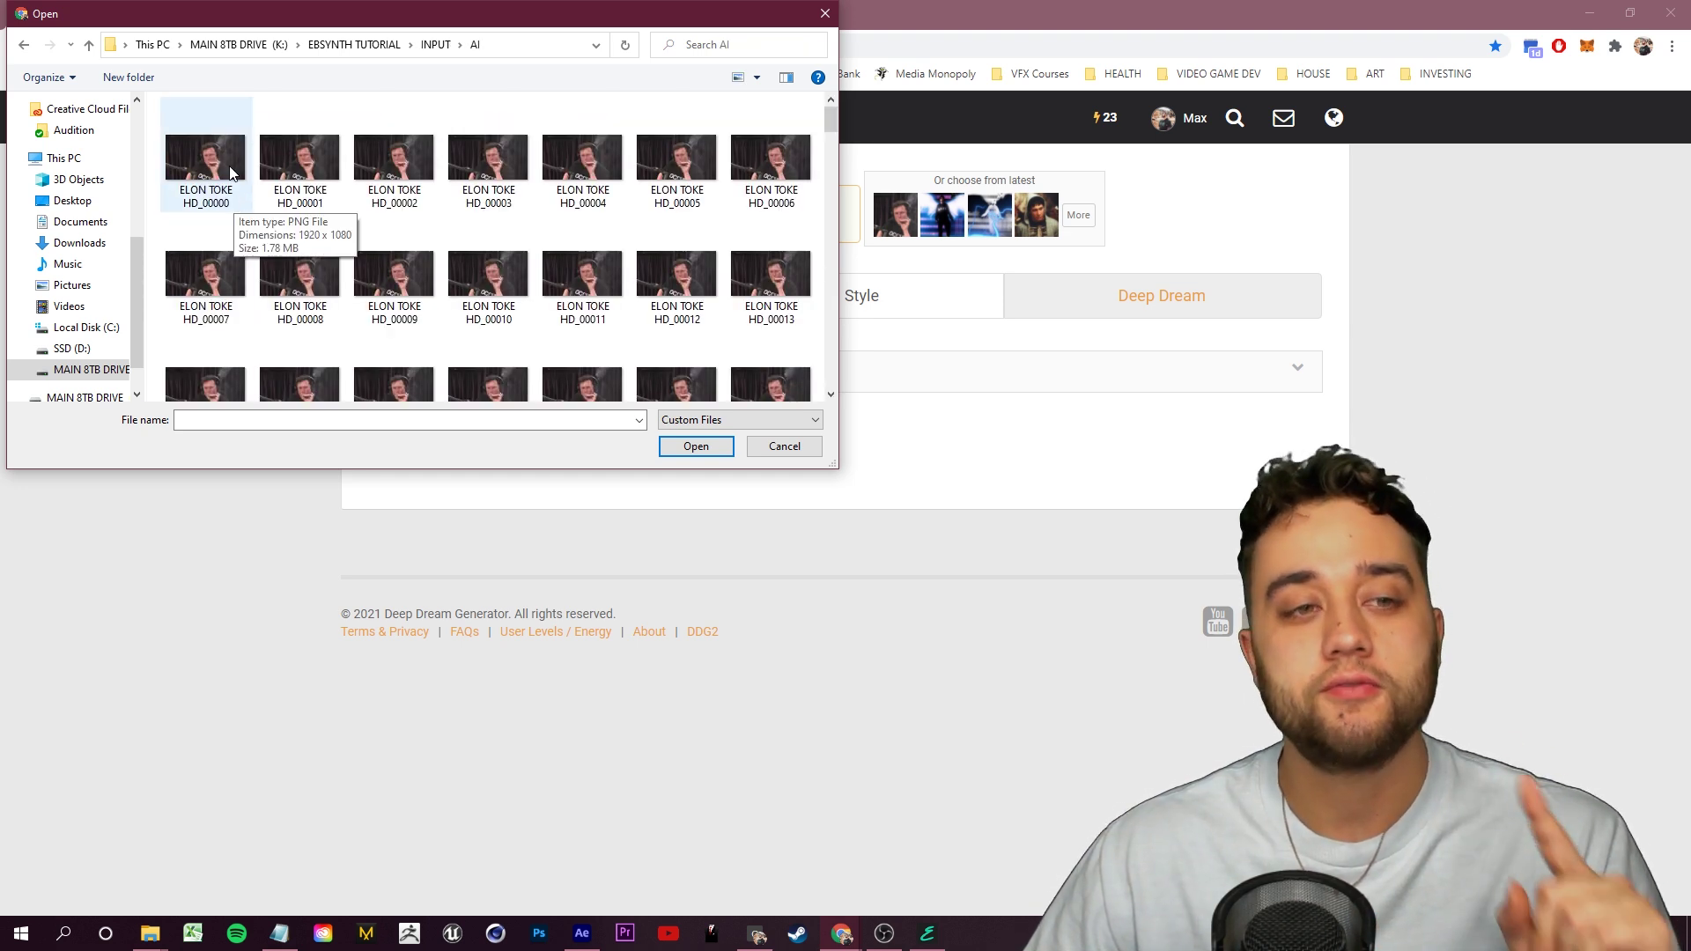
pyautogui.click(202, 198)
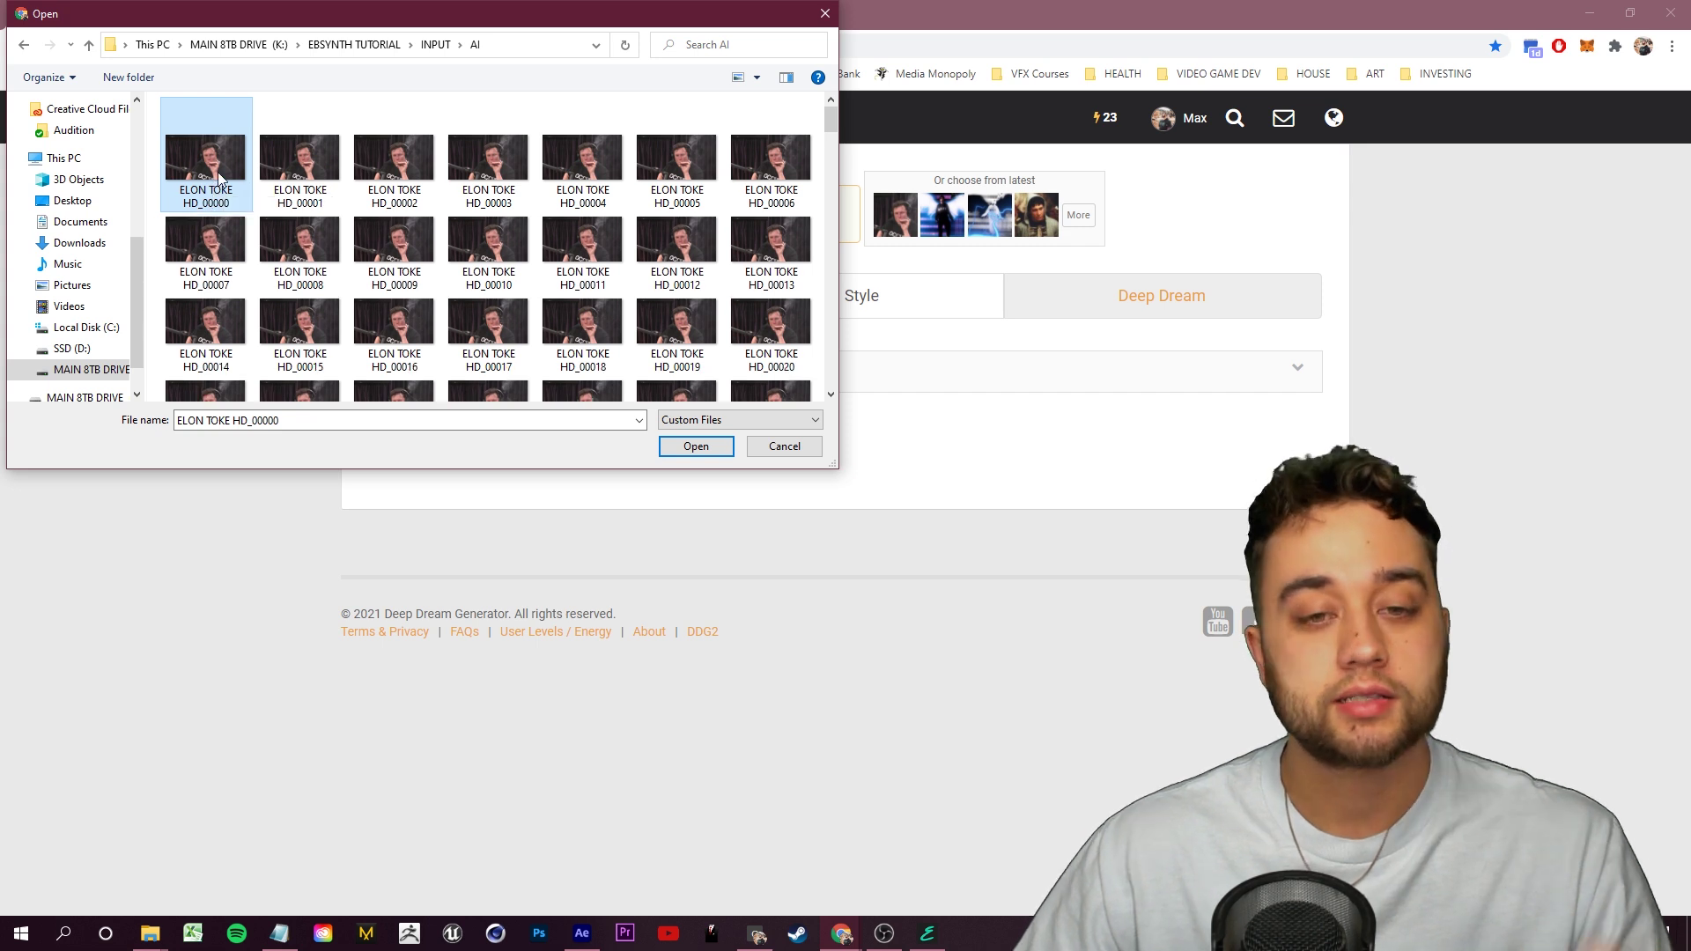
pyautogui.click(695, 445)
# Generate the dream using Deep inception depth and High enhance
pyautogui.click(651, 371)
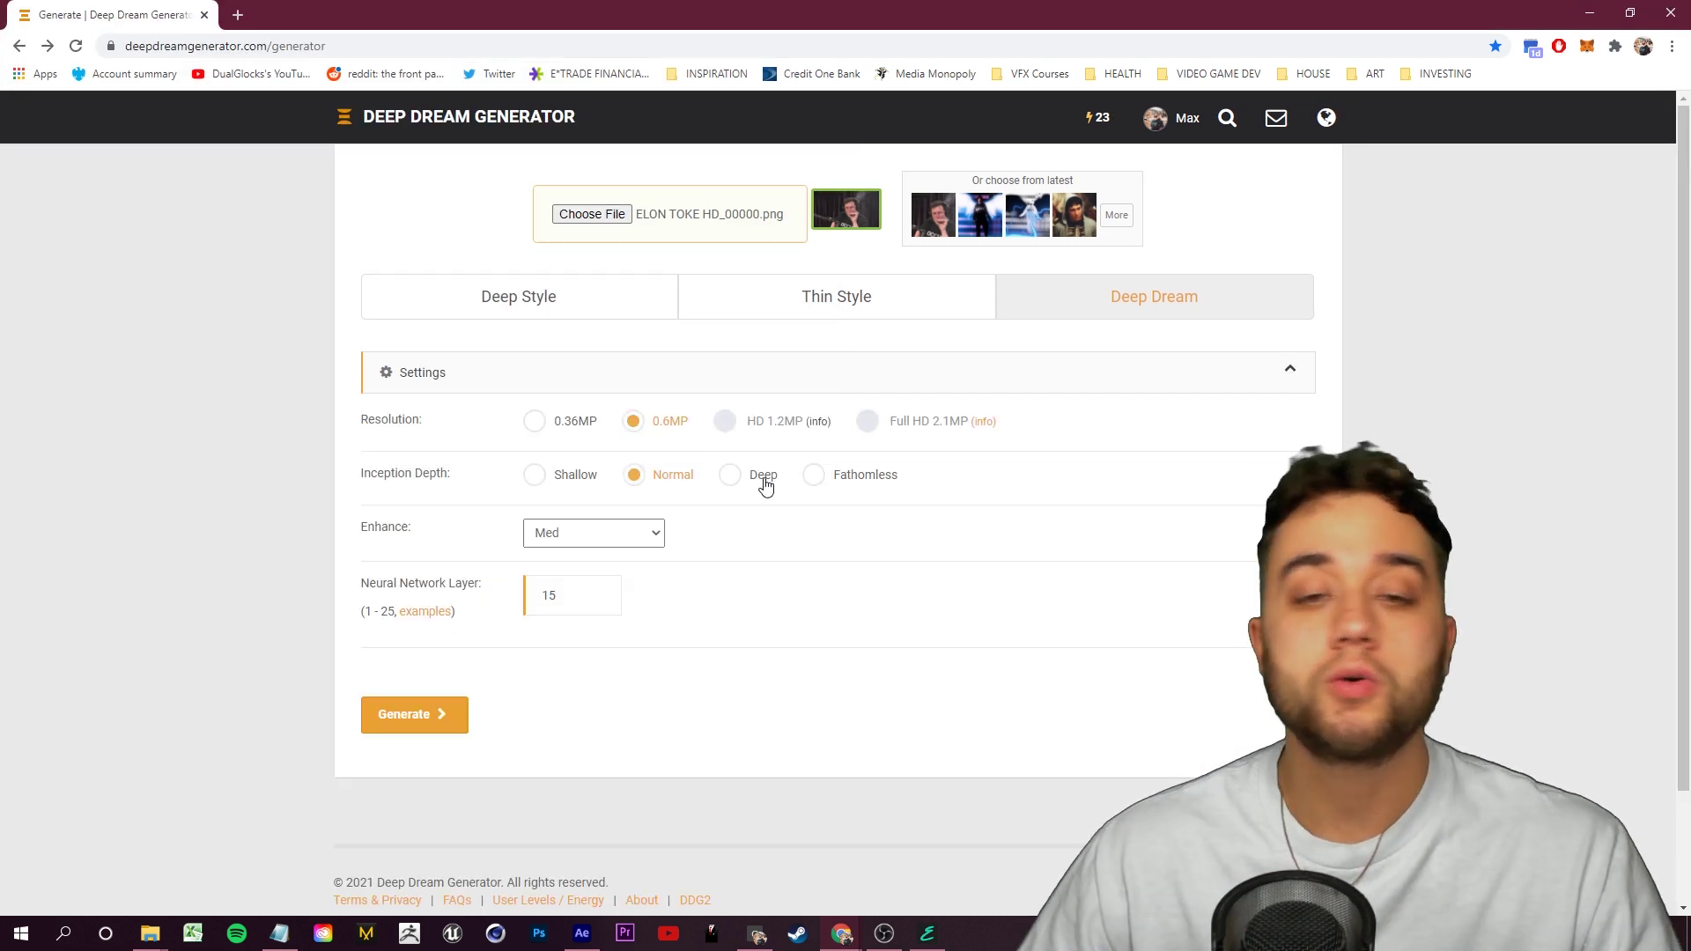
pyautogui.click(987, 423)
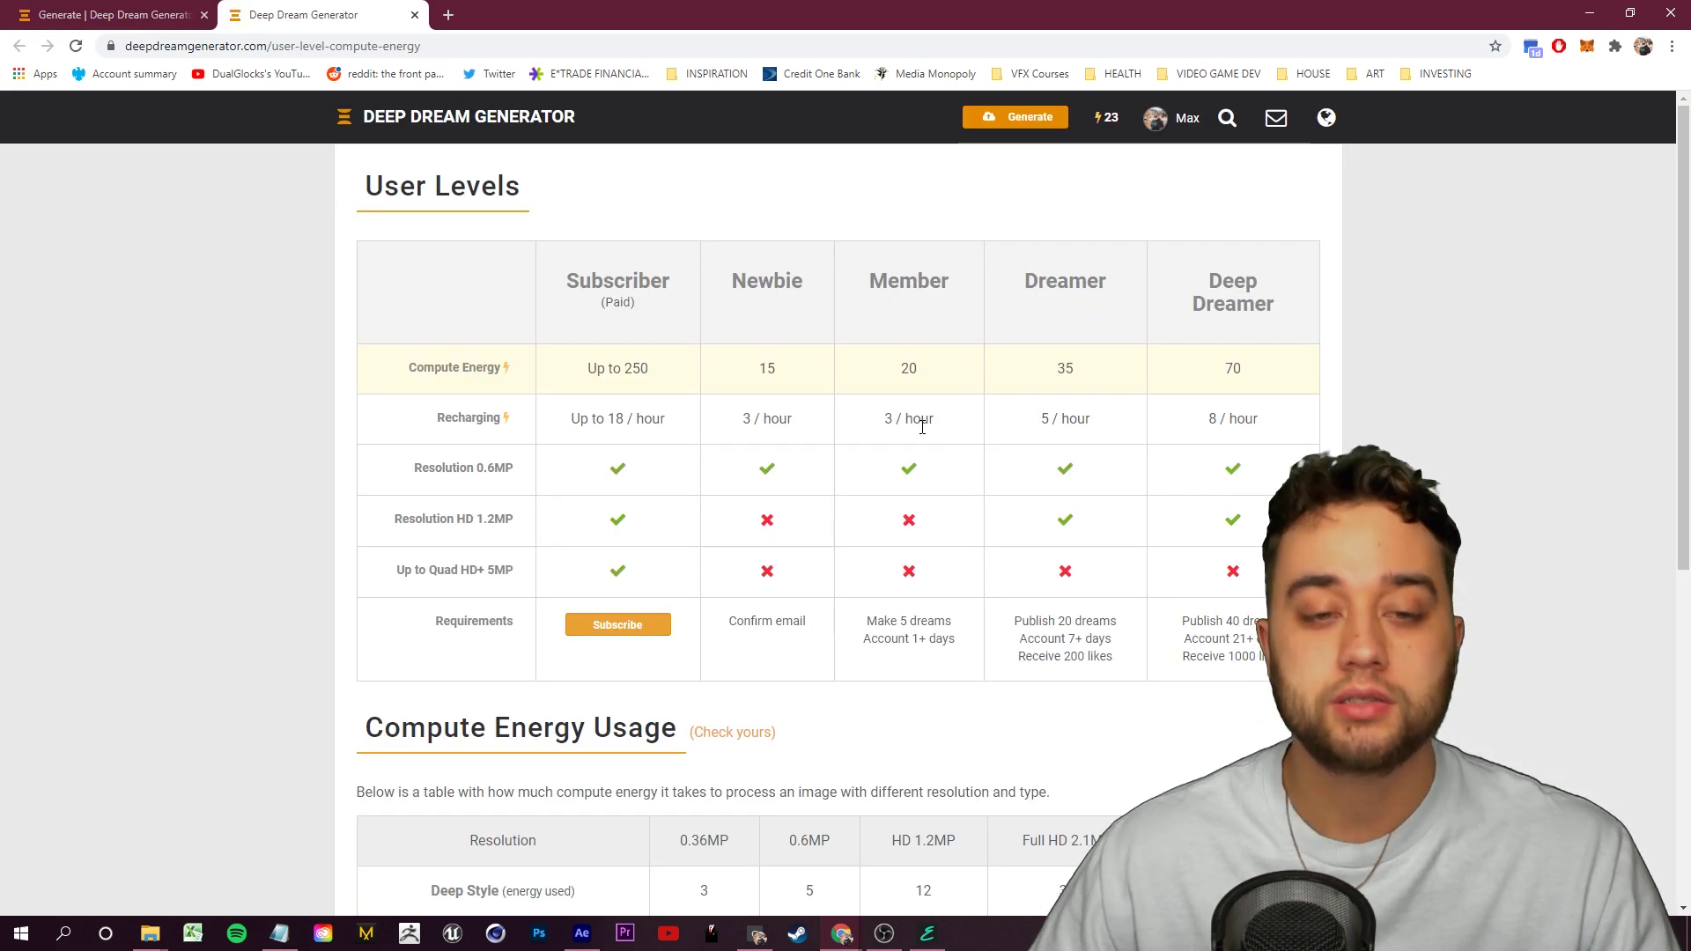
pyautogui.click(115, 11)
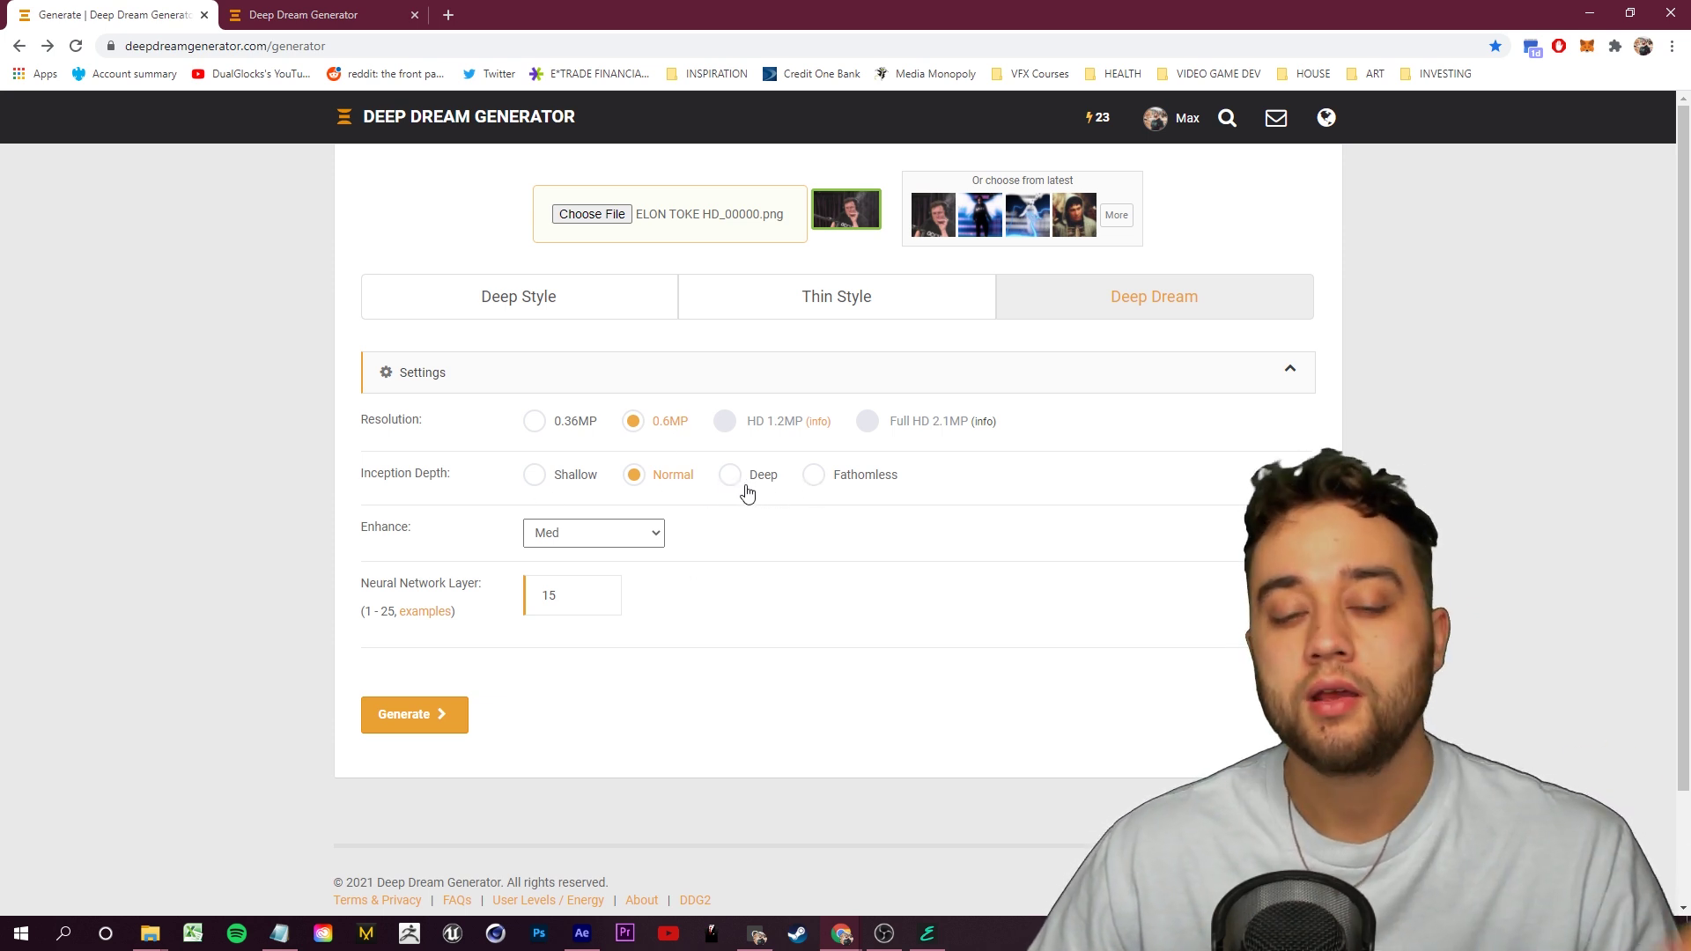
pyautogui.click(616, 544)
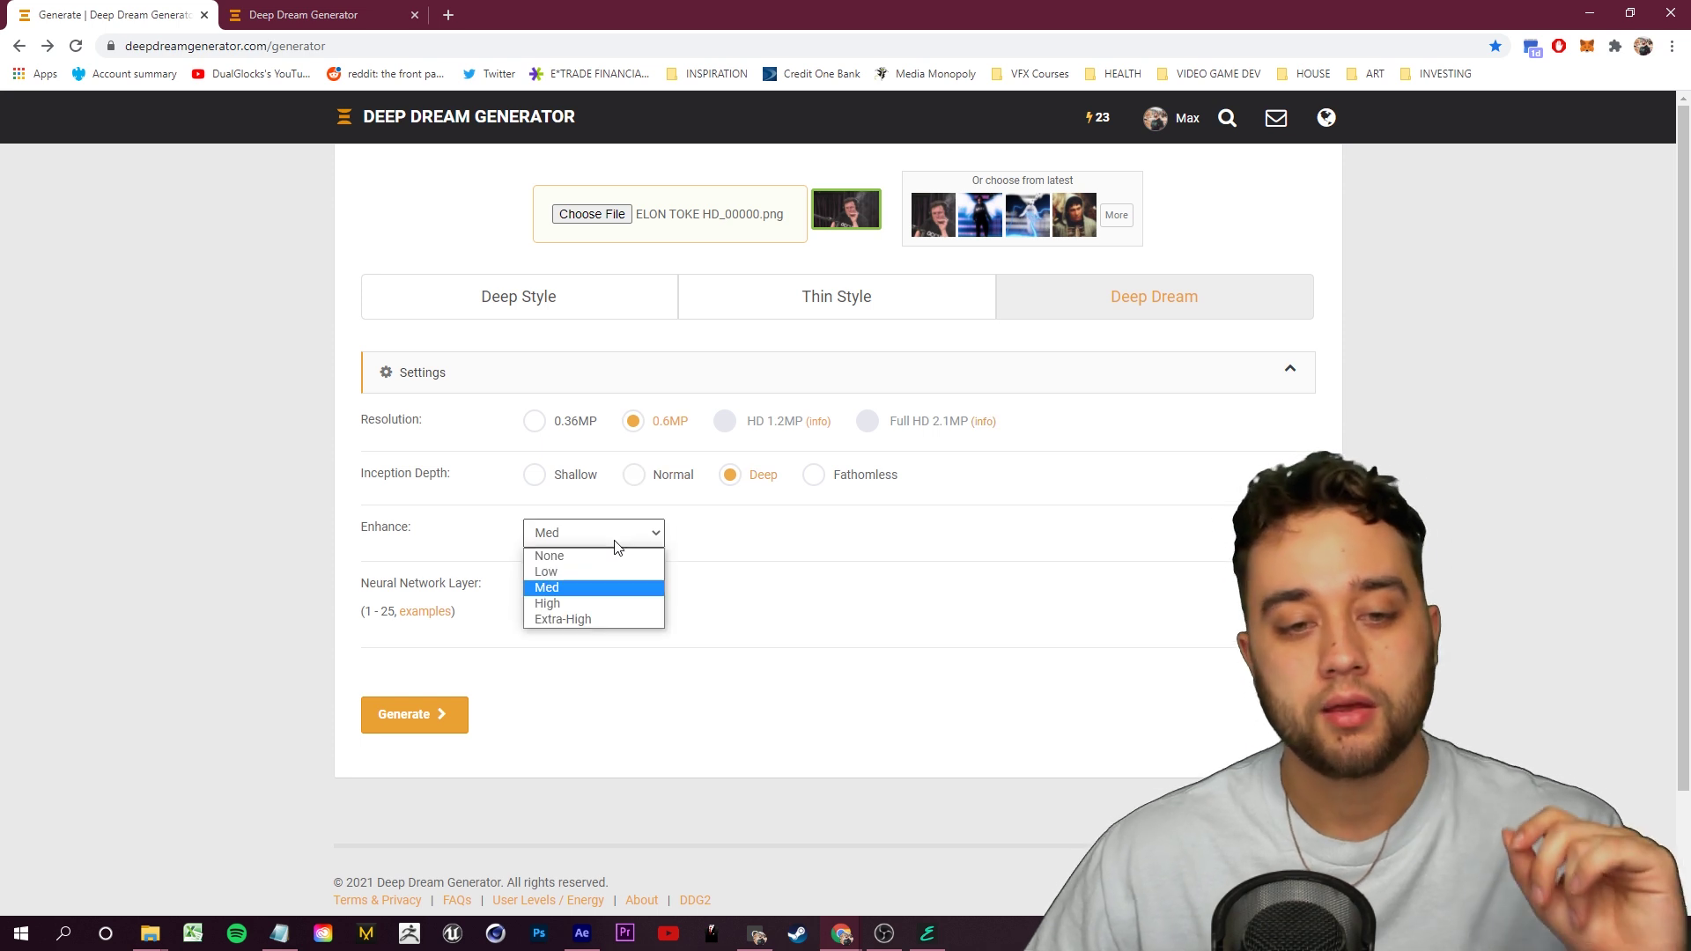
pyautogui.click(595, 606)
pyautogui.click(435, 730)
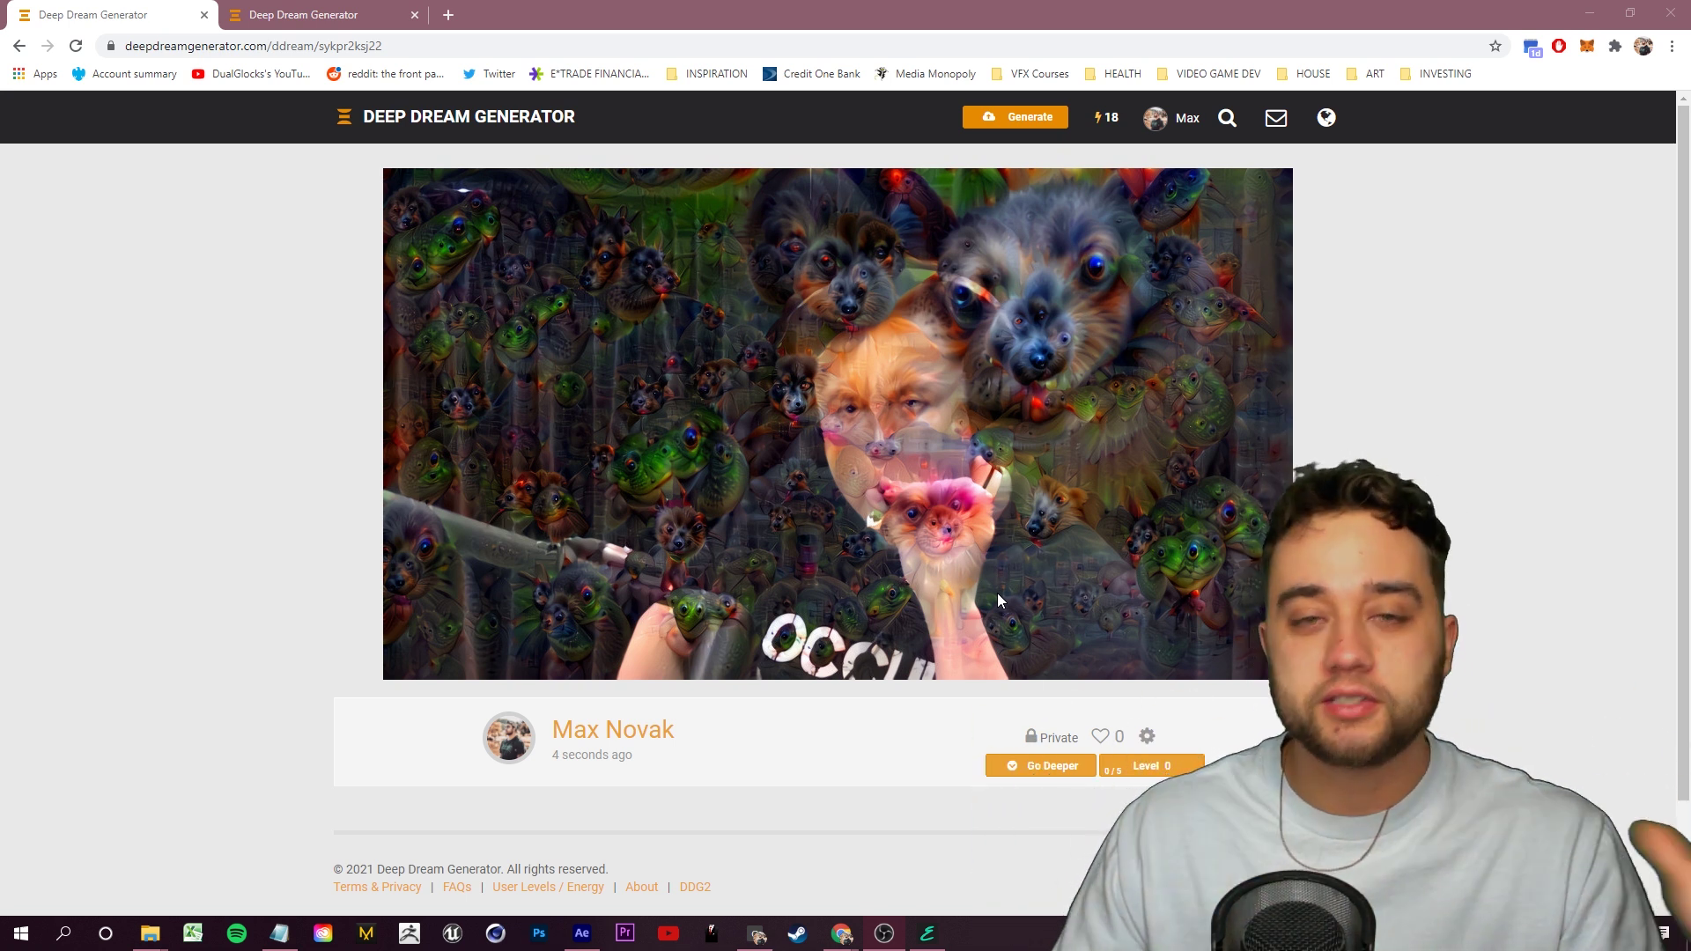
# Save the generated dream image as a JPG into the EBSYNTH TUTORIAL folder
pyautogui.rightClick(829, 388)
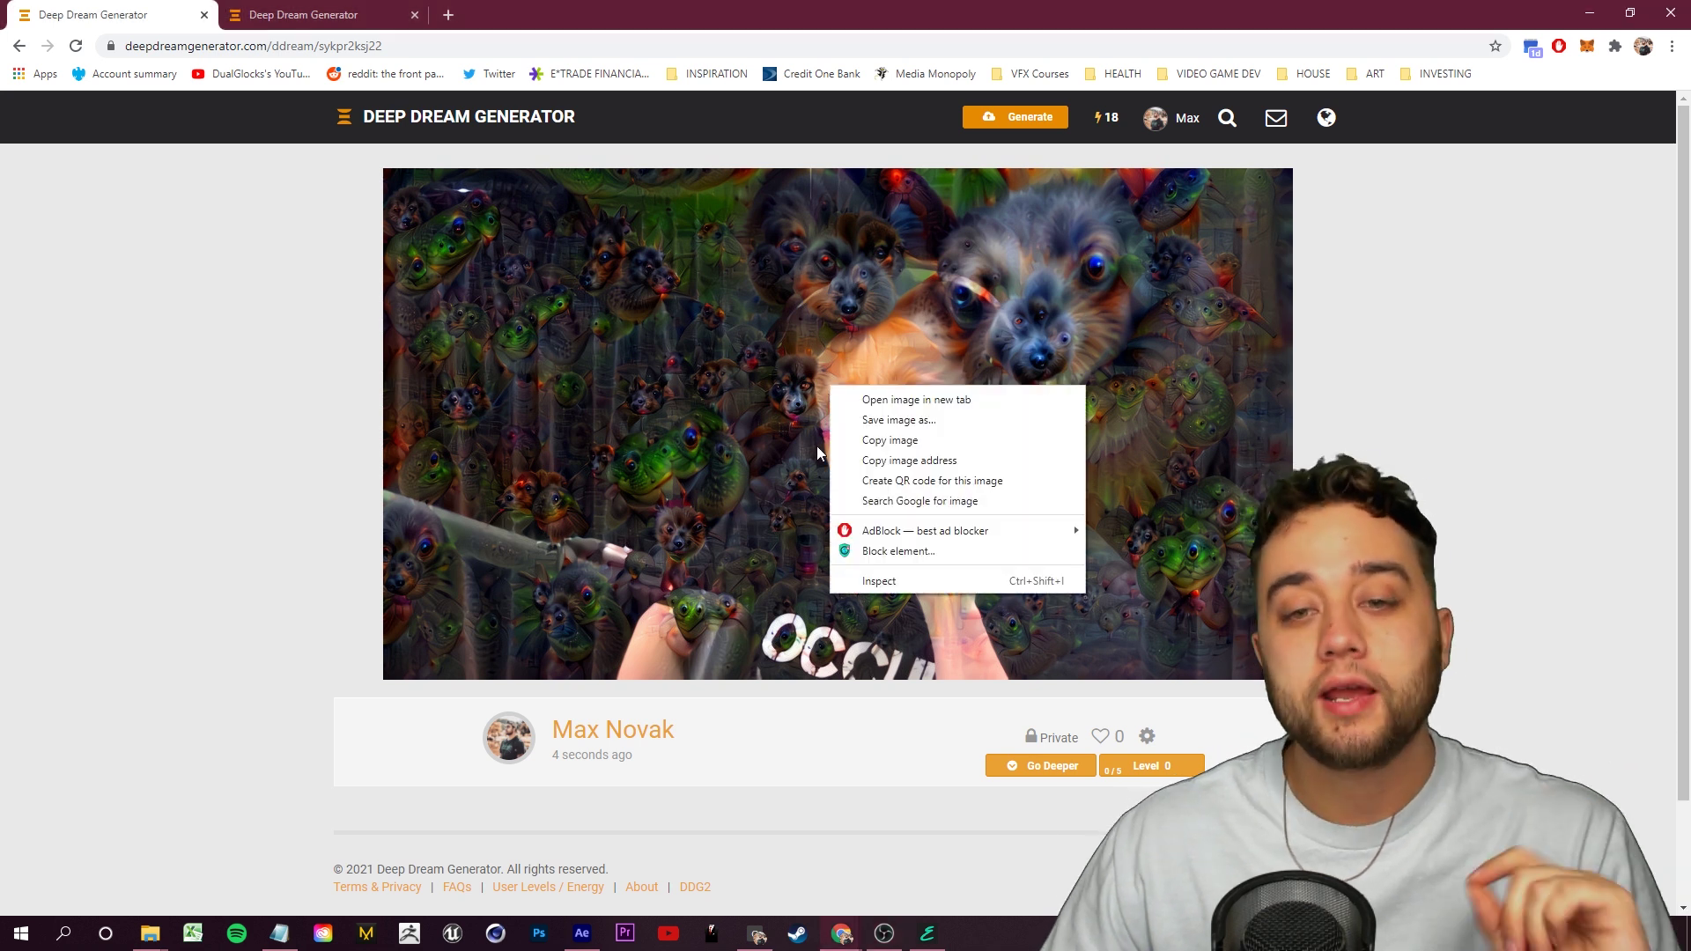
pyautogui.click(903, 426)
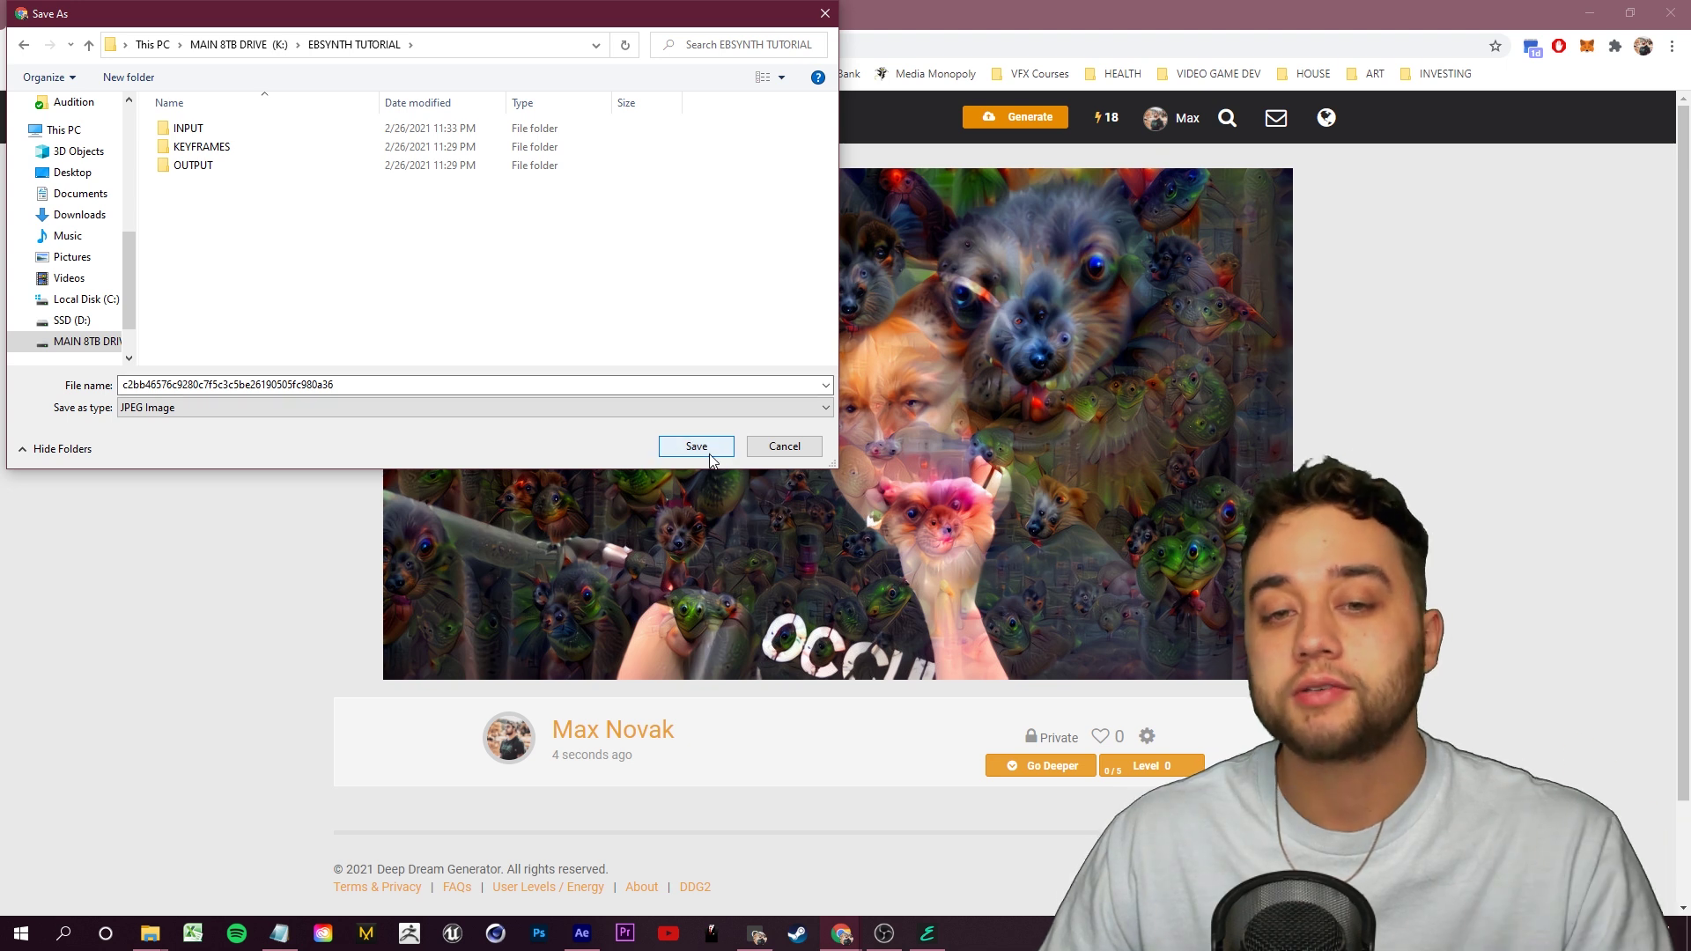
pyautogui.click(706, 452)
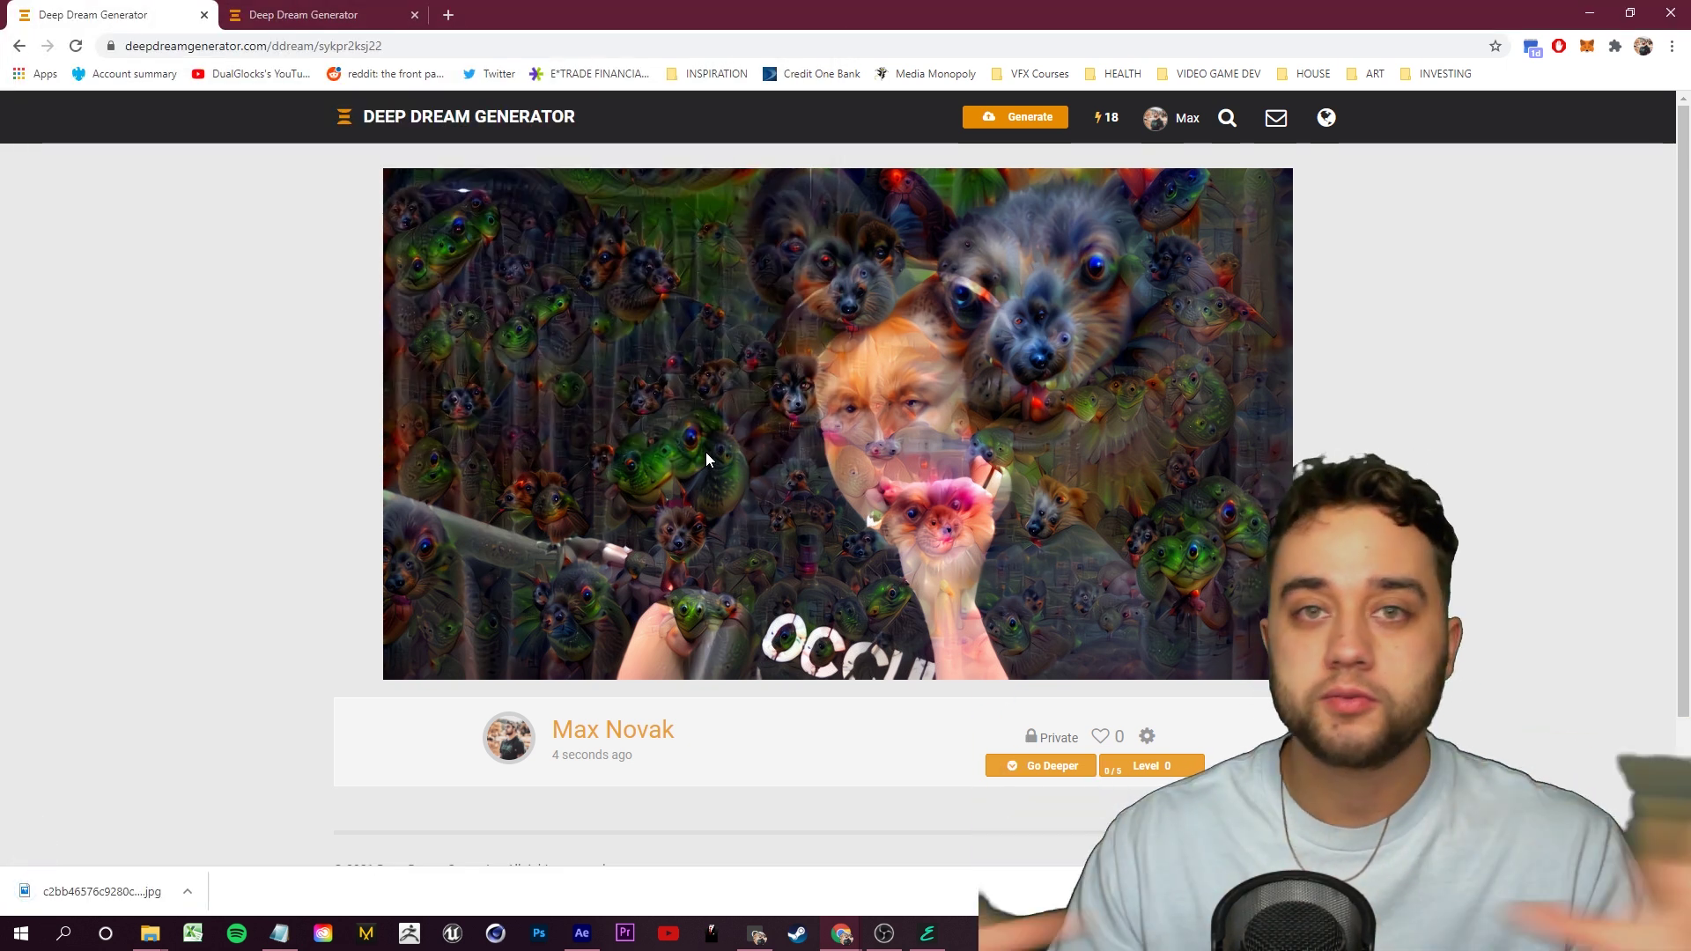
# Show the downloaded JPG in its folder and return to EBSYNTH TUTORIAL
pyautogui.click(188, 891)
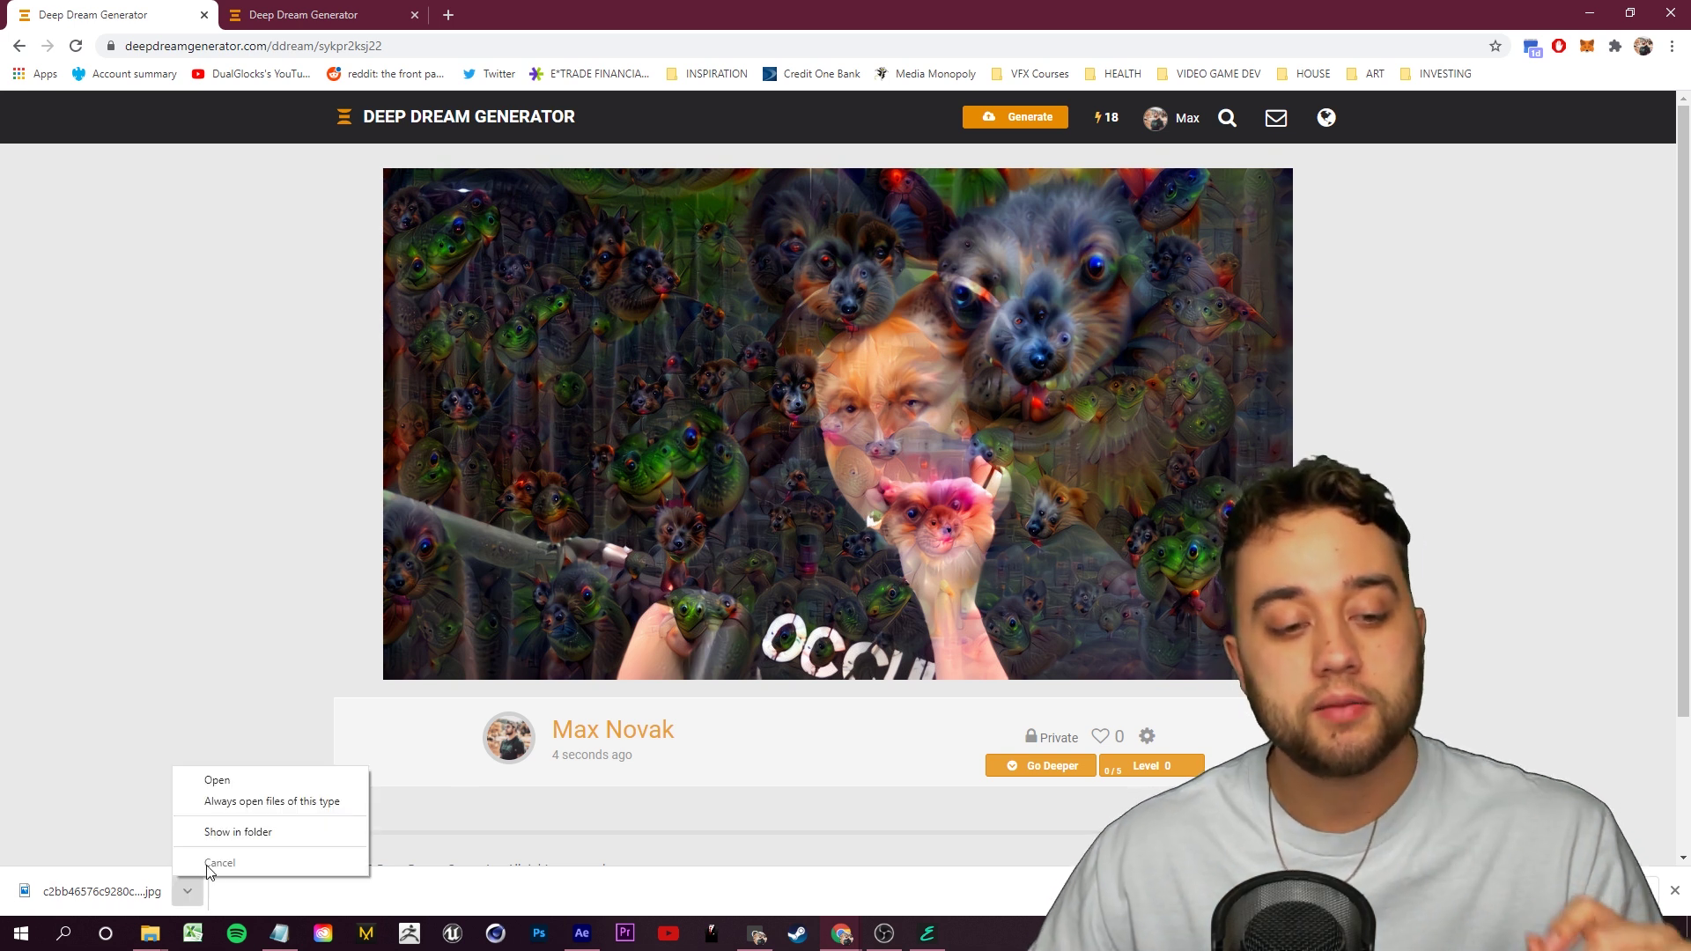
pyautogui.click(224, 836)
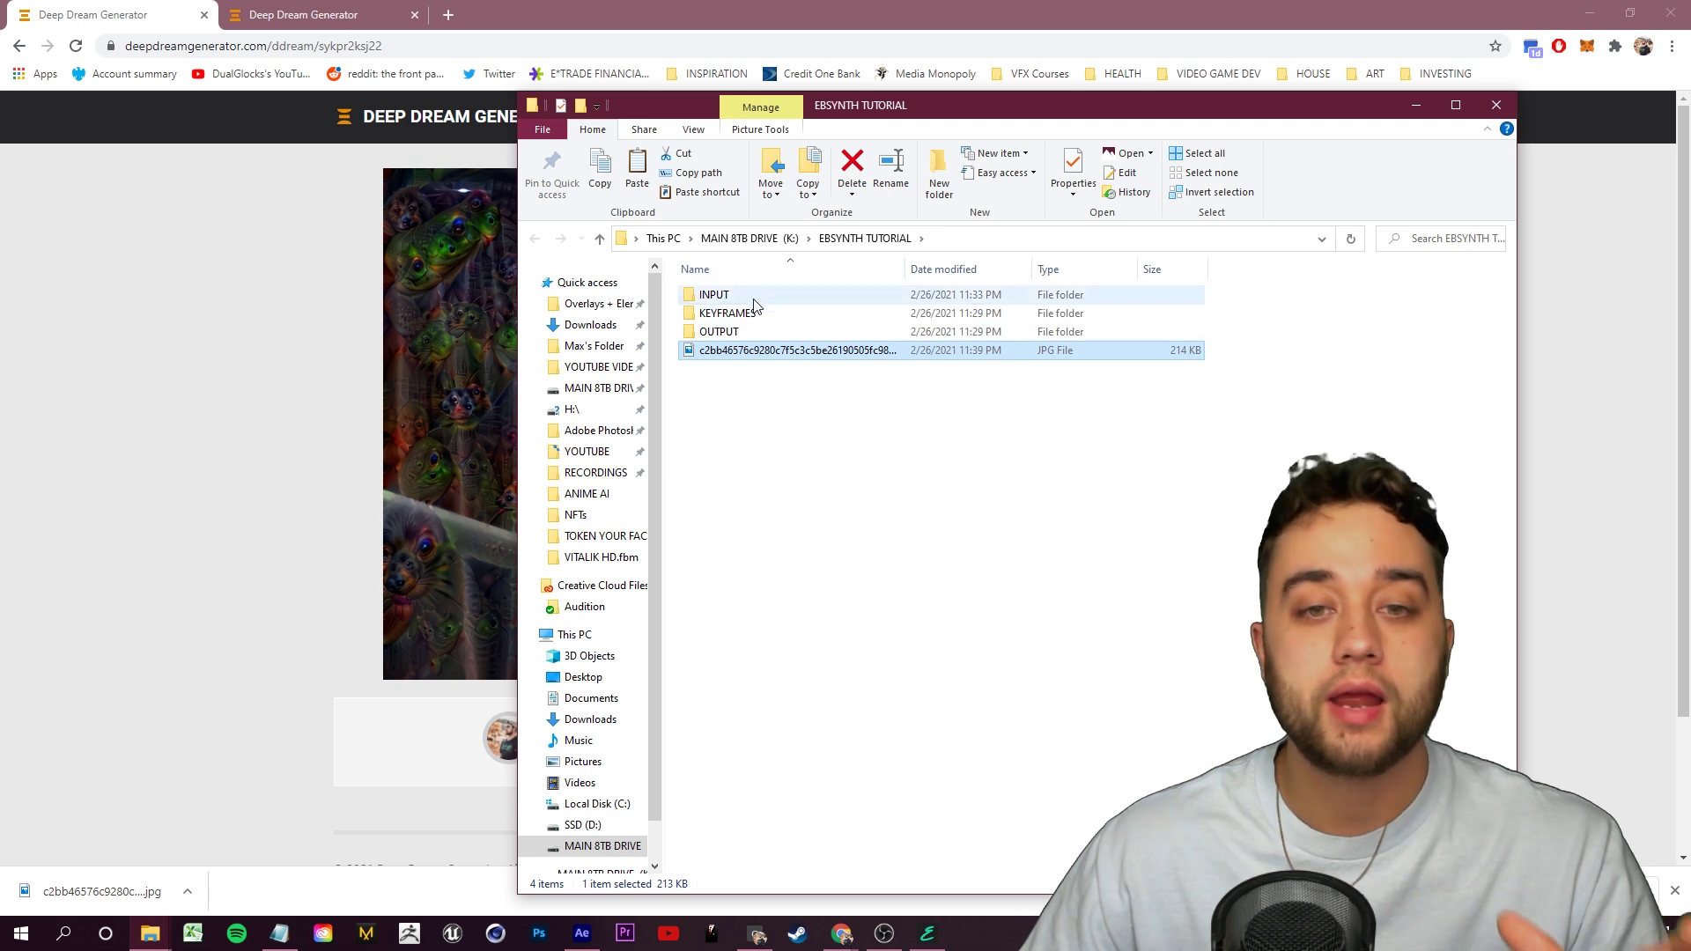
pyautogui.doubleClick(705, 287)
pyautogui.hotkey('alt', 'Up')
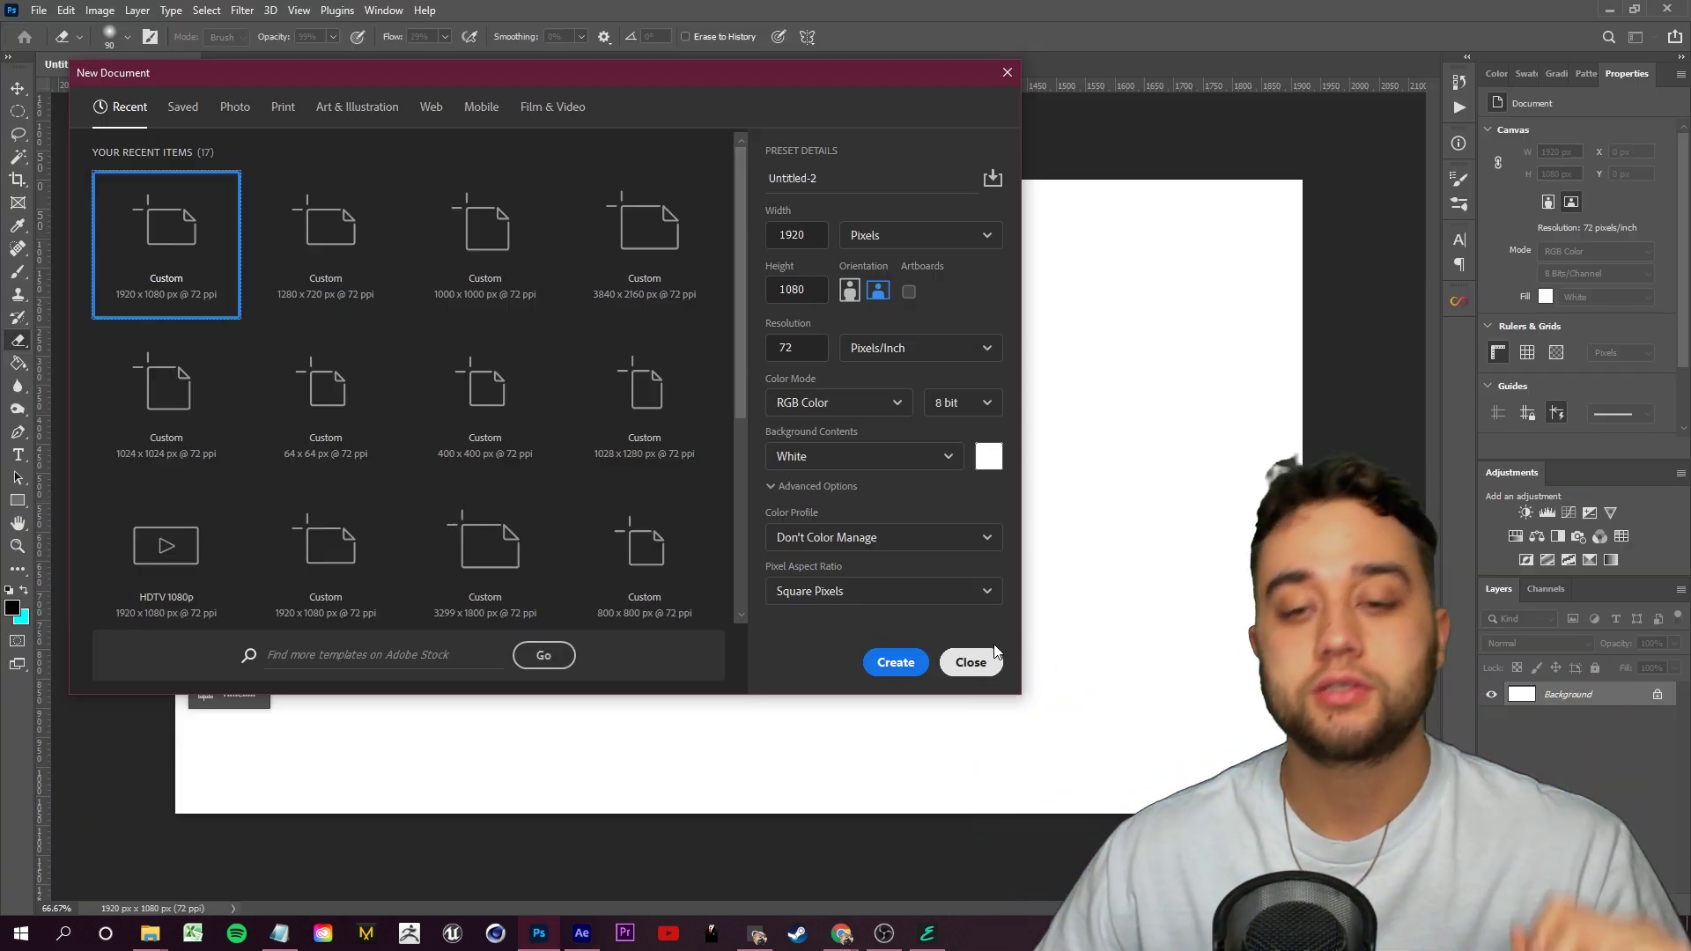
# Place the deep-dream JPG on a new 1920×1080 Photoshop canvas, scaled to fill it
pyautogui.click(971, 662)
pyautogui.click(37, 8)
pyautogui.click(37, 9)
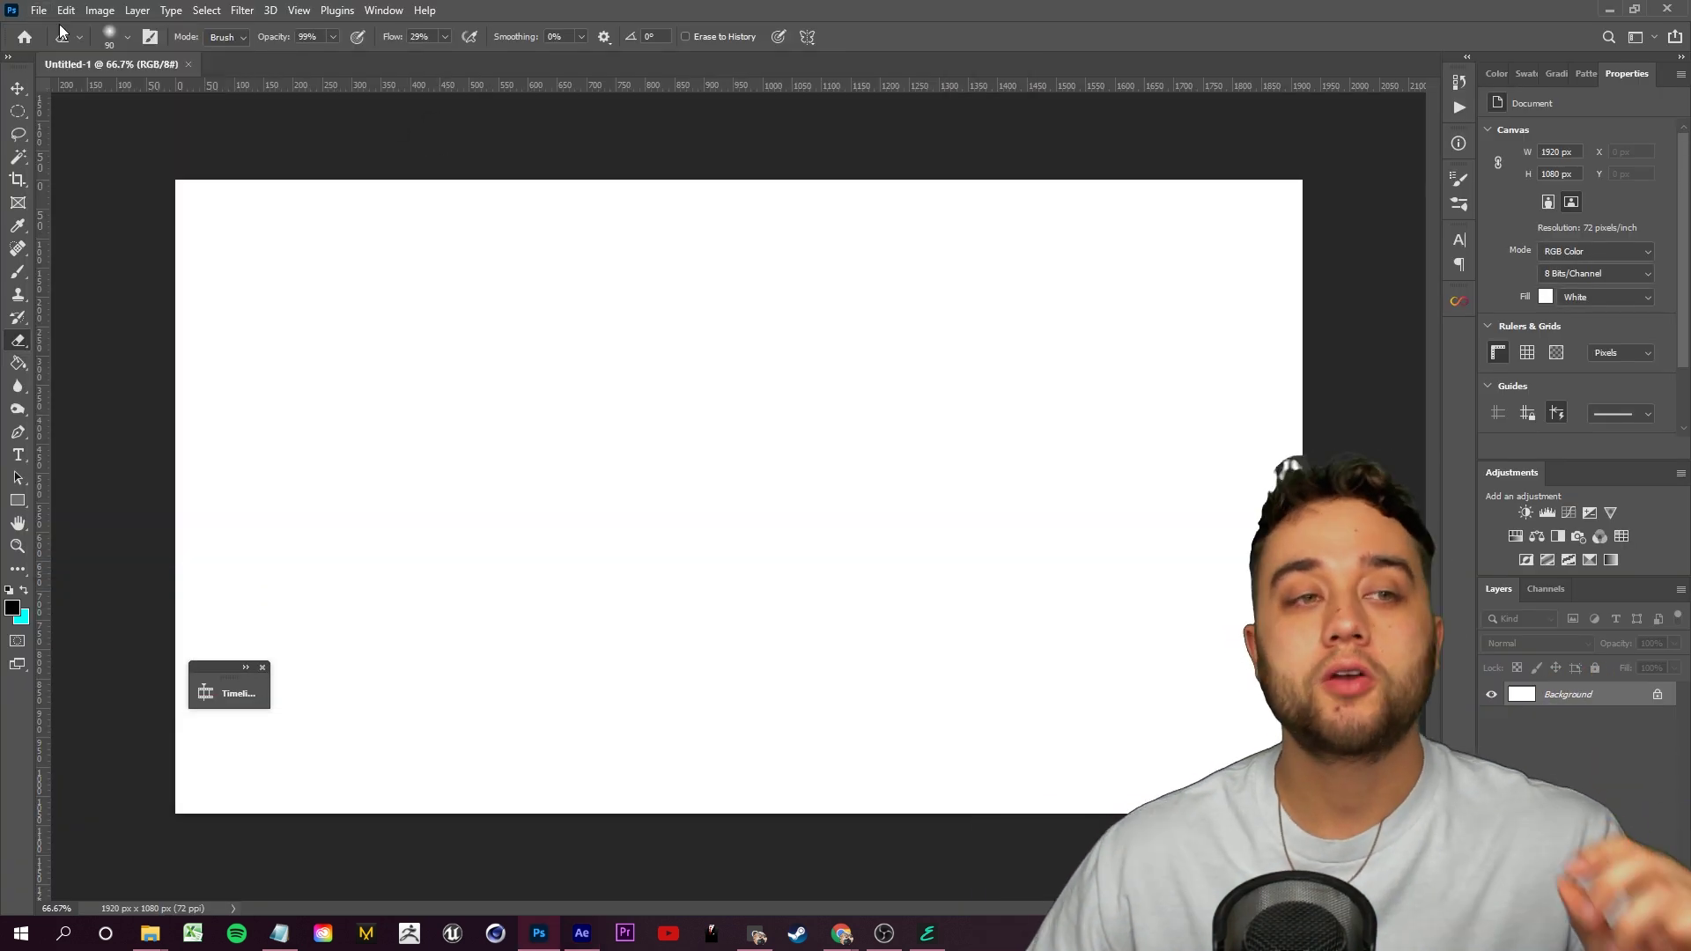
pyautogui.click(37, 9)
pyautogui.click(52, 28)
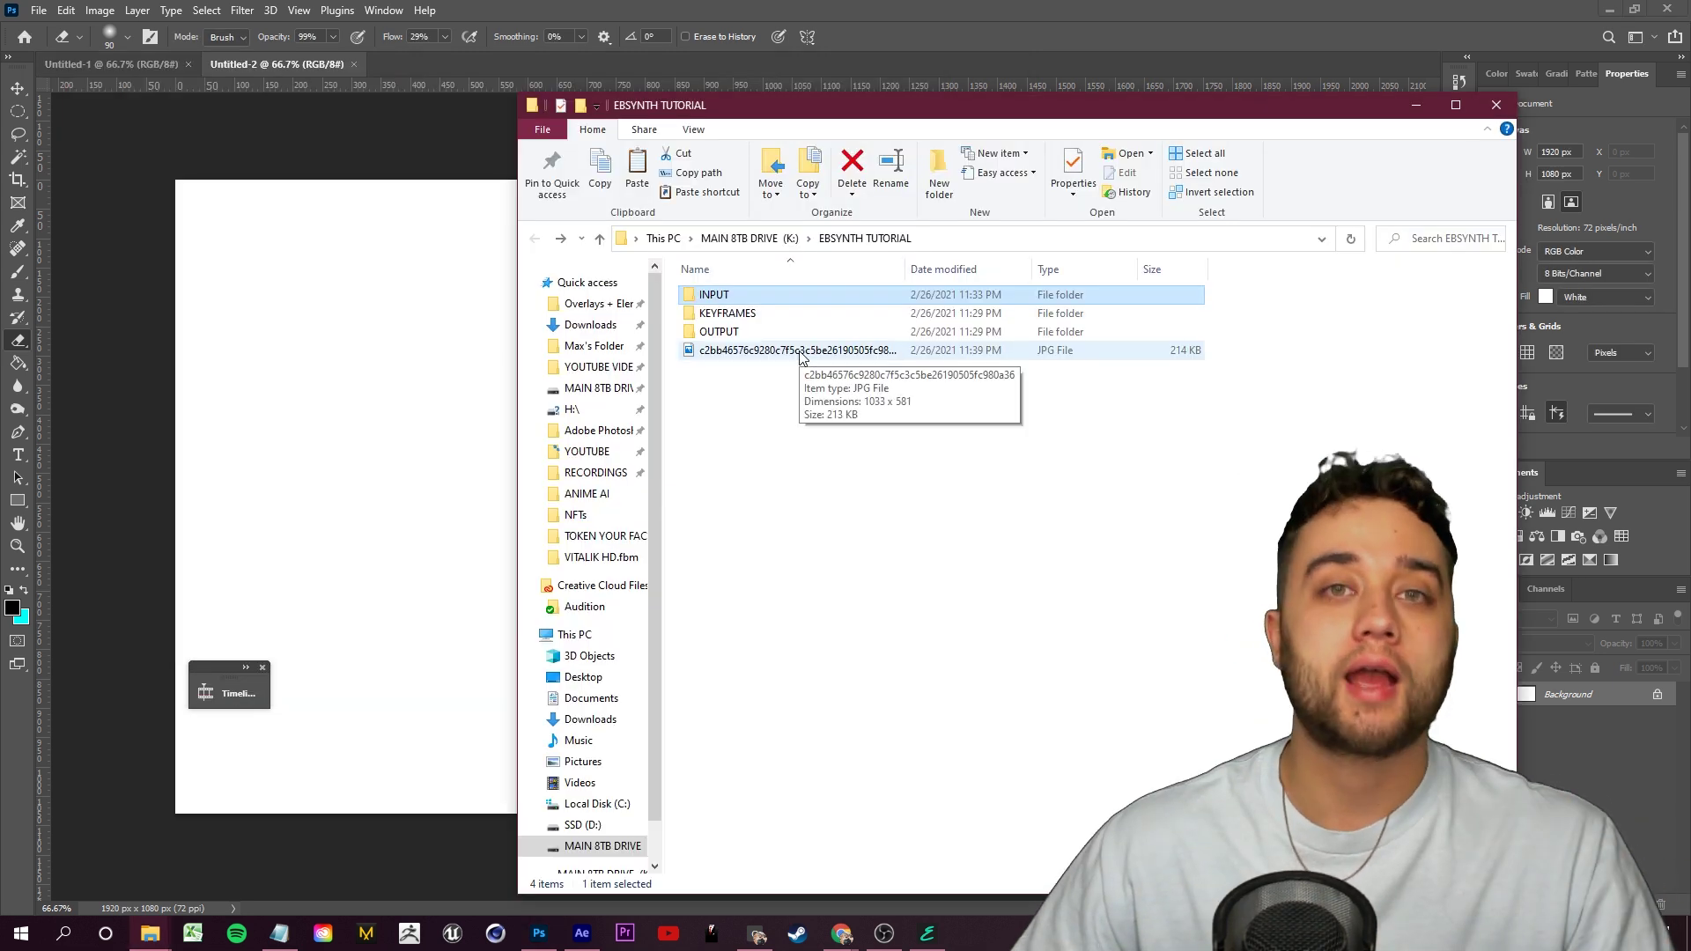
pyautogui.moveTo(800, 349); pyautogui.dragTo(302, 339)
pyautogui.scroll(-2, 738, 495)
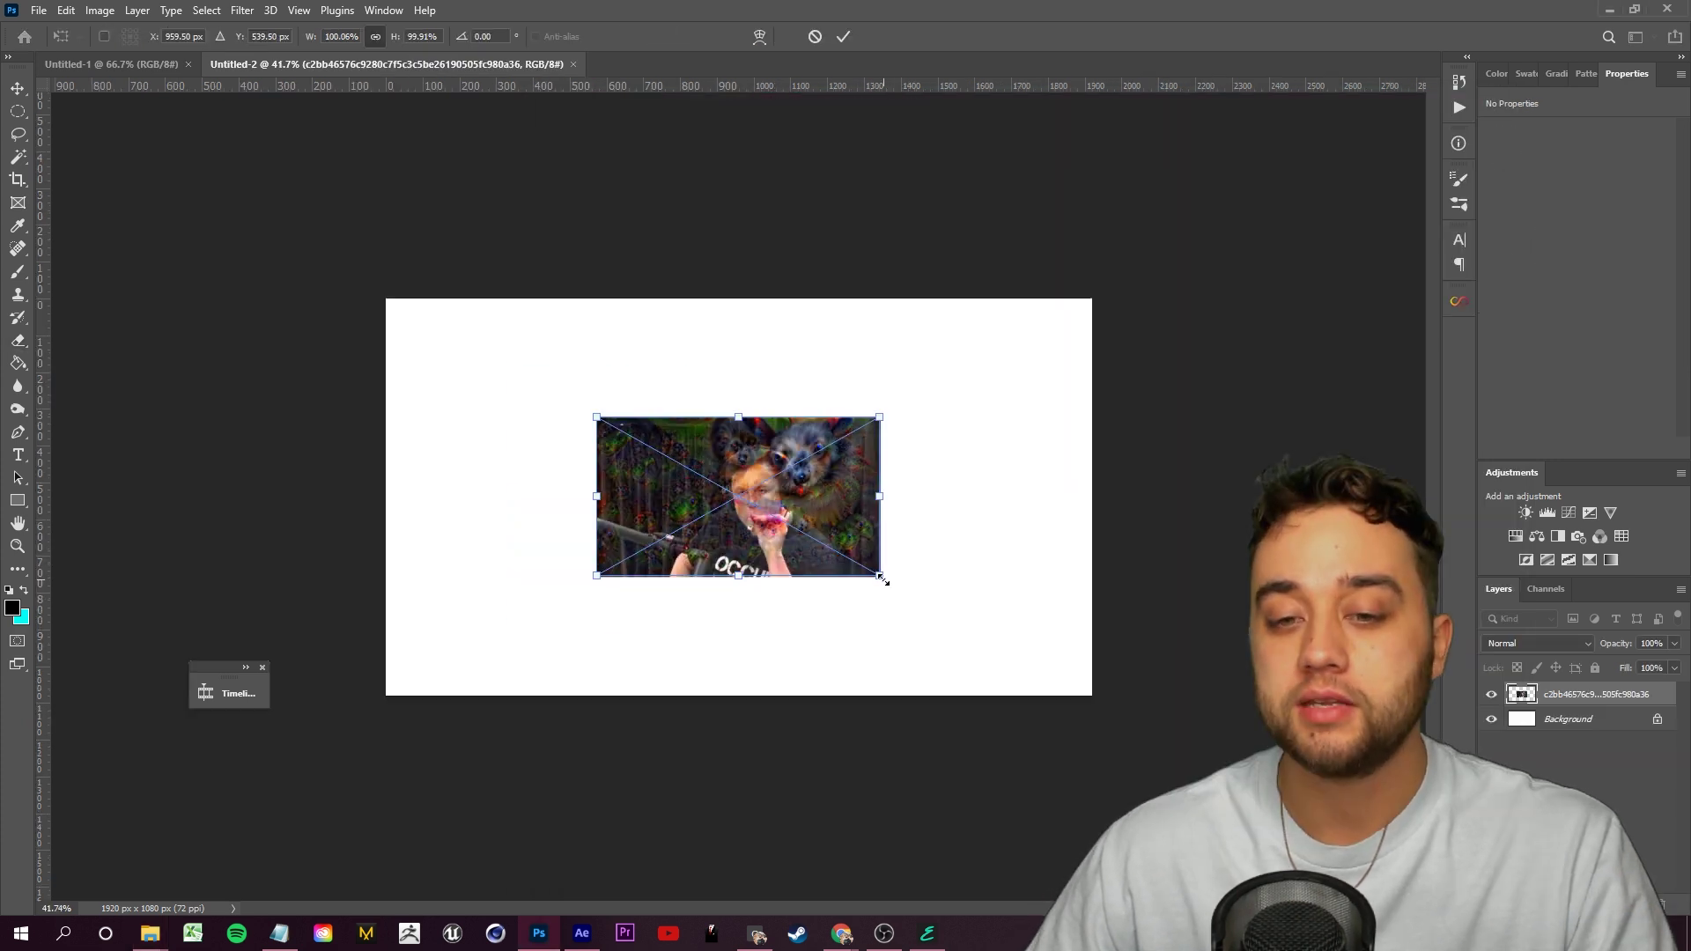
pyautogui.moveTo(880, 574)
pyautogui.mouseDown()
pyautogui.moveTo(1153, 660)
pyautogui.moveTo(1120, 662)
pyautogui.mouseUp()
pyautogui.press('Return')
pyautogui.scroll(5, 750, 608)
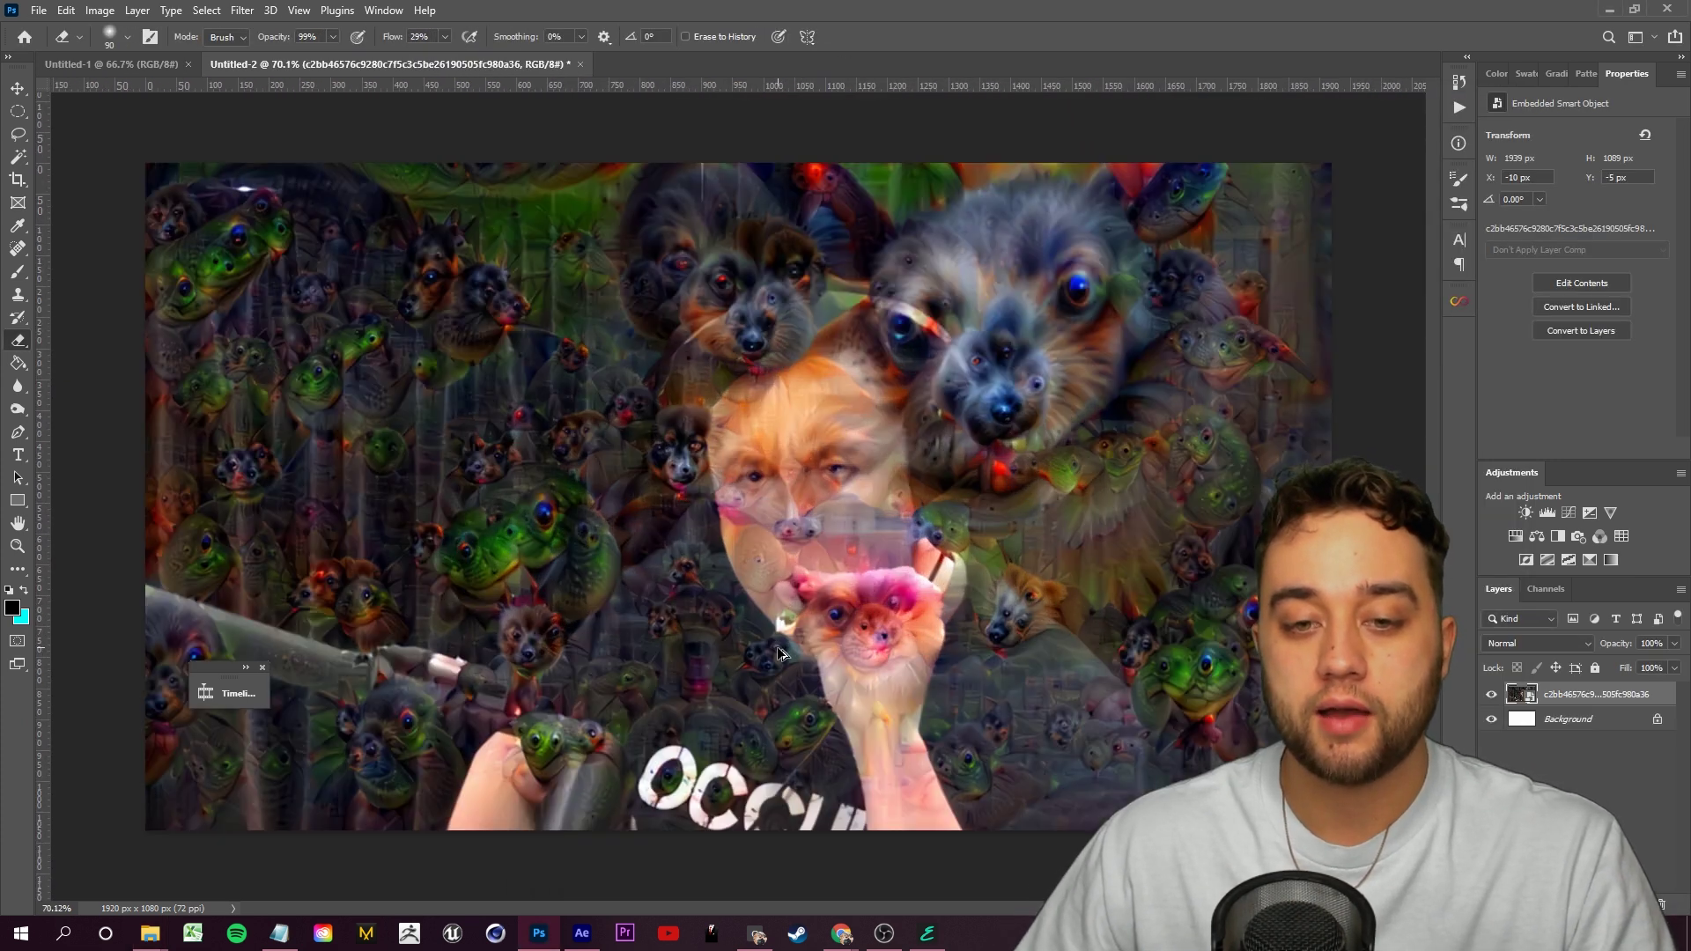
pyautogui.press('e')
pyautogui.scroll(-5, 757, 575)
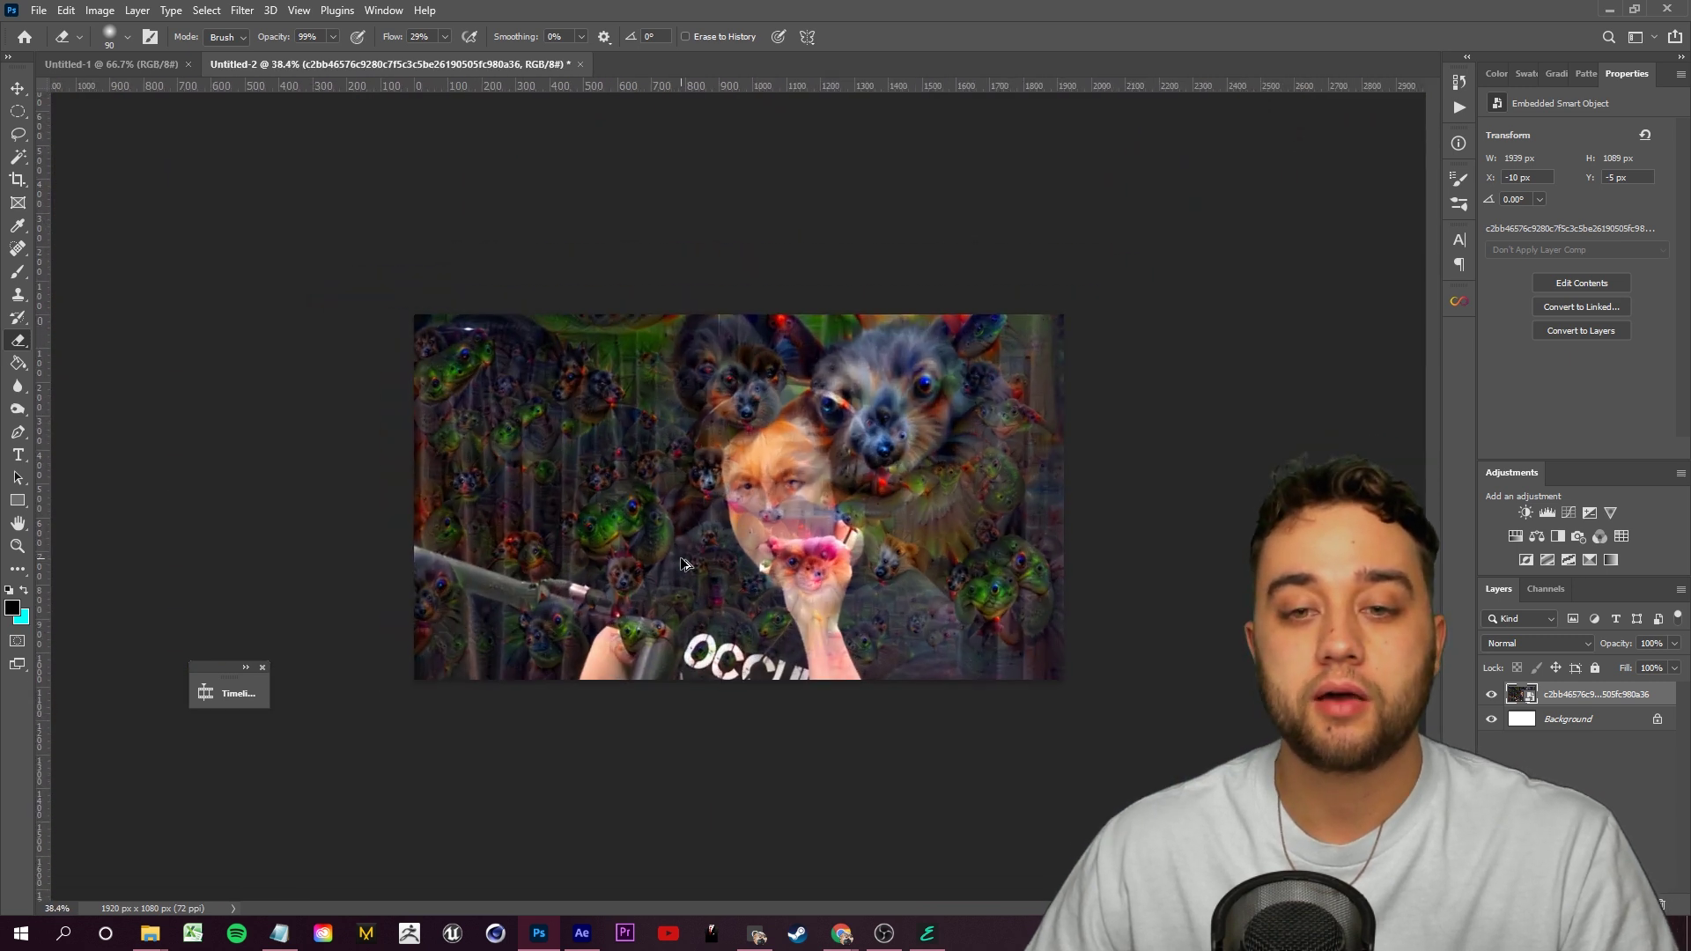
# Save the document as a PNG in the KEYFRAMES folder
pyautogui.click(39, 10)
pyautogui.click(108, 208)
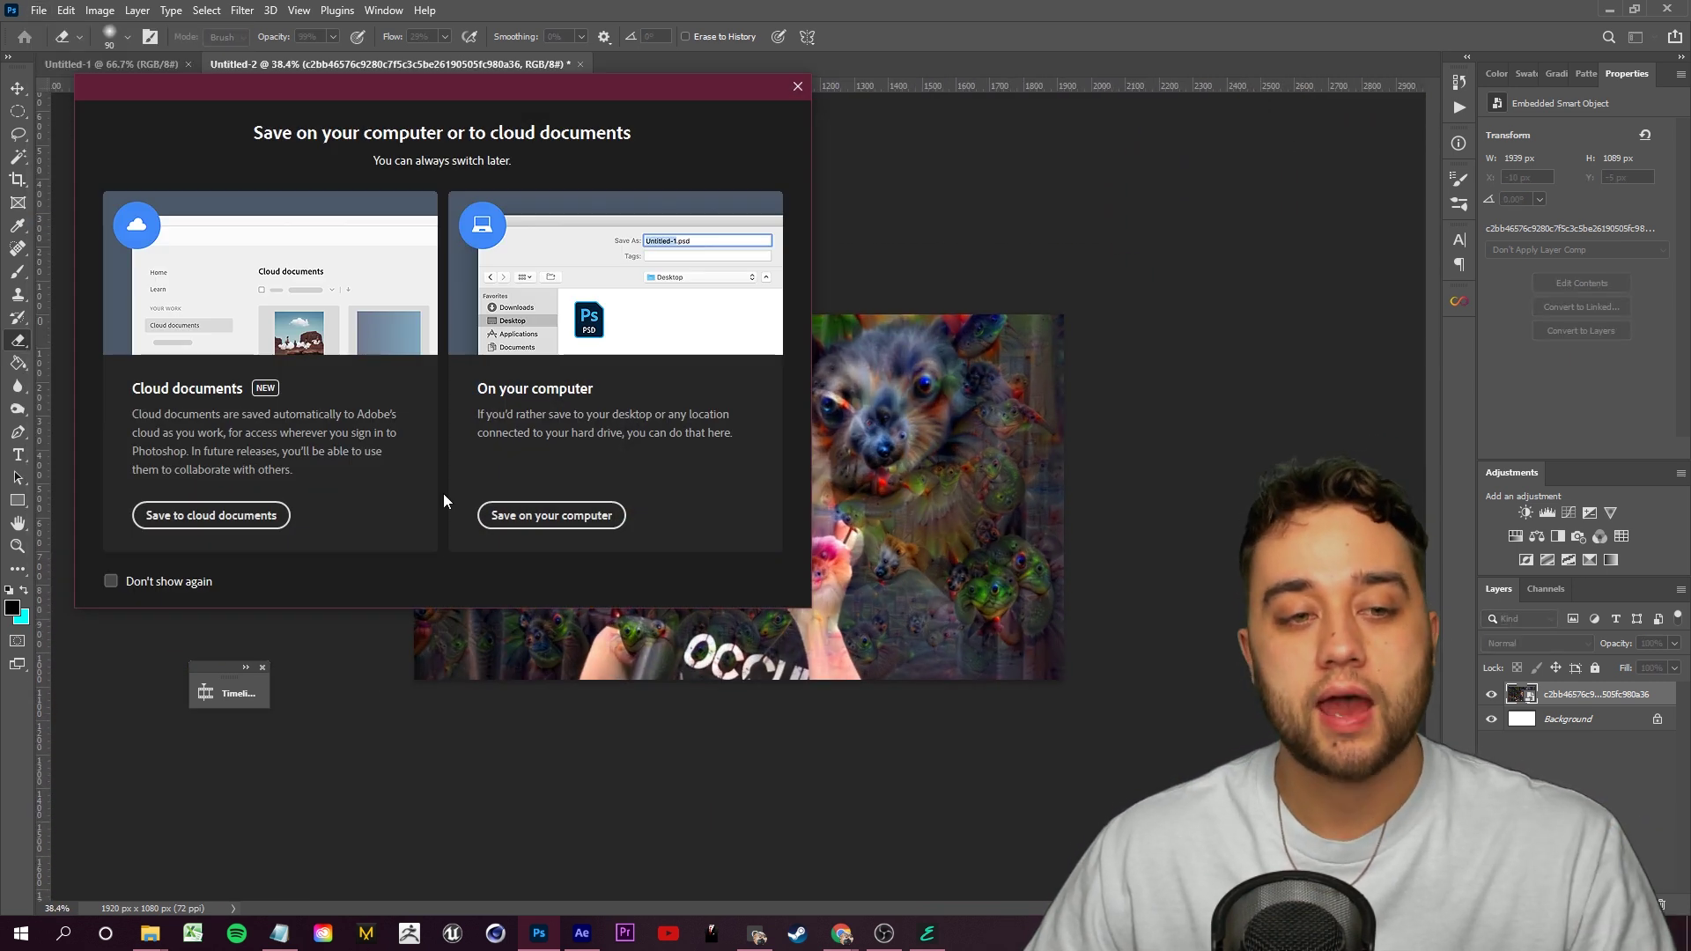
pyautogui.click(547, 509)
pyautogui.click(467, 662)
pyautogui.click(467, 592)
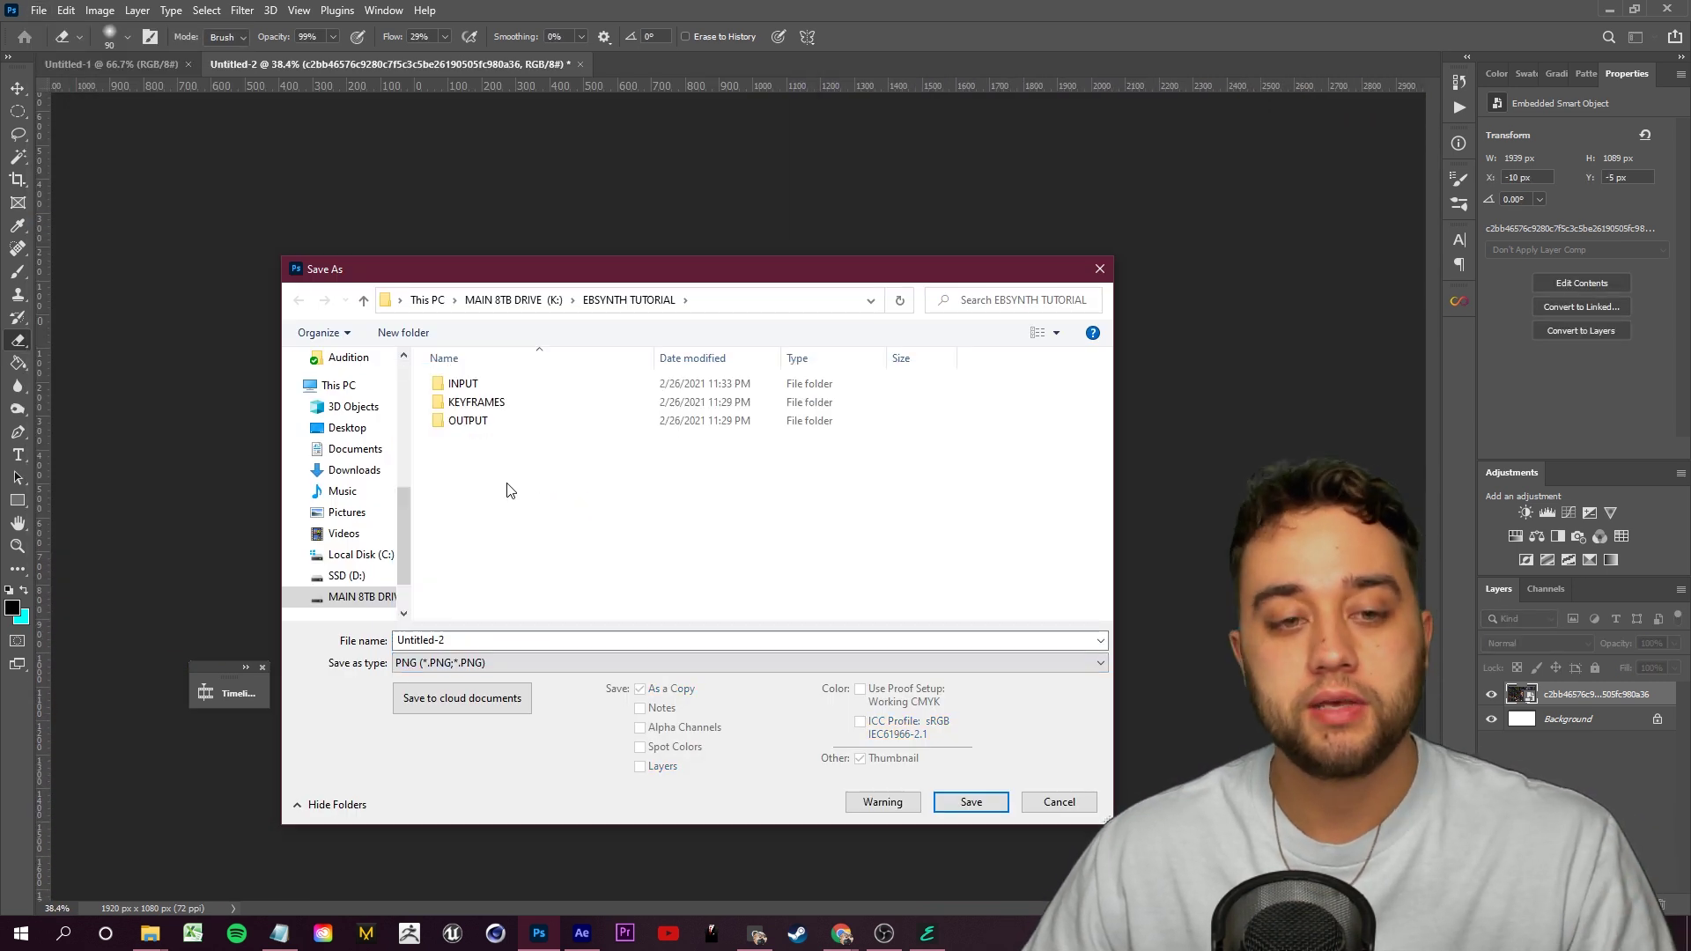
pyautogui.doubleClick(514, 404)
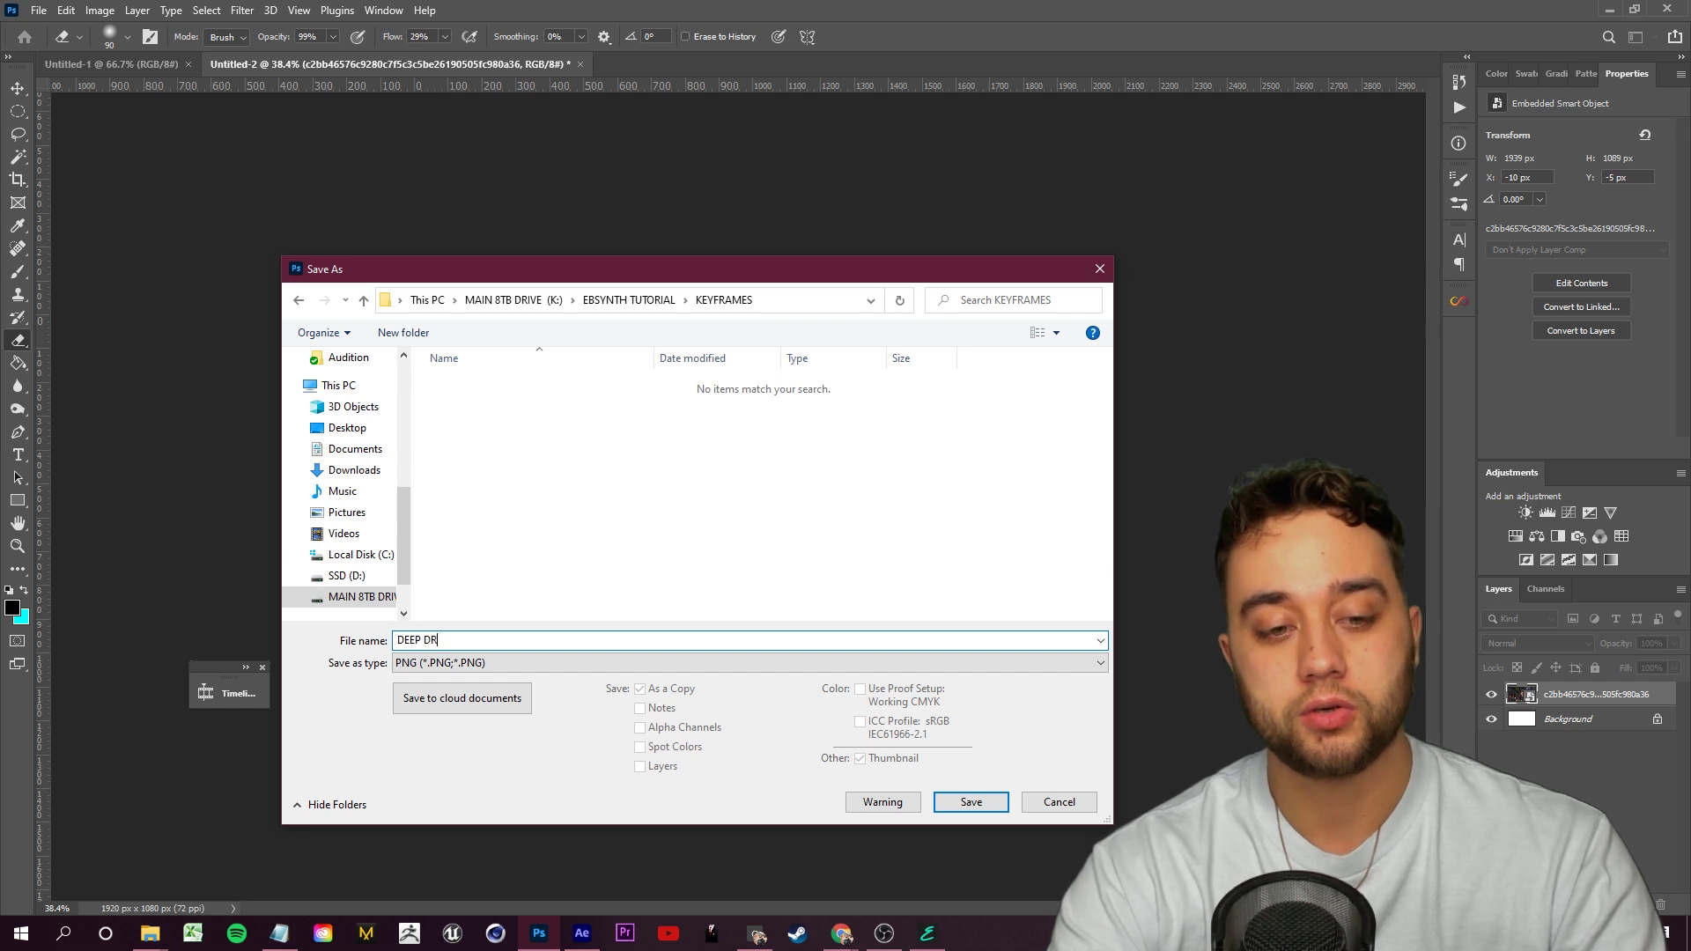
pyautogui.press('Return')
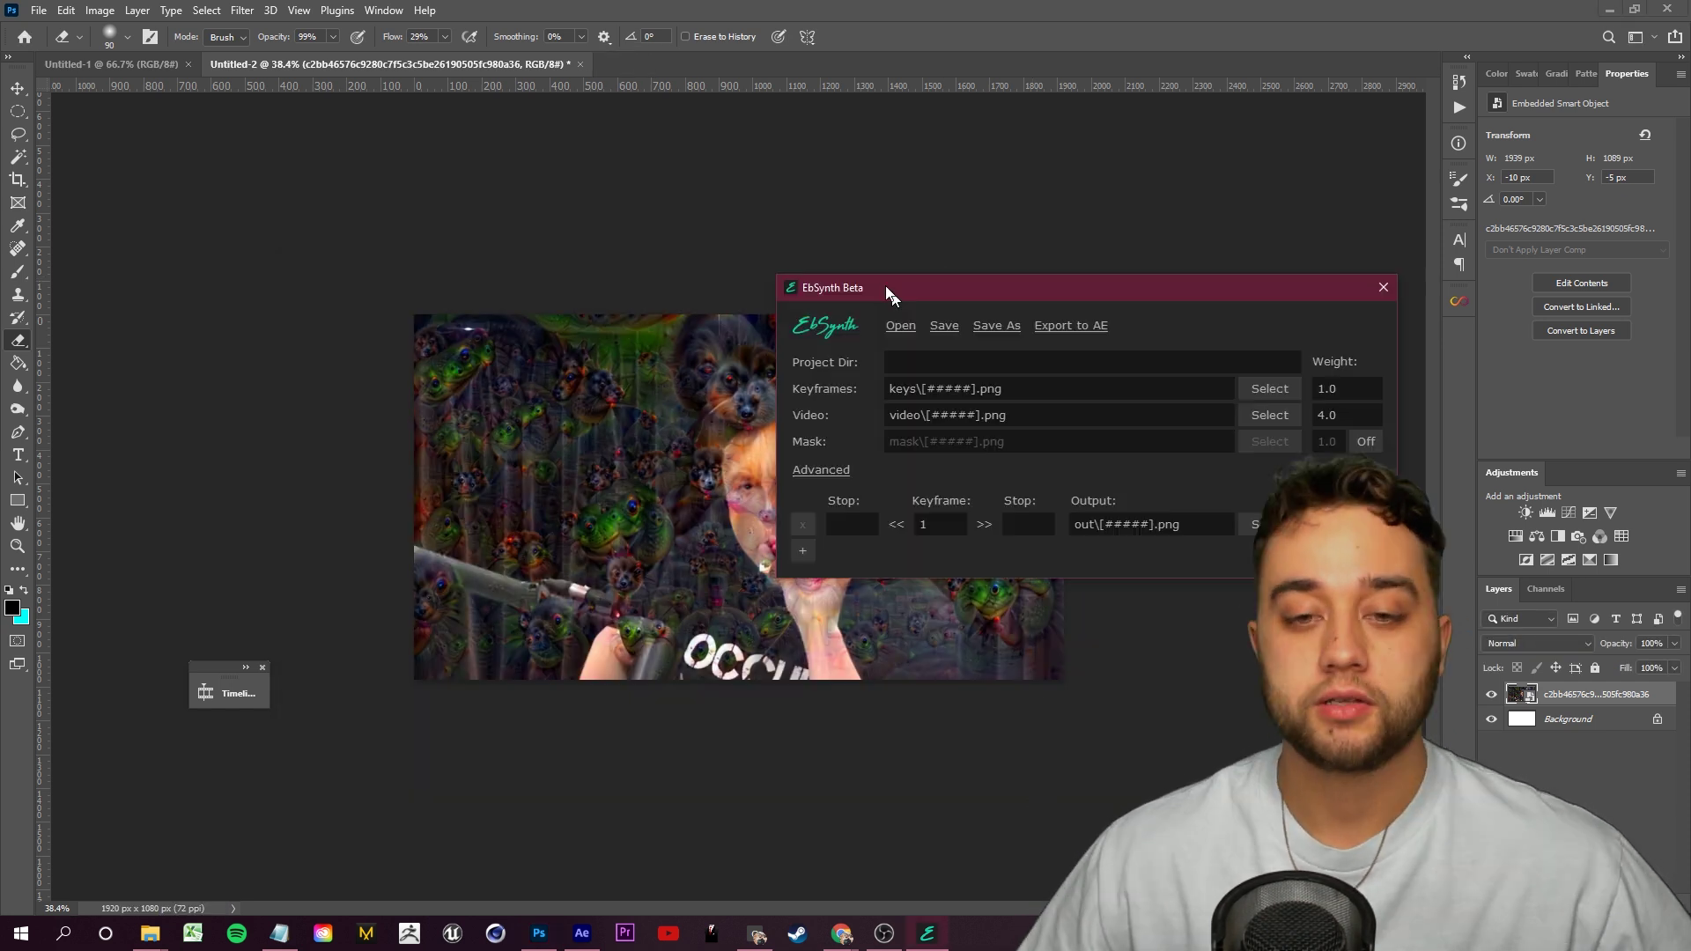
pyautogui.moveTo(885, 285); pyautogui.dragTo(508, 282)
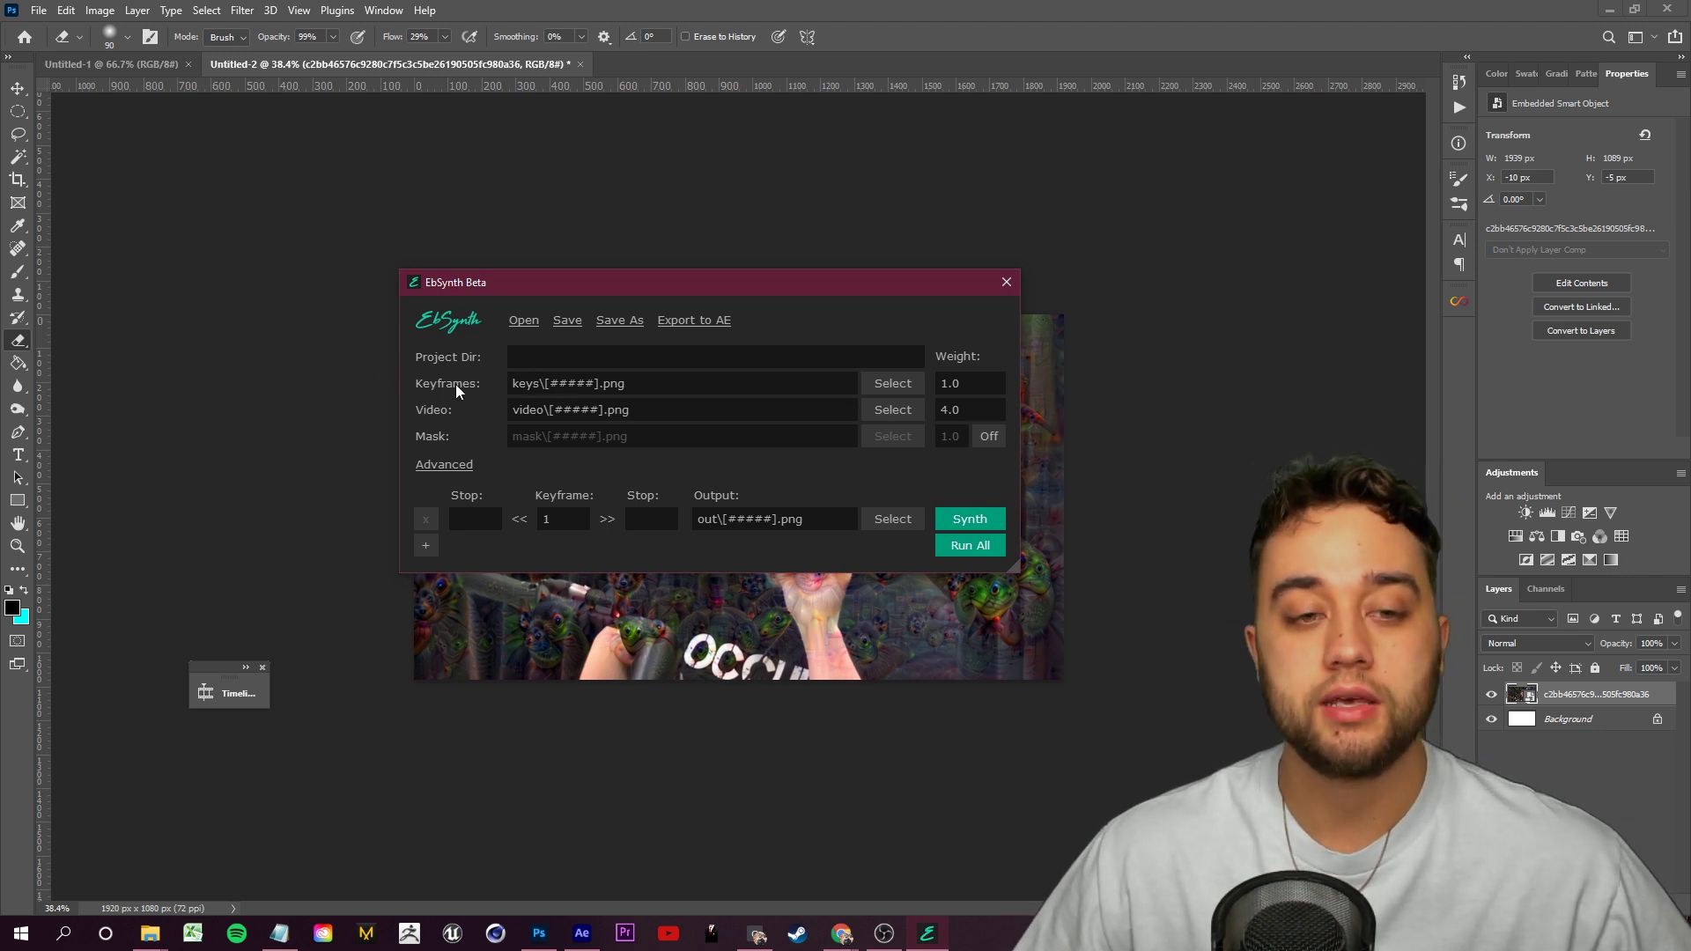
# Set DEEP DREAM.png from KEYFRAMES as EbSynth's keyframe
pyautogui.click(890, 383)
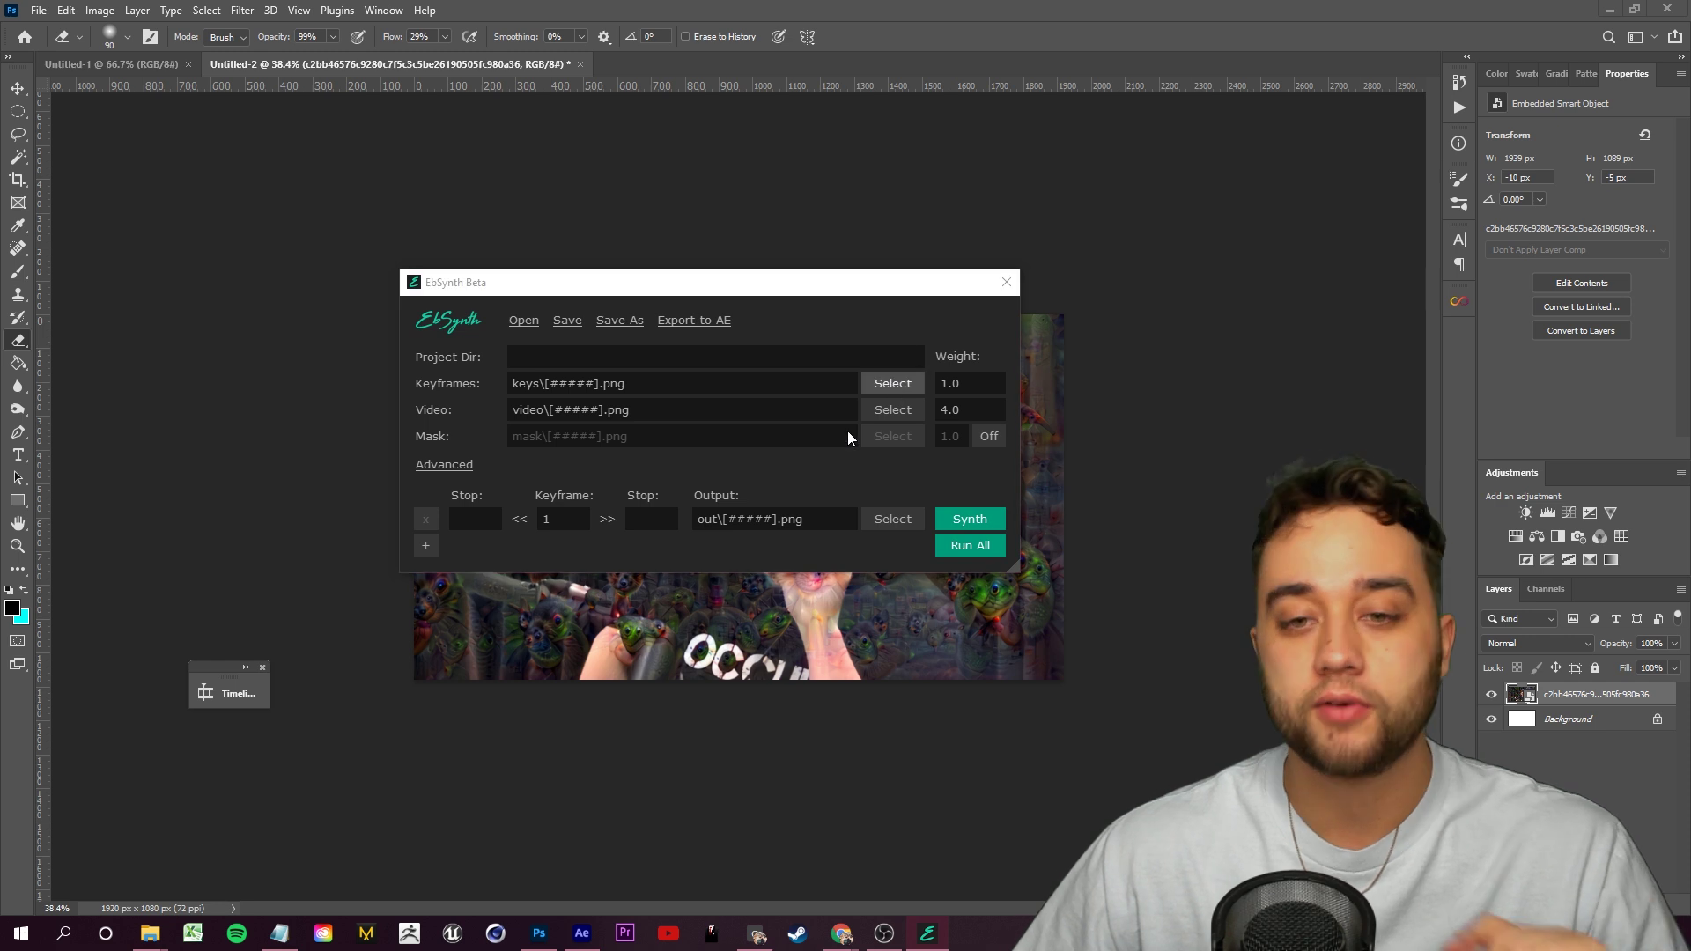
pyautogui.doubleClick(632, 426)
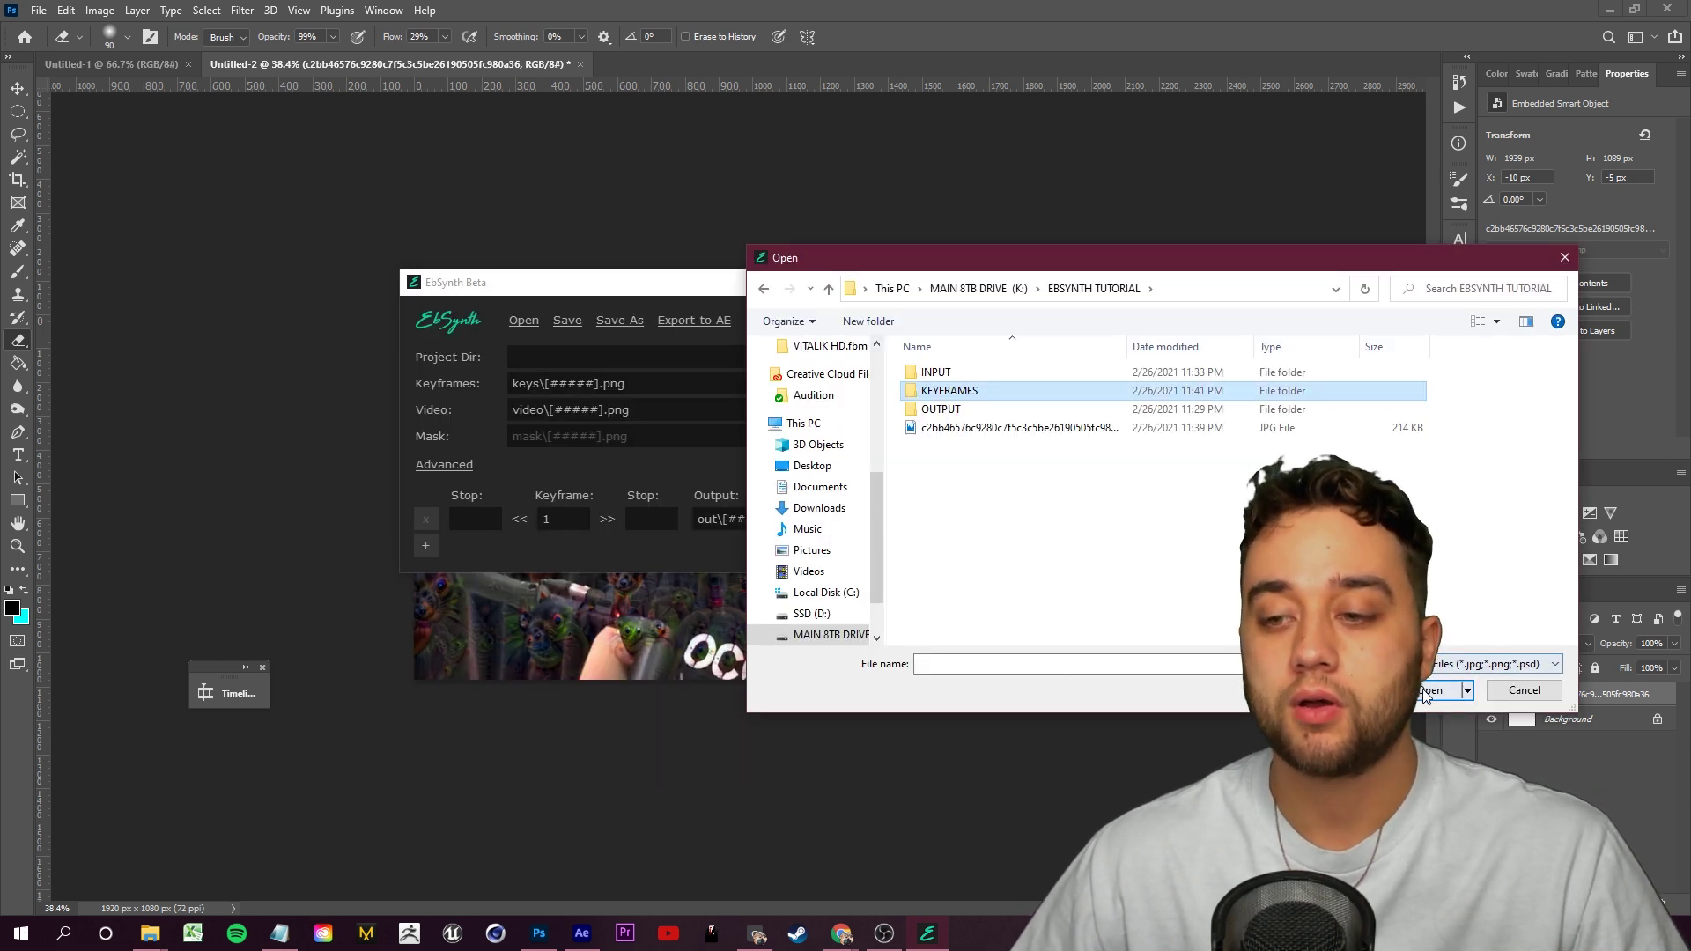
pyautogui.doubleClick(946, 390)
pyautogui.click(944, 392)
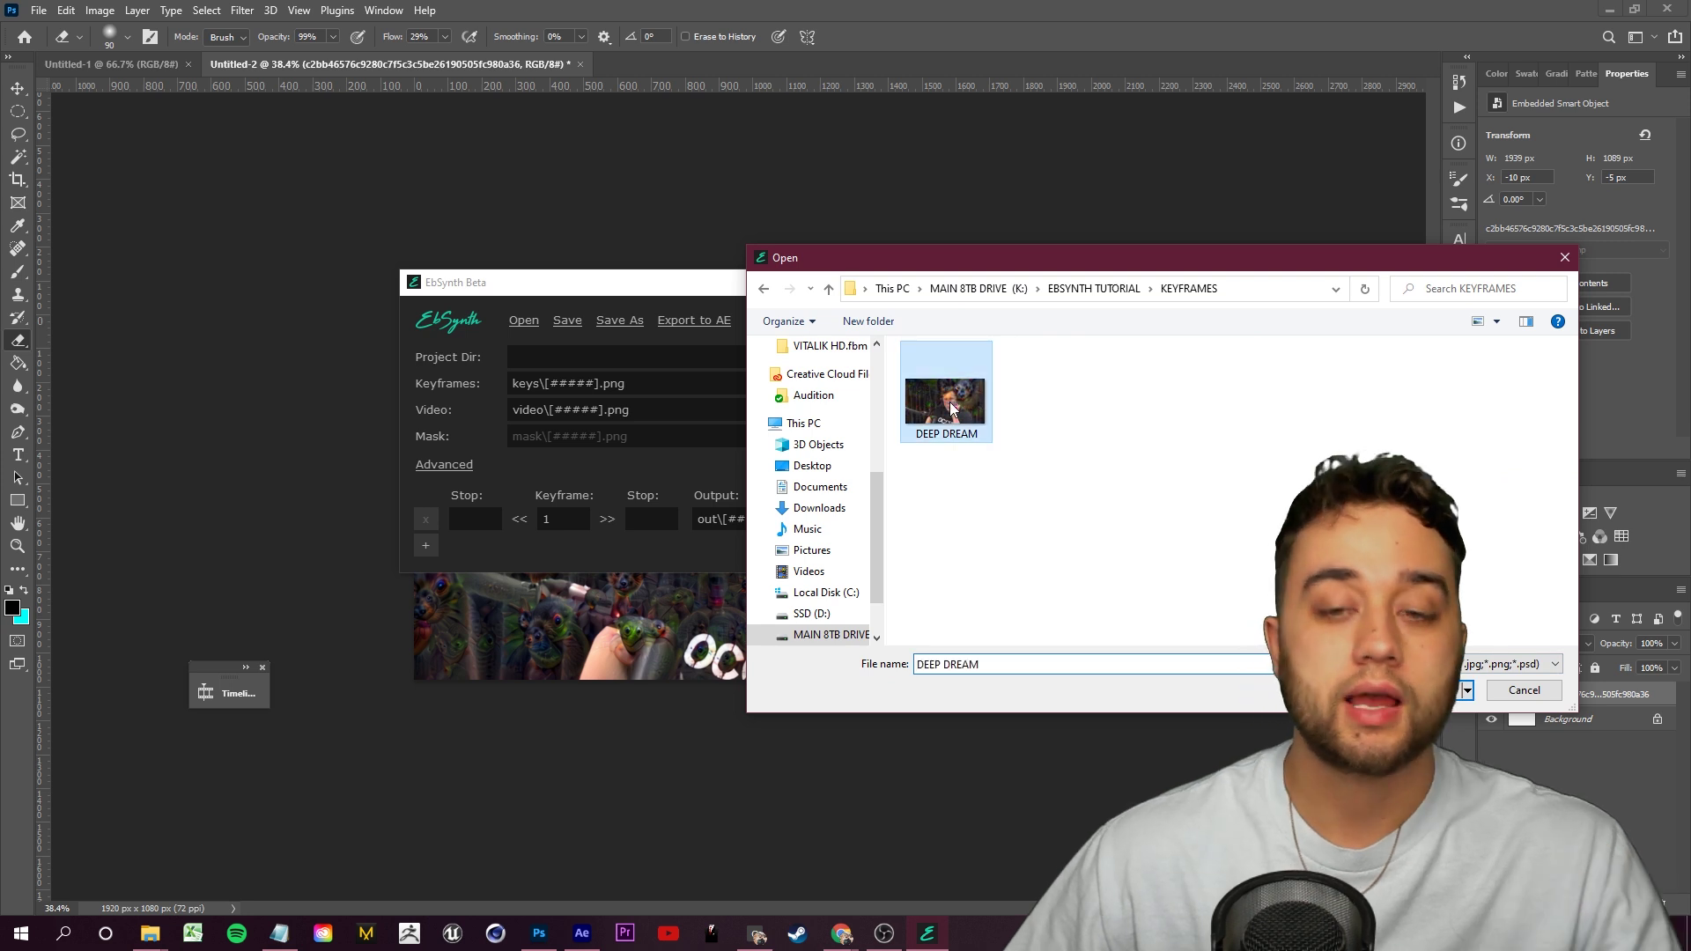
pyautogui.click(1441, 690)
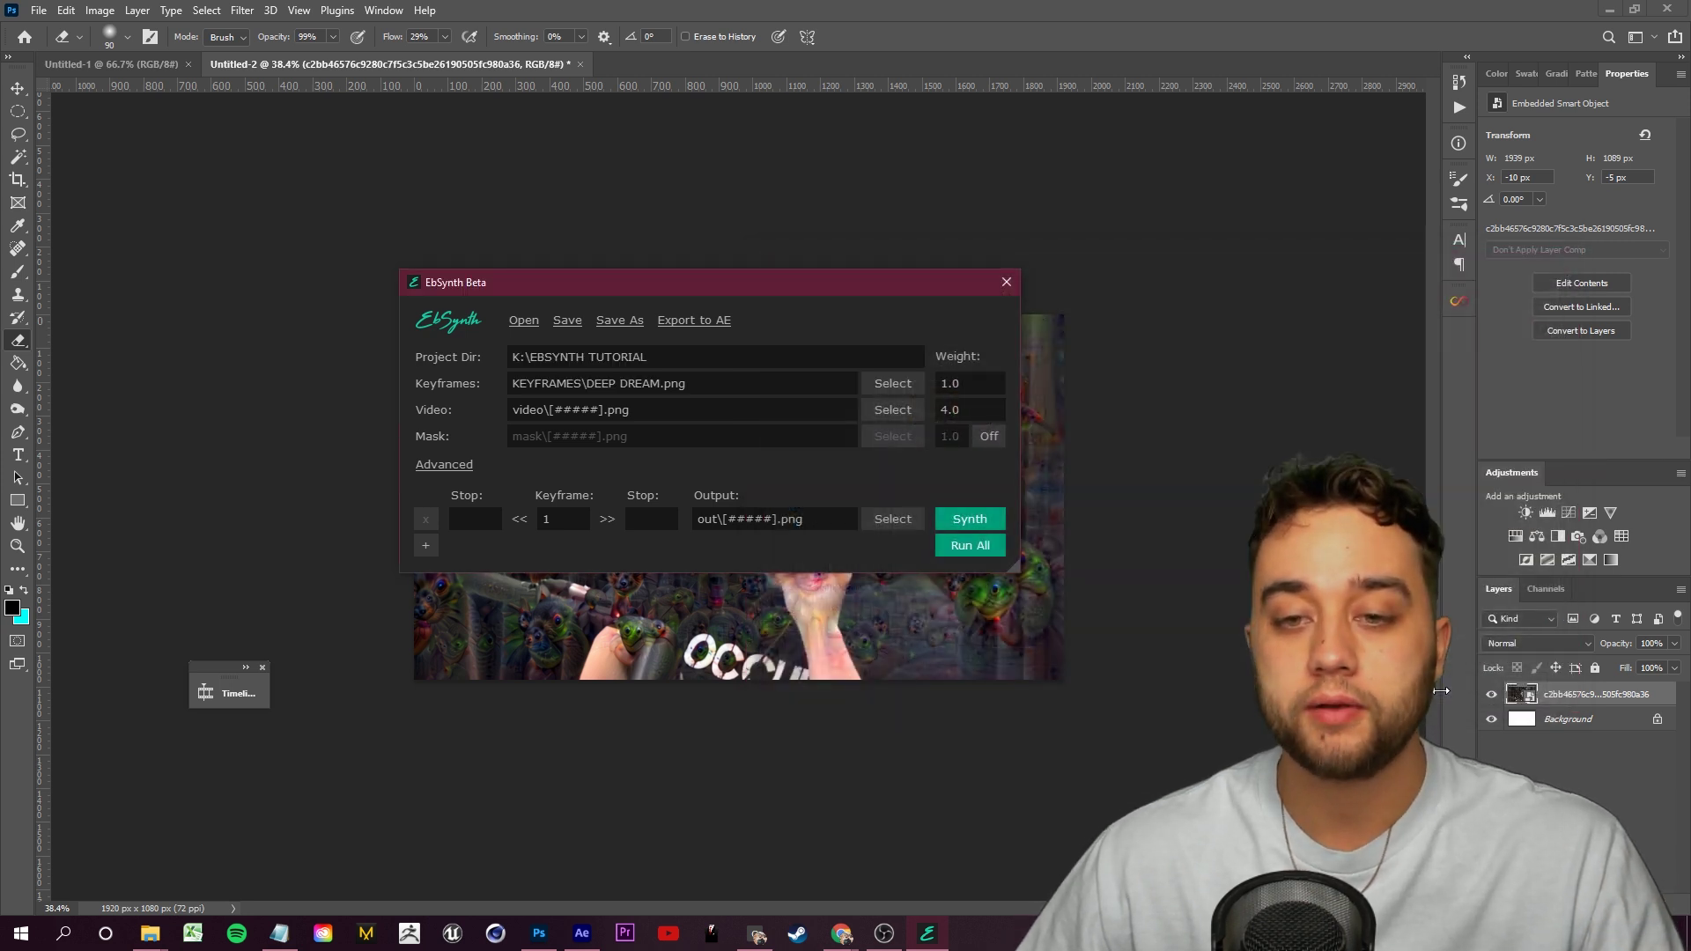
# Choose the INPUT\AI ELON TOKE HD_00000 frame sequence as EbSynth's video input
pyautogui.click(900, 415)
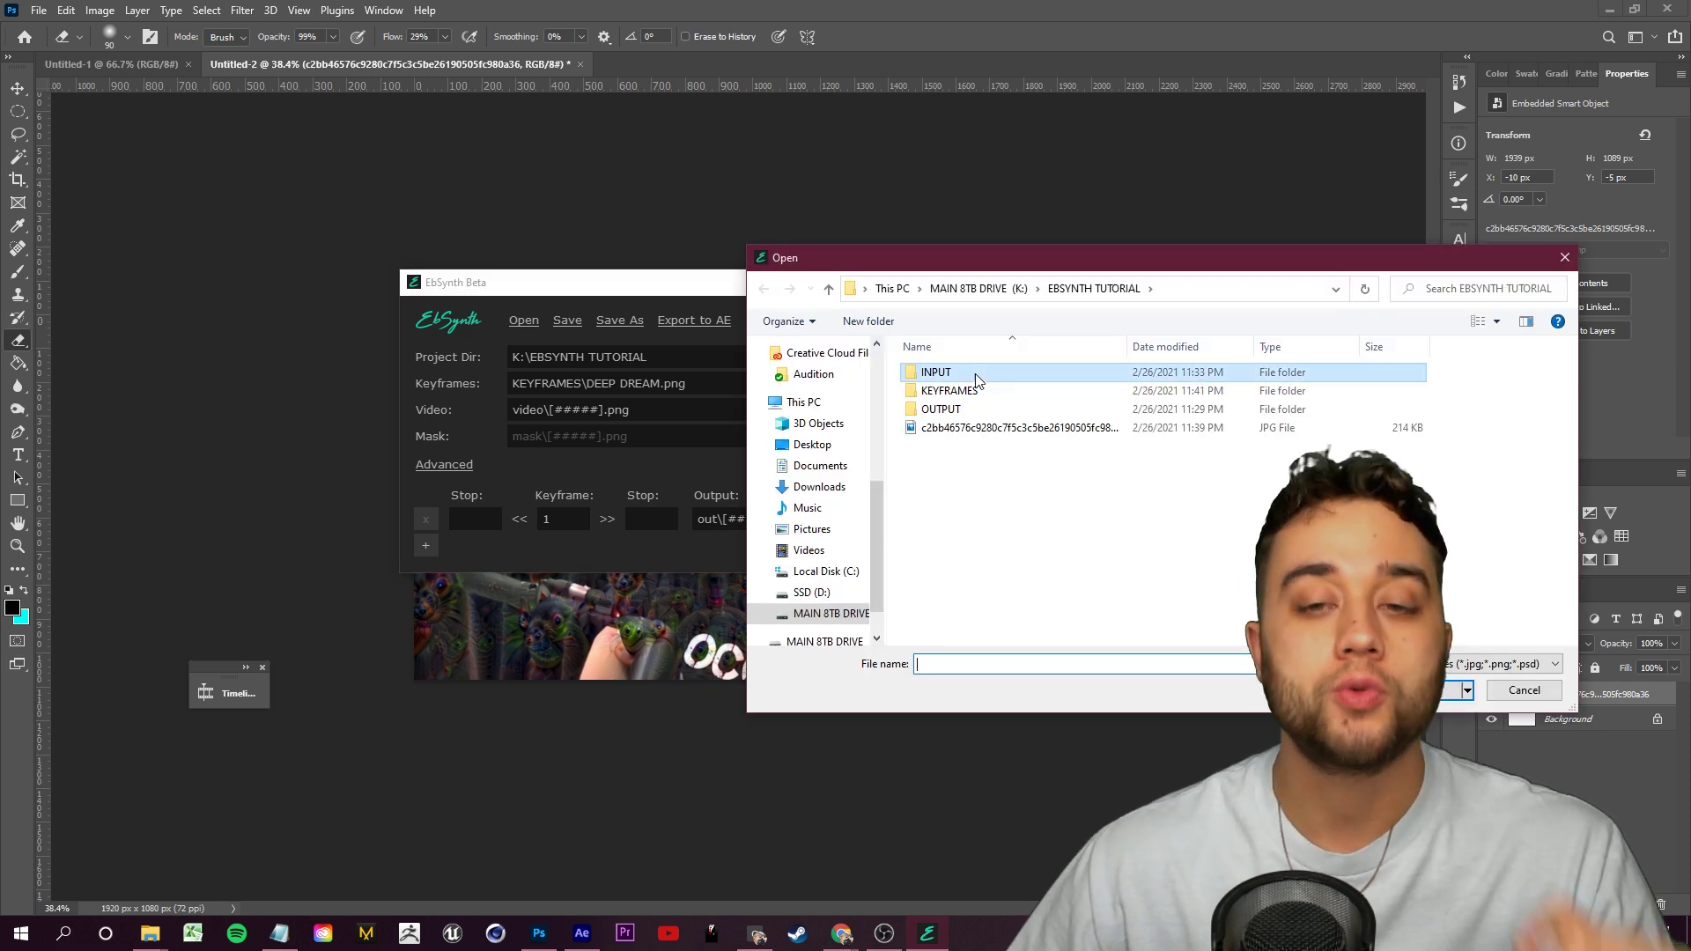
pyautogui.doubleClick(975, 373)
pyautogui.doubleClick(975, 376)
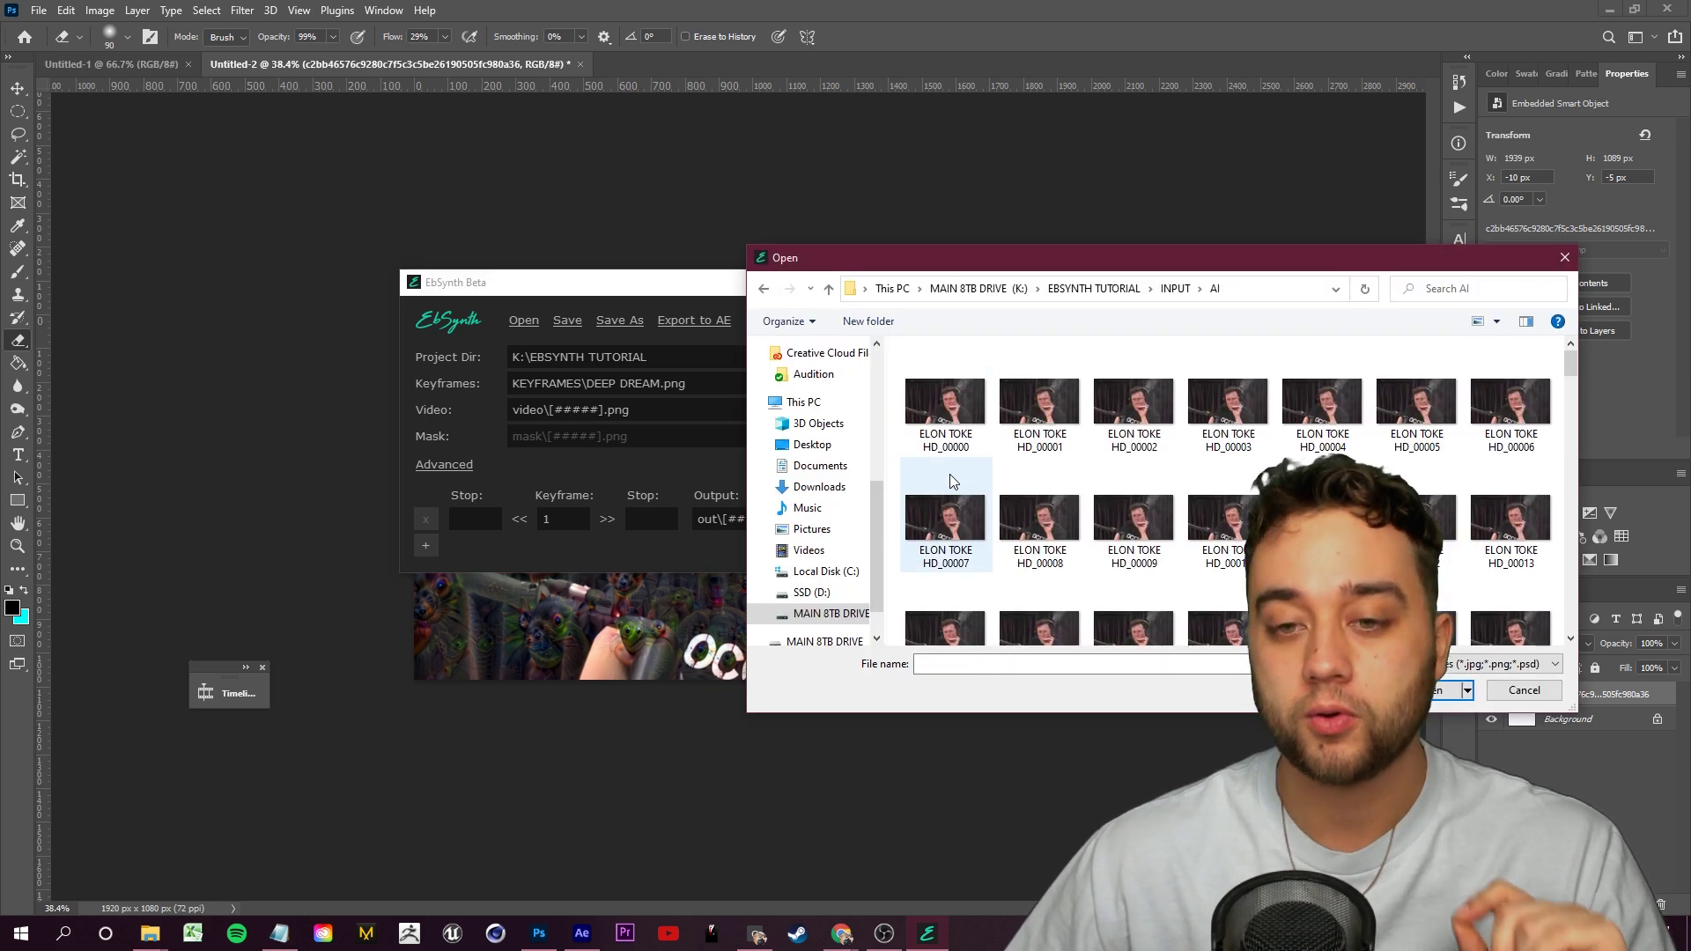
pyautogui.click(956, 460)
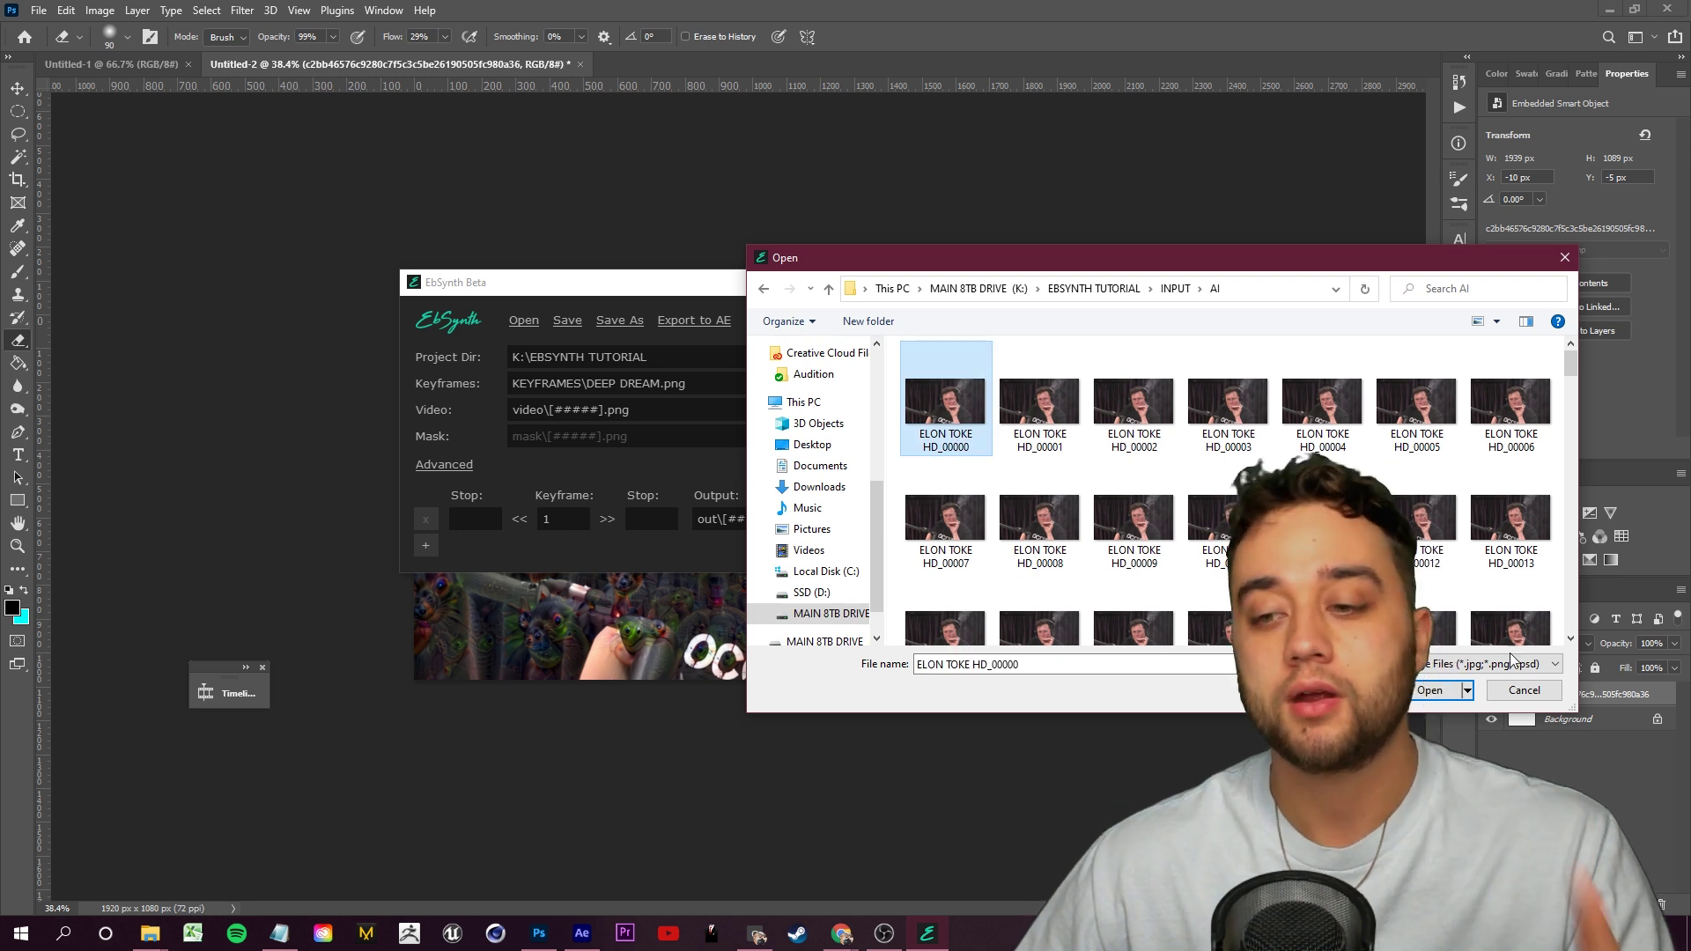
pyautogui.click(1445, 693)
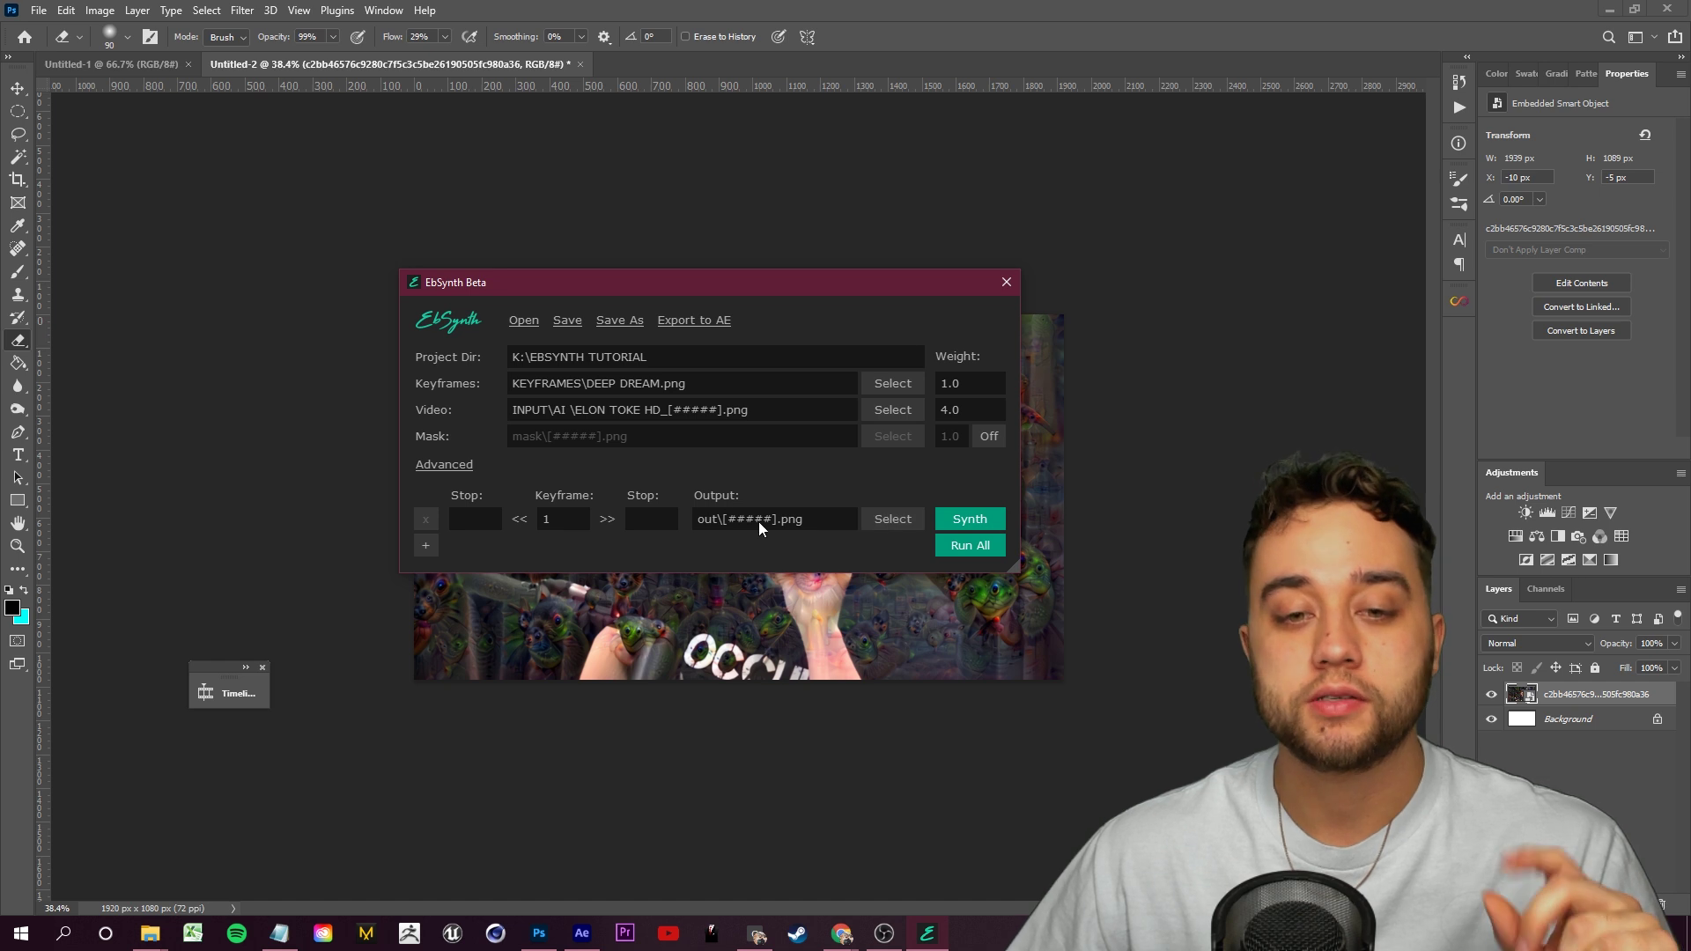
# Set the OUTPUT folder as EbSynth's output destination
pyautogui.click(886, 518)
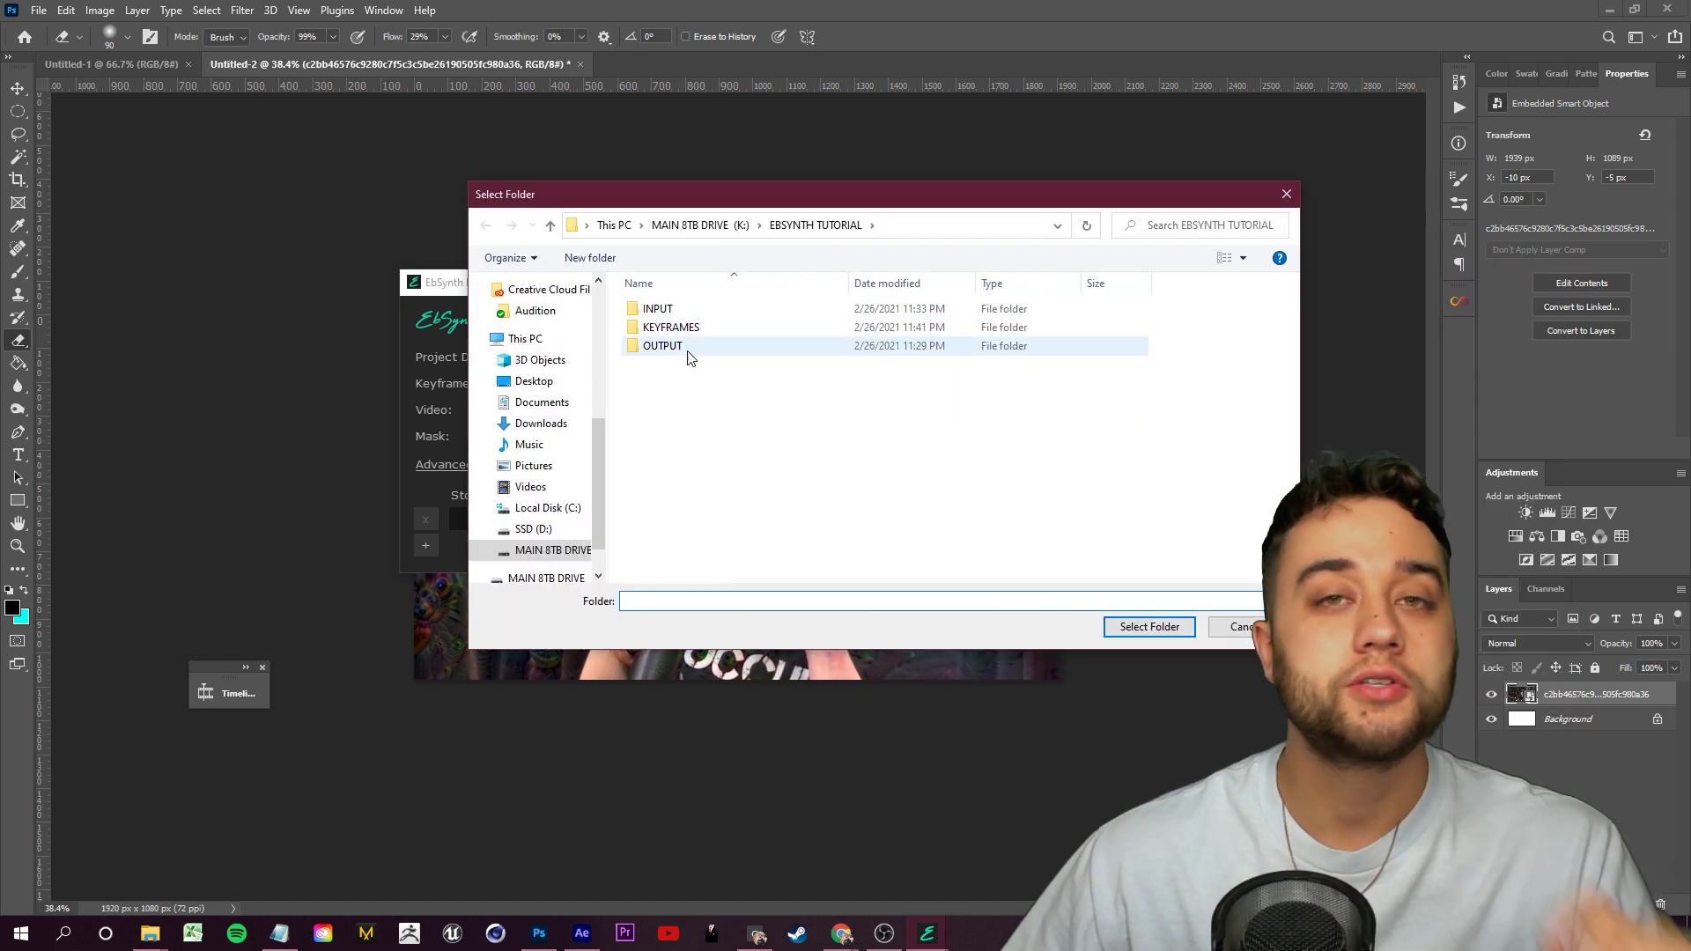
pyautogui.click(671, 351)
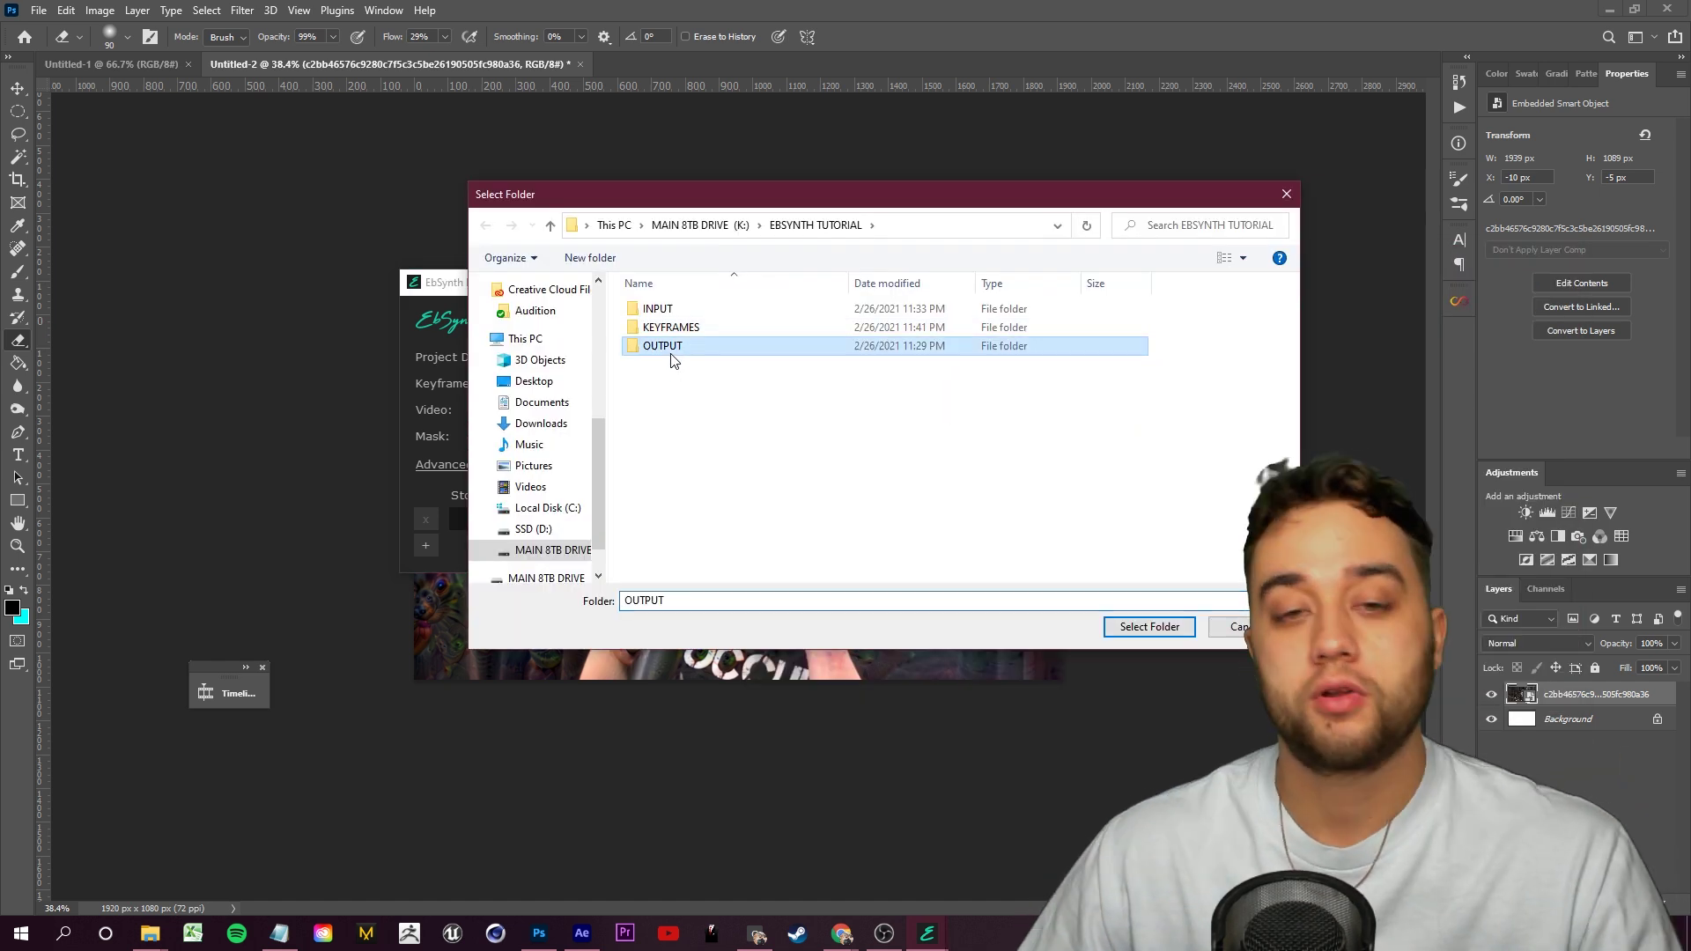
pyautogui.click(1160, 627)
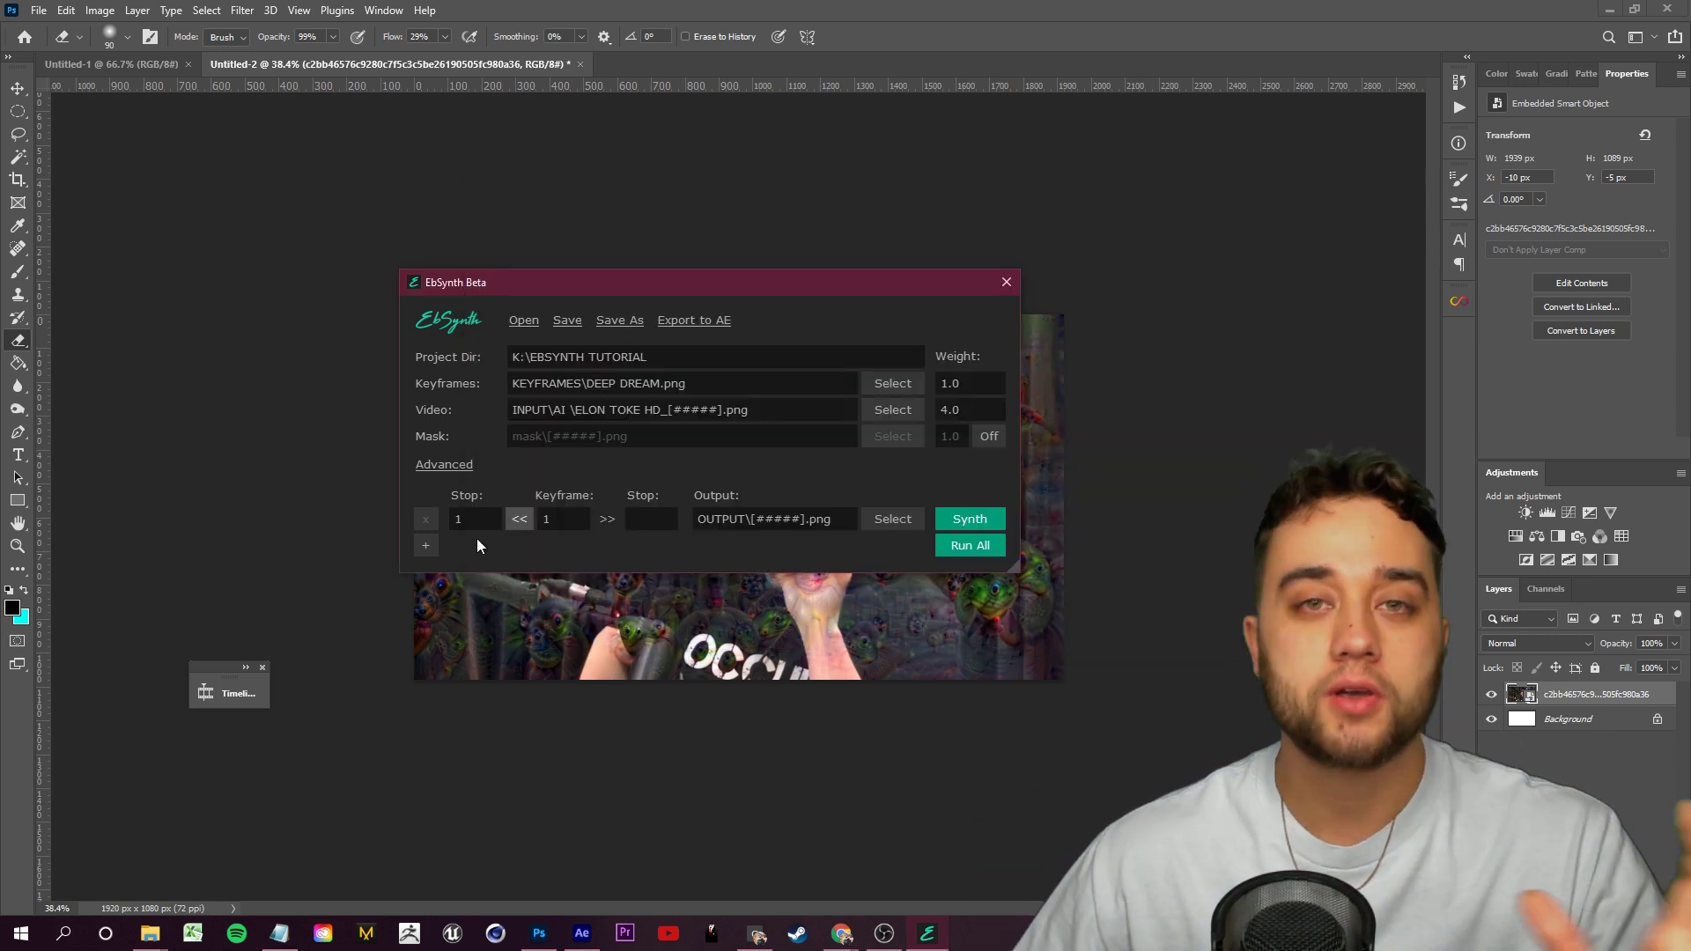
# Reselect the frame sequence as video input and set Keyframe and the first Stop to 0
pyautogui.click(563, 524)
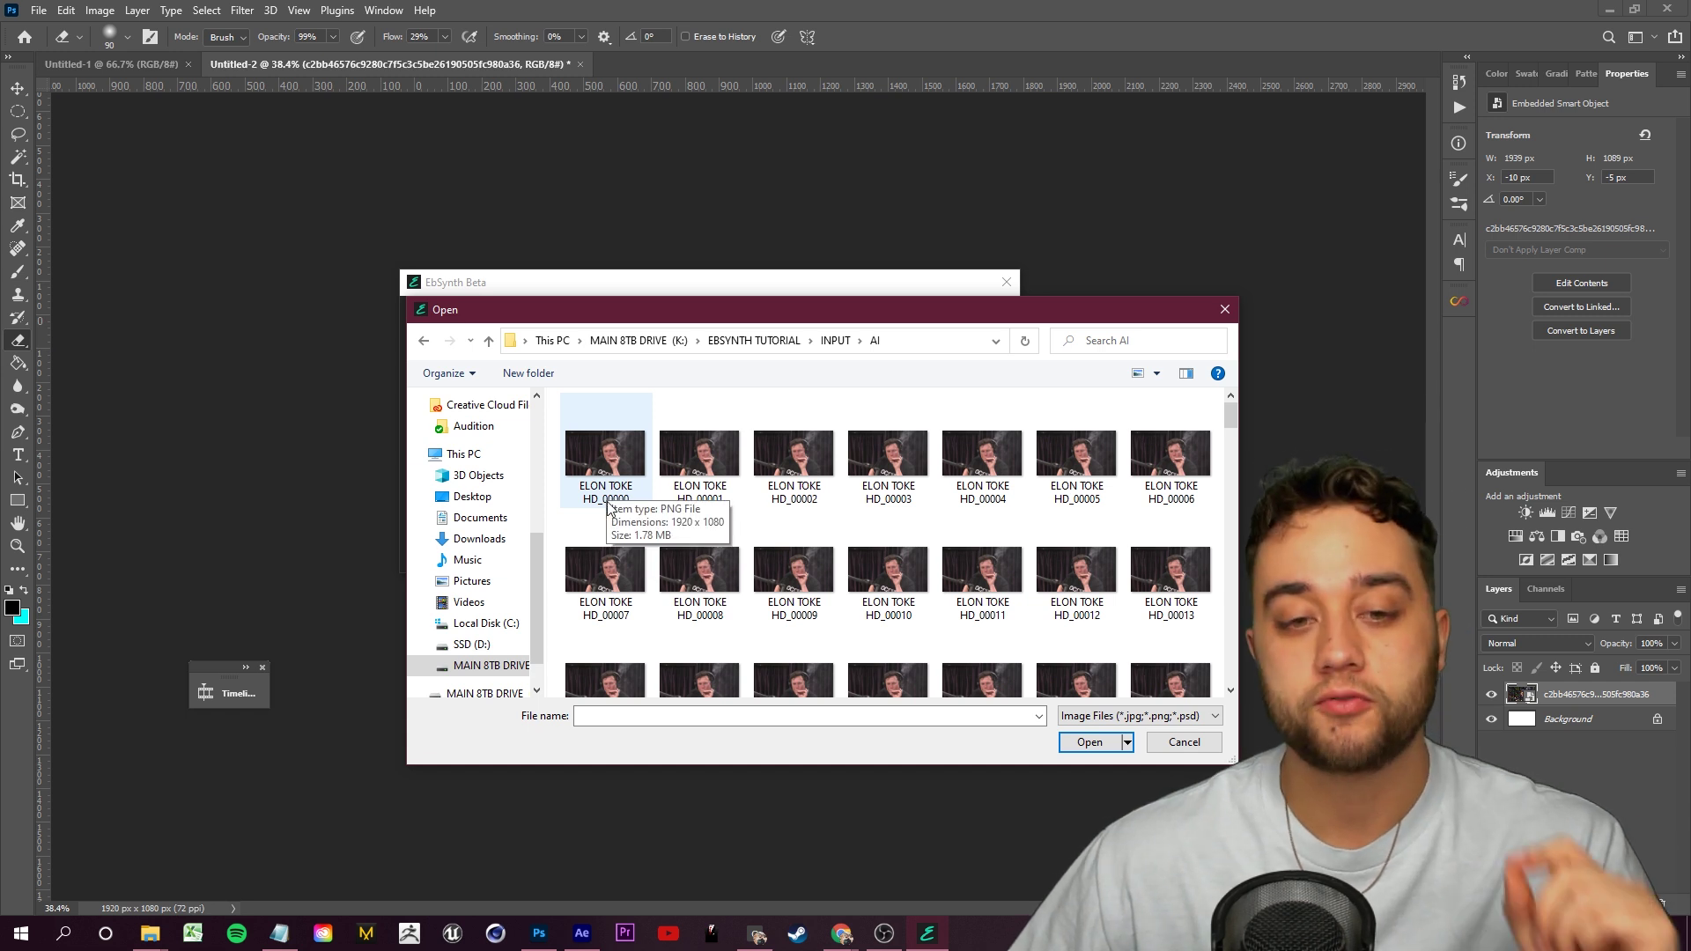
pyautogui.doubleClick(607, 506)
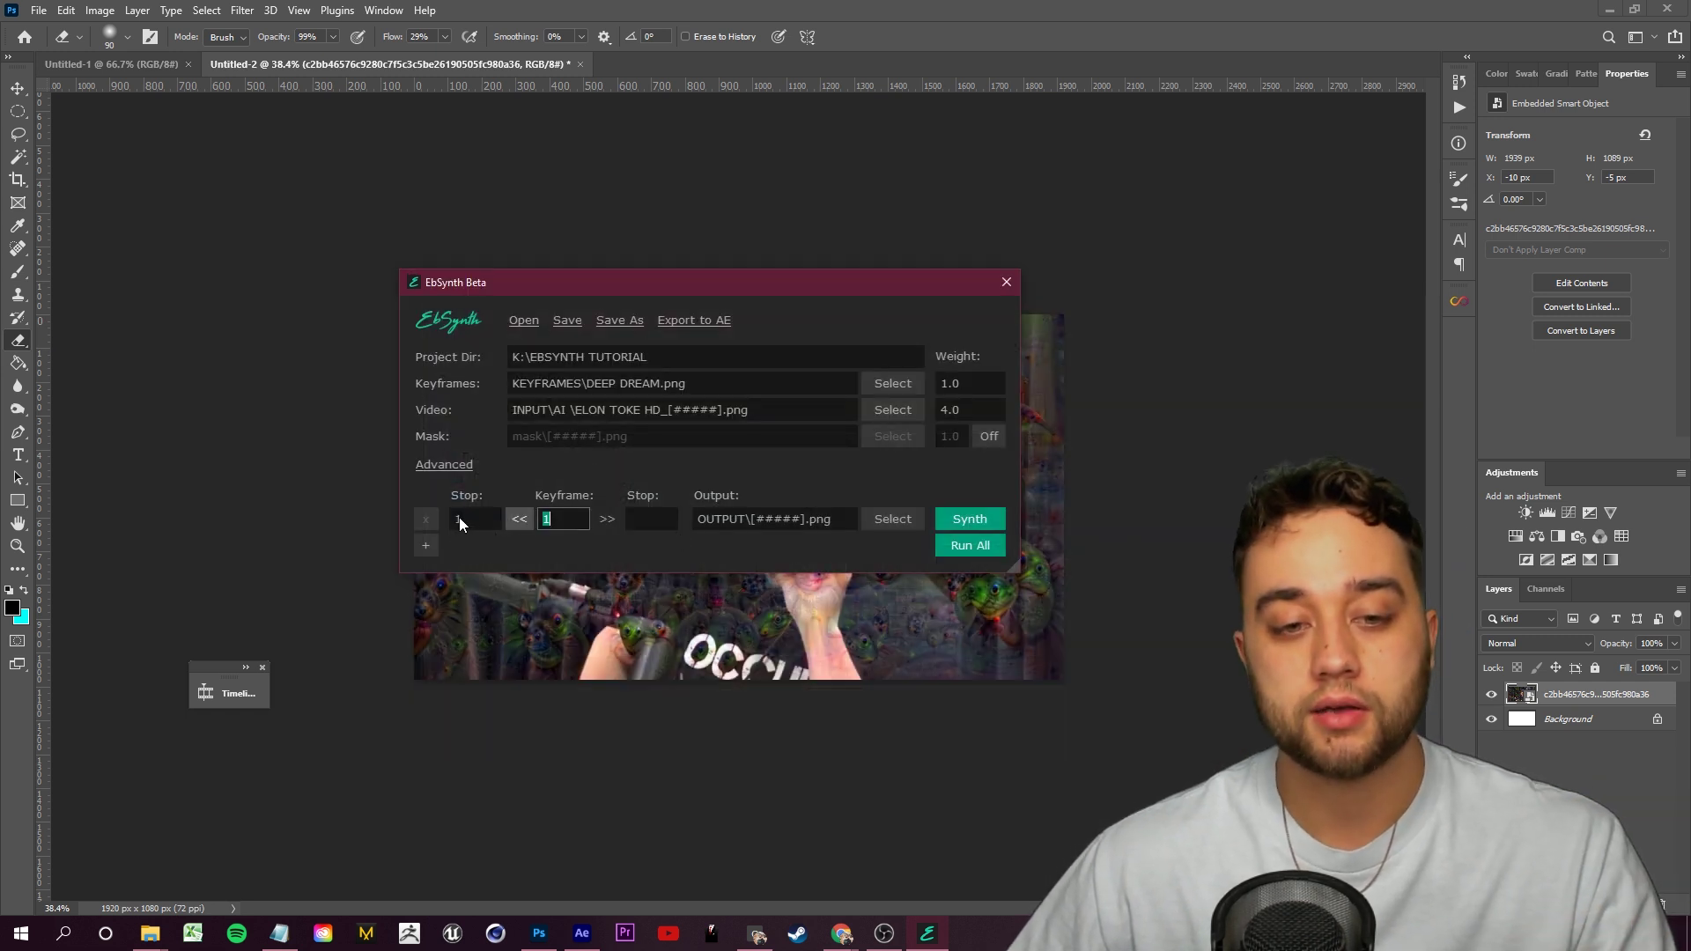
pyautogui.write('0')
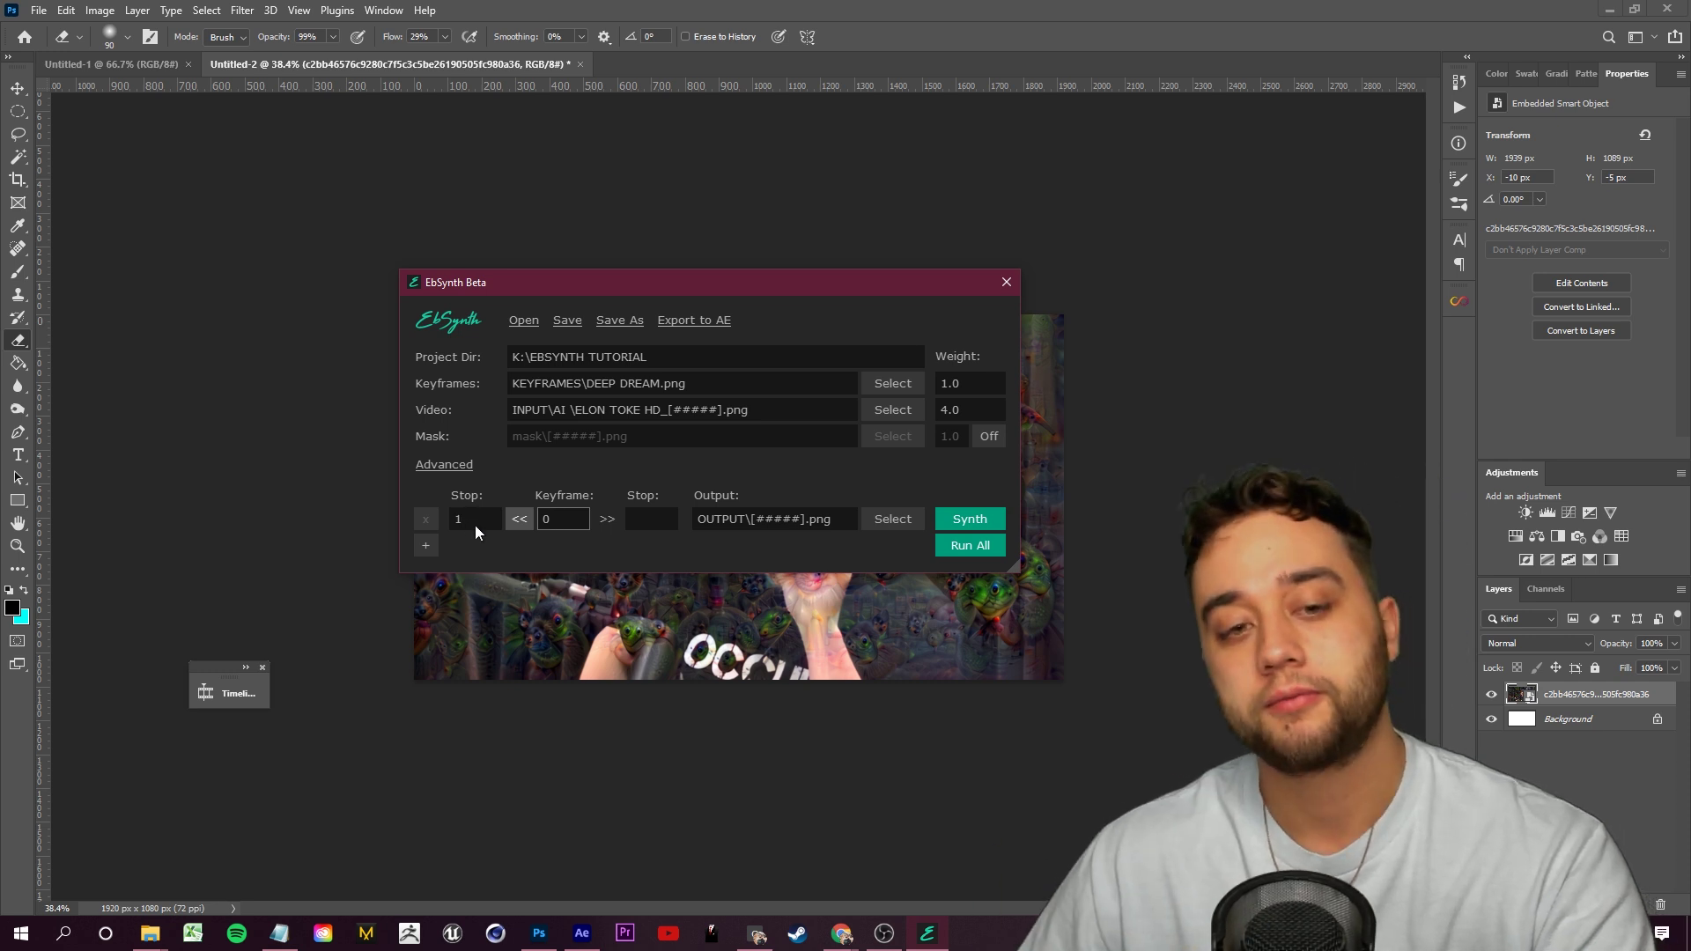
pyautogui.doubleClick(473, 525)
pyautogui.write('0')
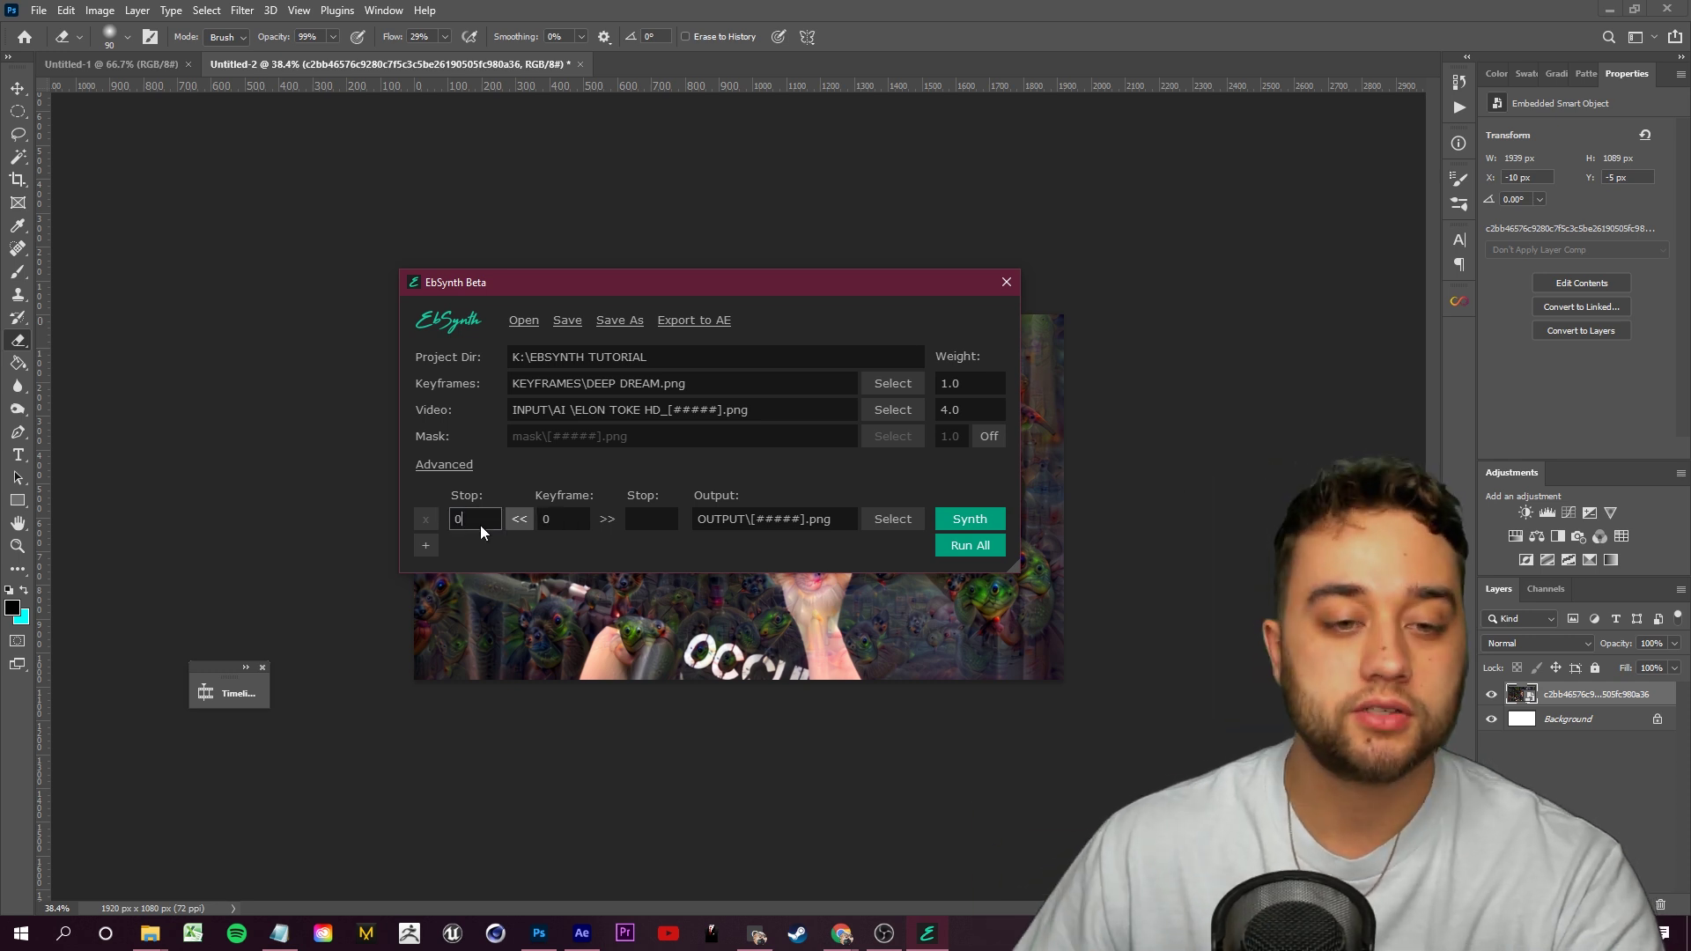
# Add an end Stop of 196, confirmed by the last frame HD_00196, and start synthesis
pyautogui.click(607, 518)
pyautogui.doubleClick(658, 523)
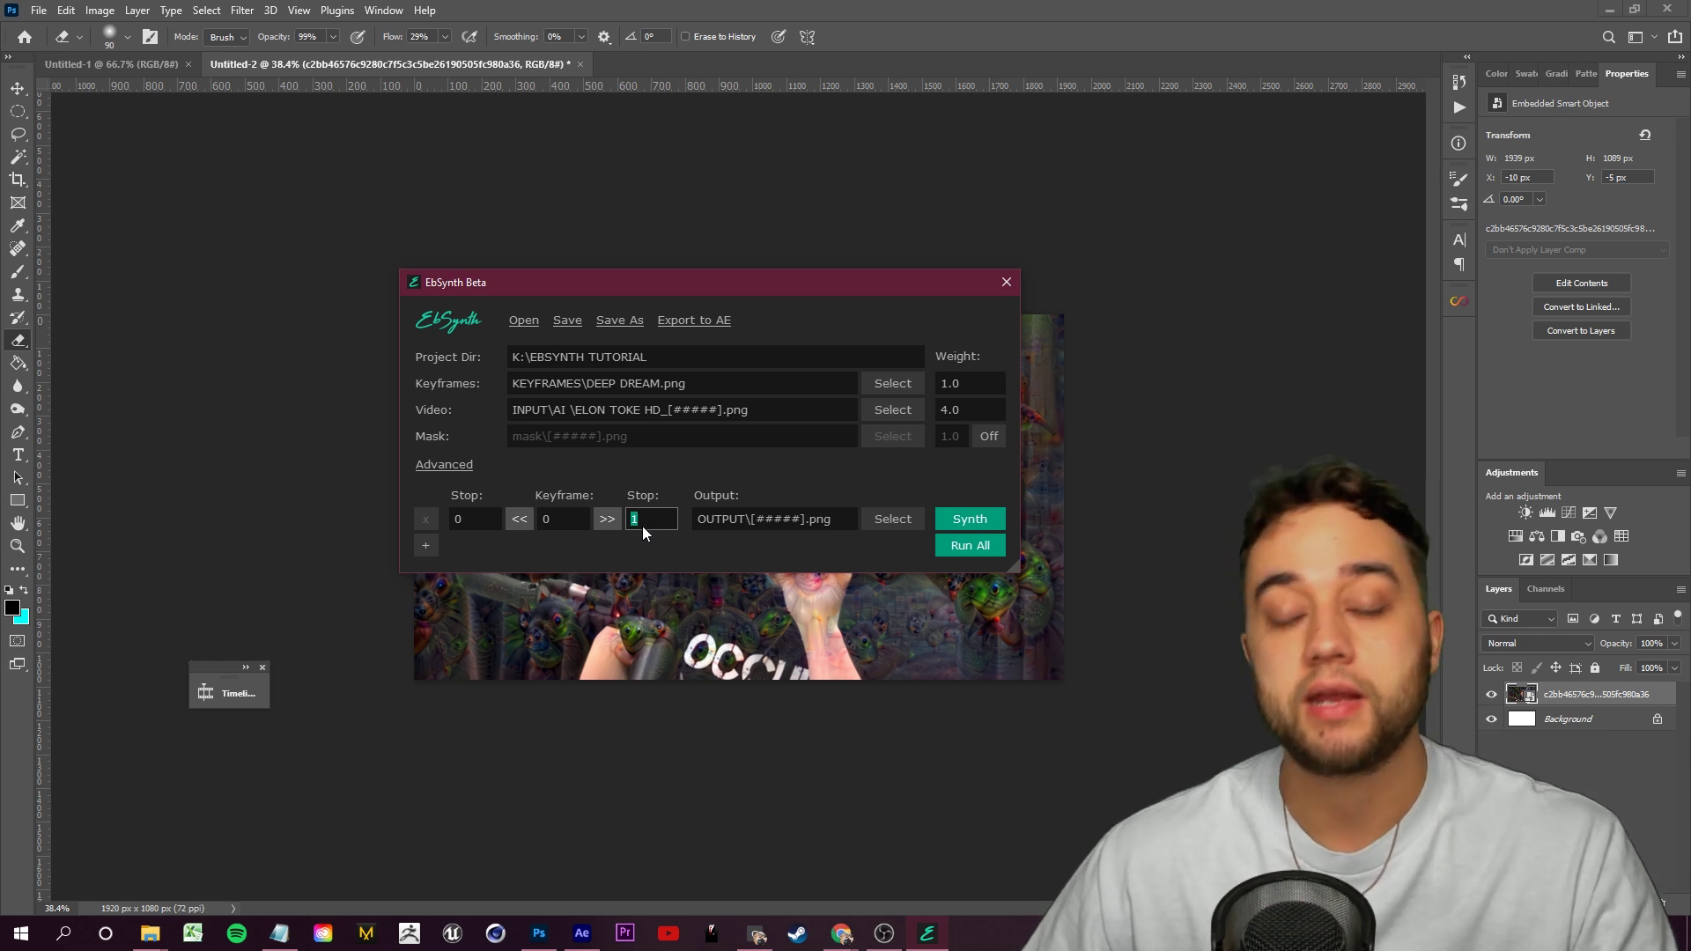
pyautogui.click(891, 416)
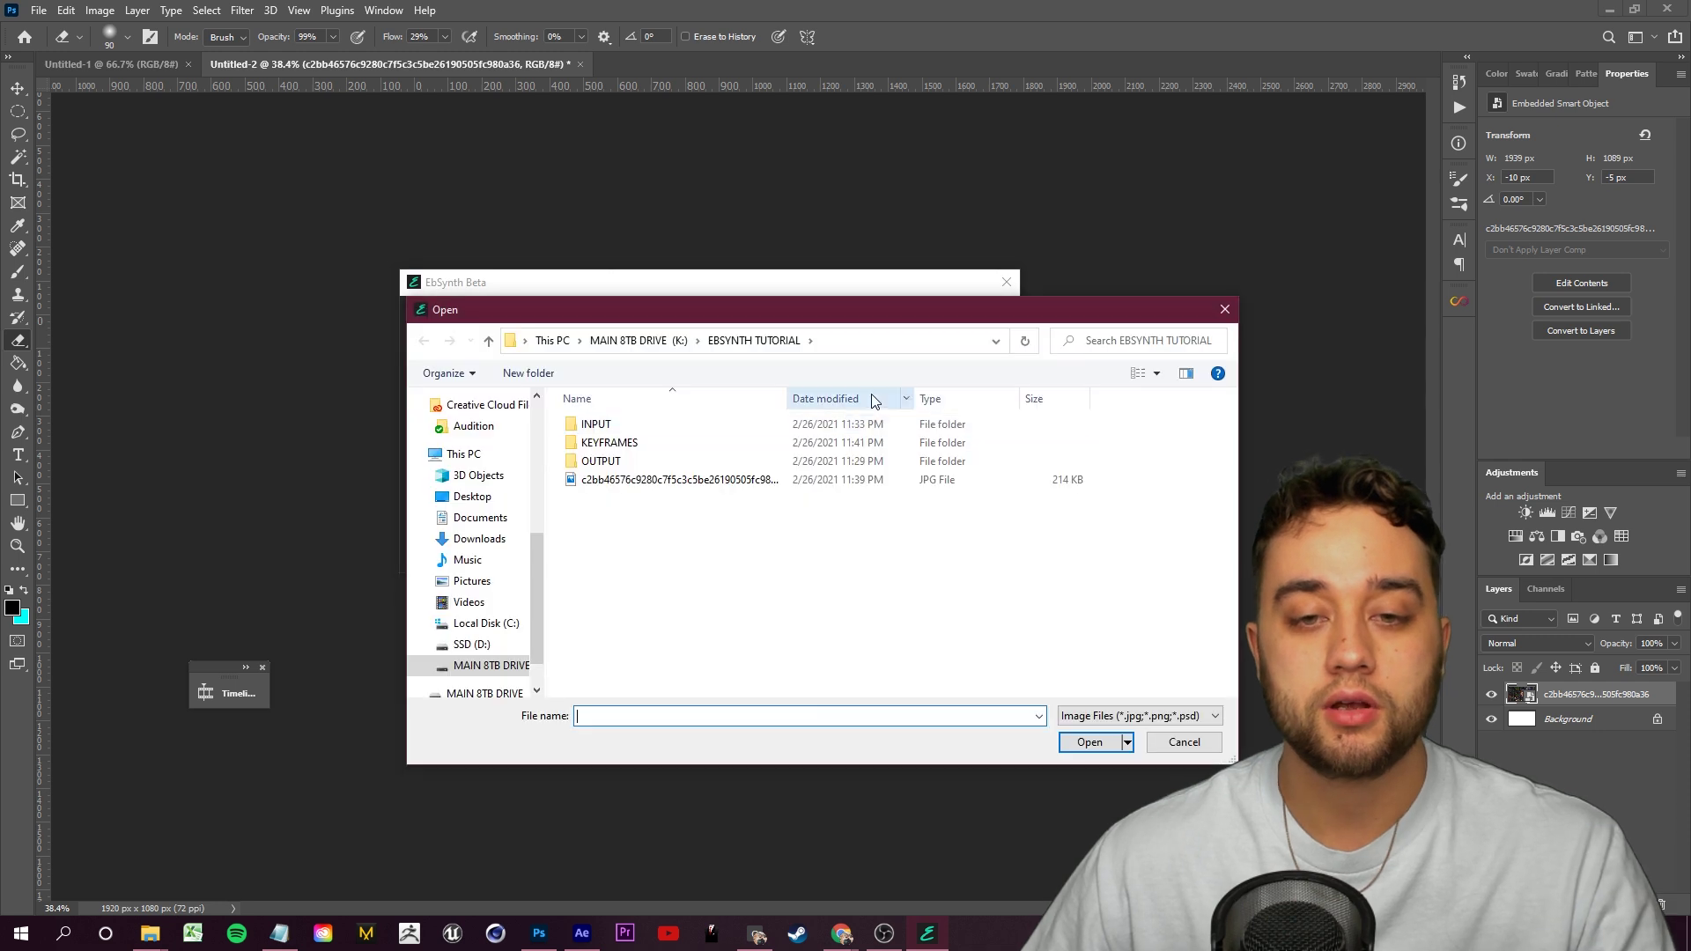
pyautogui.doubleClick(642, 425)
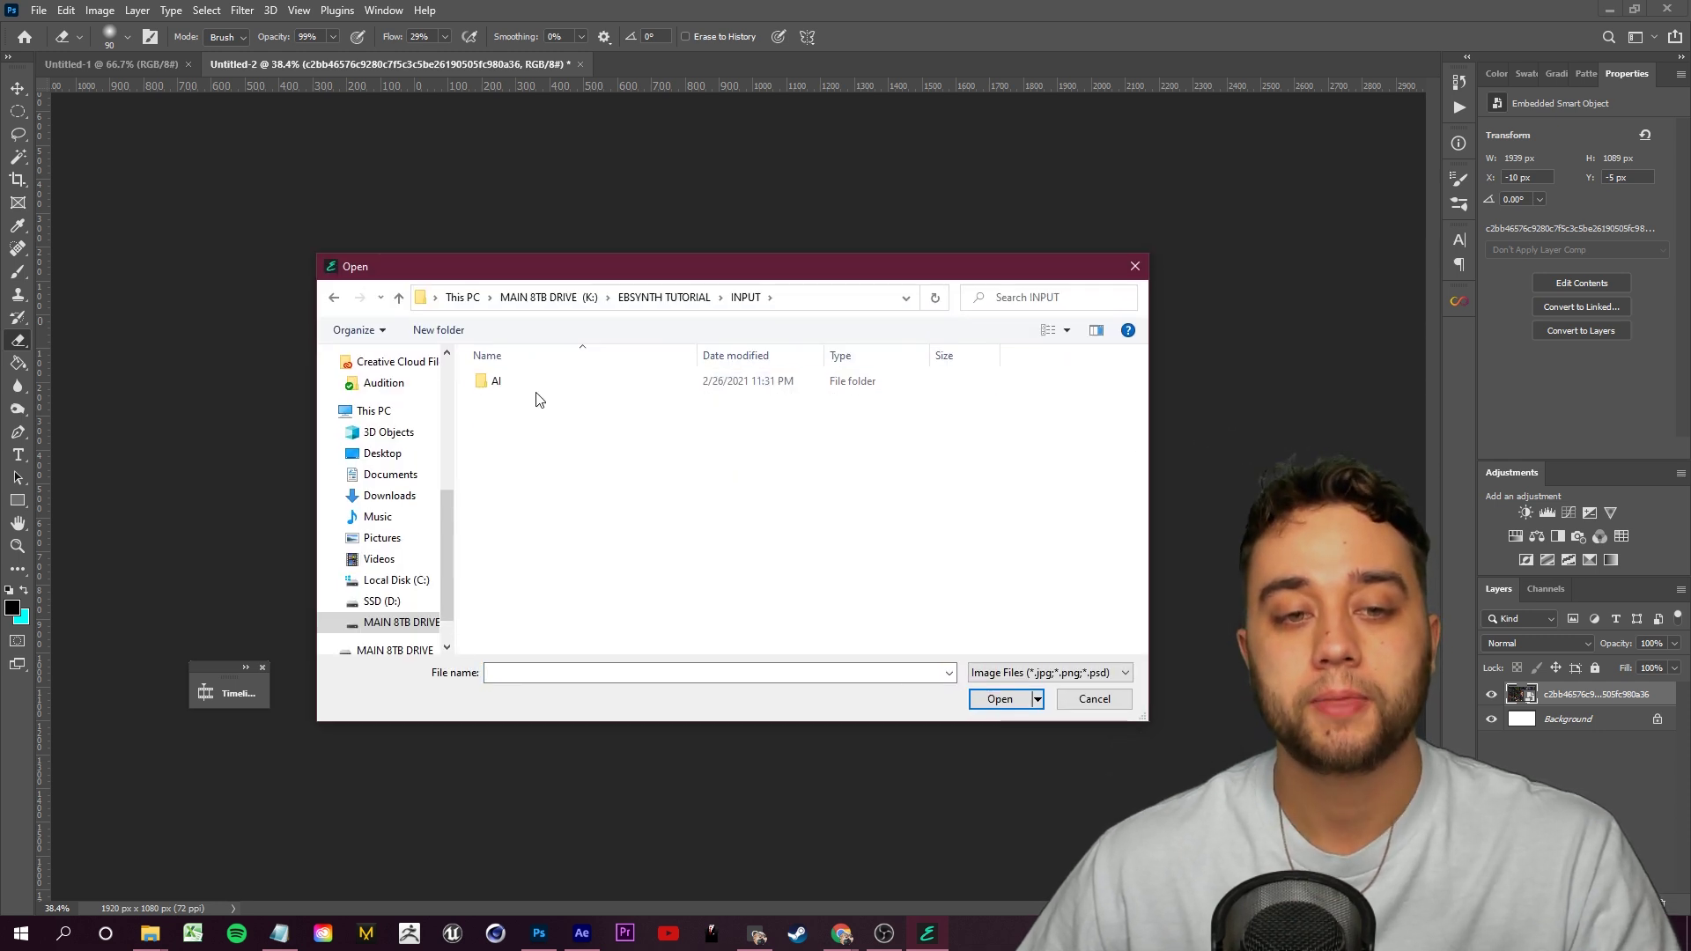
pyautogui.doubleClick(528, 383)
pyautogui.moveTo(1139, 370); pyautogui.dragTo(1143, 636)
pyautogui.moveTo(715, 278); pyautogui.dragTo(645, 191)
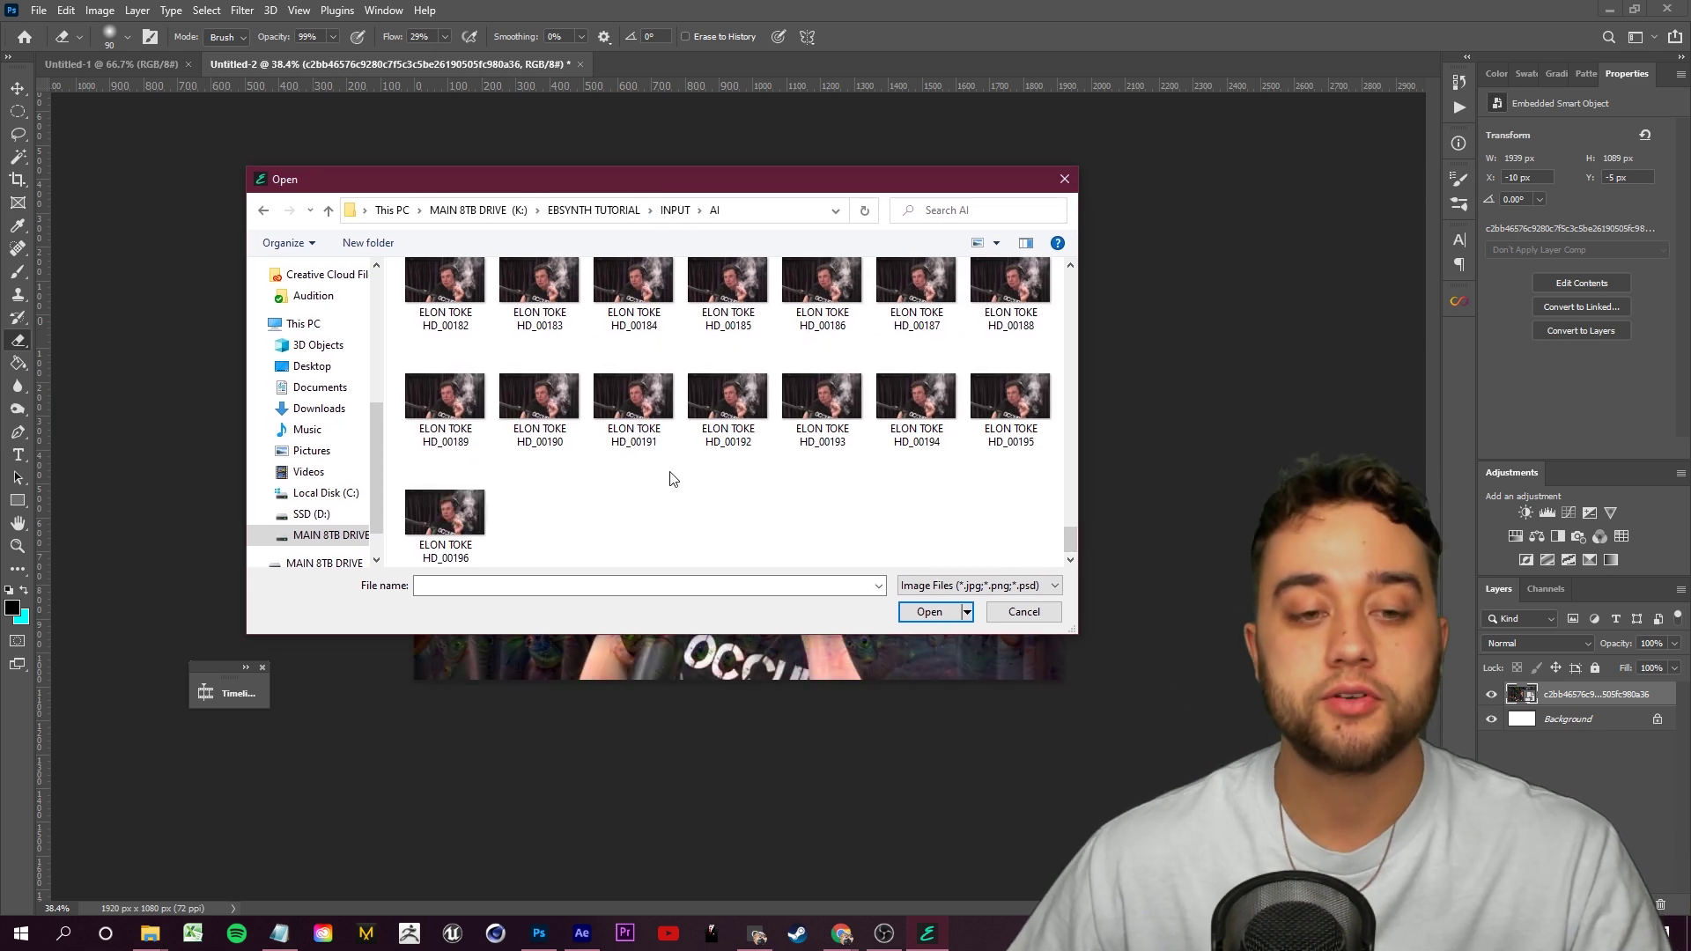
pyautogui.doubleClick(459, 564)
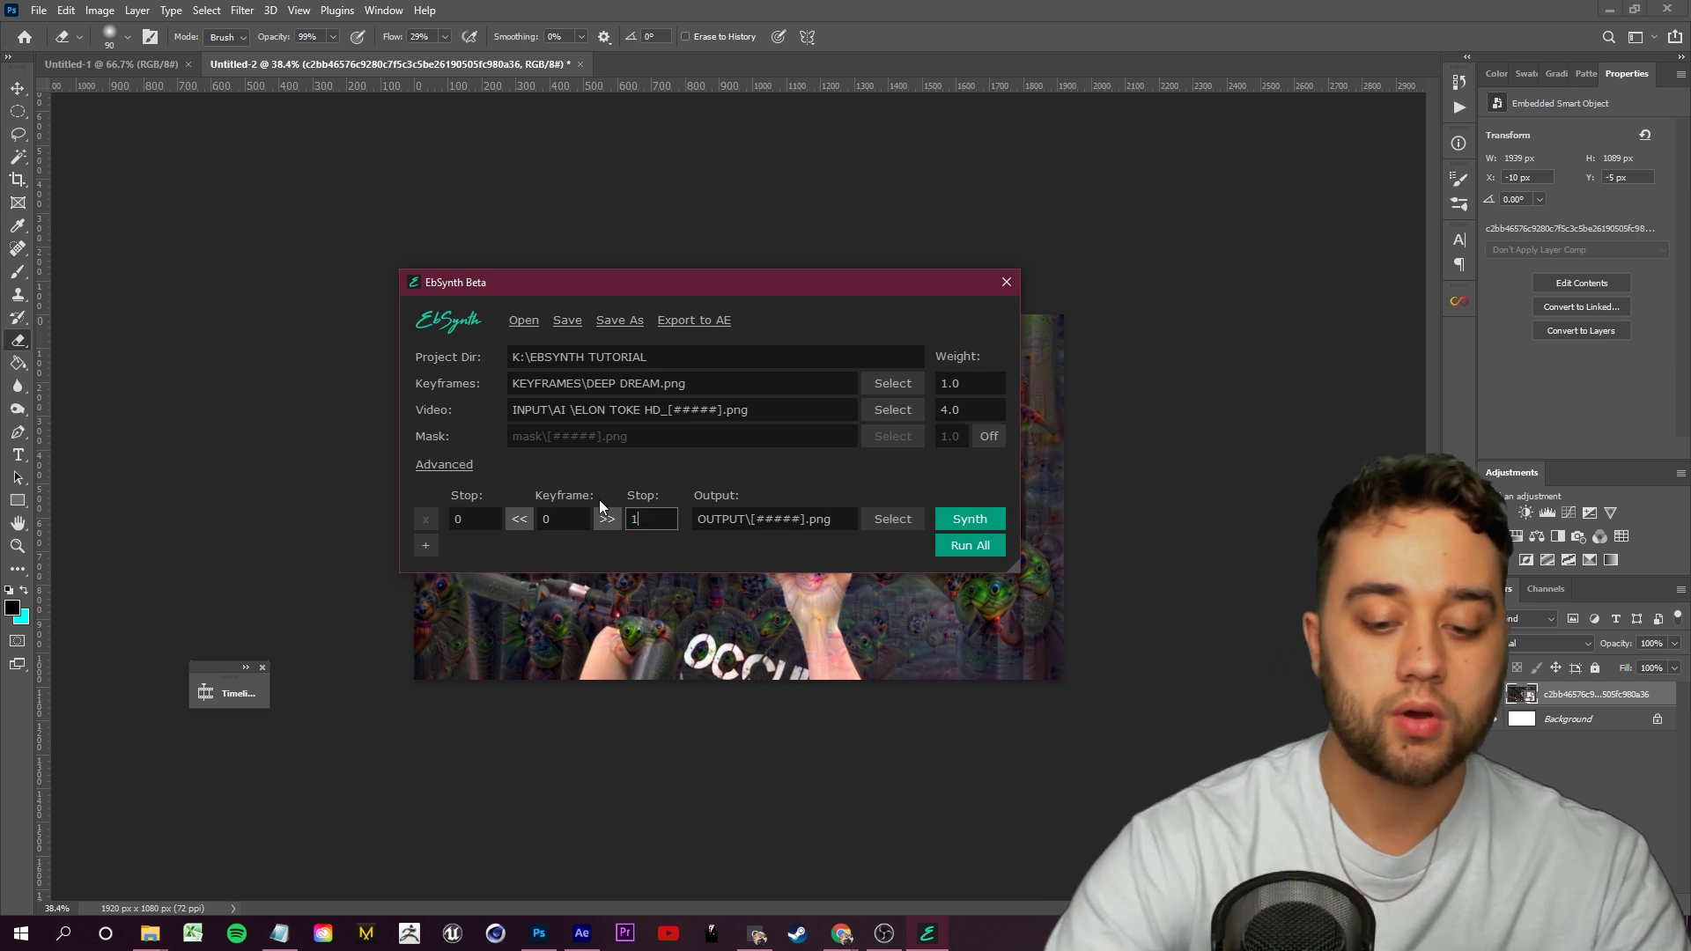
pyautogui.write('196')
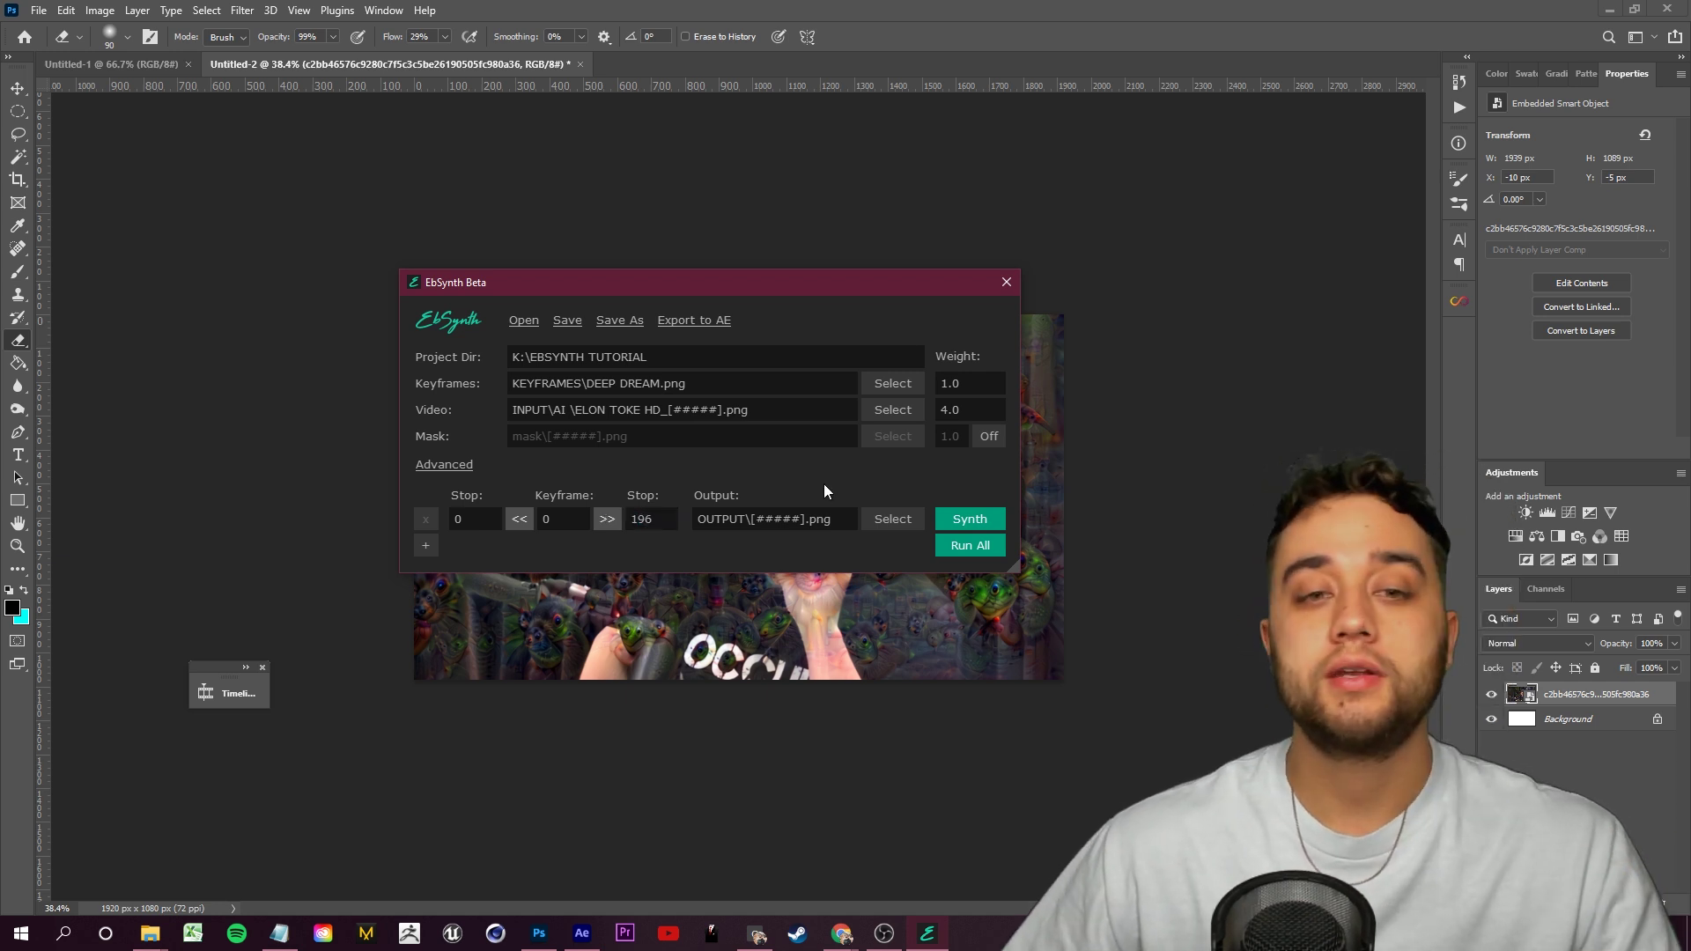
pyautogui.click(984, 521)
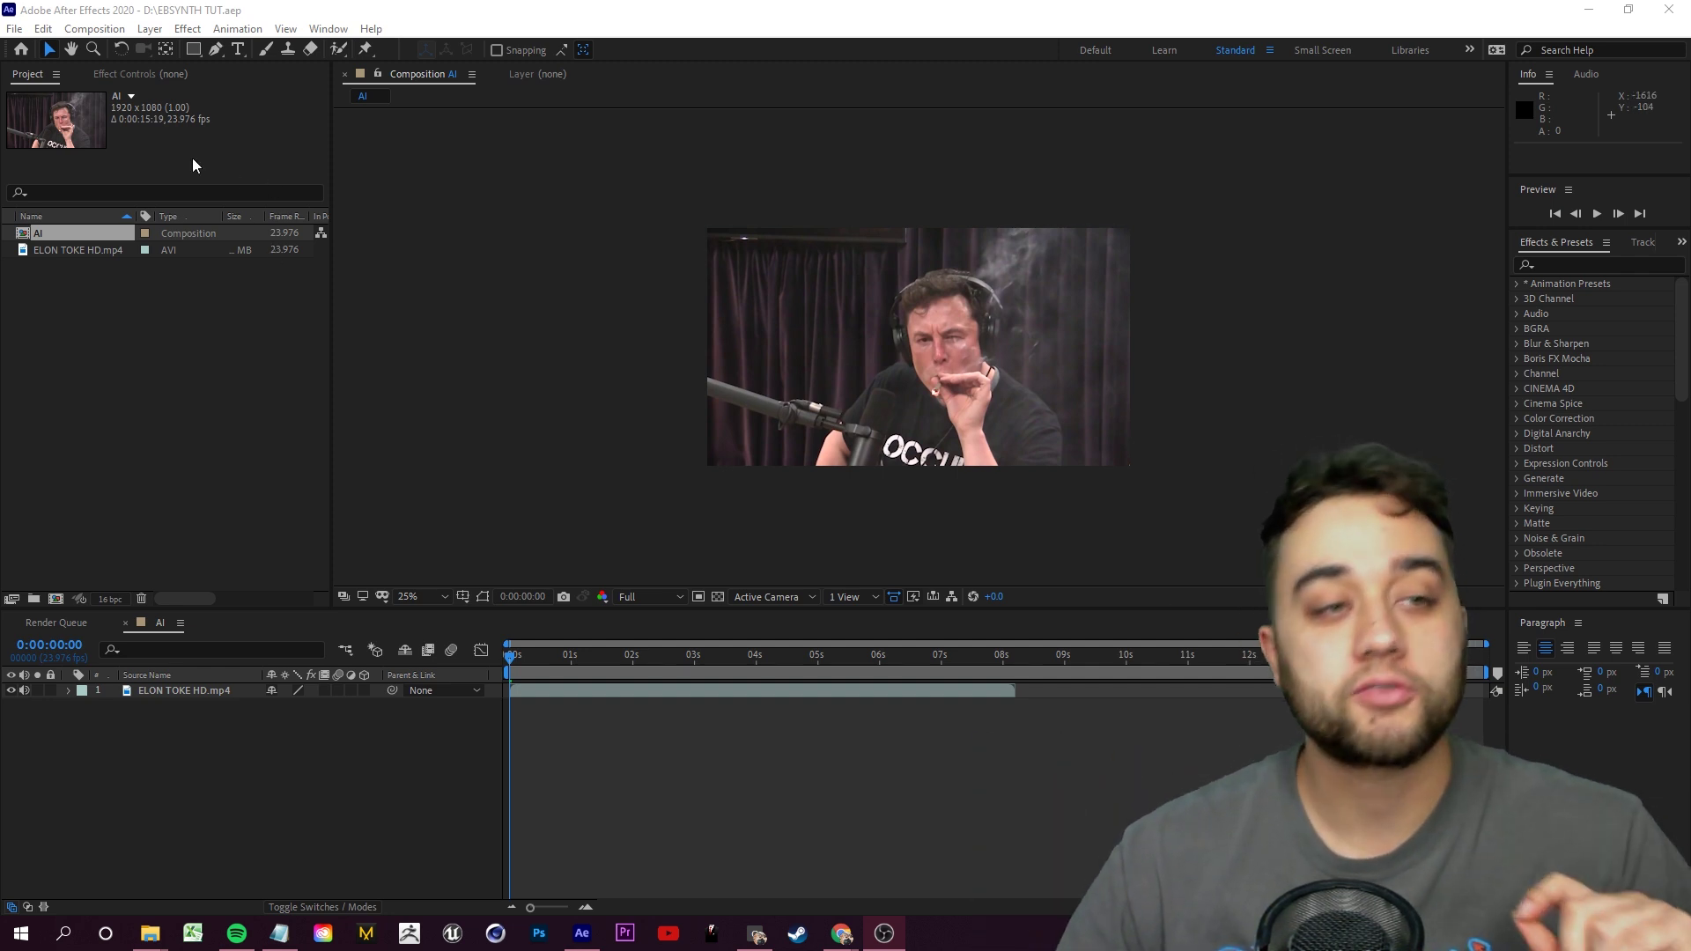
pyautogui.click(41, 80)
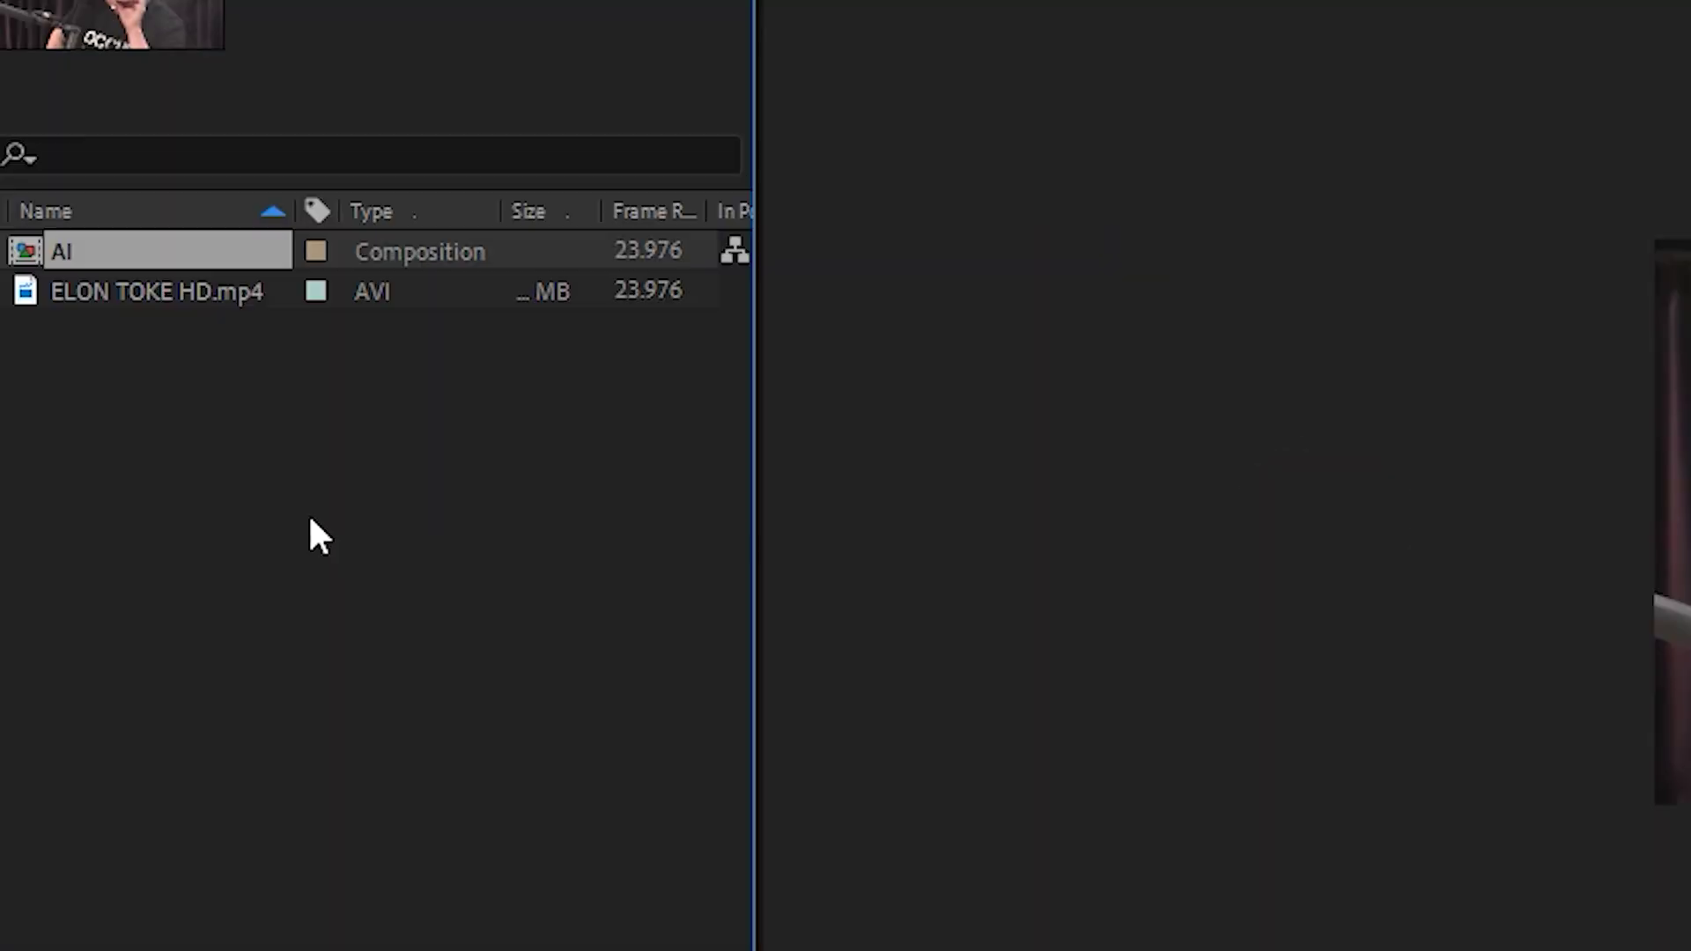
pyautogui.rightClick(143, 347)
pyautogui.moveTo(659, 720)
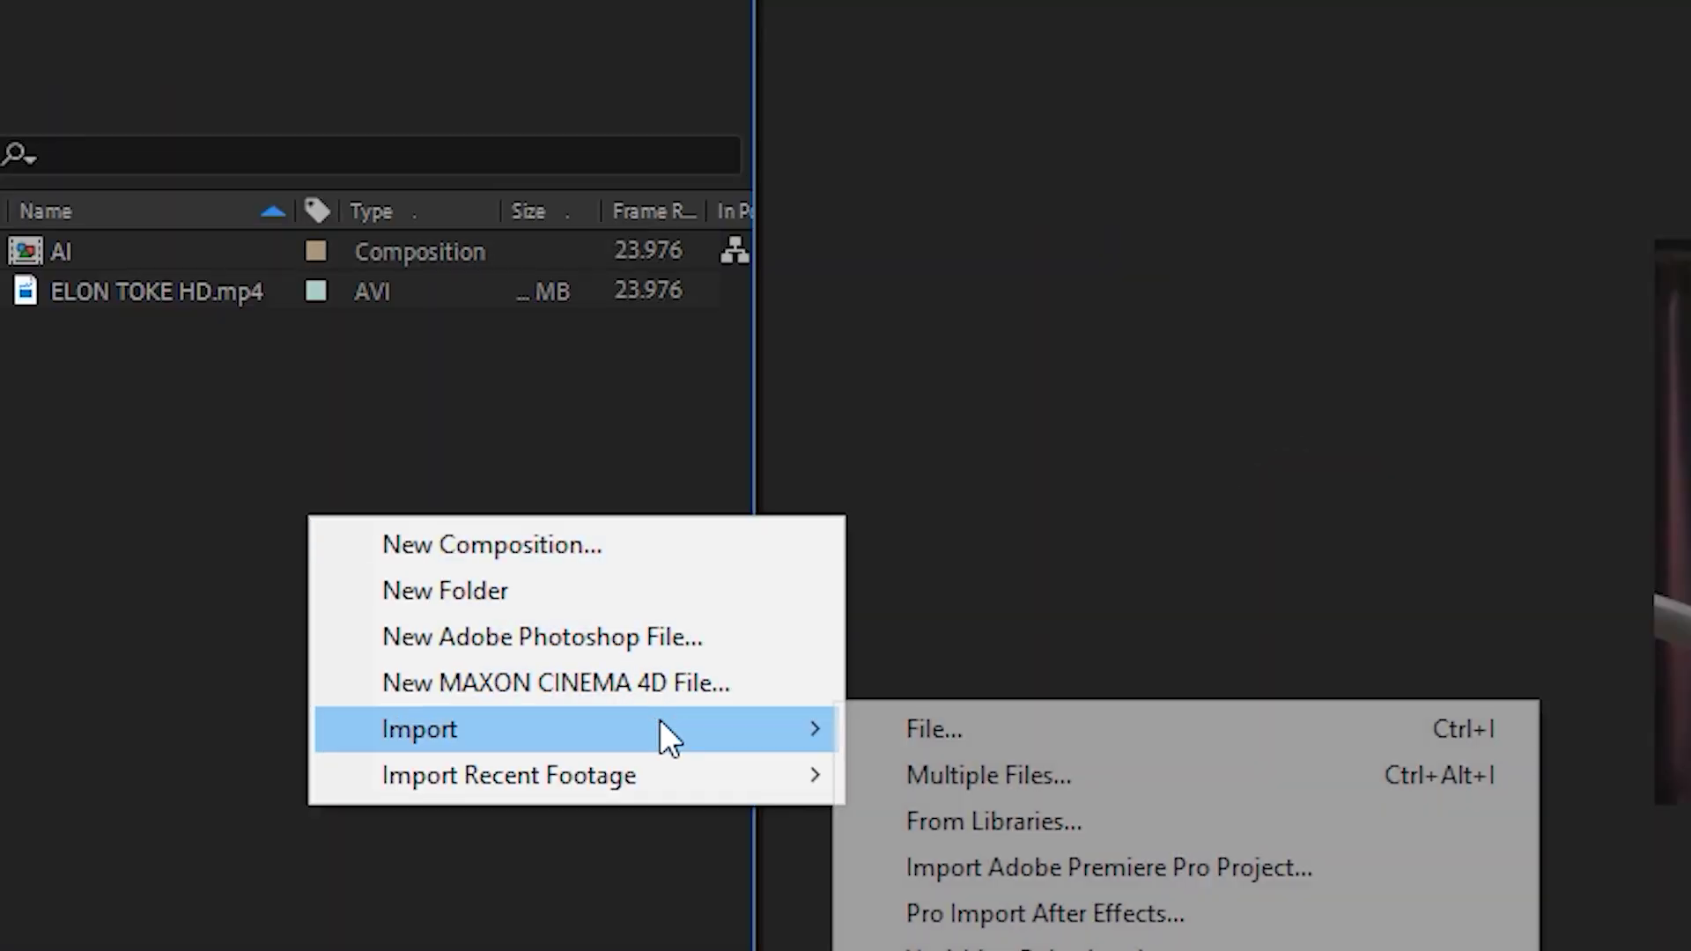
pyautogui.click(1108, 788)
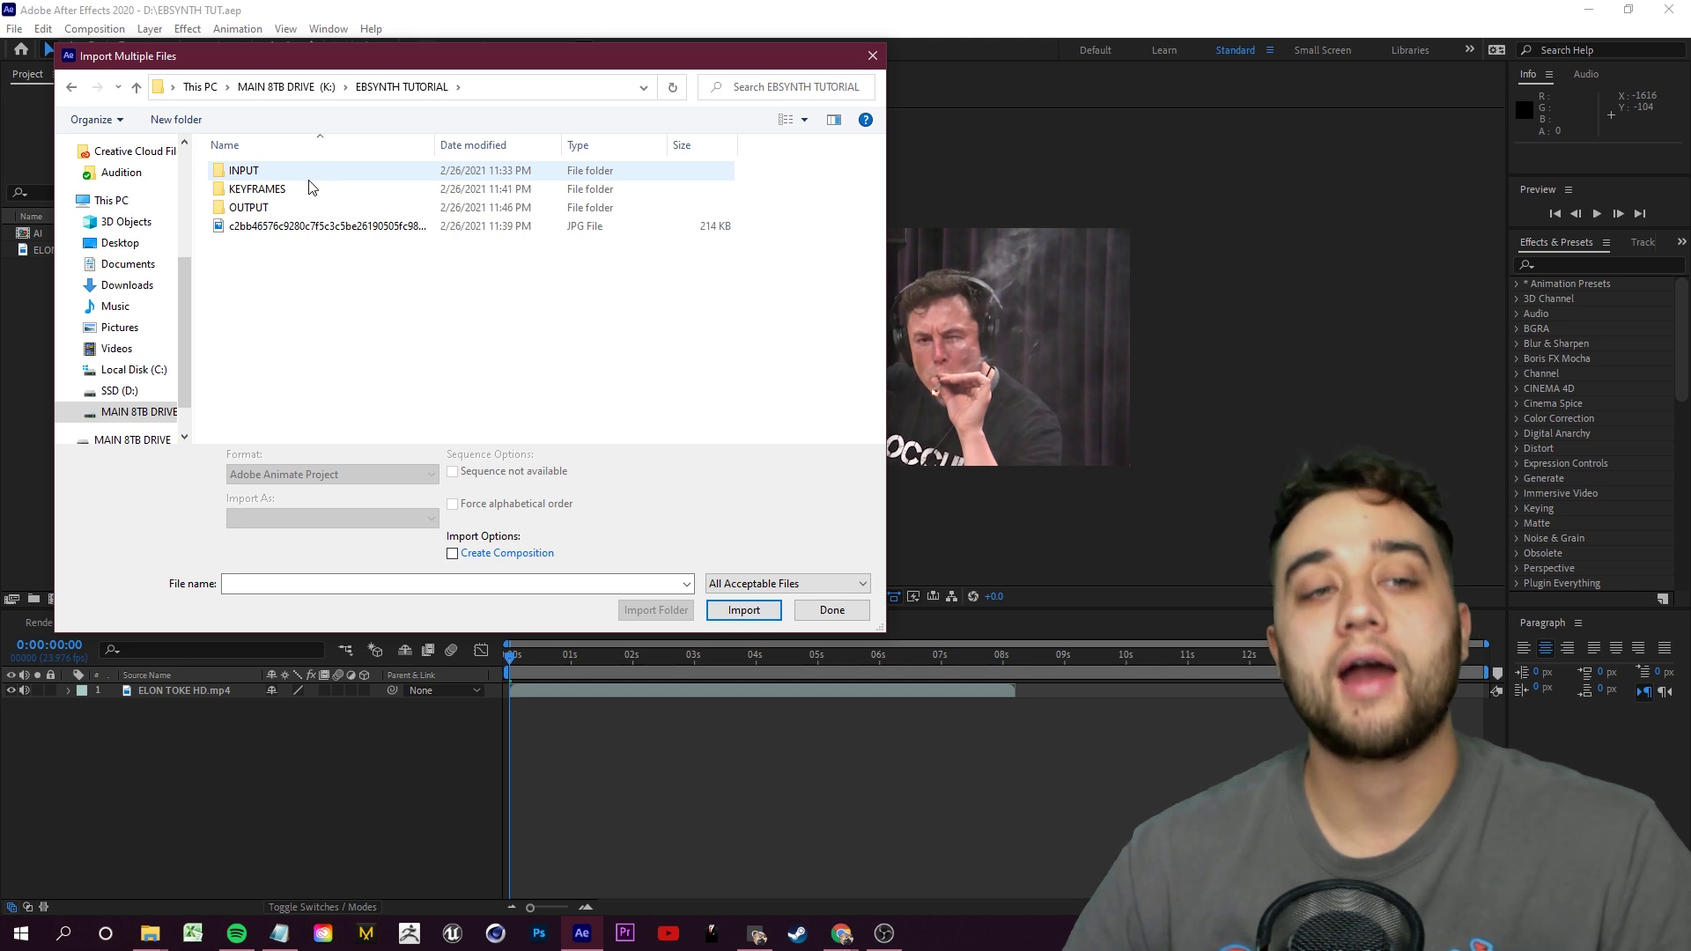
pyautogui.doubleClick(255, 208)
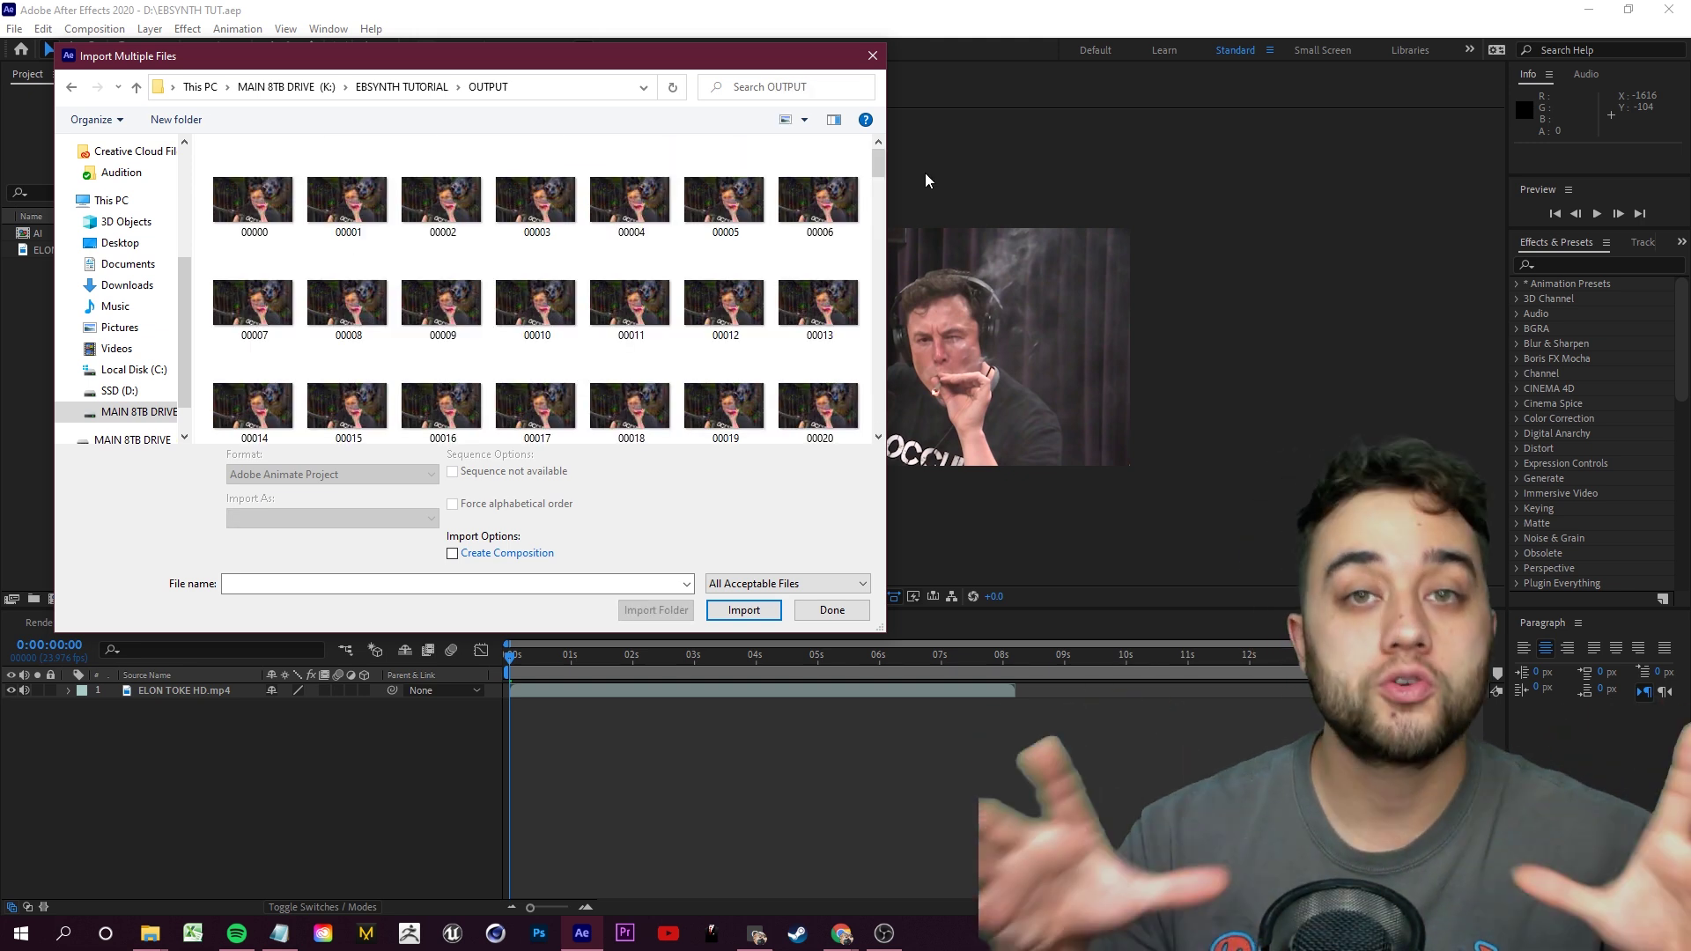
pyautogui.moveTo(878, 168); pyautogui.dragTo(897, 136)
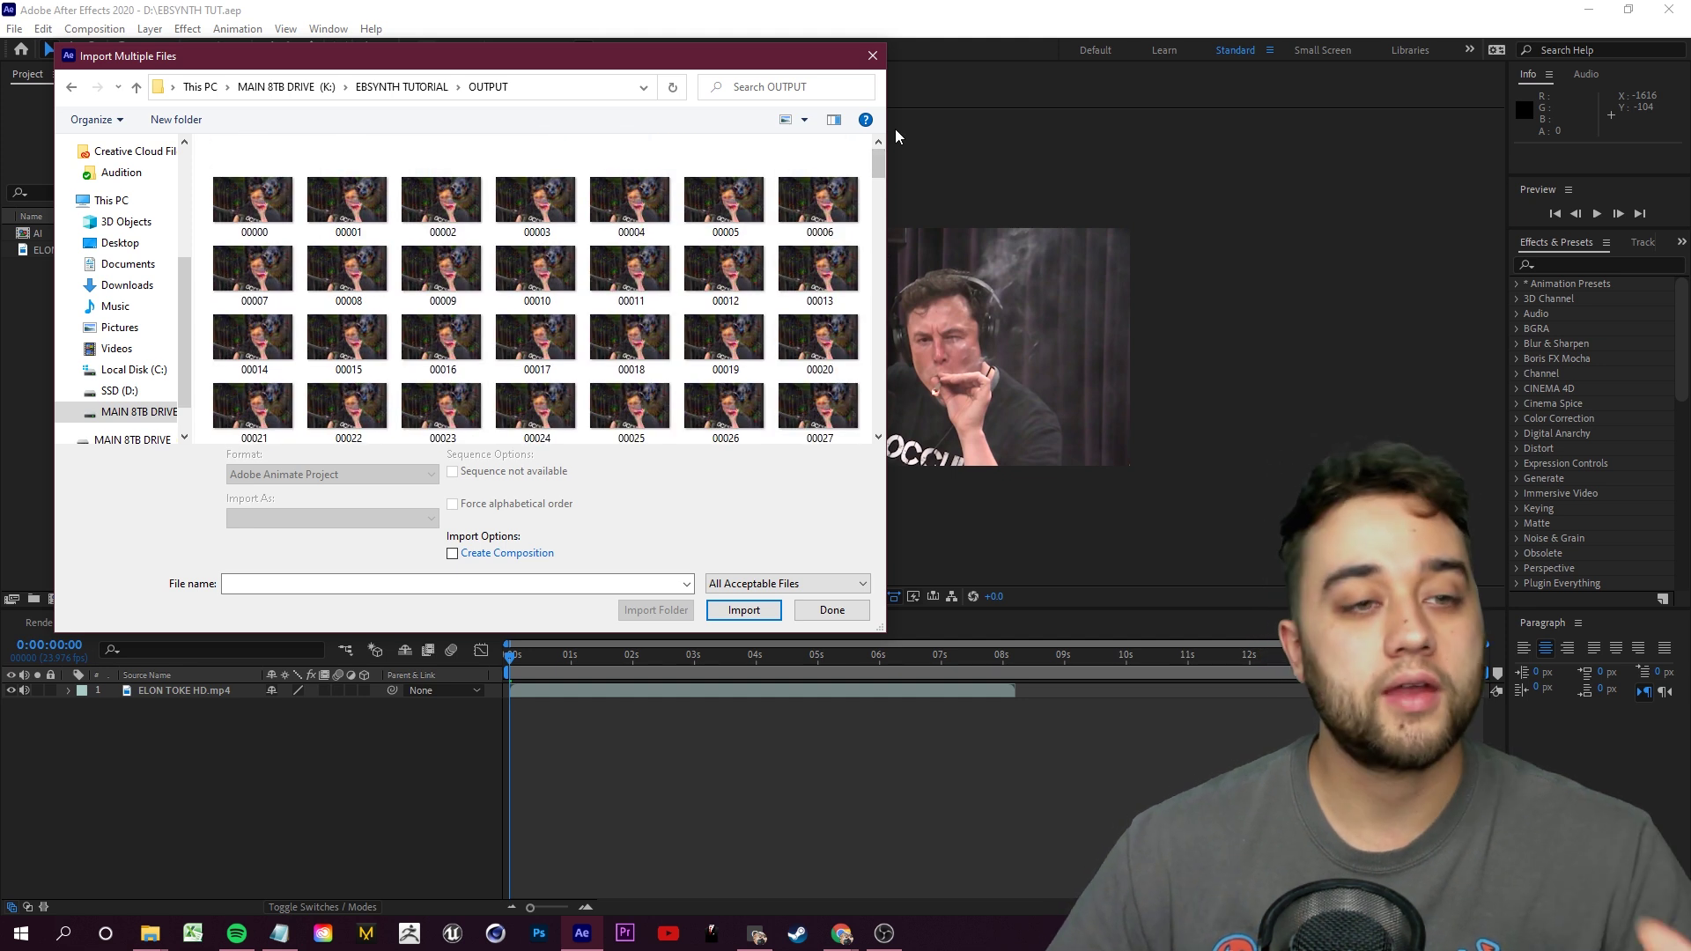
pyautogui.click(272, 210)
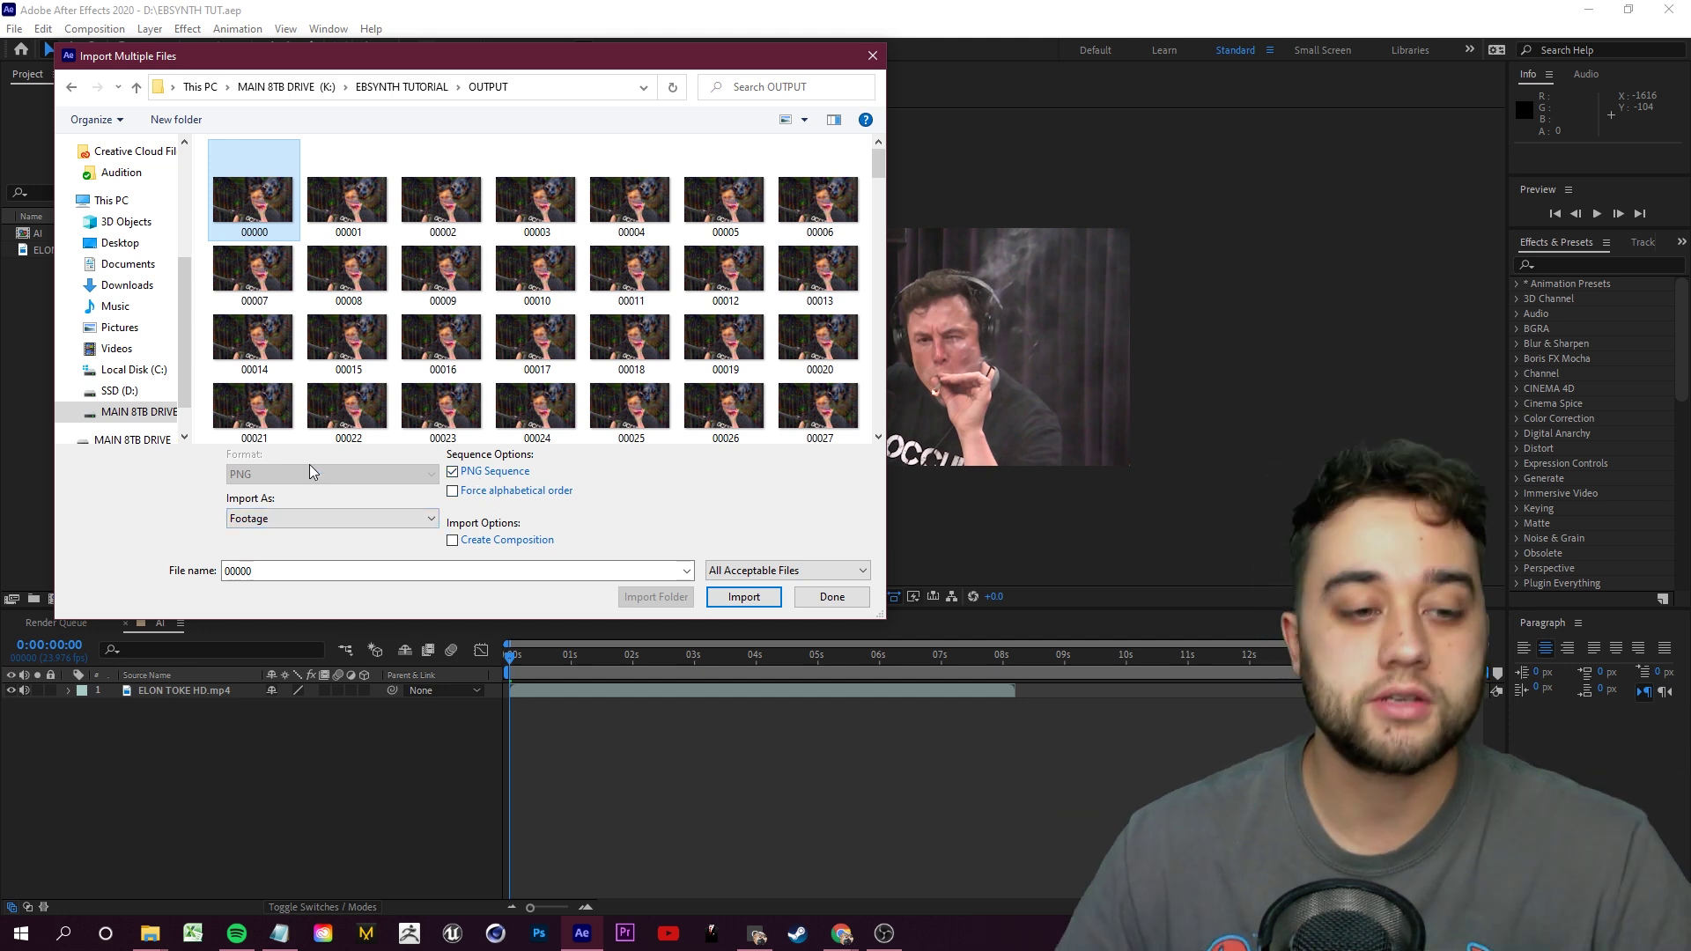
pyautogui.click(744, 598)
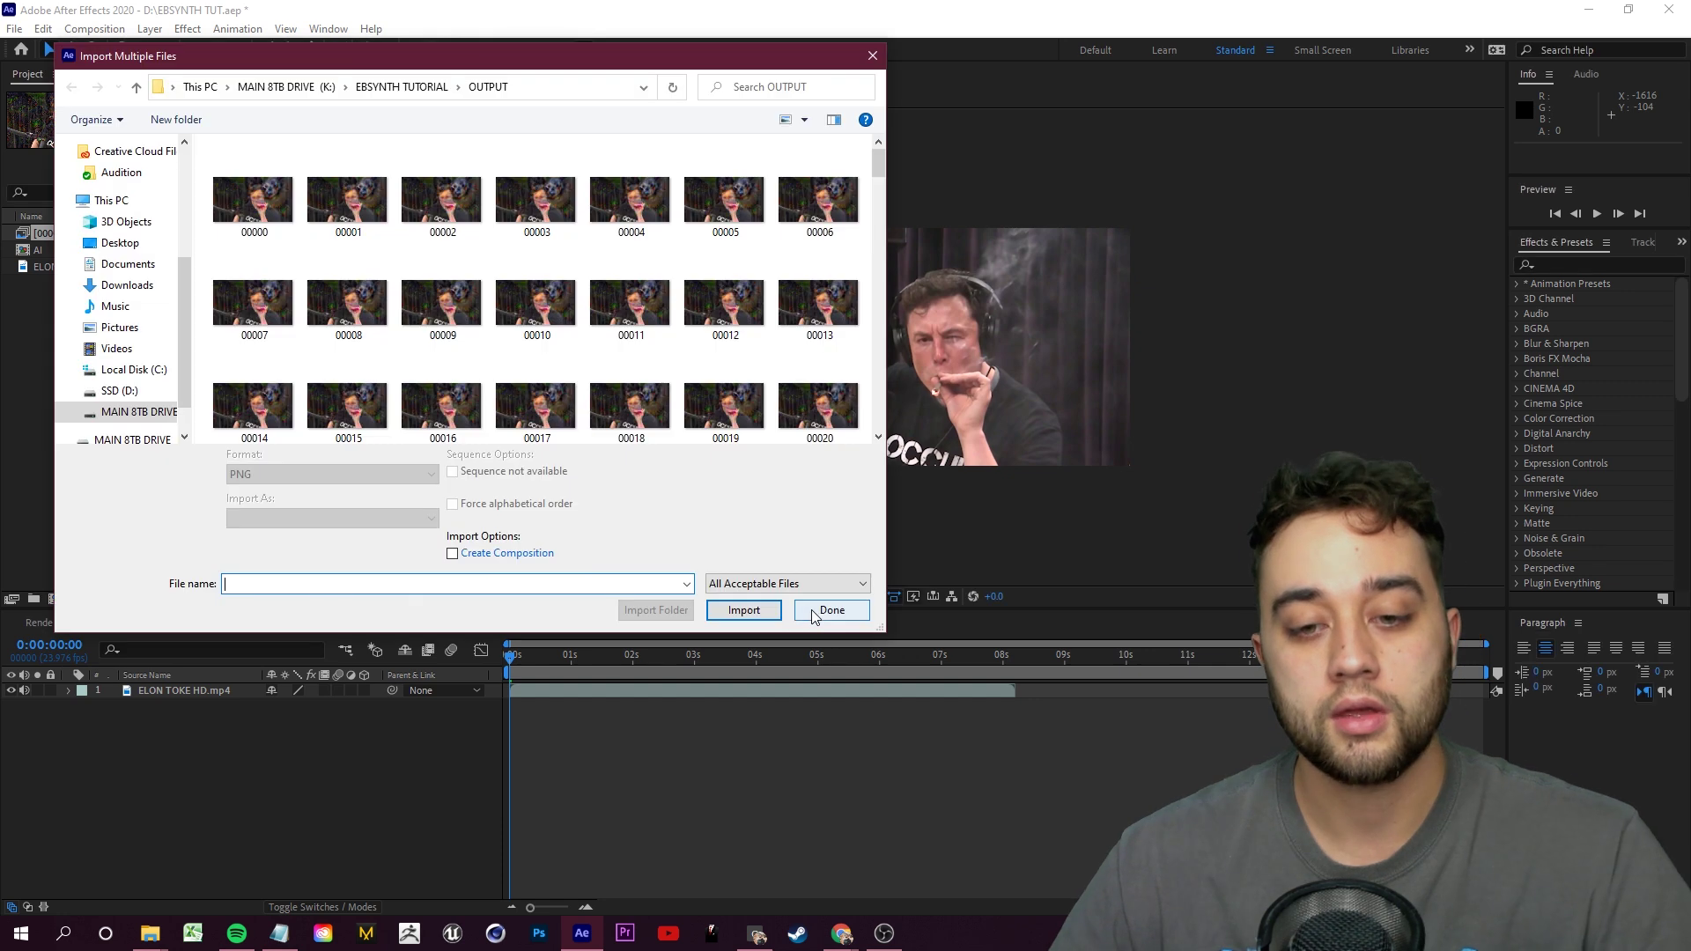
pyautogui.click(830, 610)
pyautogui.click(56, 598)
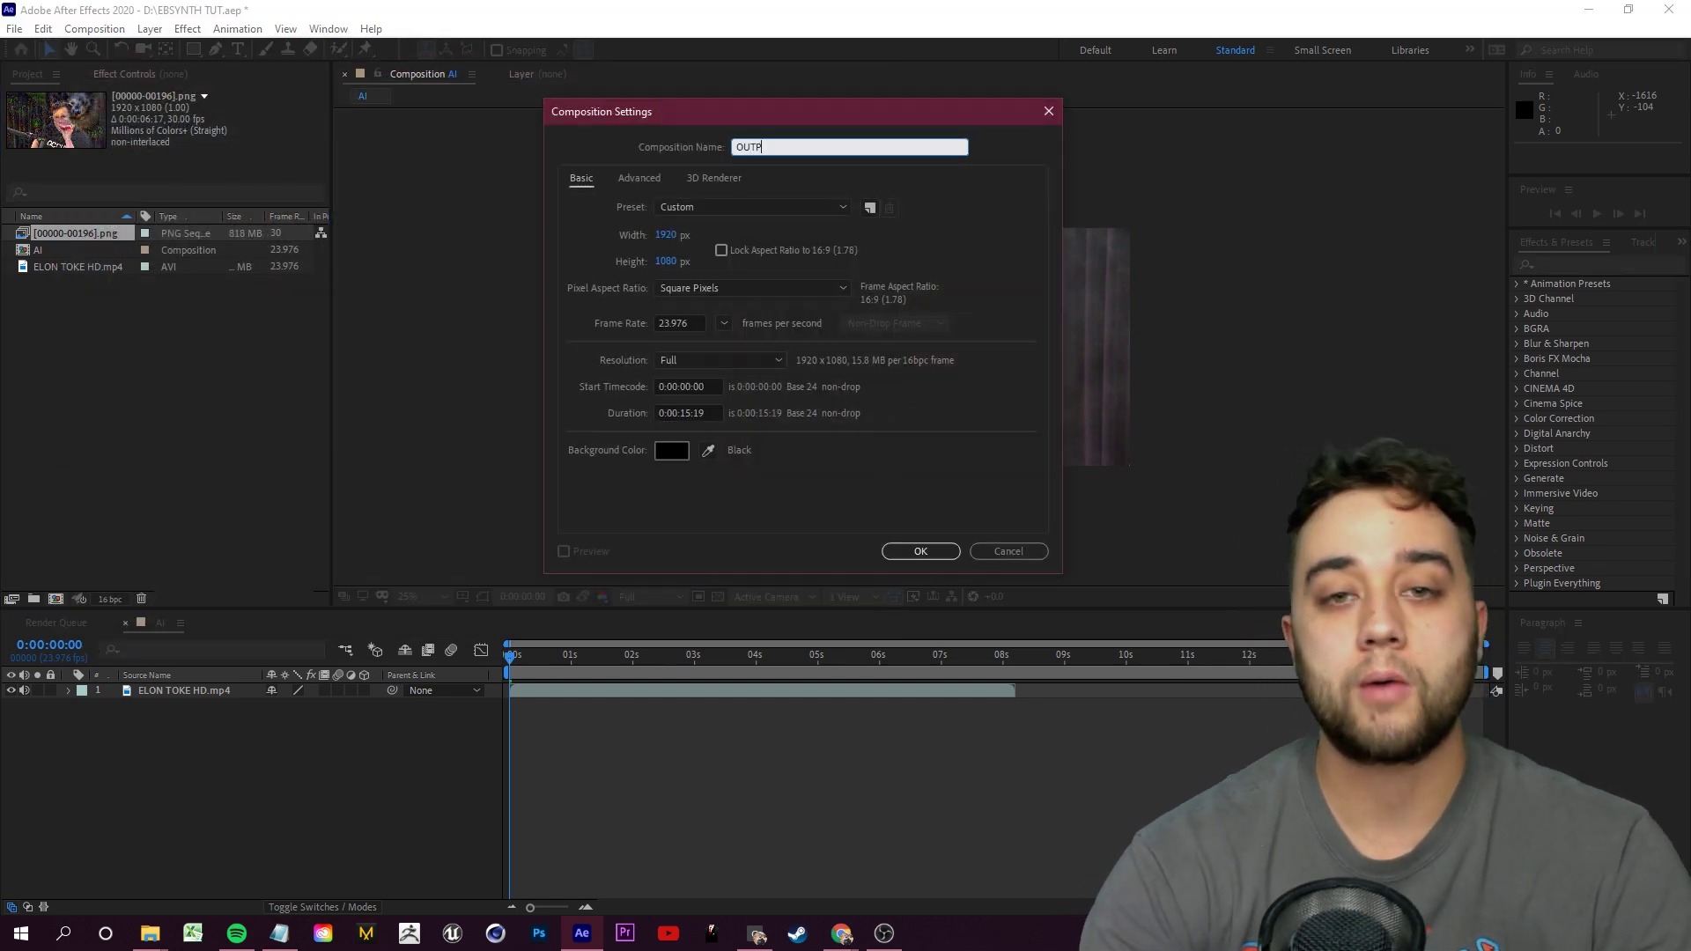
pyautogui.write('OUTPUT')
pyautogui.press('Return')
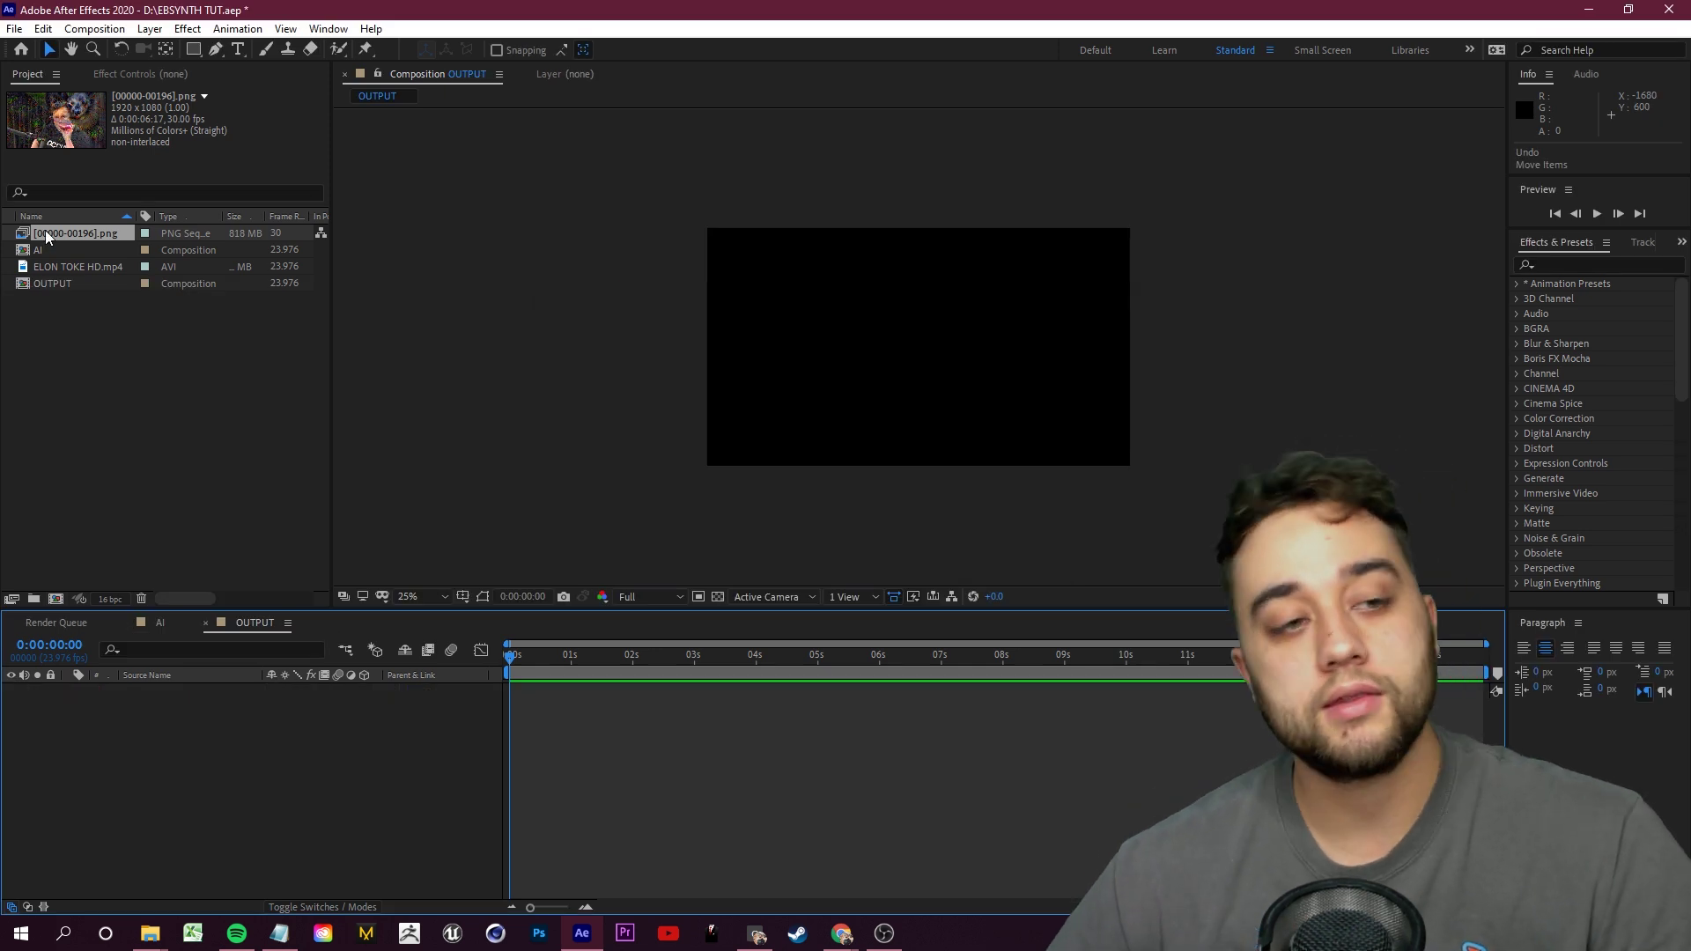
pyautogui.moveTo(47, 236); pyautogui.dragTo(607, 638)
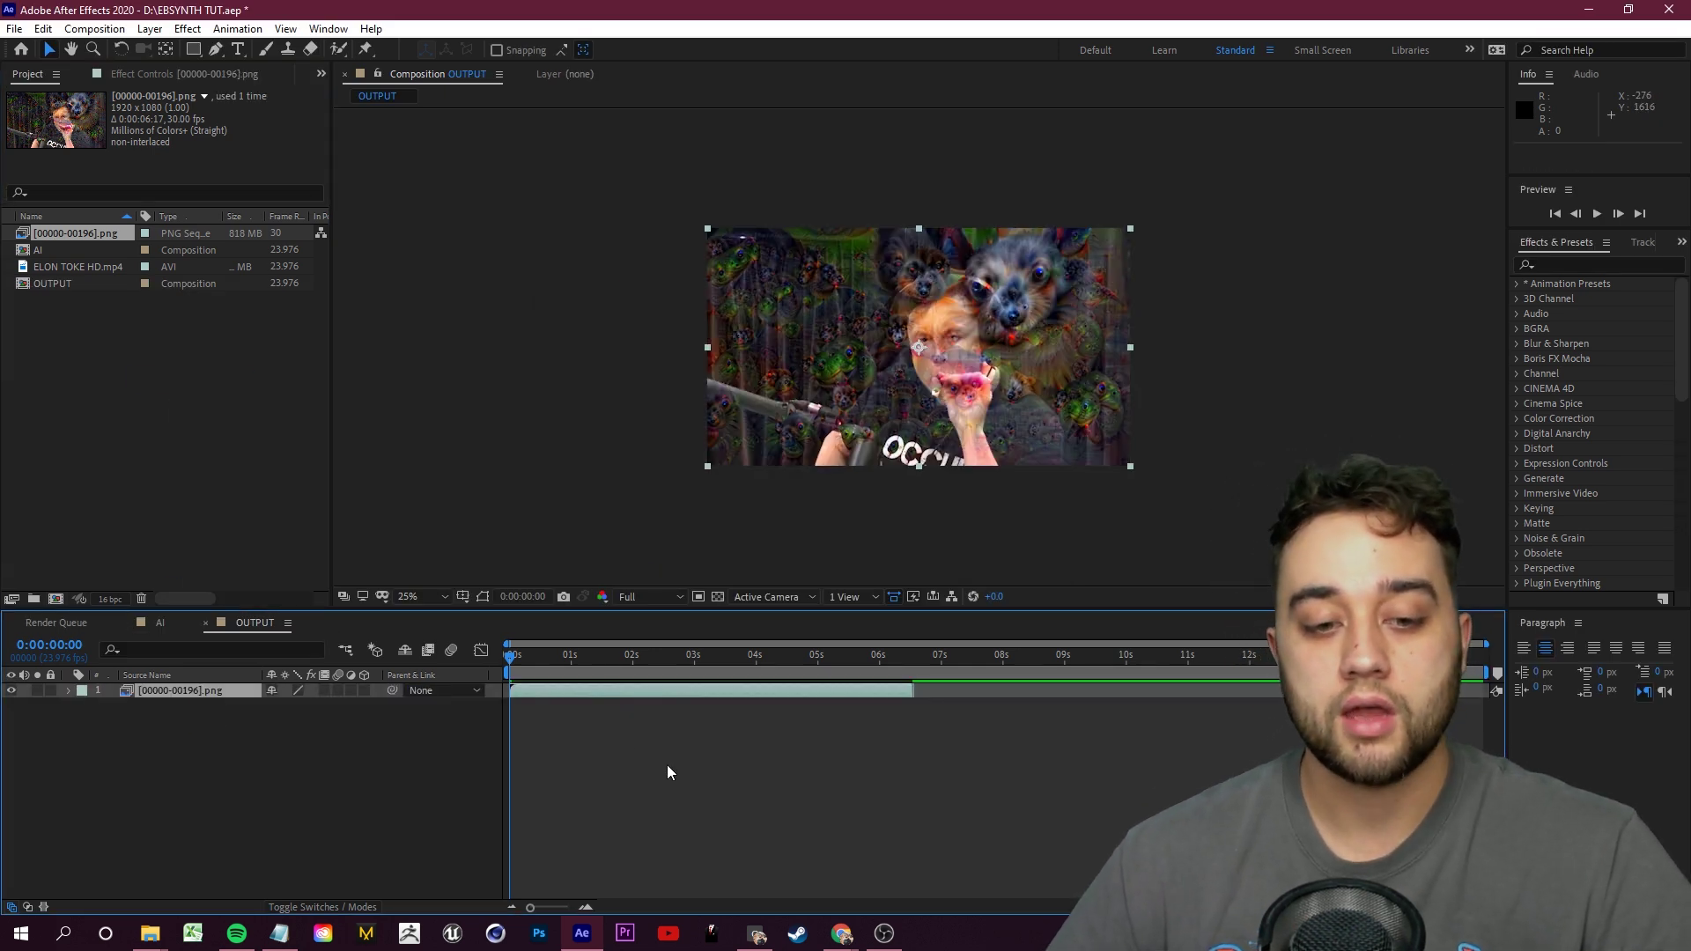
pyautogui.press('space')
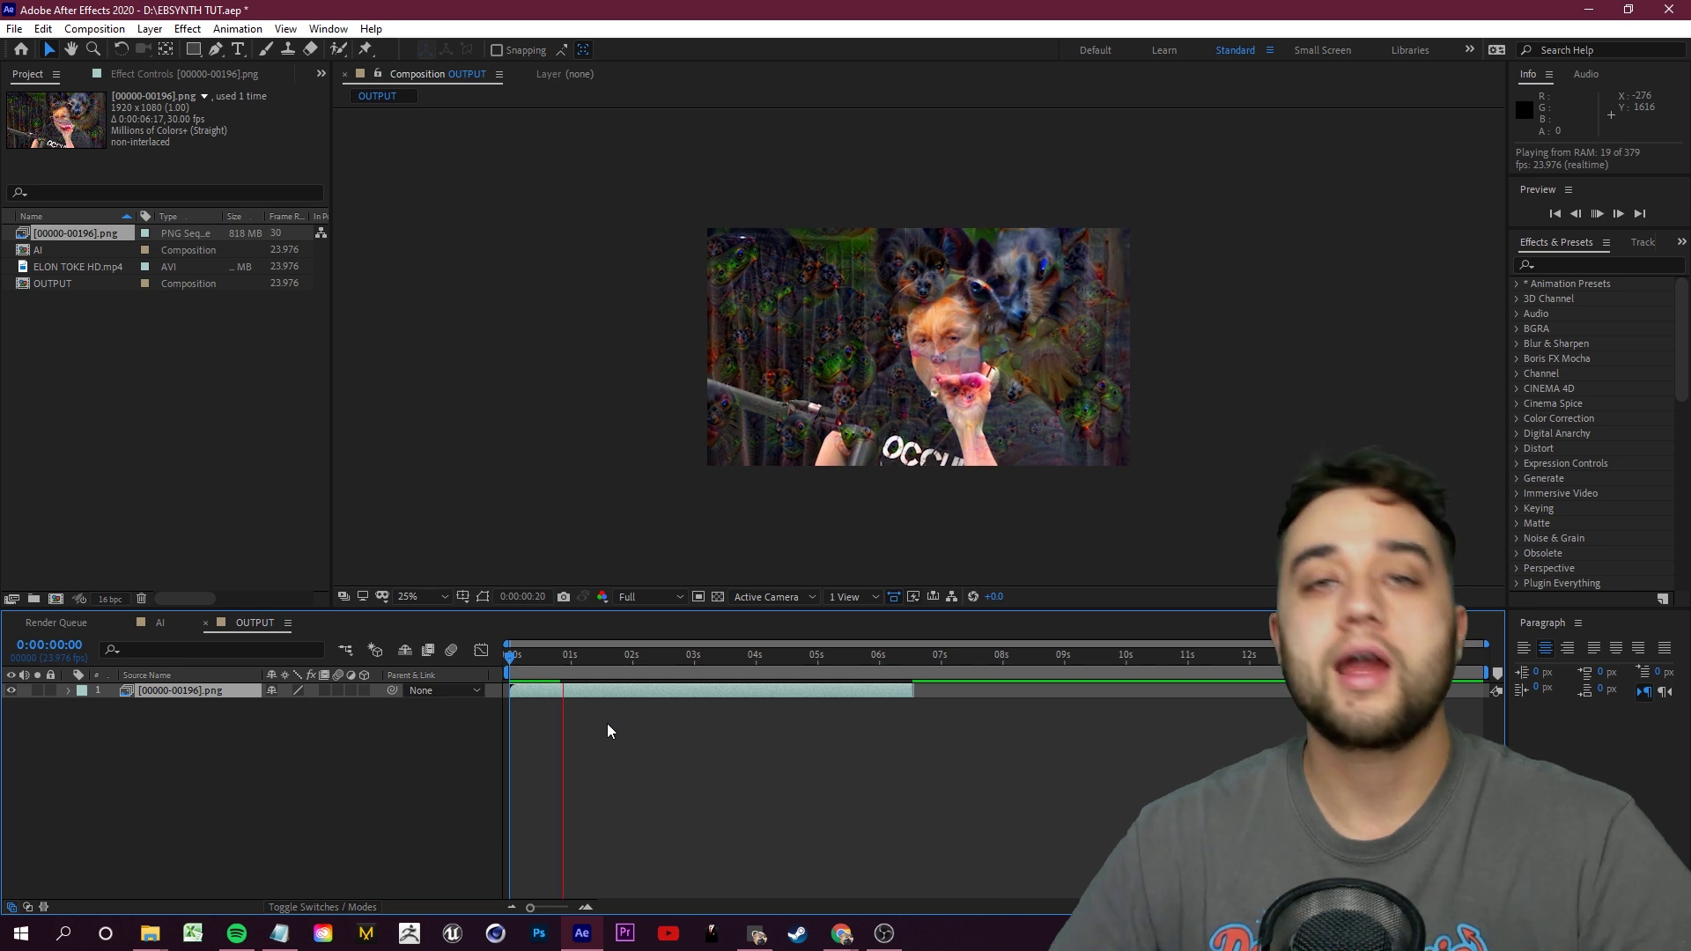
pyautogui.press('.')
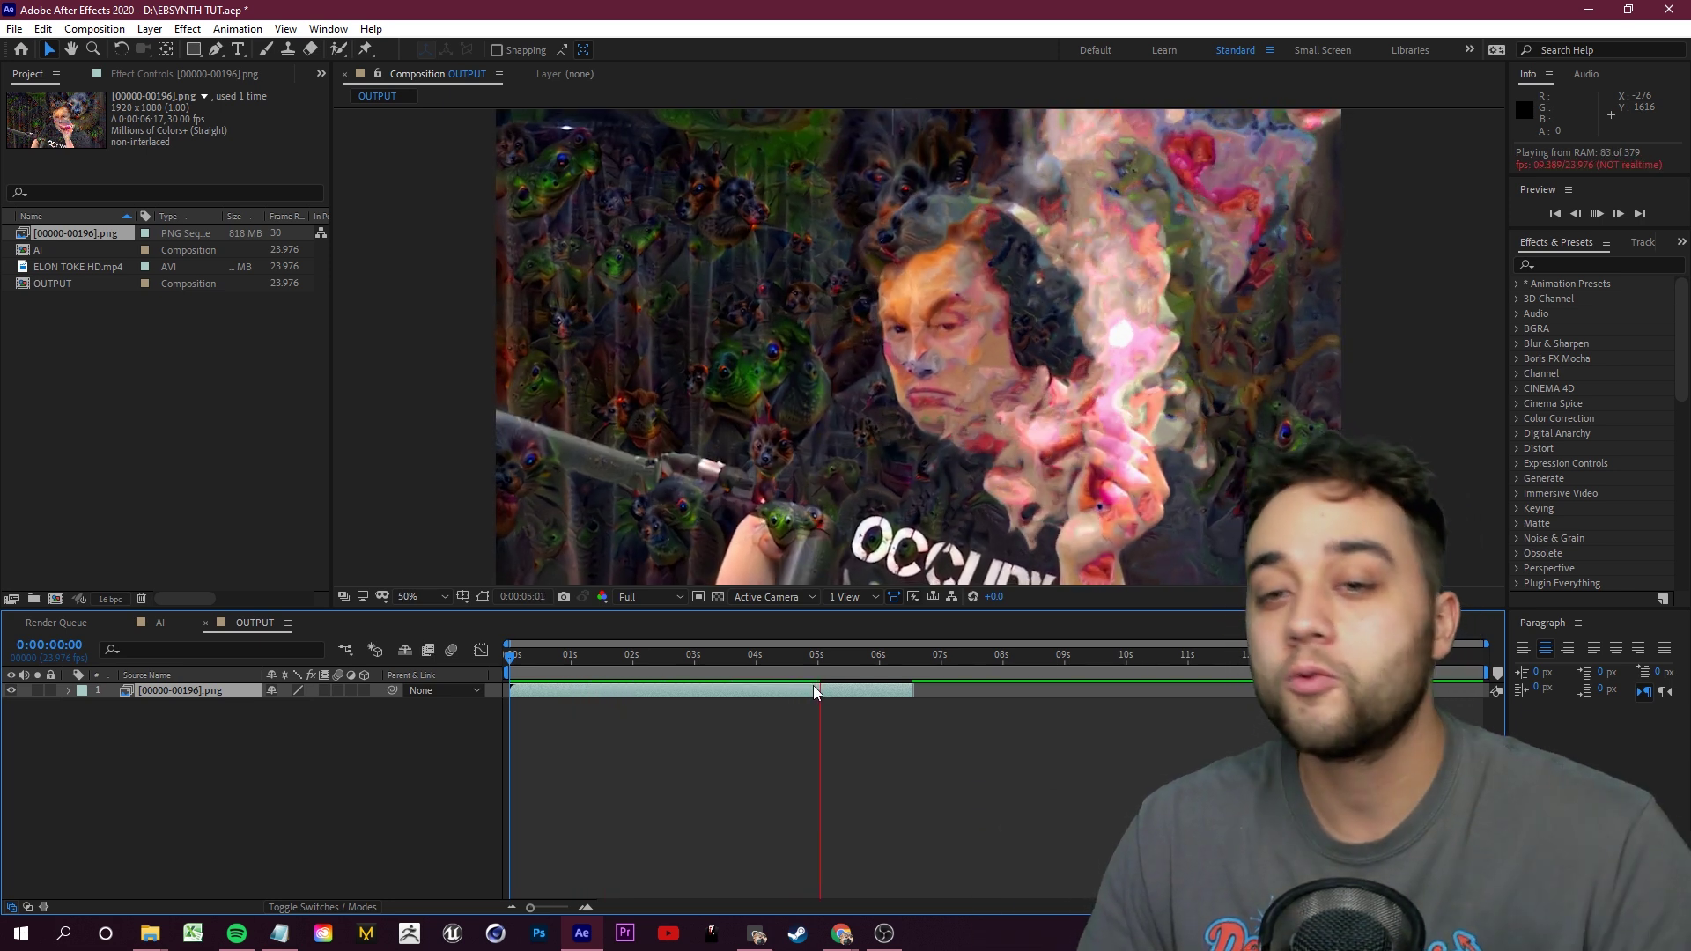
pyautogui.press('space')
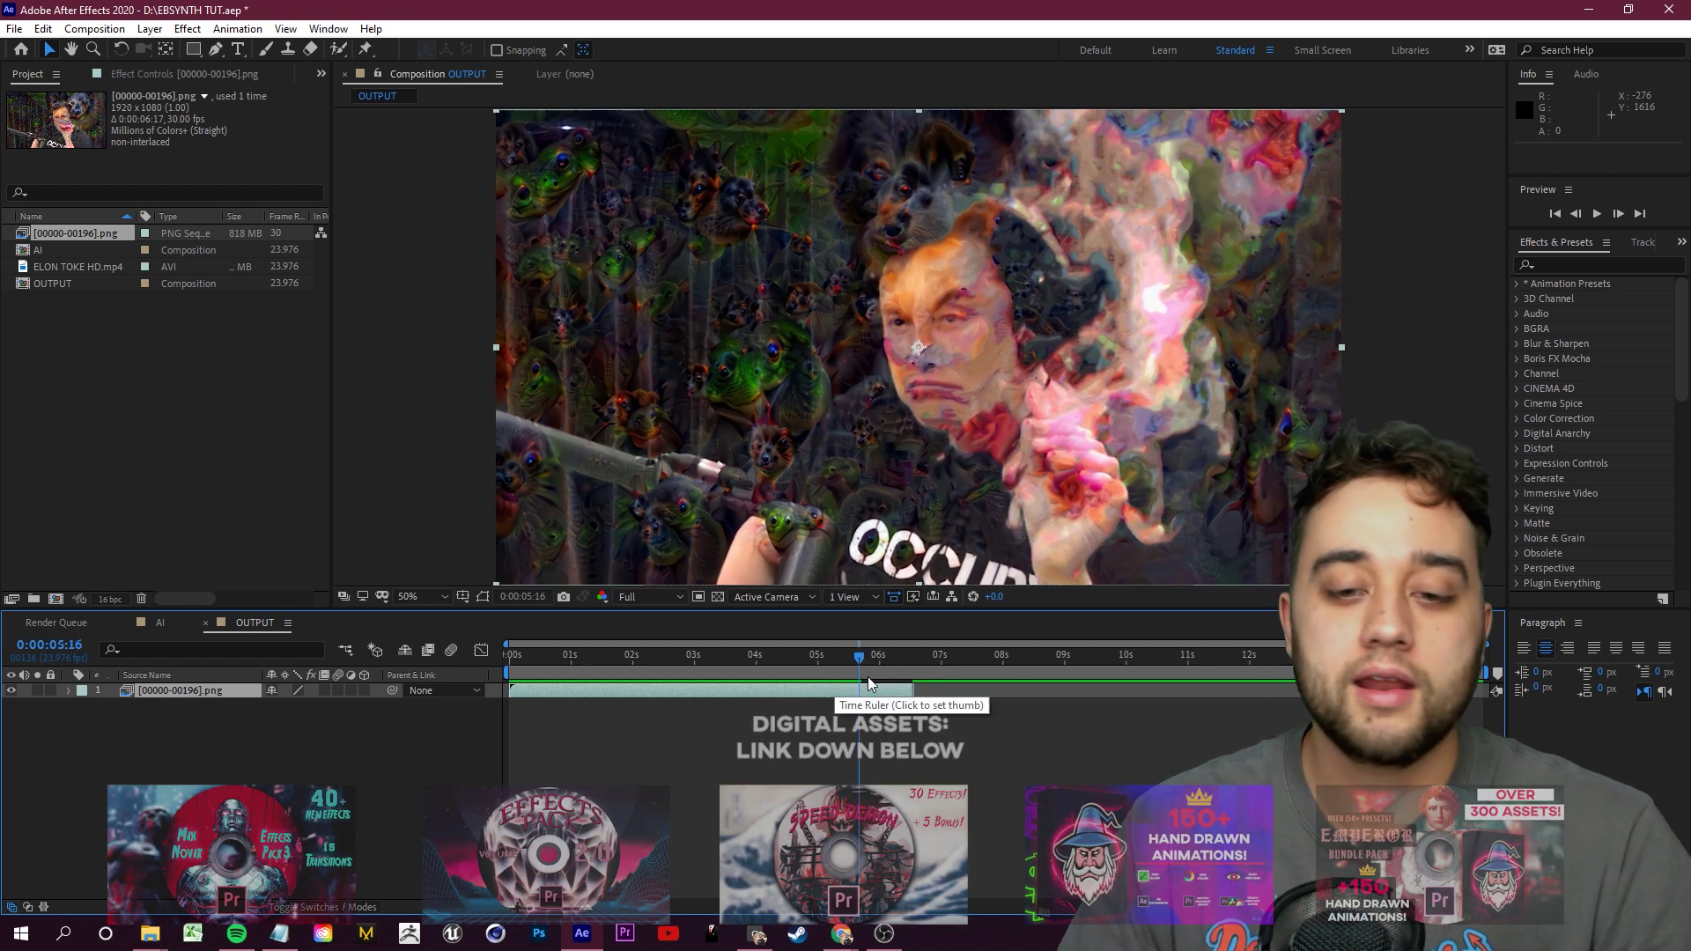
pyautogui.moveTo(868, 683); pyautogui.dragTo(509, 671)
pyautogui.moveTo(1032, 477); pyautogui.dragTo(918, 417)
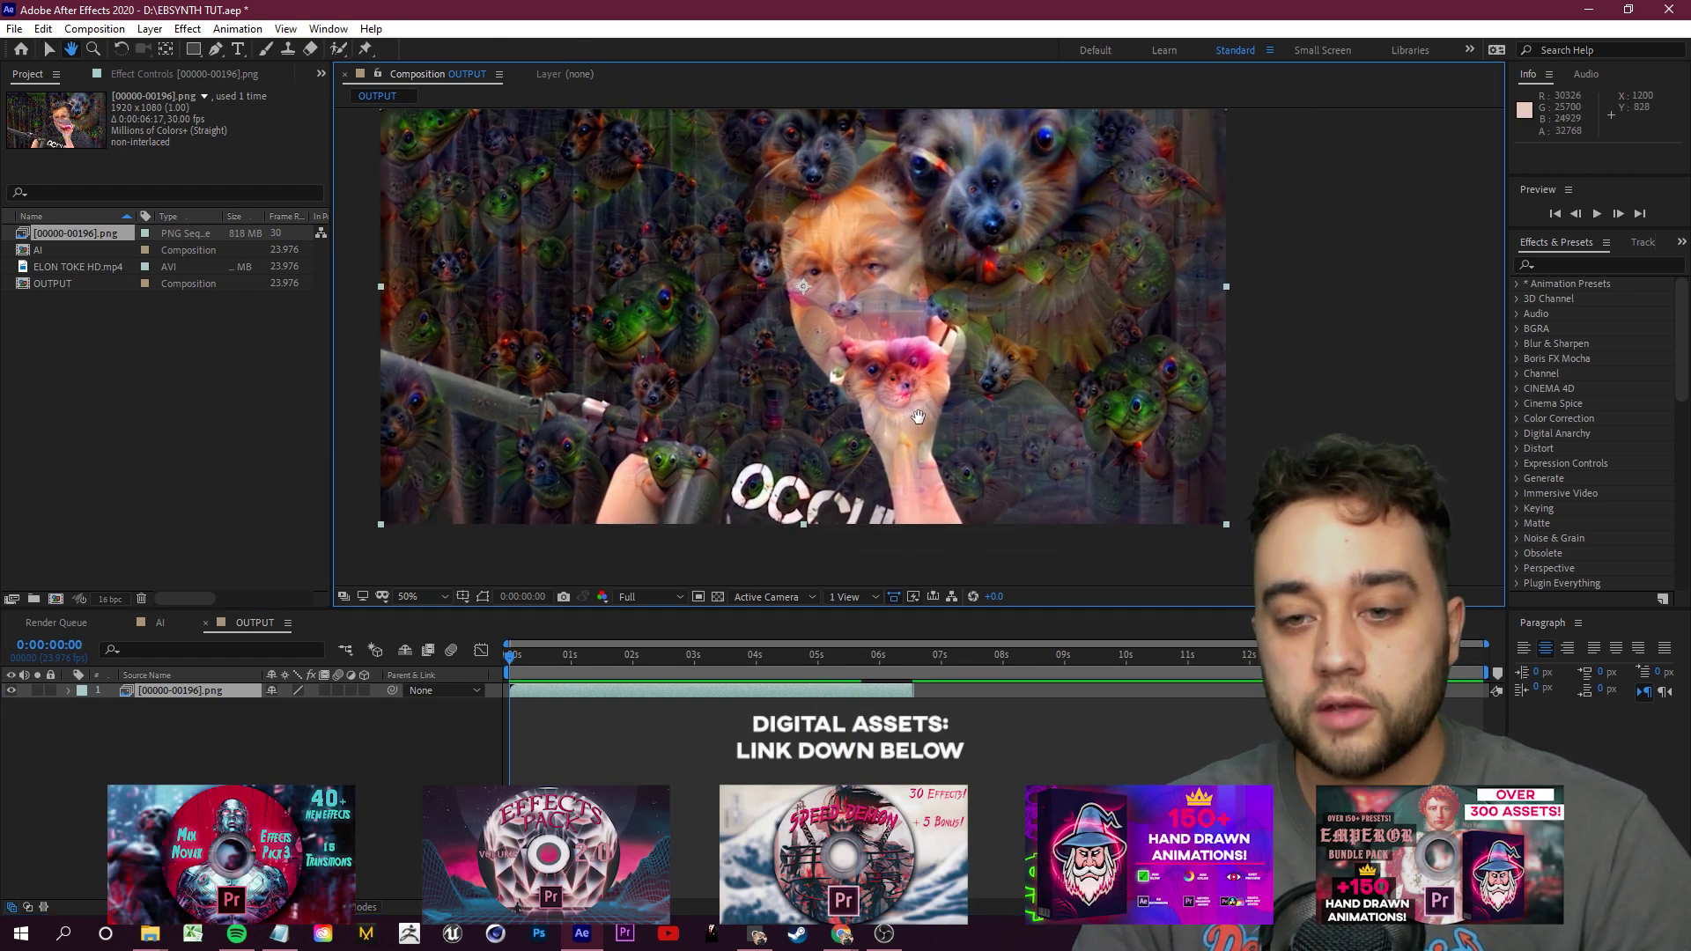
pyautogui.scroll(5, 917, 417)
pyautogui.scroll(-5, 974, 445)
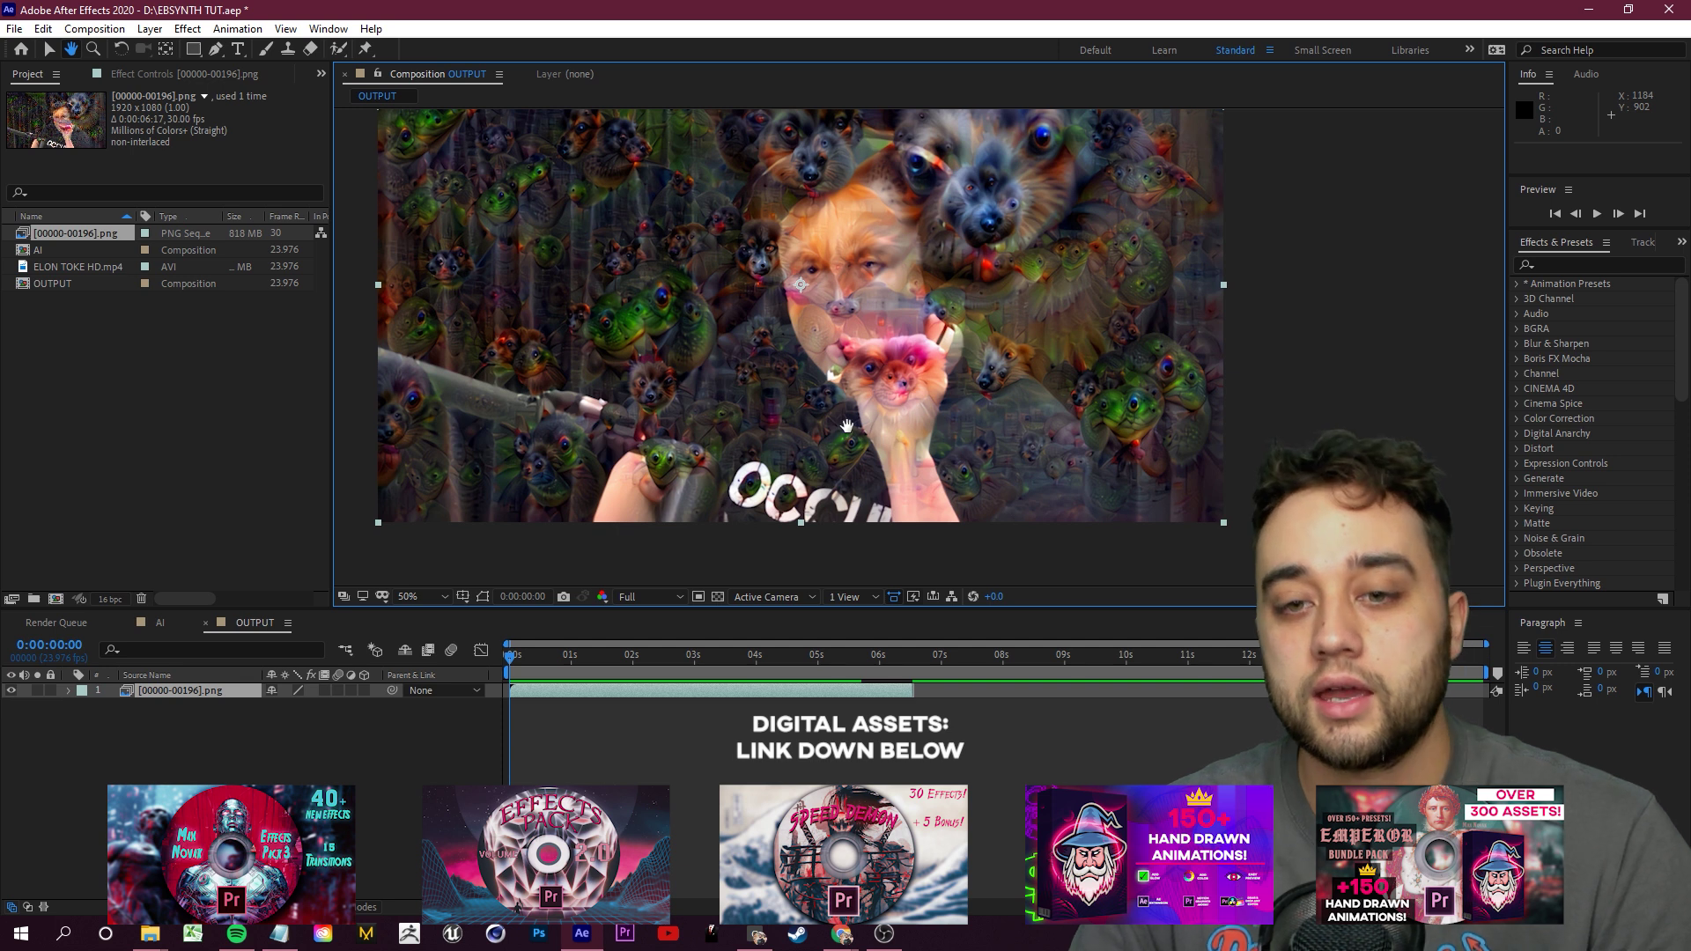
pyautogui.scroll(7, 837, 407)
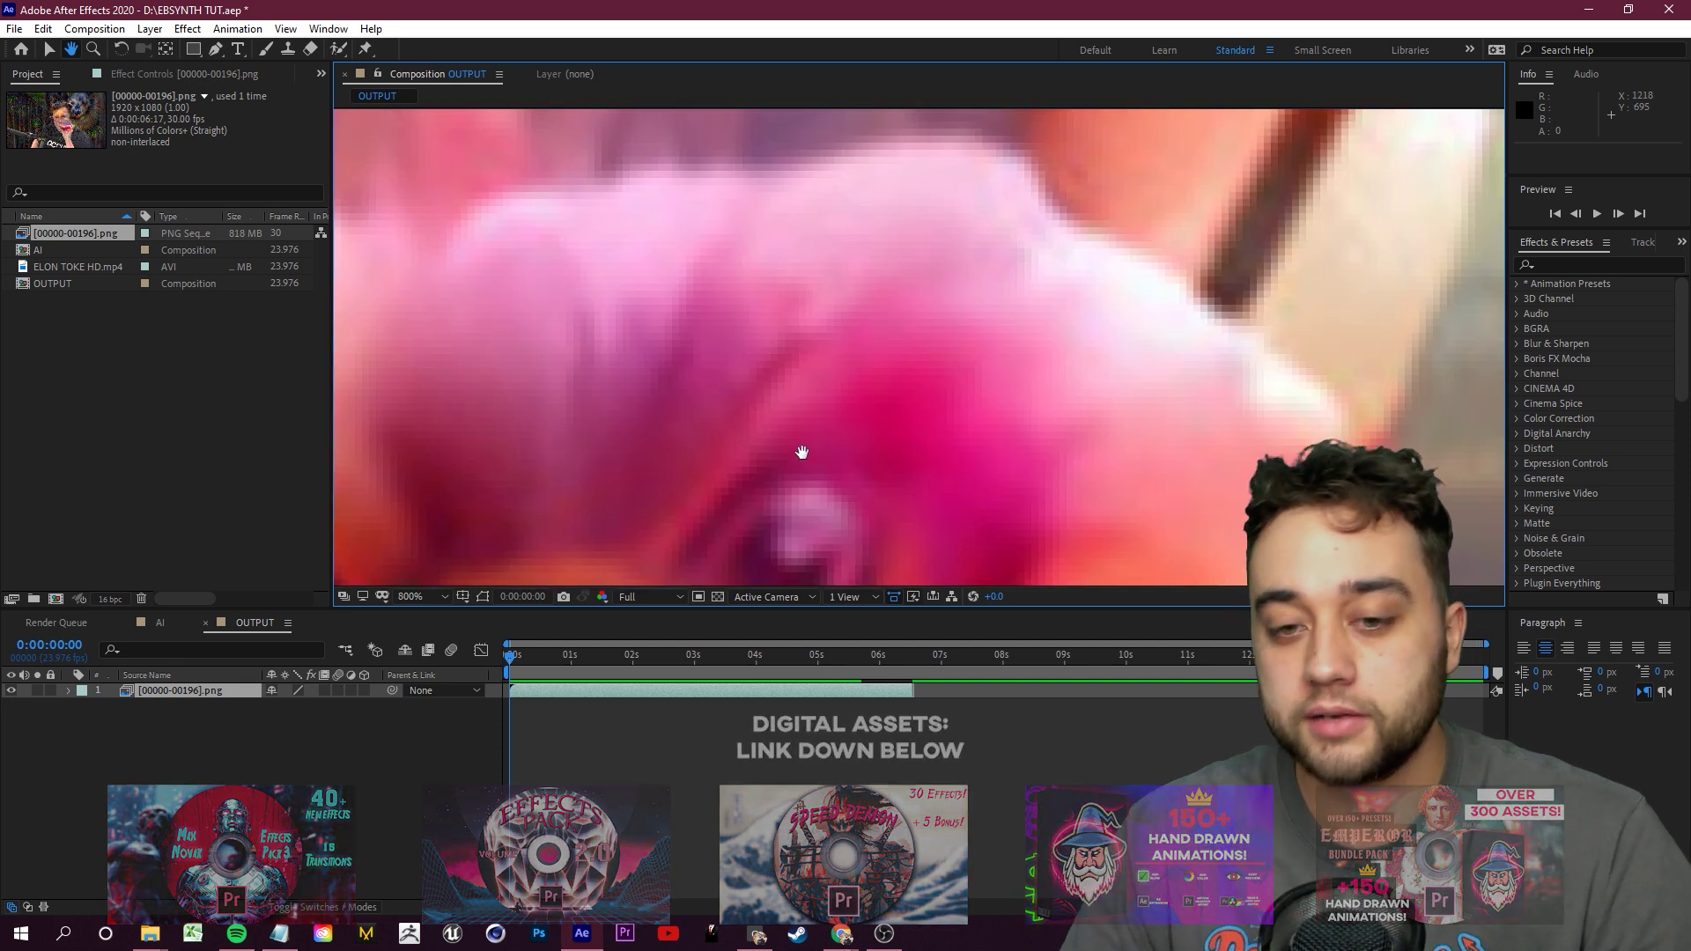
pyautogui.scroll(-7, 833, 452)
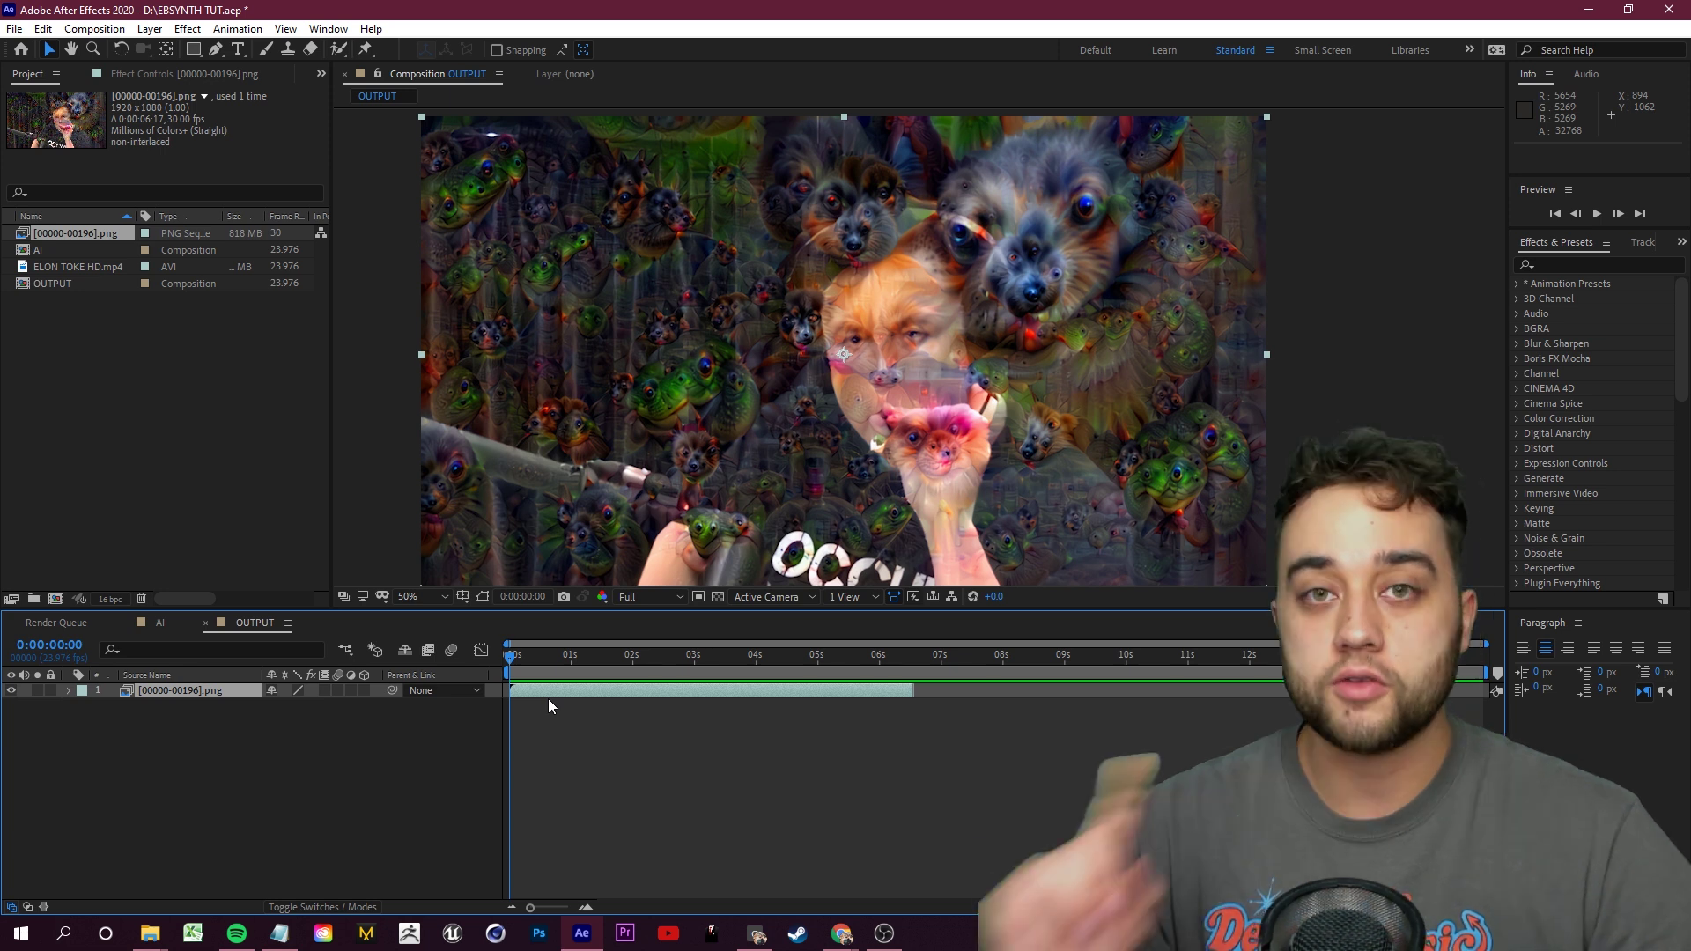
pyautogui.moveTo(510, 656)
pyautogui.mouseDown()
pyautogui.moveTo(733, 663)
pyautogui.moveTo(517, 669)
pyautogui.mouseUp()
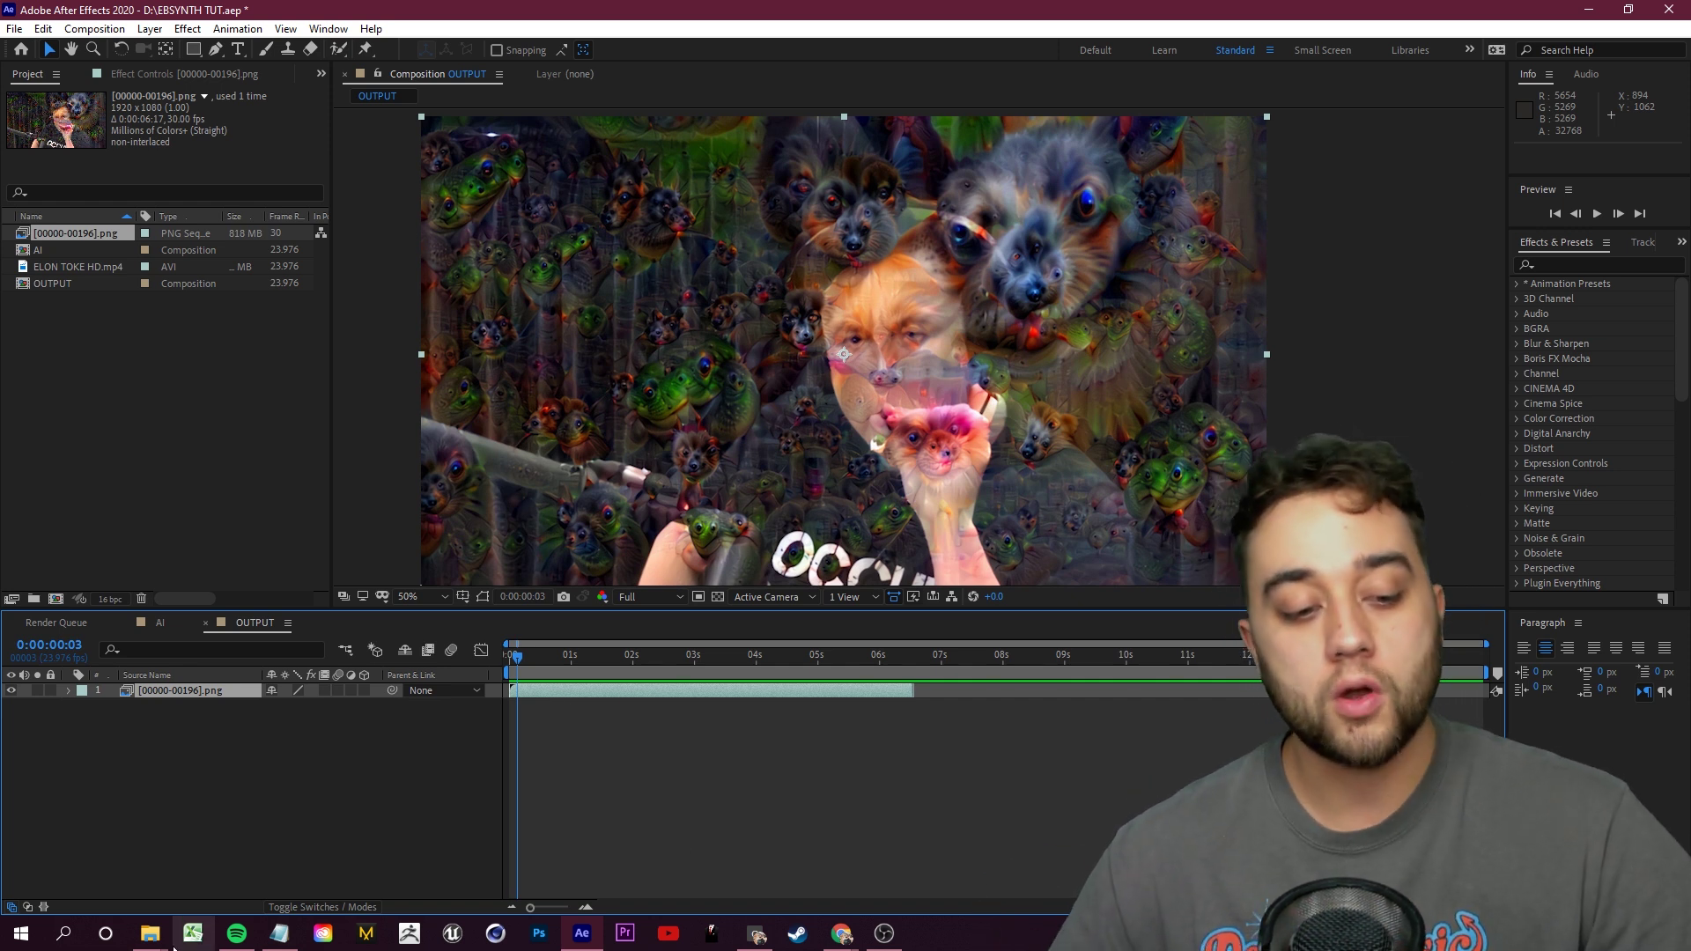
# Paste frame ELON TOKE HD_00067 from INPUT\AI into the KEYFRAMES folder
pyautogui.moveTo(167, 941)
pyautogui.click(83, 863)
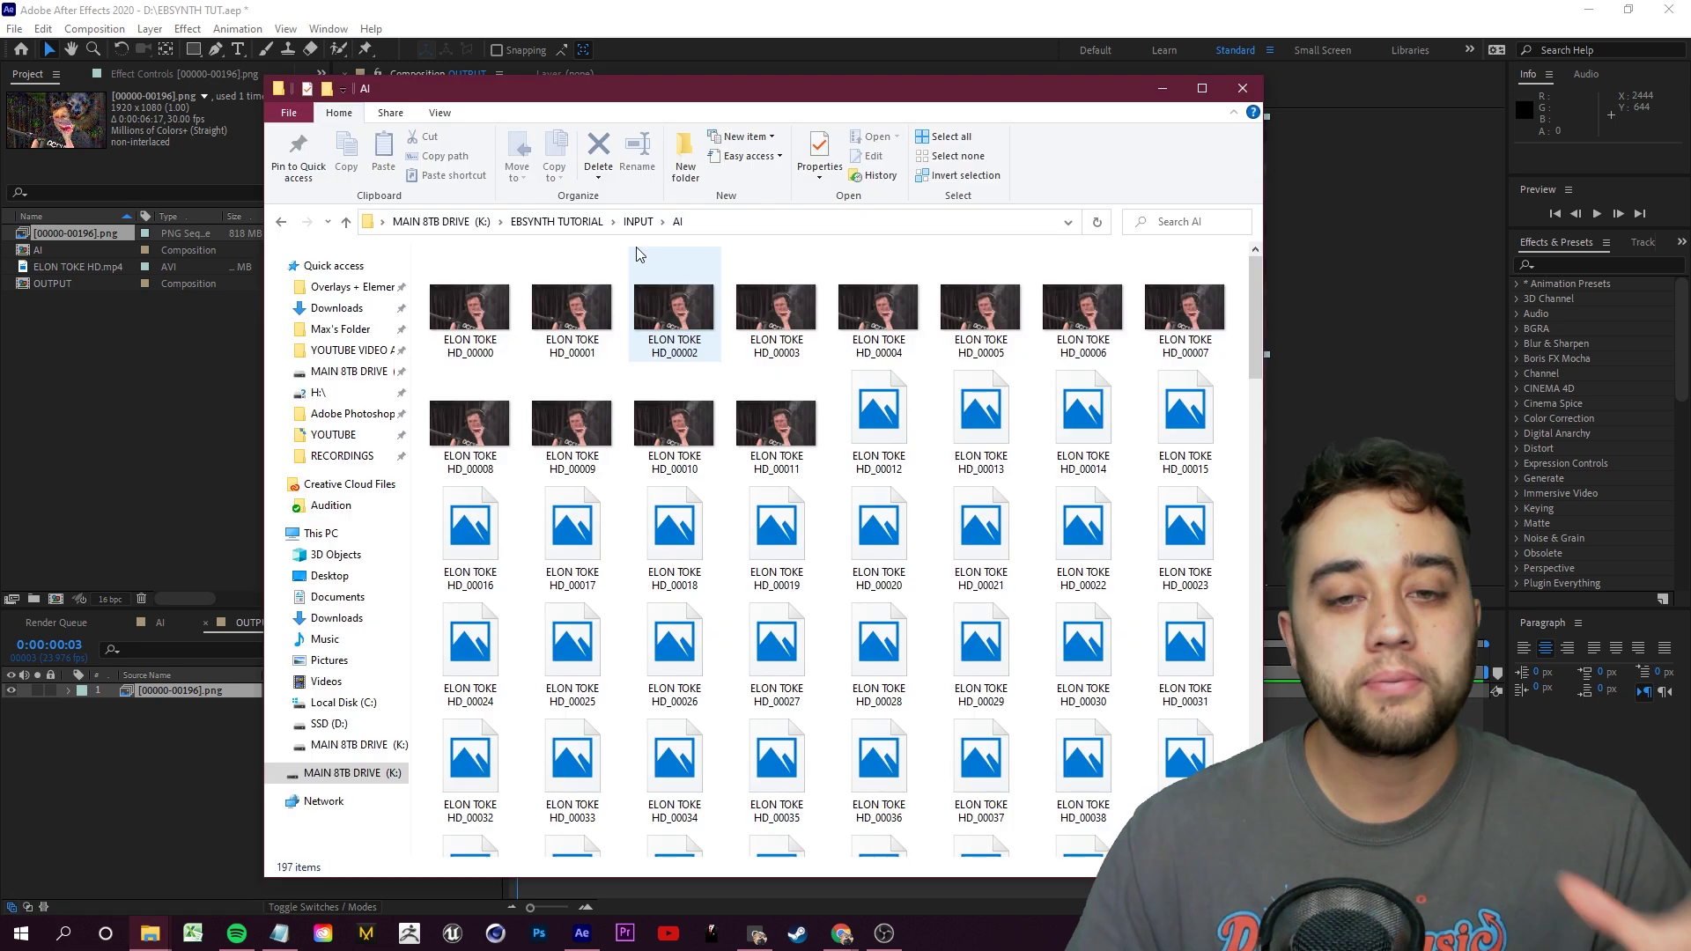
pyautogui.moveTo(1252, 323); pyautogui.dragTo(1252, 438)
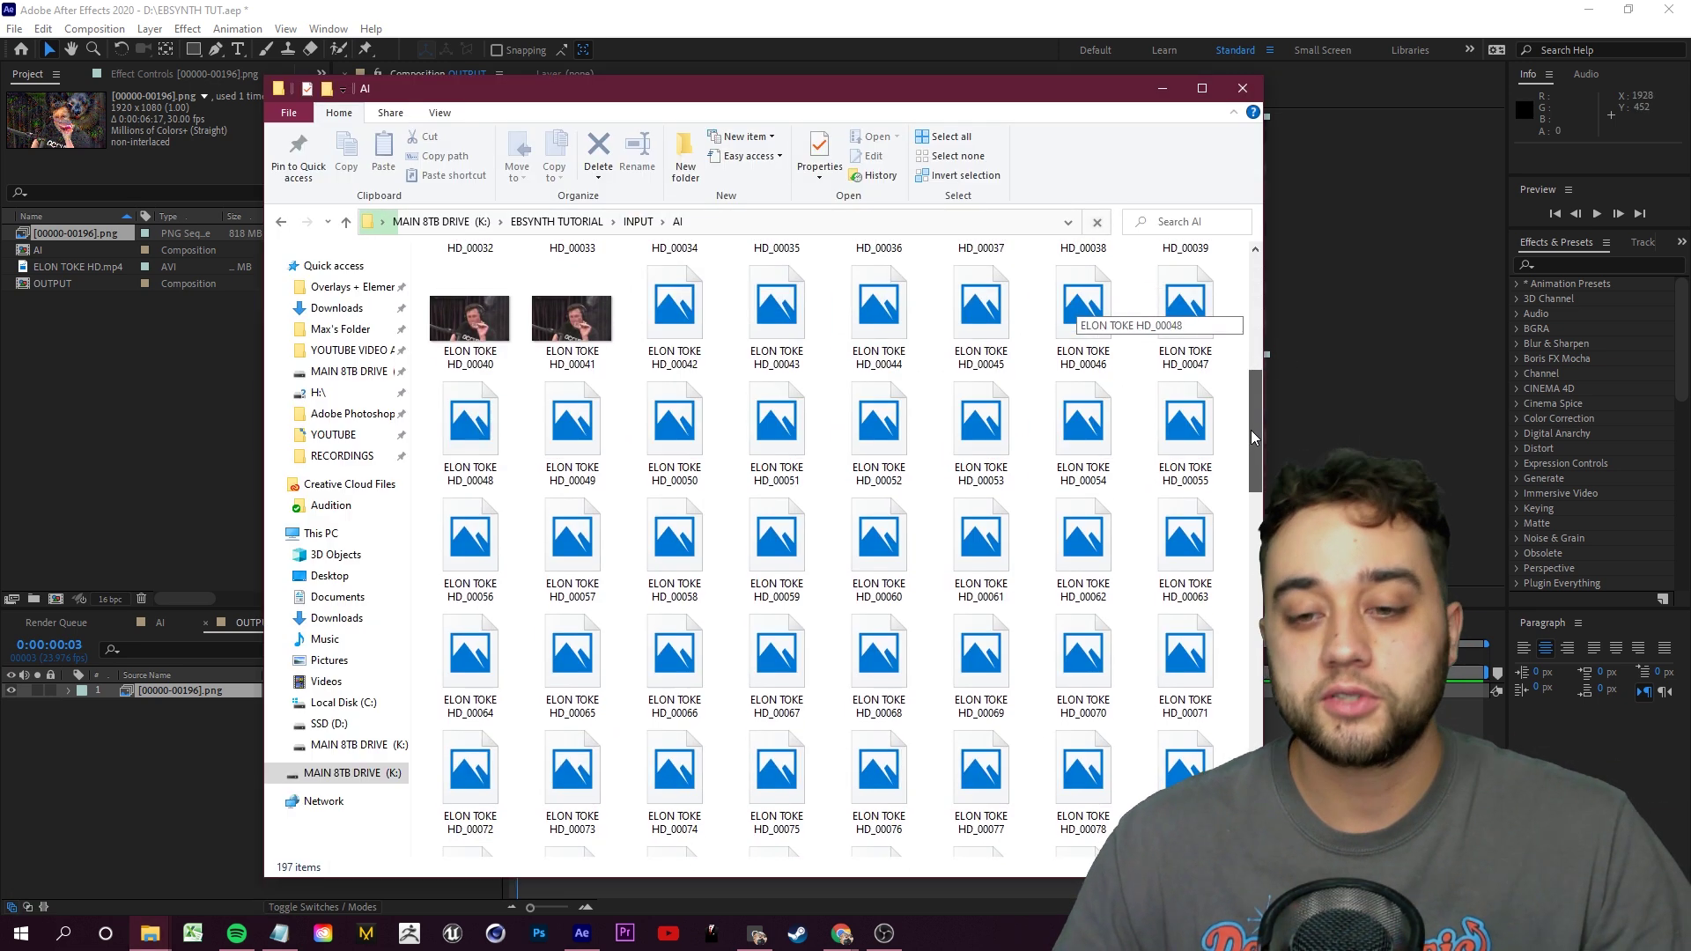
pyautogui.scroll(2, 1252, 383)
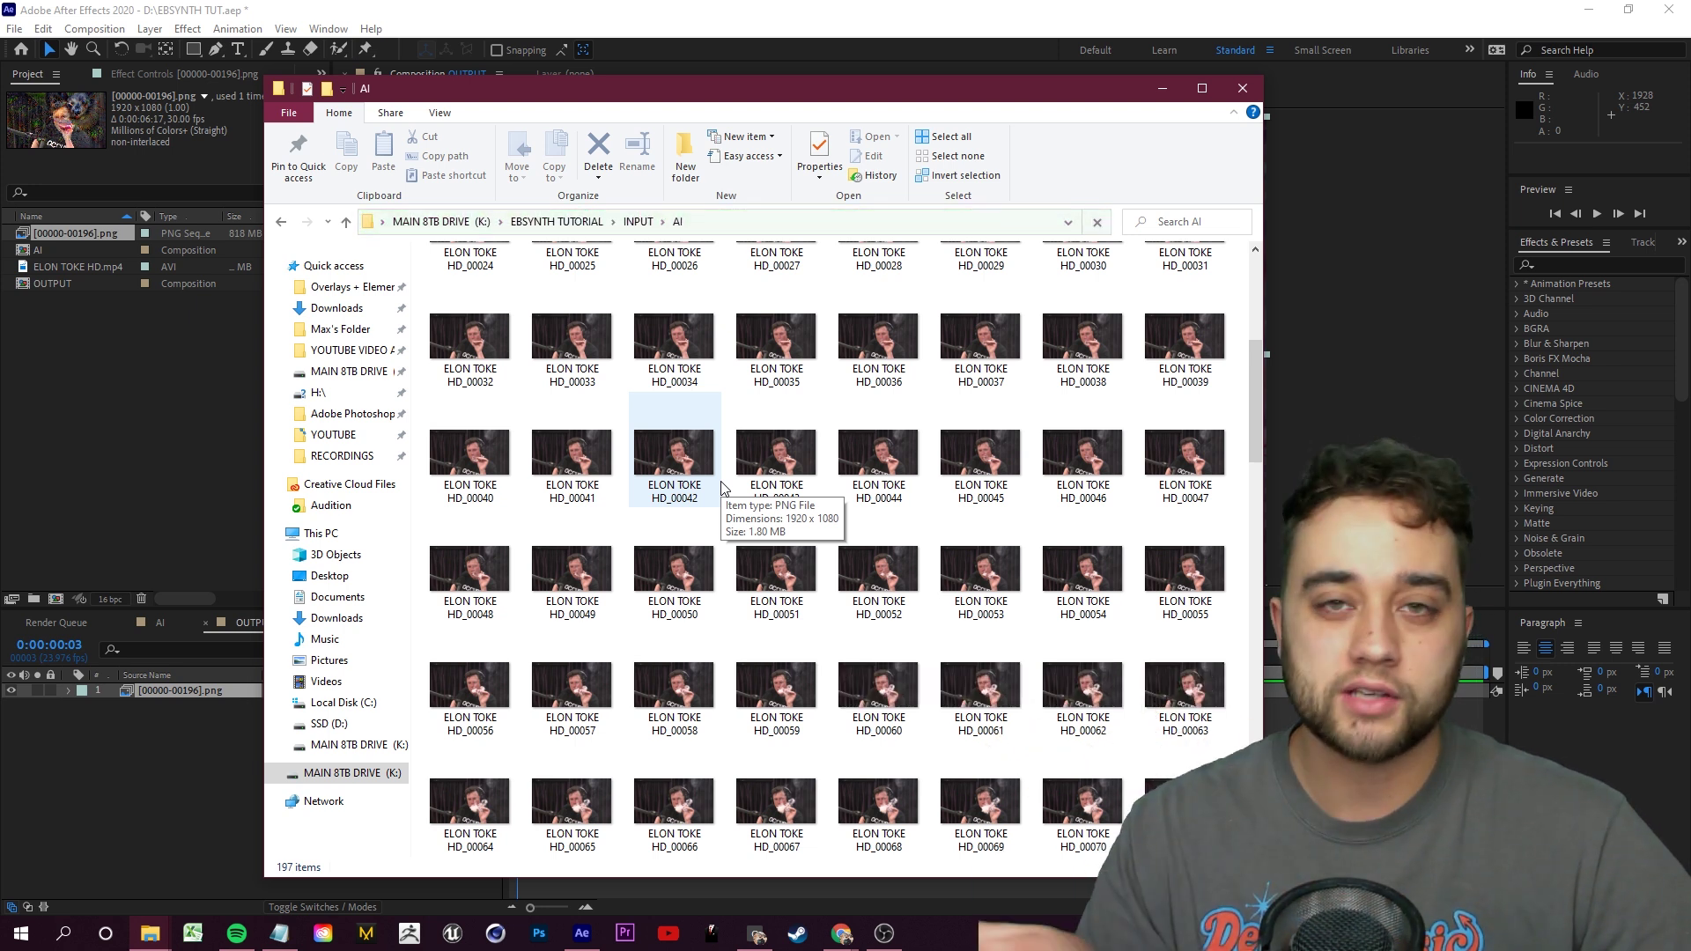
pyautogui.scroll(-3, 722, 487)
pyautogui.click(799, 452)
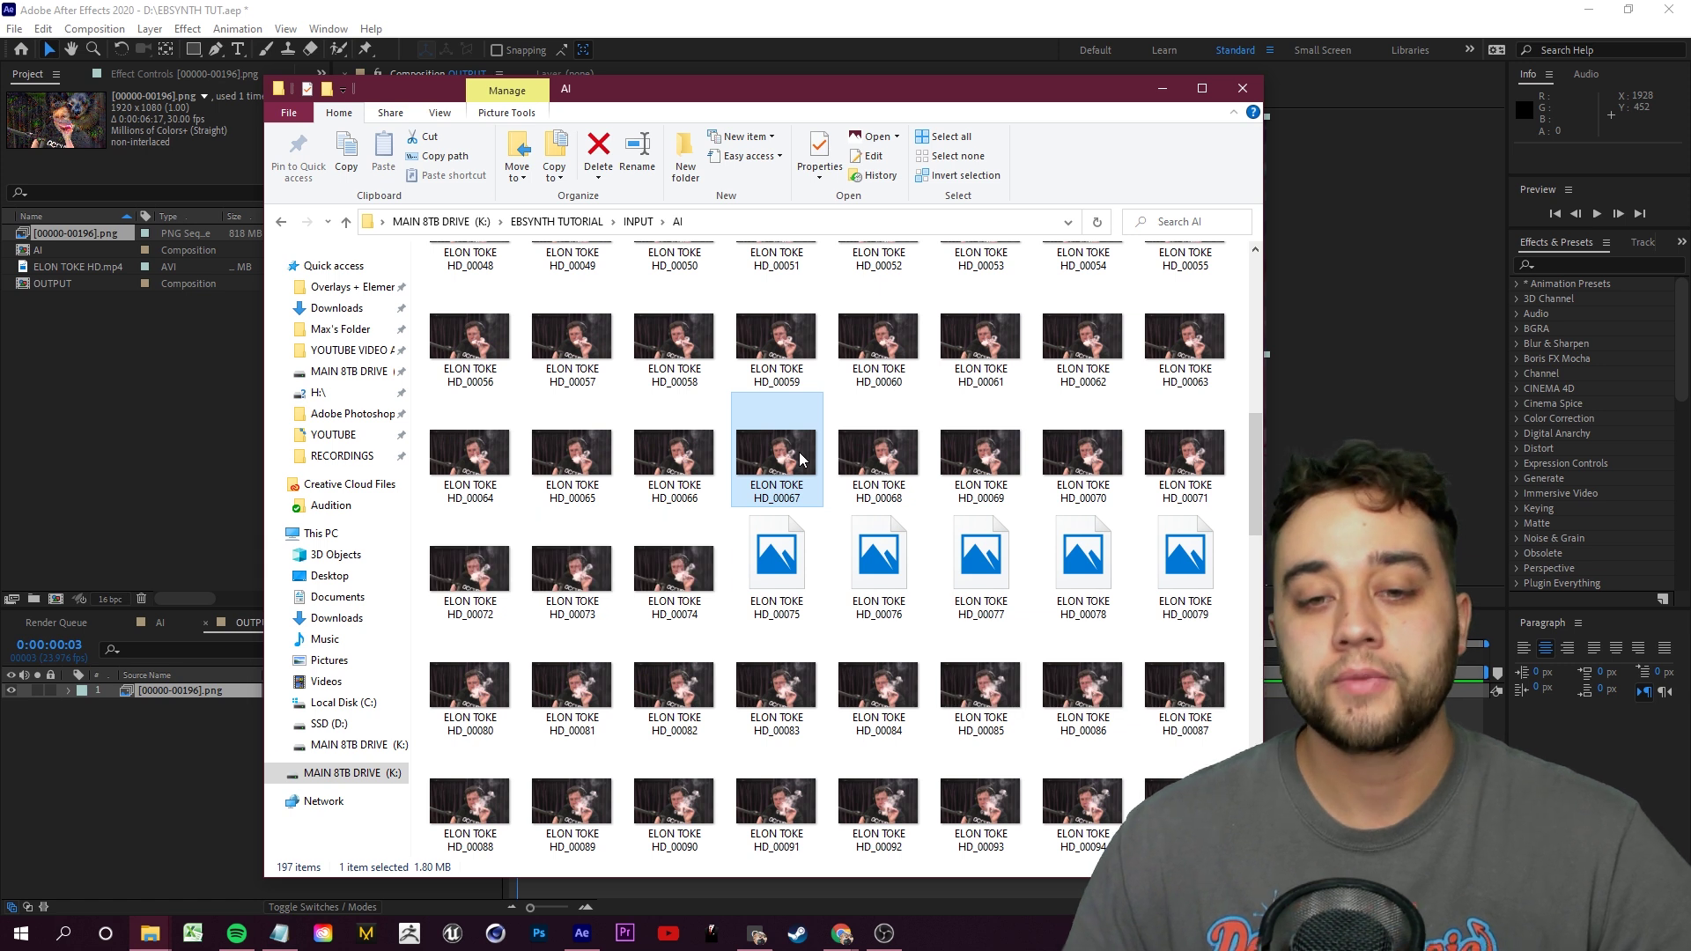
pyautogui.hotkey('alt', 'Up')
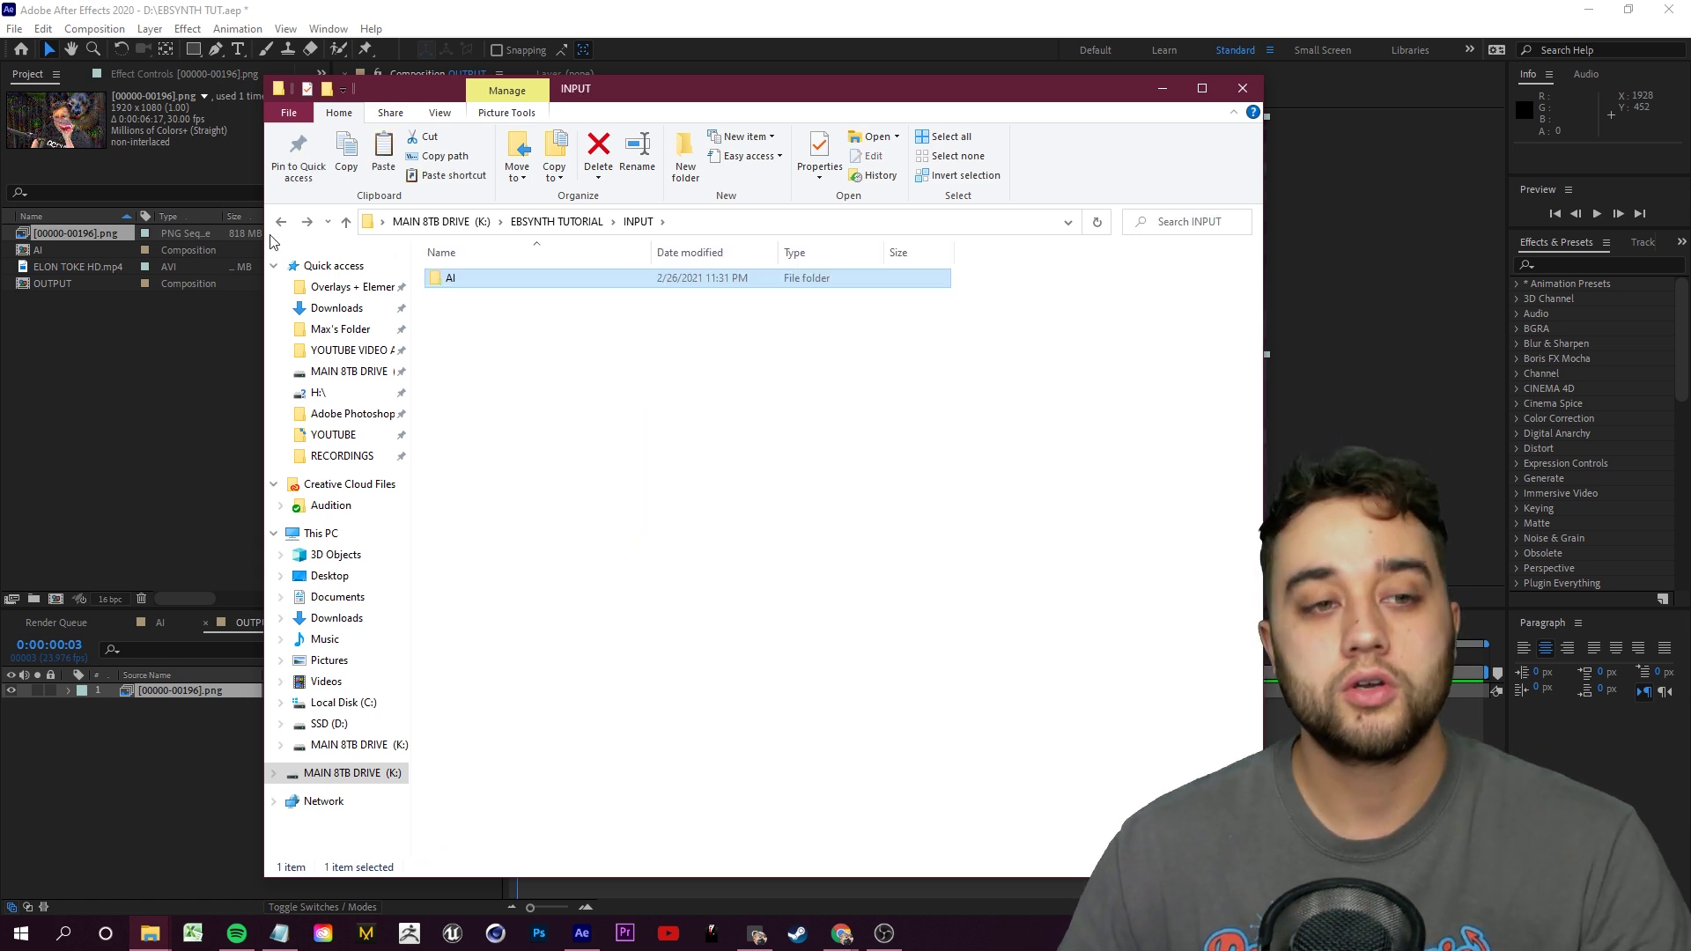
pyautogui.hotkey('alt', 'Up')
pyautogui.doubleClick(476, 297)
pyautogui.moveTo(565, 415); pyautogui.dragTo(667, 421)
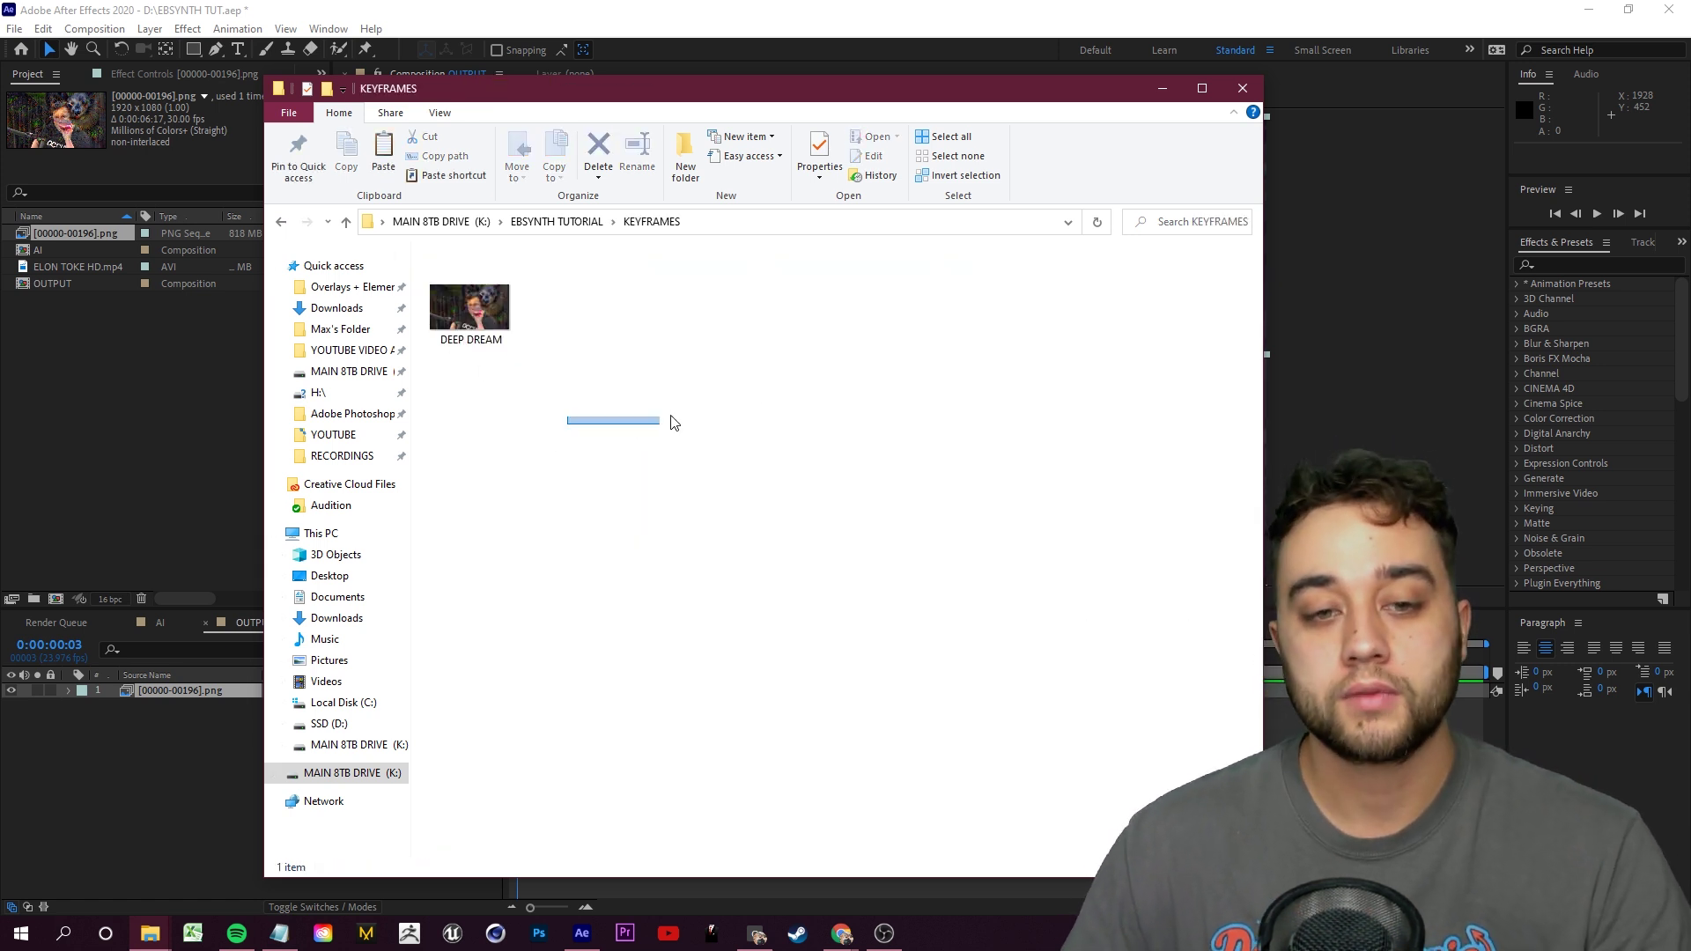
pyautogui.hotkey('ctrl', 'v')
pyautogui.click(696, 447)
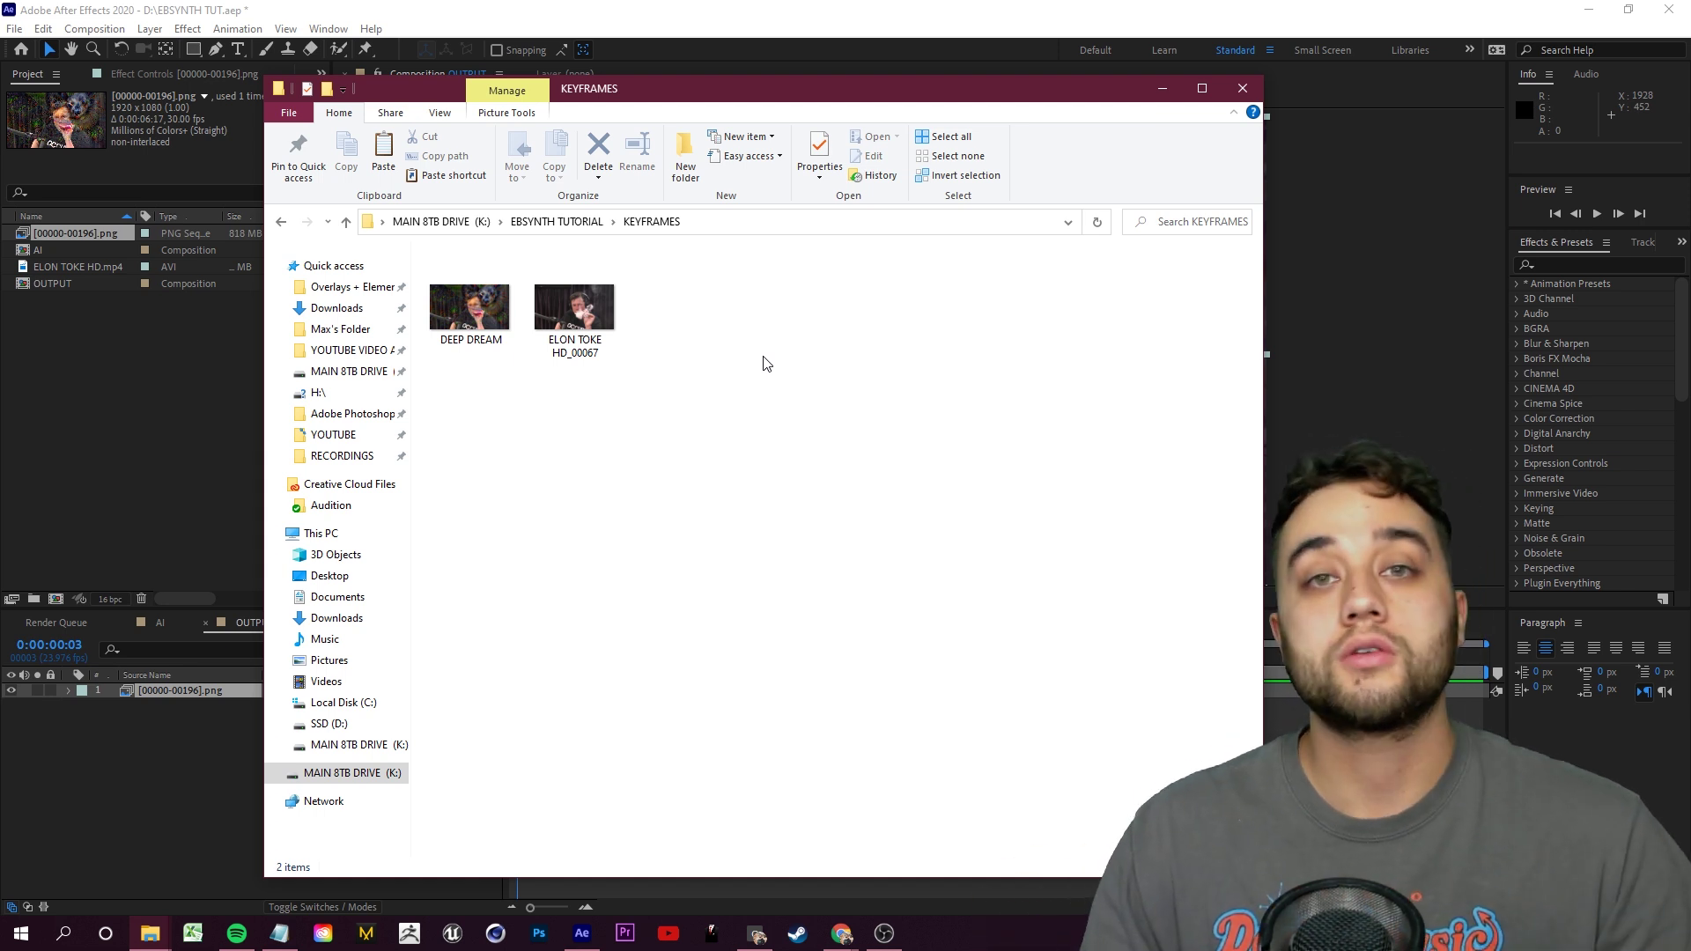
# Return to INPUT\AI, select frame ELON TOKE HD_00000, and switch to Photoshop
pyautogui.hotkey('alt', 'Left')
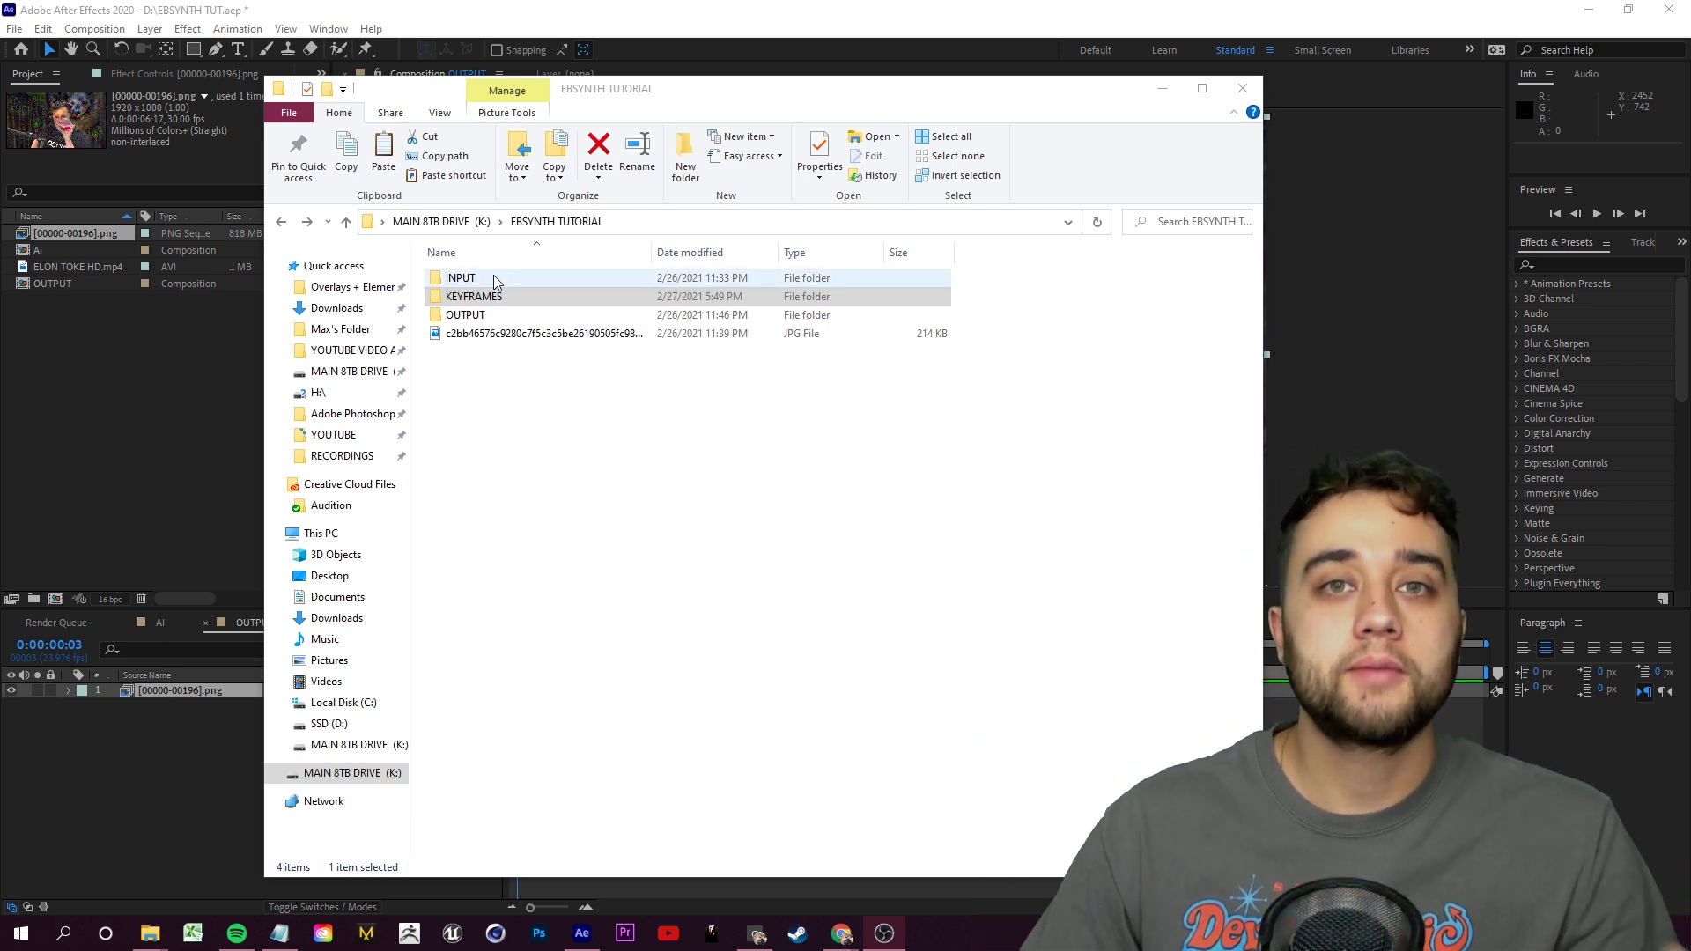
pyautogui.doubleClick(493, 276)
pyautogui.doubleClick(496, 280)
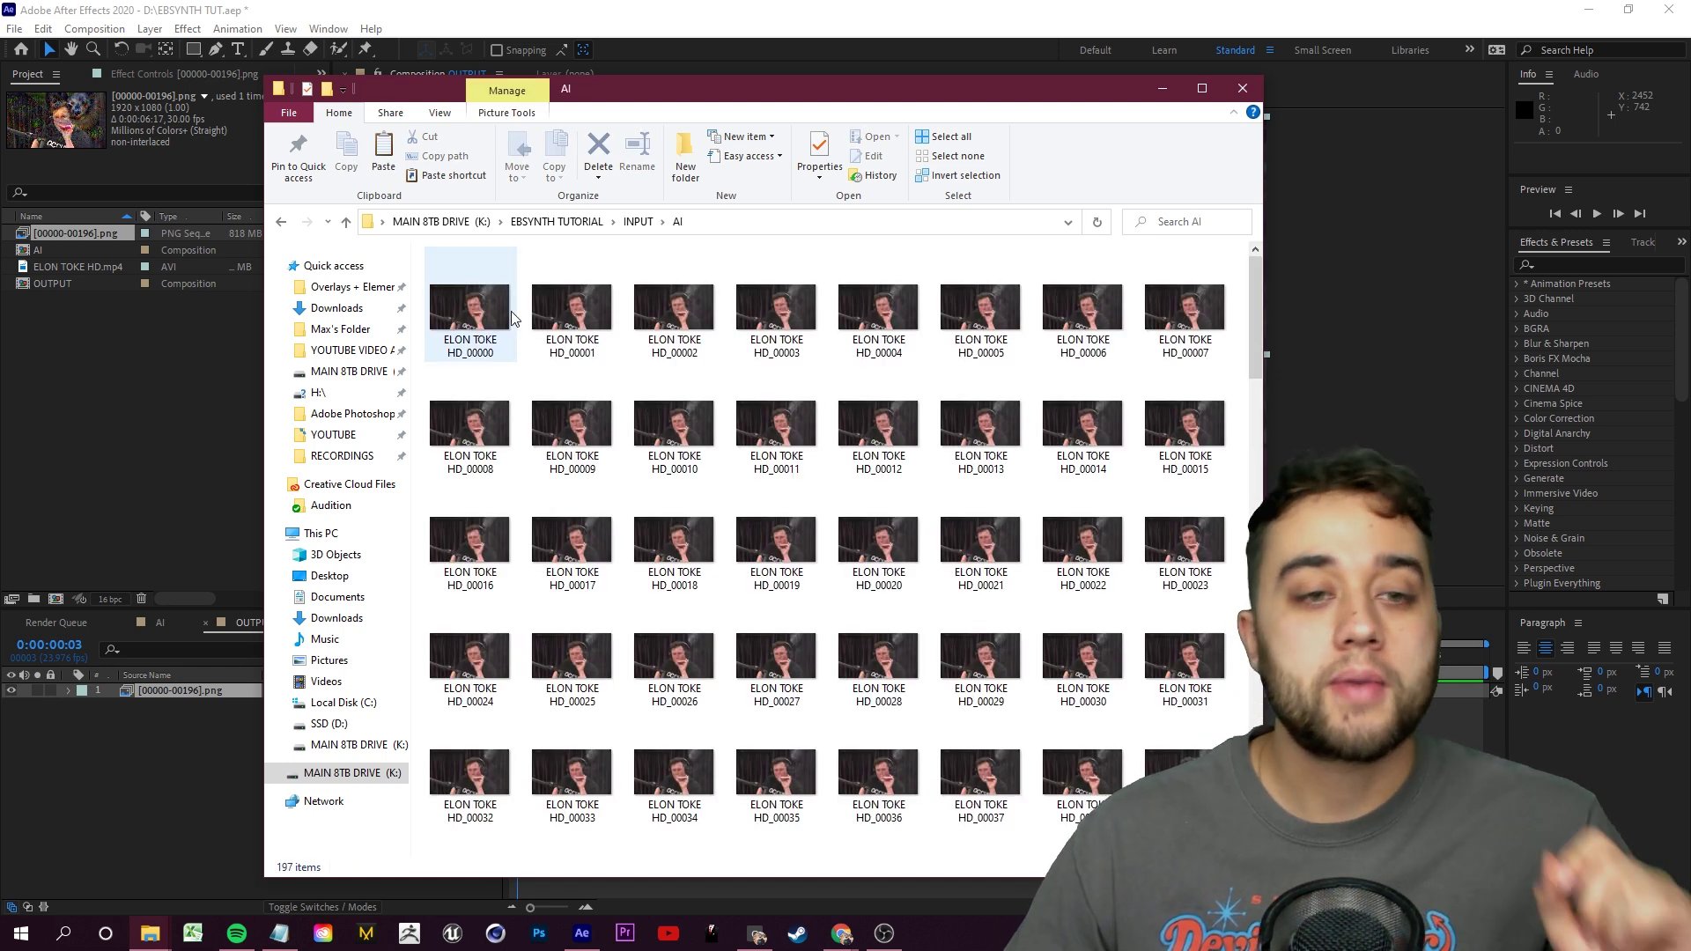
pyautogui.click(509, 310)
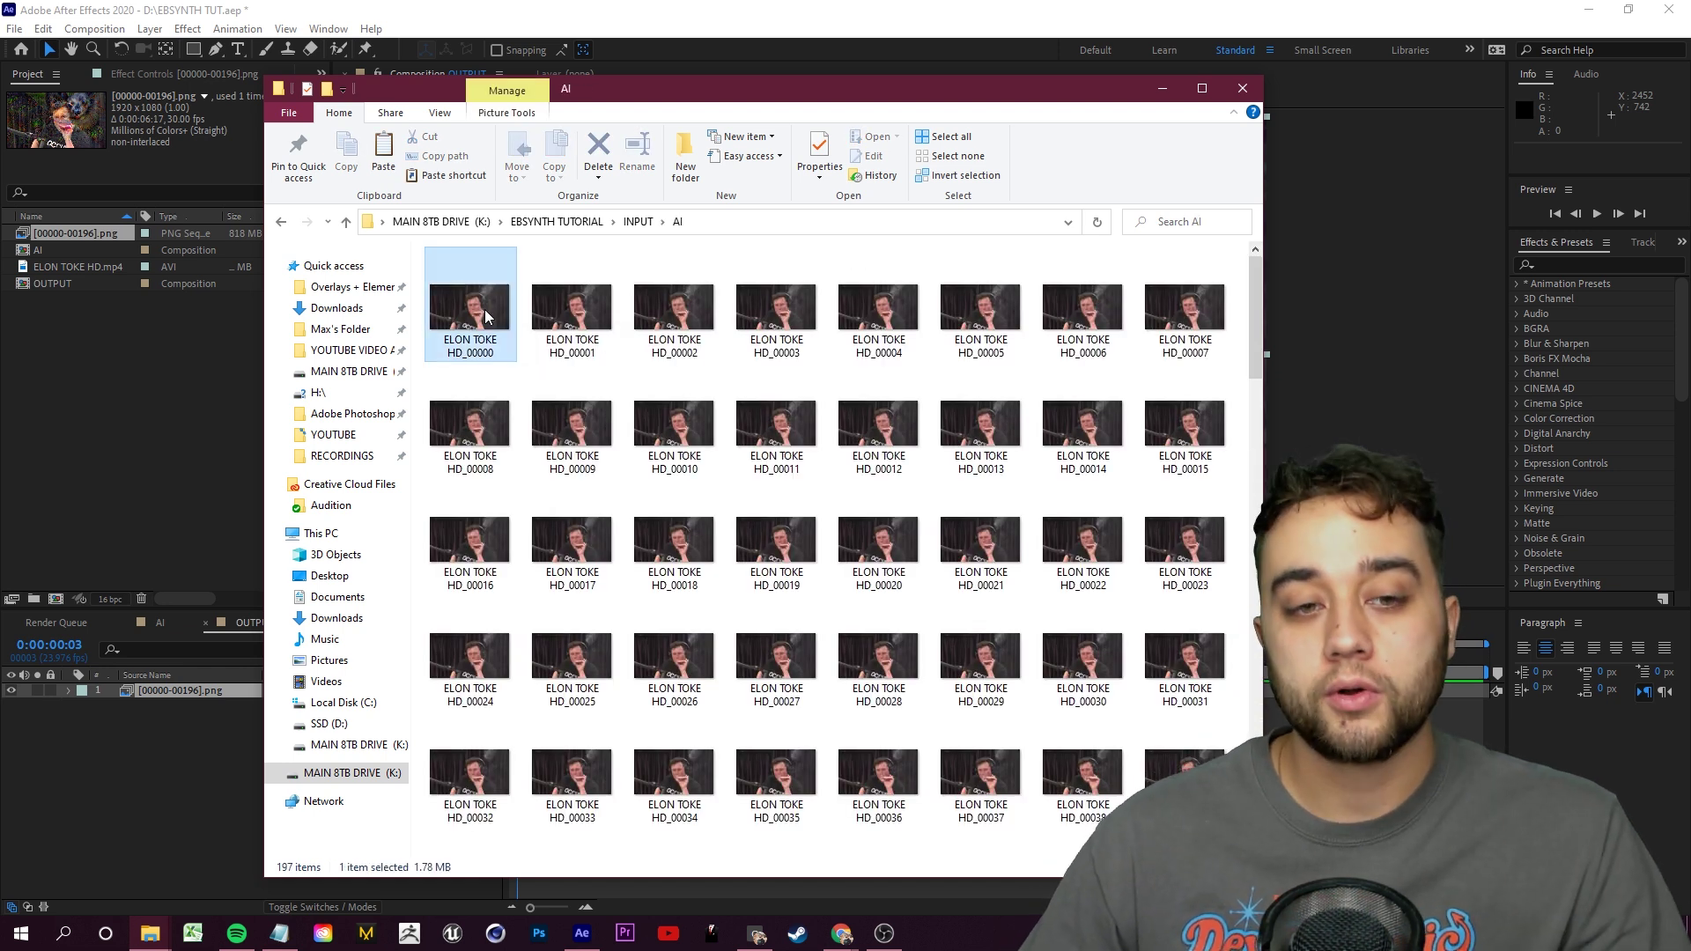
pyautogui.click(550, 939)
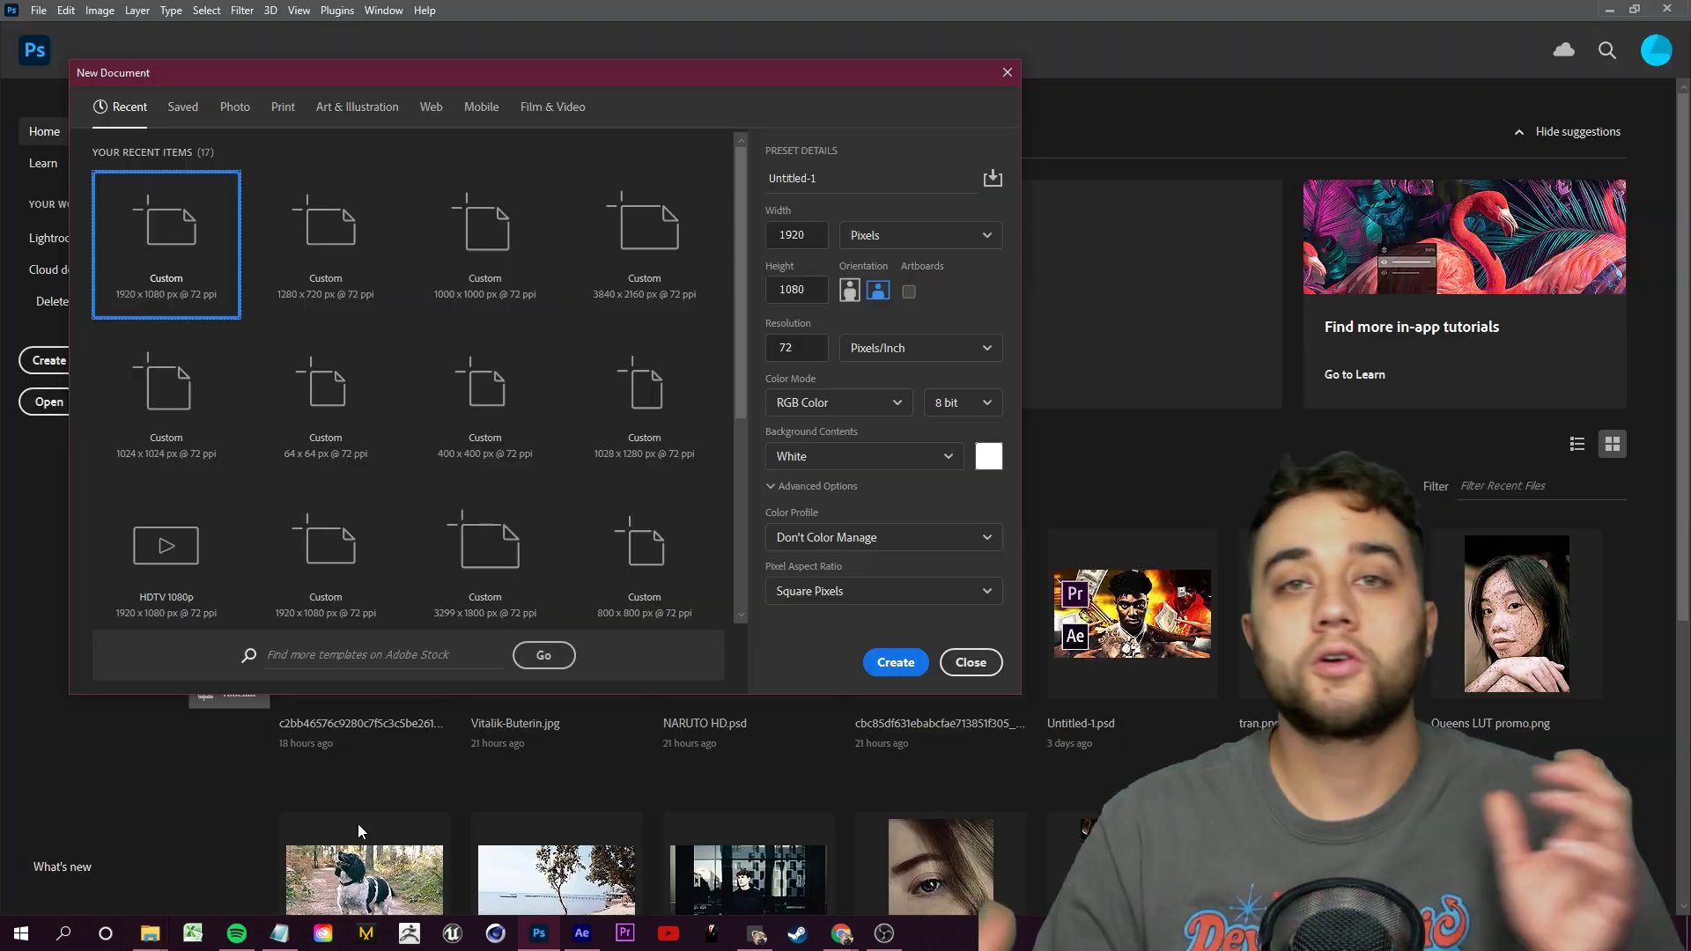
# Create the 1920×1080 document and place frame ELON TOKE HD_00000 onto the canvas
pyautogui.click(892, 671)
pyautogui.moveTo(145, 941)
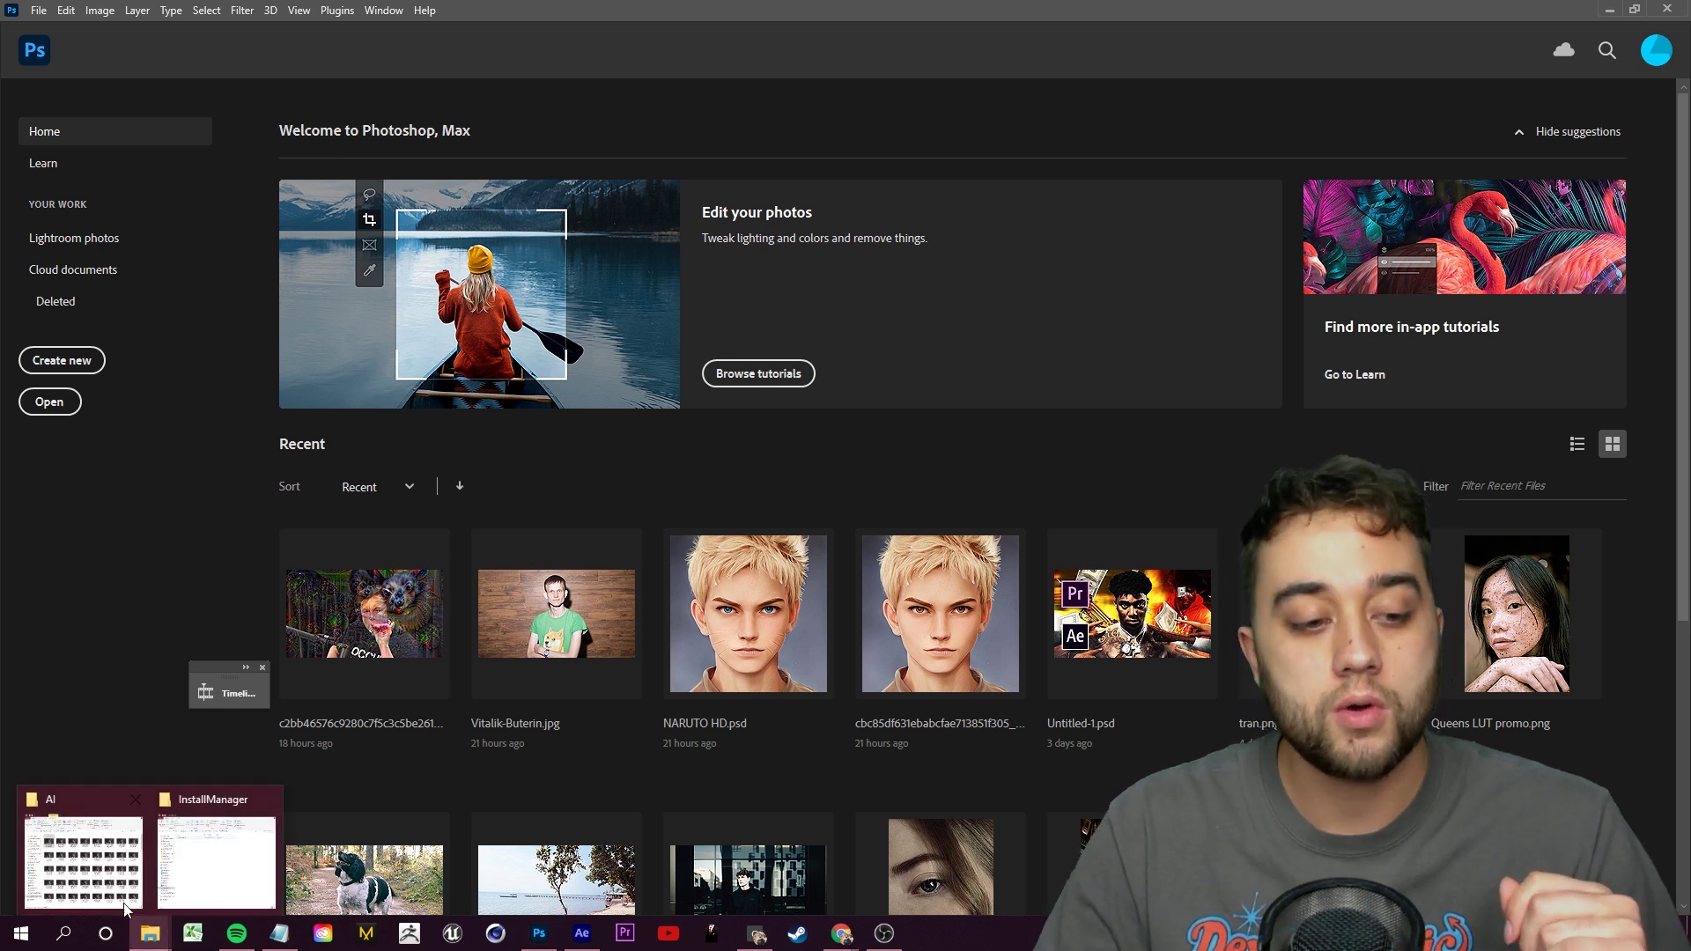
pyautogui.click(80, 852)
pyautogui.moveTo(587, 85); pyautogui.dragTo(1037, 197)
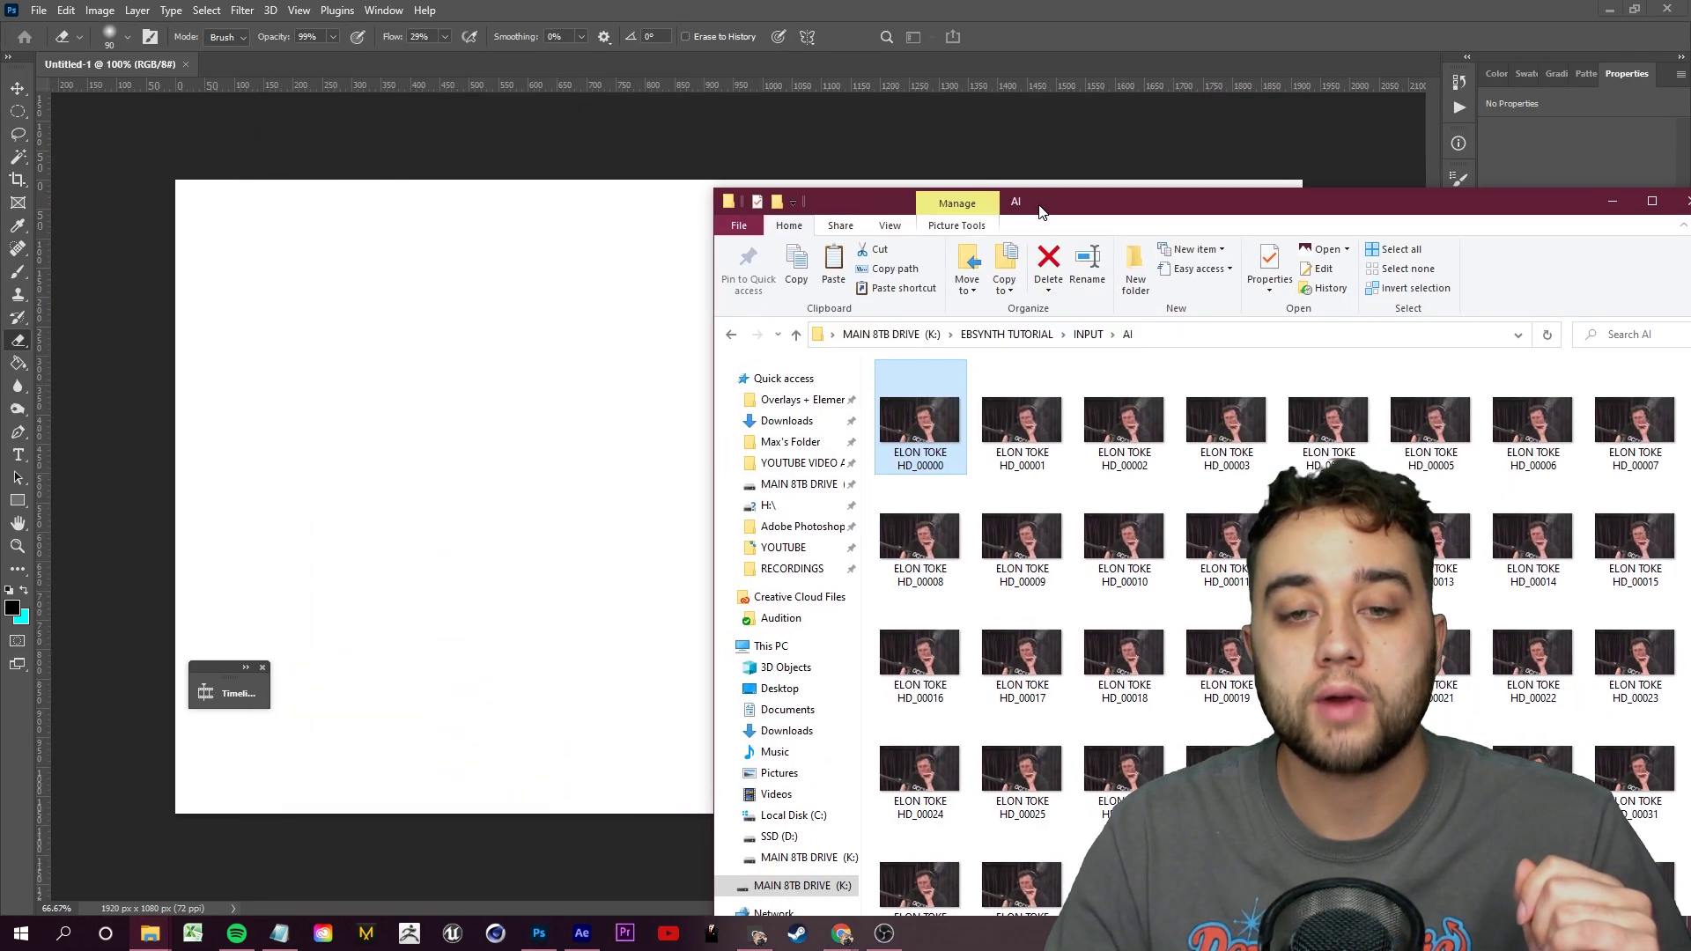
pyautogui.moveTo(912, 444); pyautogui.dragTo(417, 430)
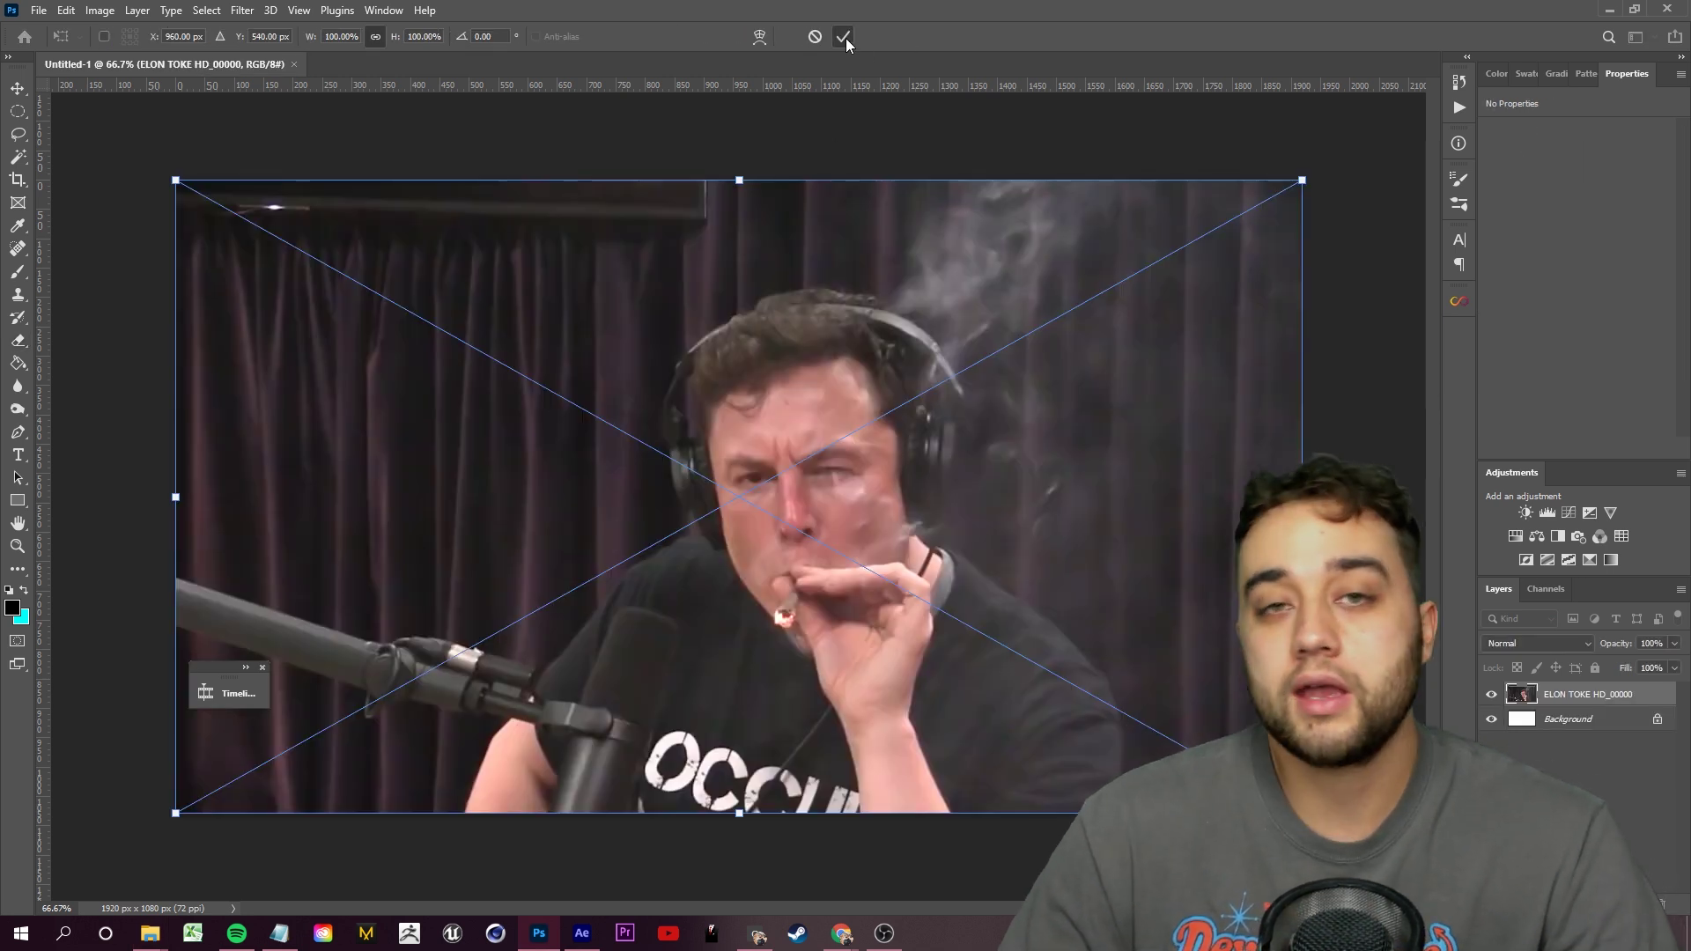
pyautogui.click(844, 38)
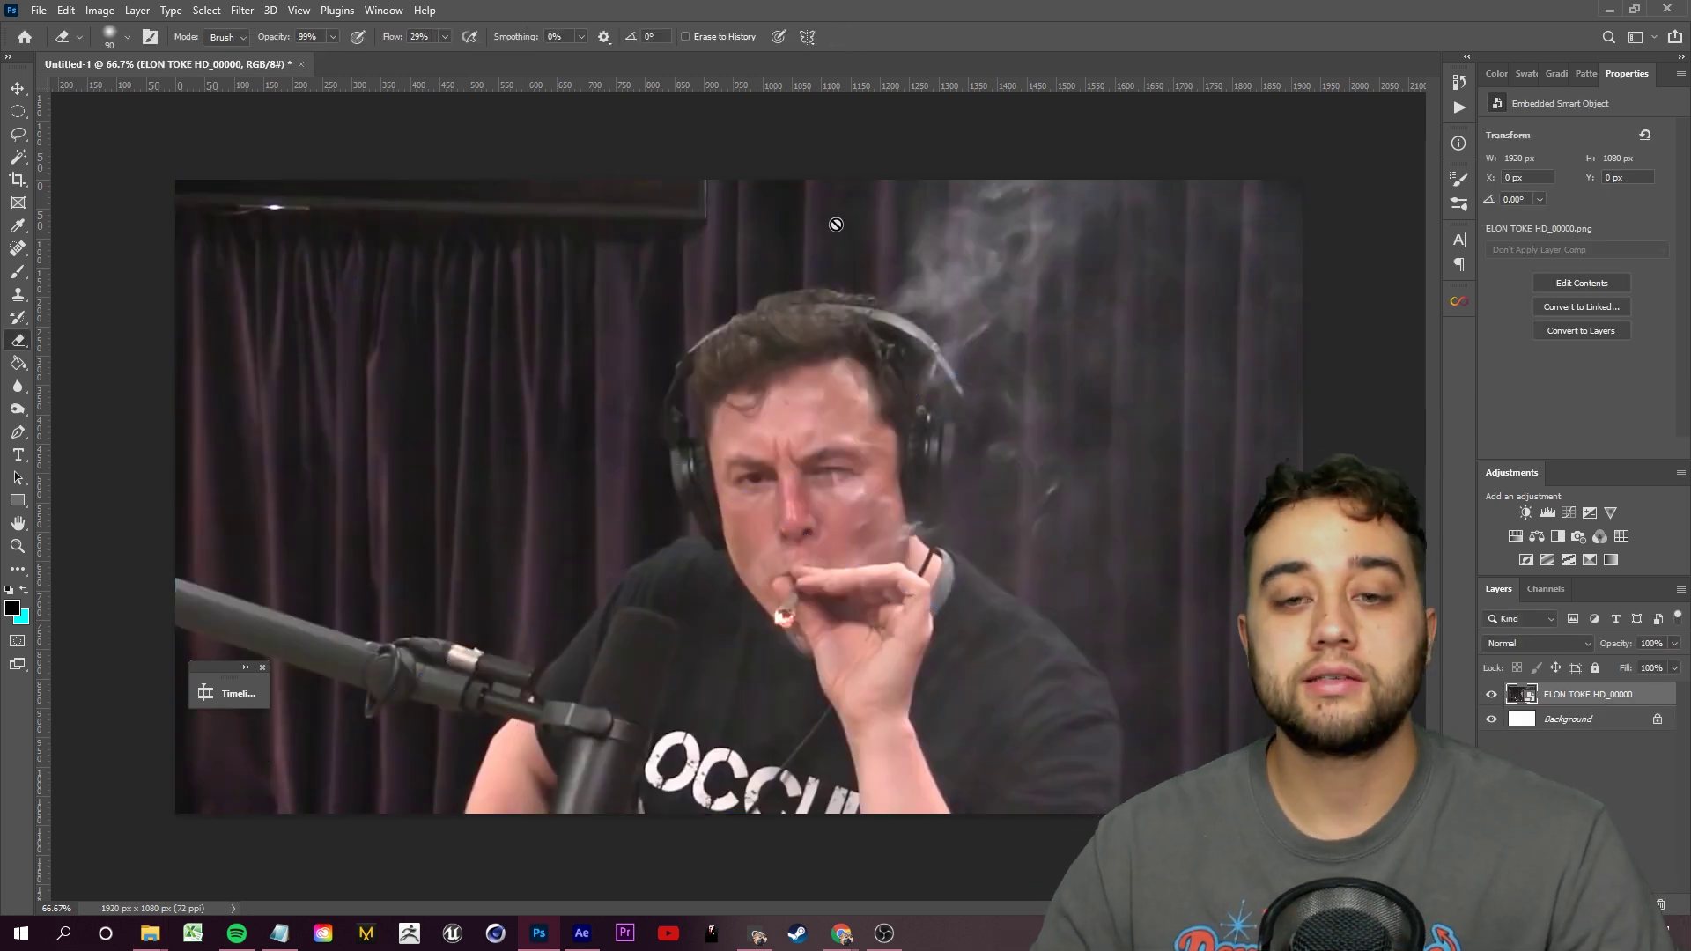
pyautogui.press('e')
# Rasterize the ELON TOKE HD_00000 smart object into a regular pixel layer
pyautogui.scroll(-3, 652, 781)
pyautogui.scroll(3, 649, 755)
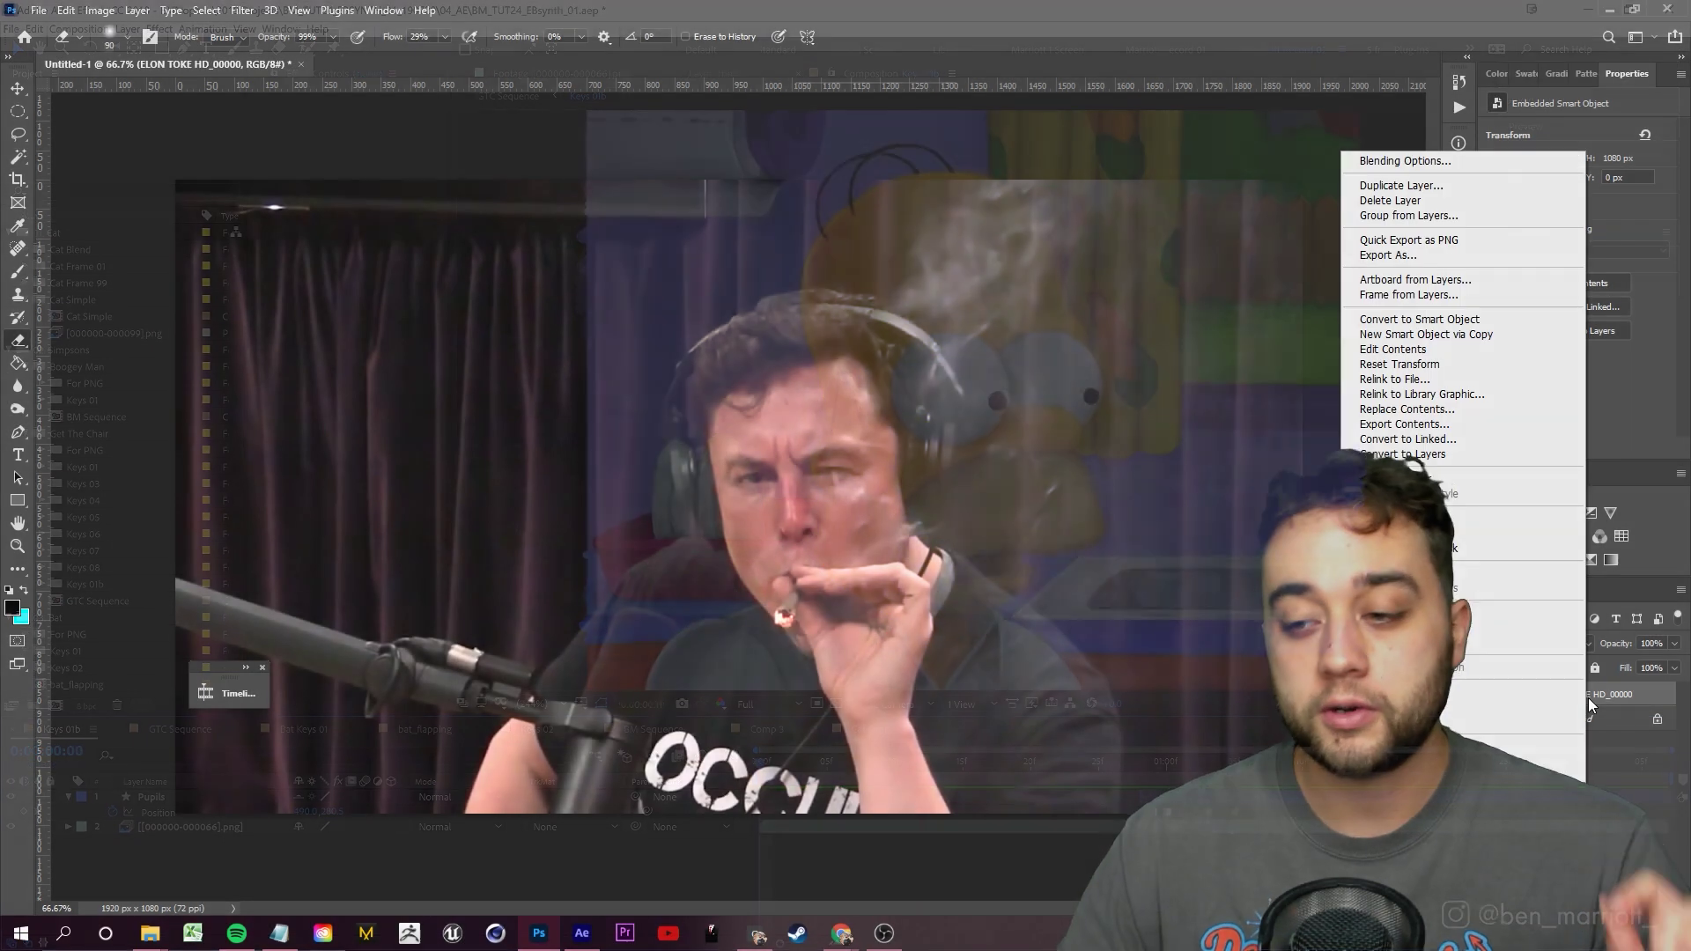
pyautogui.press('Escape')
pyautogui.rightClick(1625, 696)
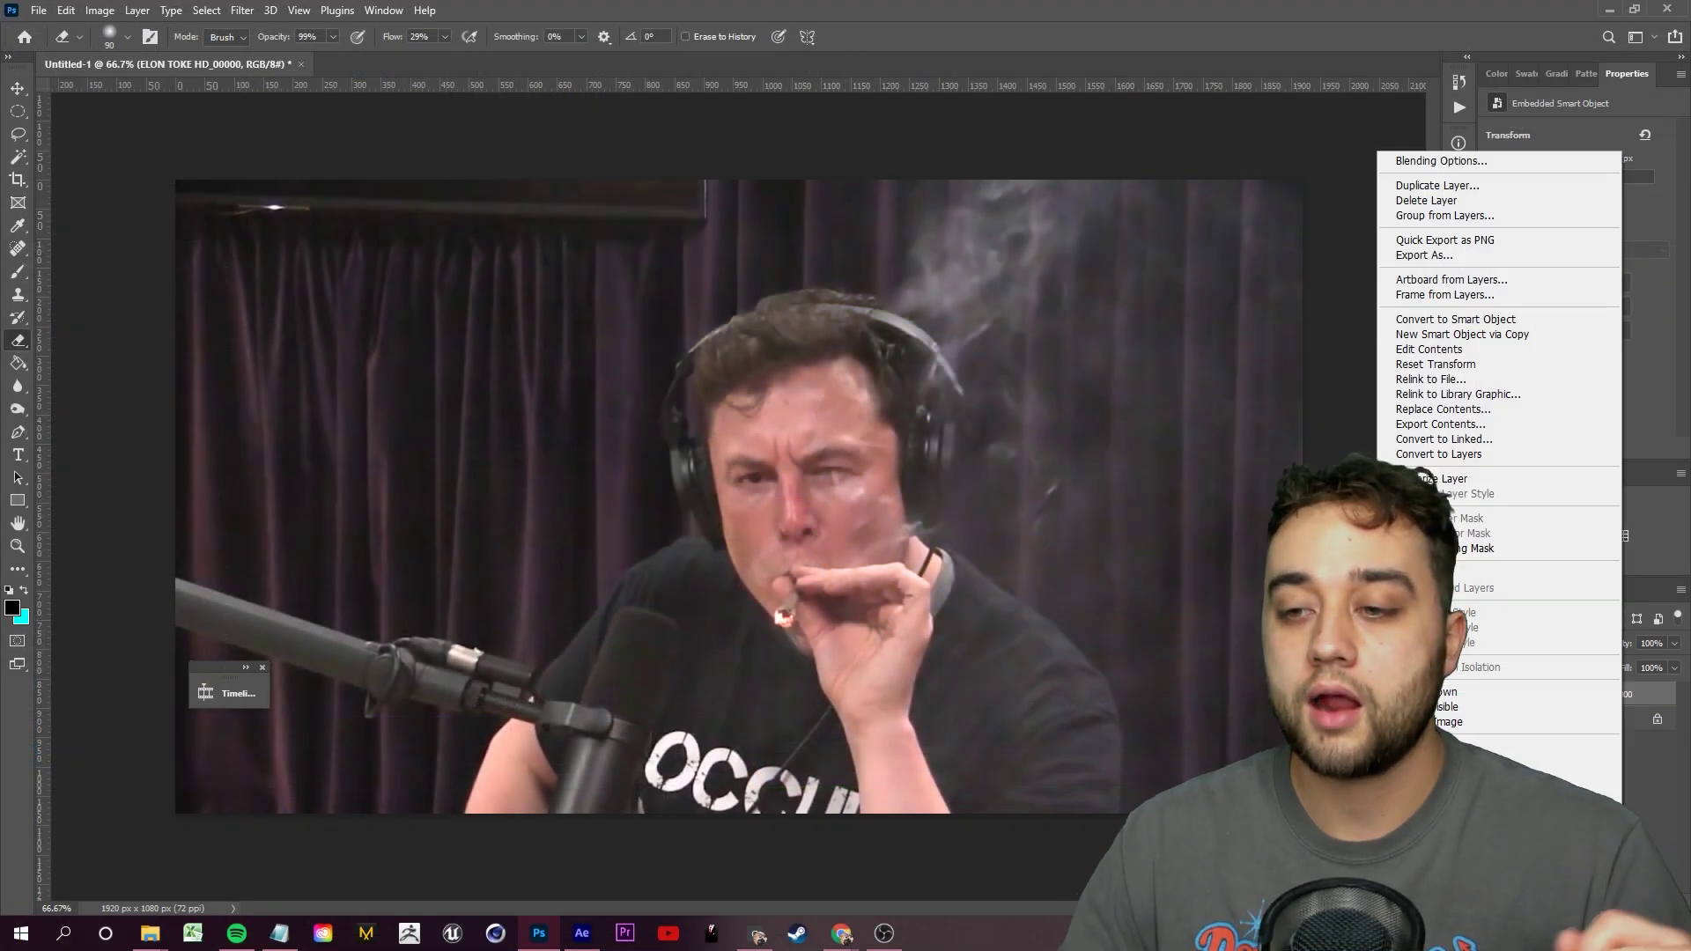
pyautogui.click(1428, 472)
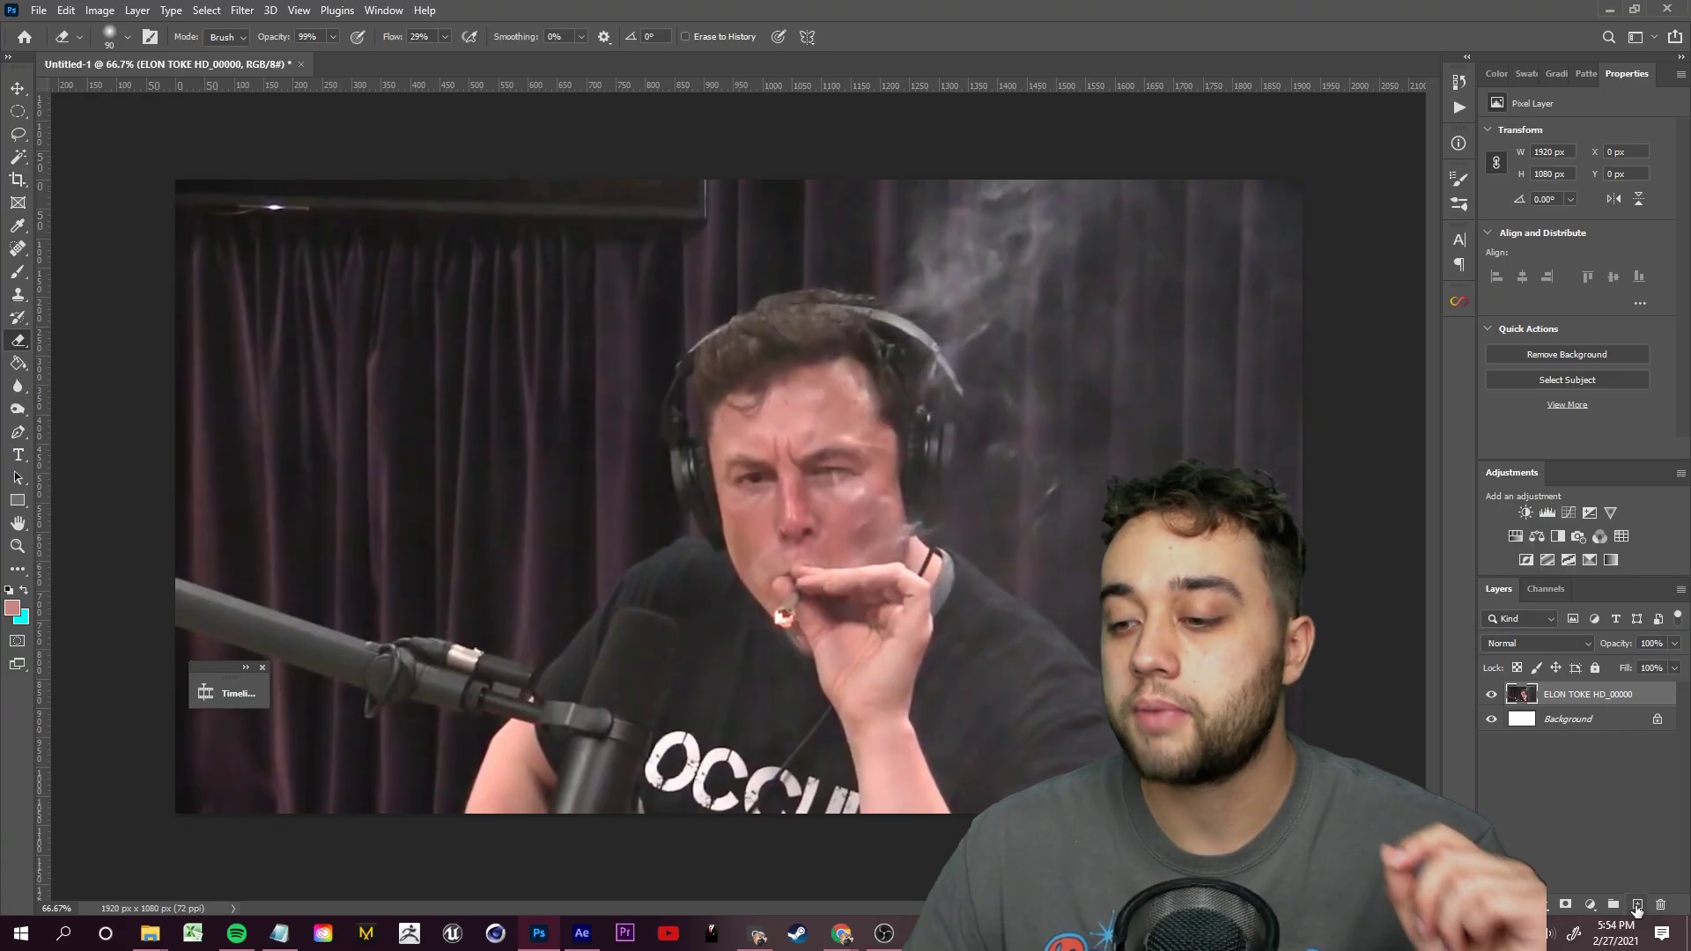
# Add a new layer and choose the Mixer Brush with the Kyle's Real Oils - 01 preset
pyautogui.click(1510, 848)
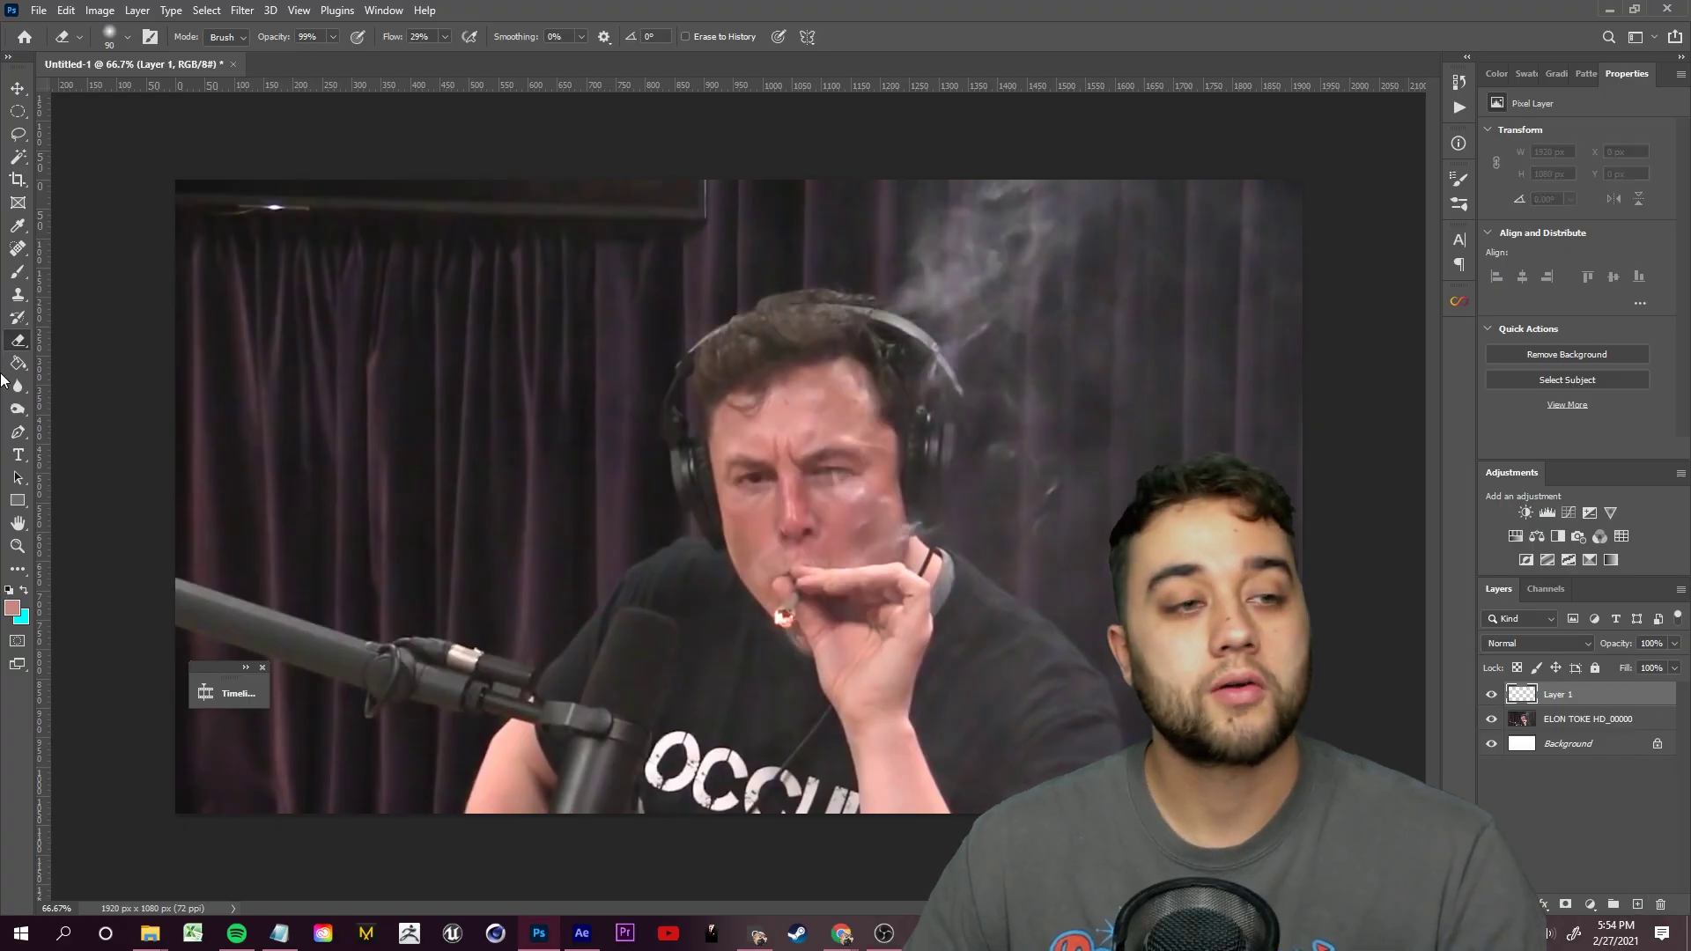
pyautogui.click(18, 271)
pyautogui.scroll(4, 783, 458)
pyautogui.click(126, 37)
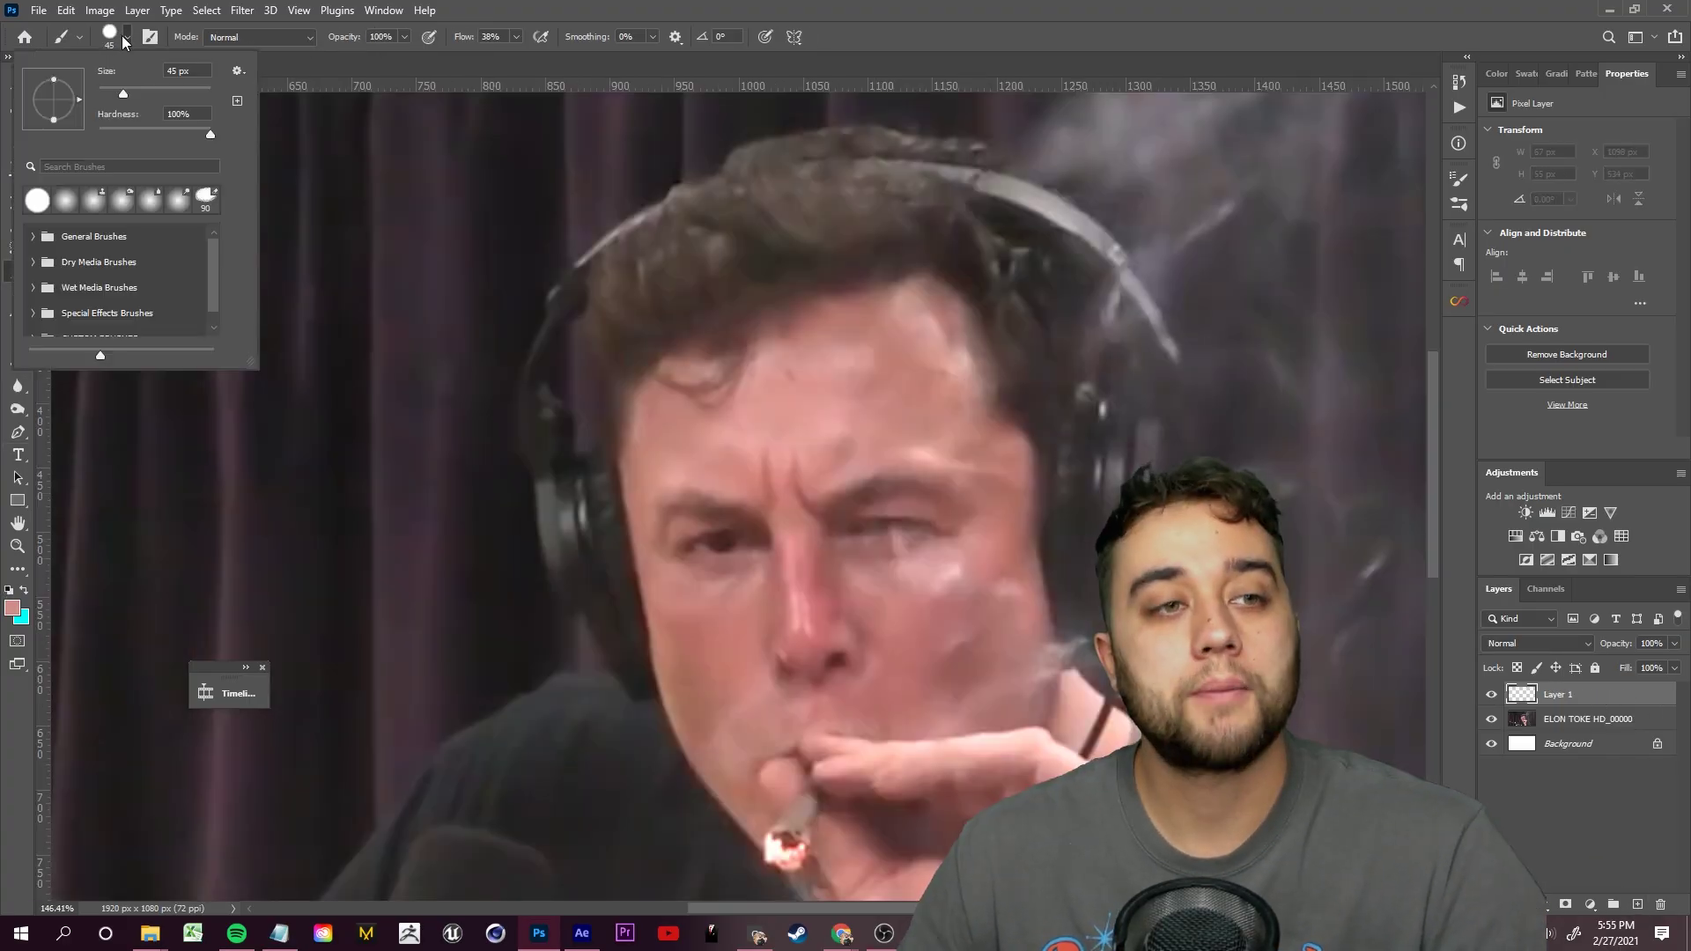
pyautogui.click(99, 283)
pyautogui.scroll(-2, 106, 291)
pyautogui.click(108, 308)
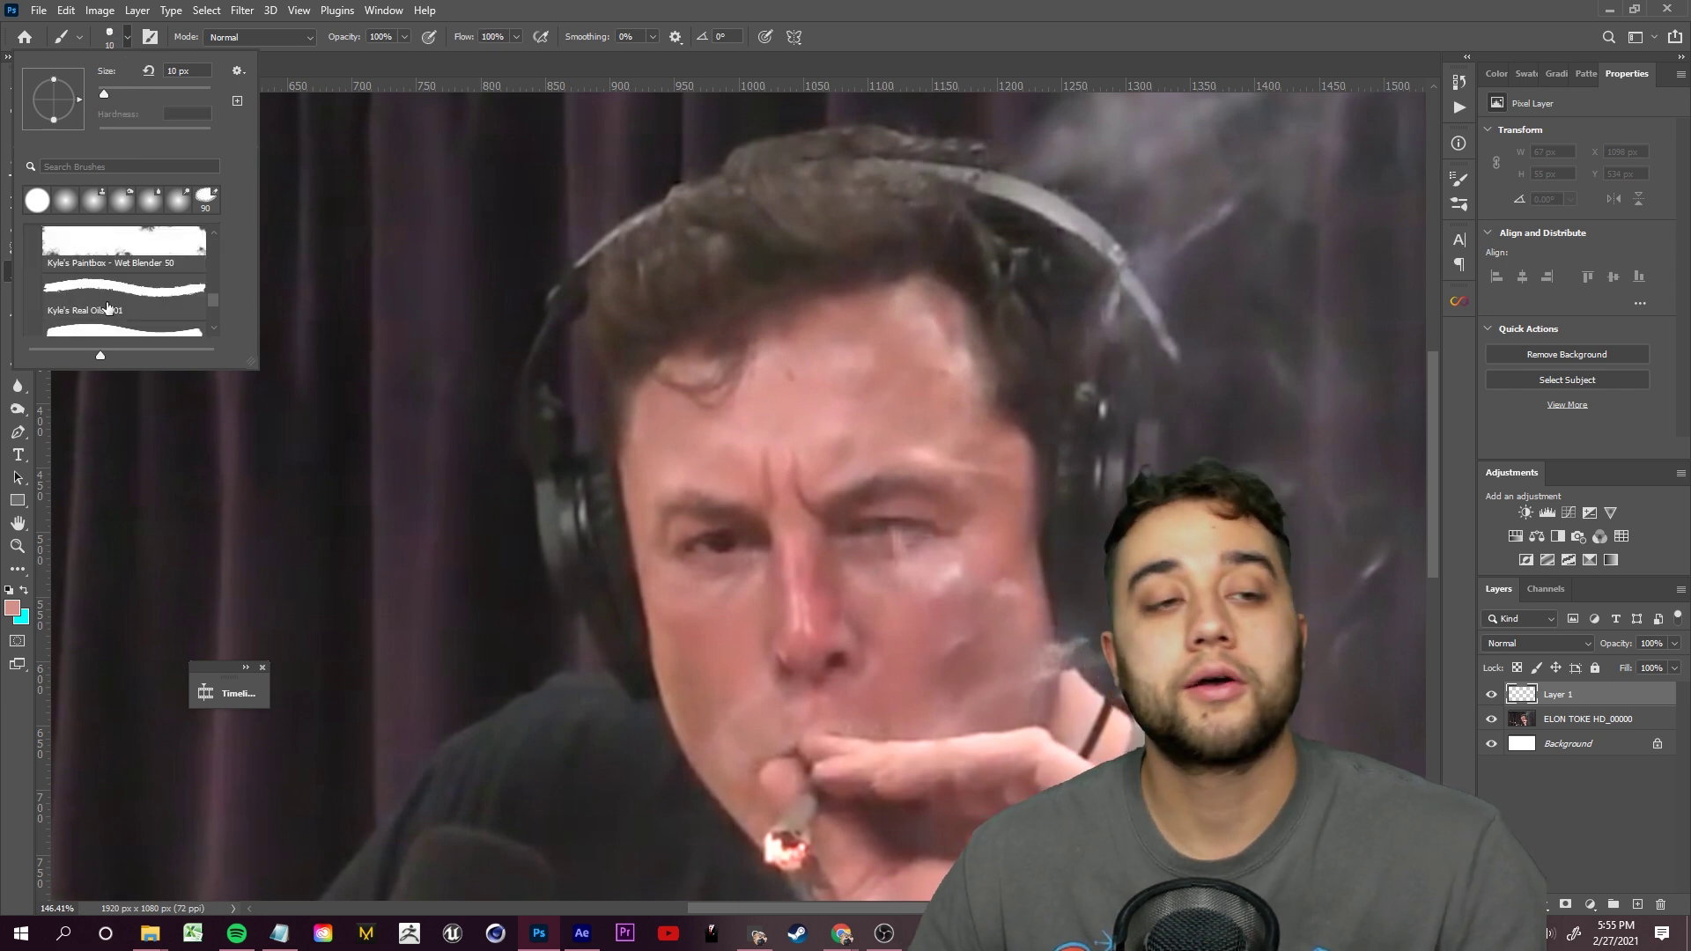
pyautogui.click(110, 295)
pyautogui.click(975, 643)
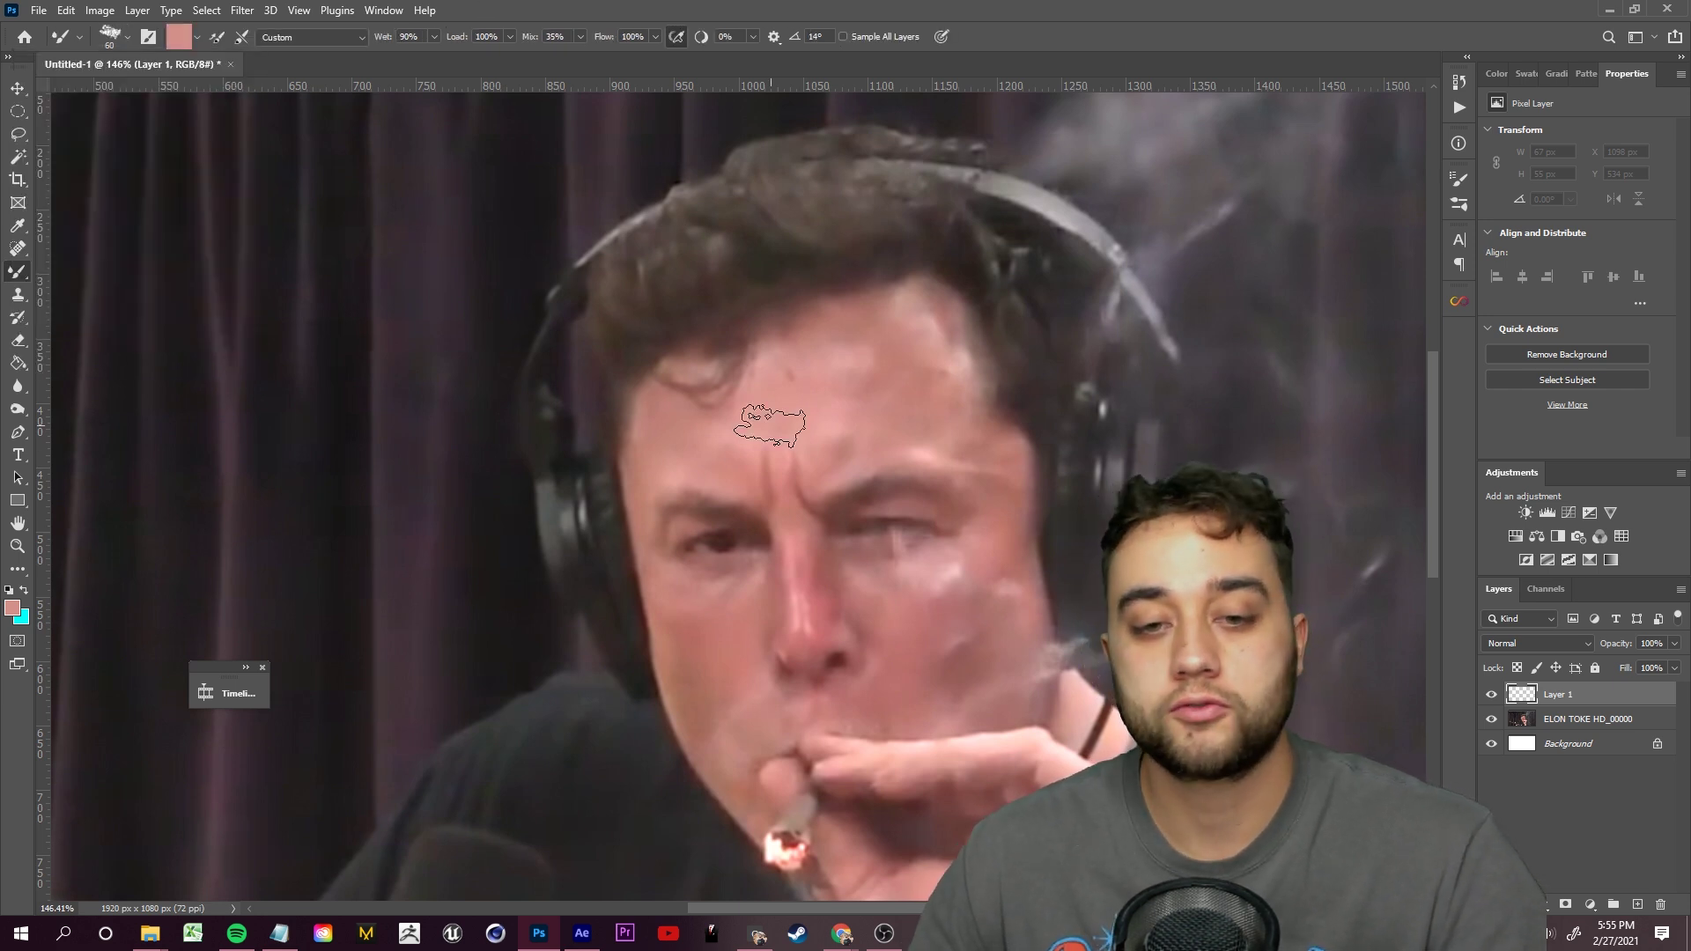
# Paint skin tones across the forehead and right cheek
pyautogui.moveTo(732, 461); pyautogui.dragTo(925, 435)
pyautogui.moveTo(907, 634); pyautogui.dragTo(945, 588)
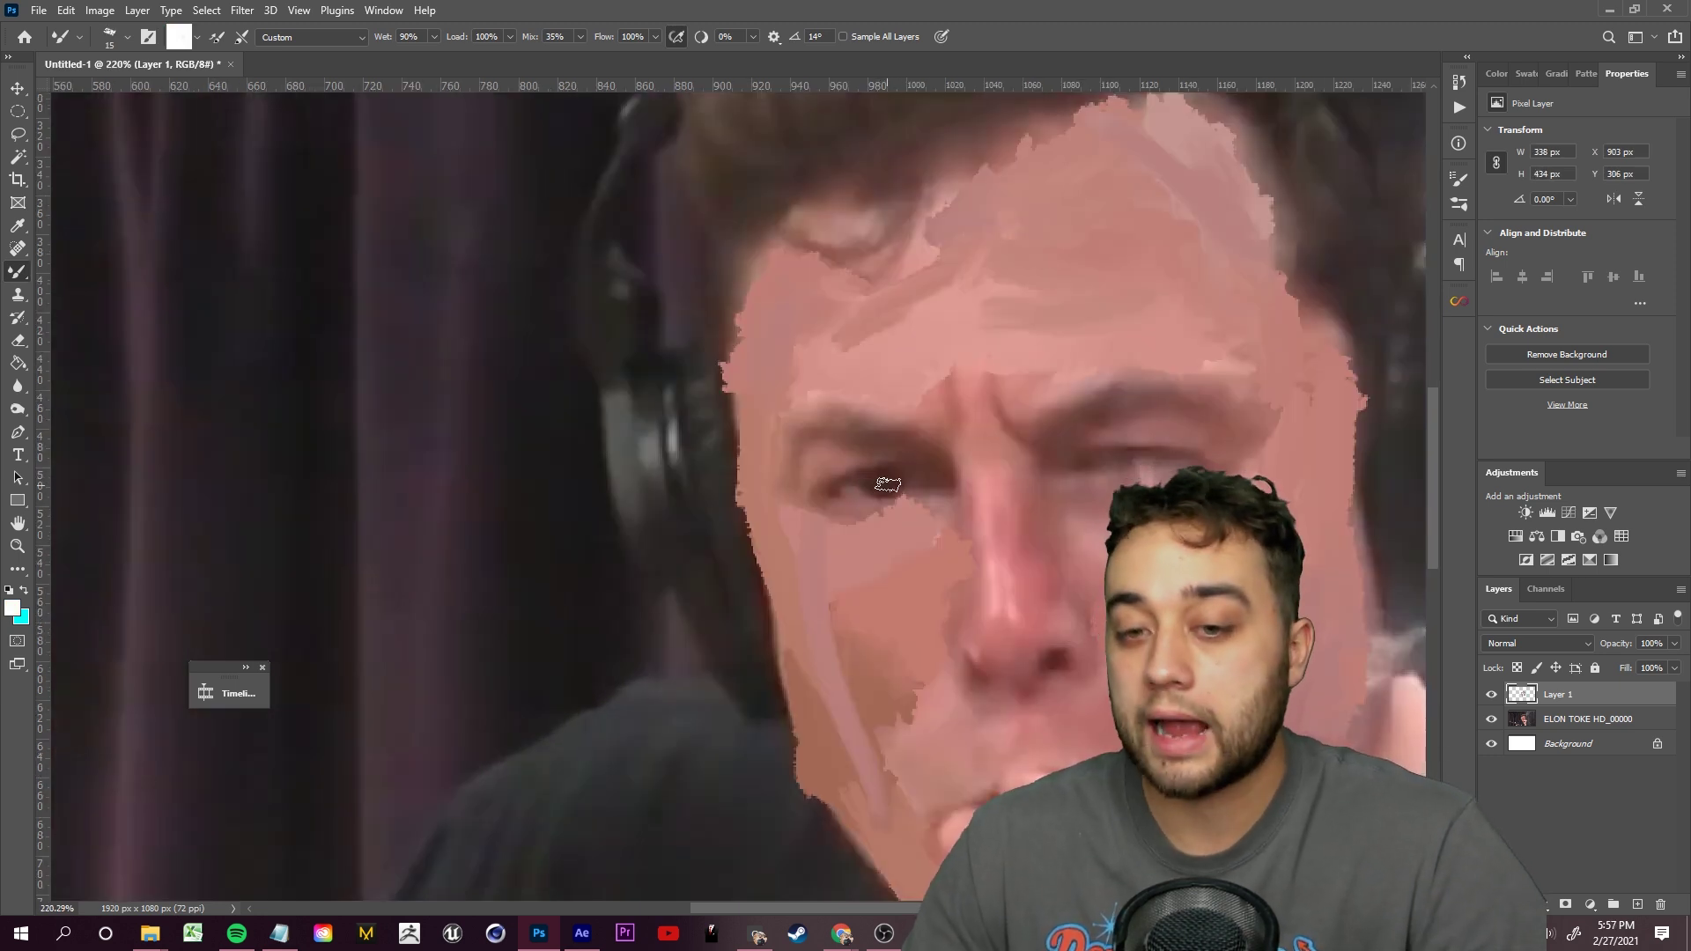
pyautogui.scroll(1, 907, 489)
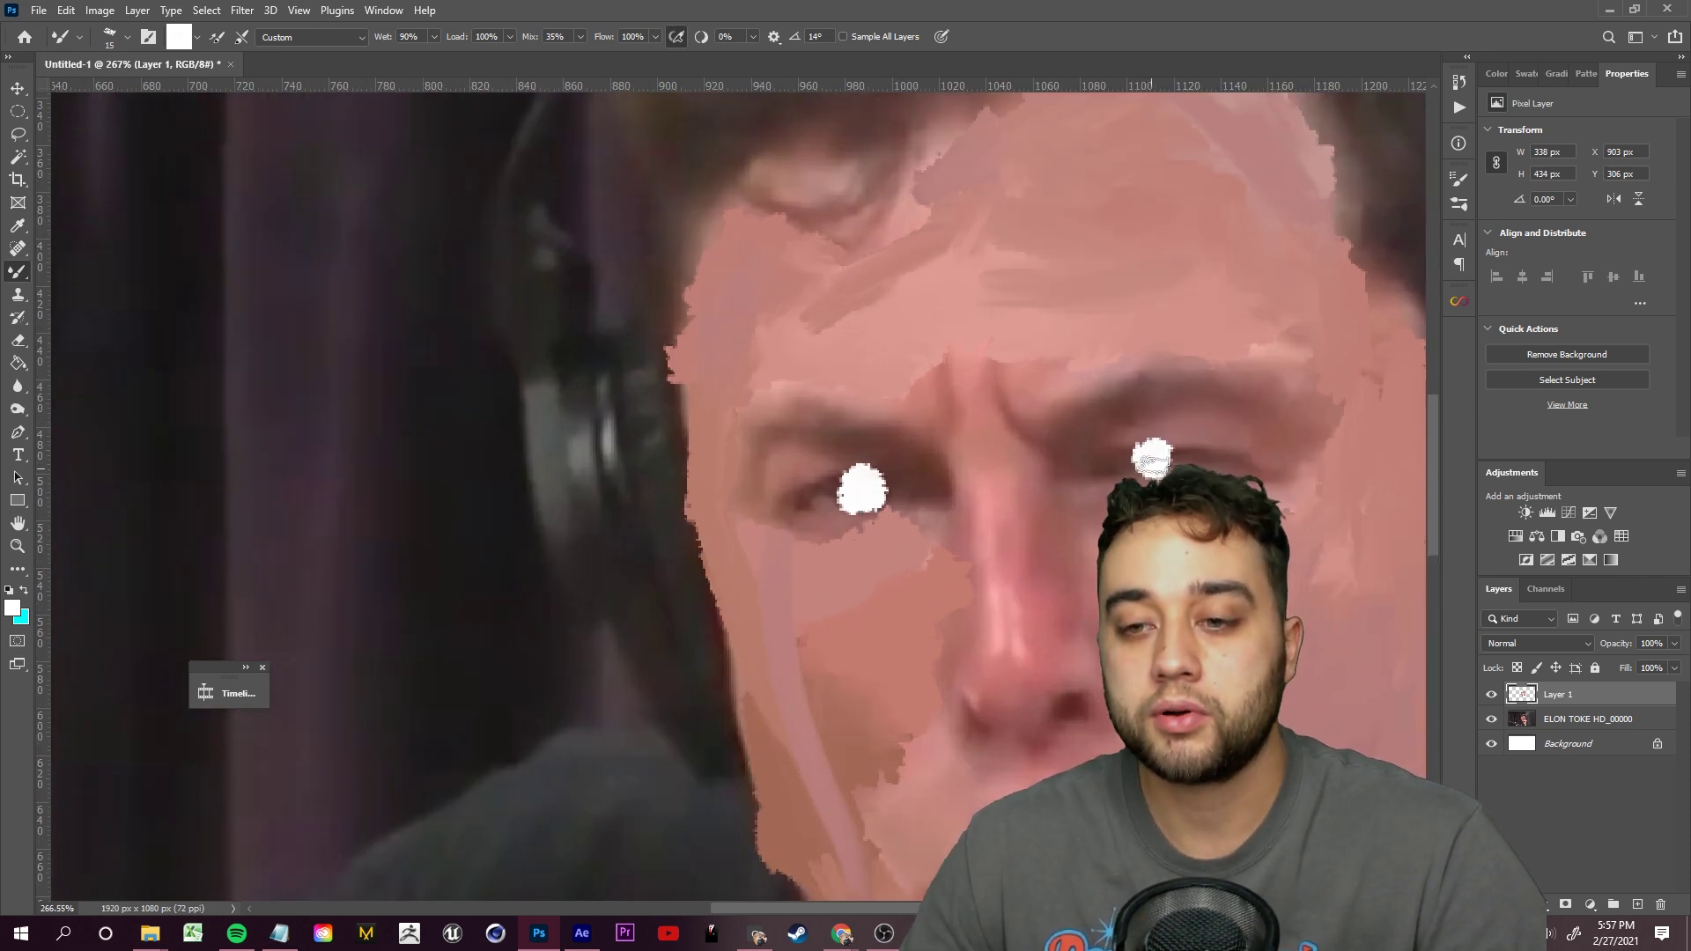
pyautogui.scroll(-6, 1153, 458)
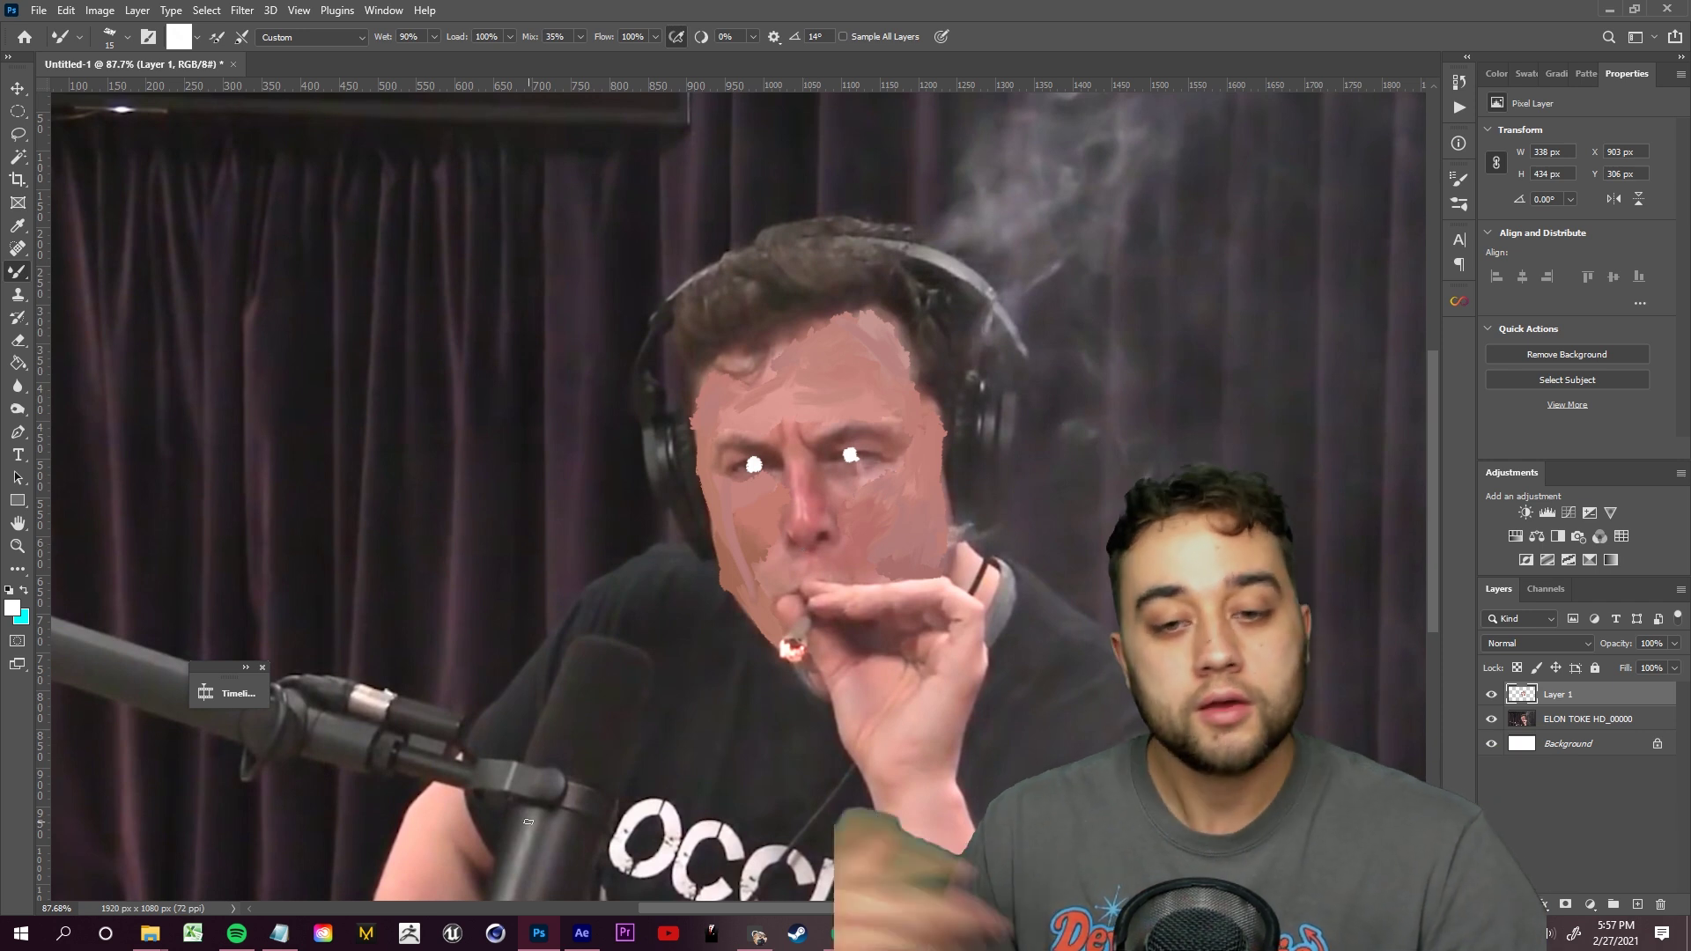
pyautogui.scroll(2, 692, 713)
# Switch to white and paint an arch over the right eyebrow and a stripe down the nose
pyautogui.click(13, 608)
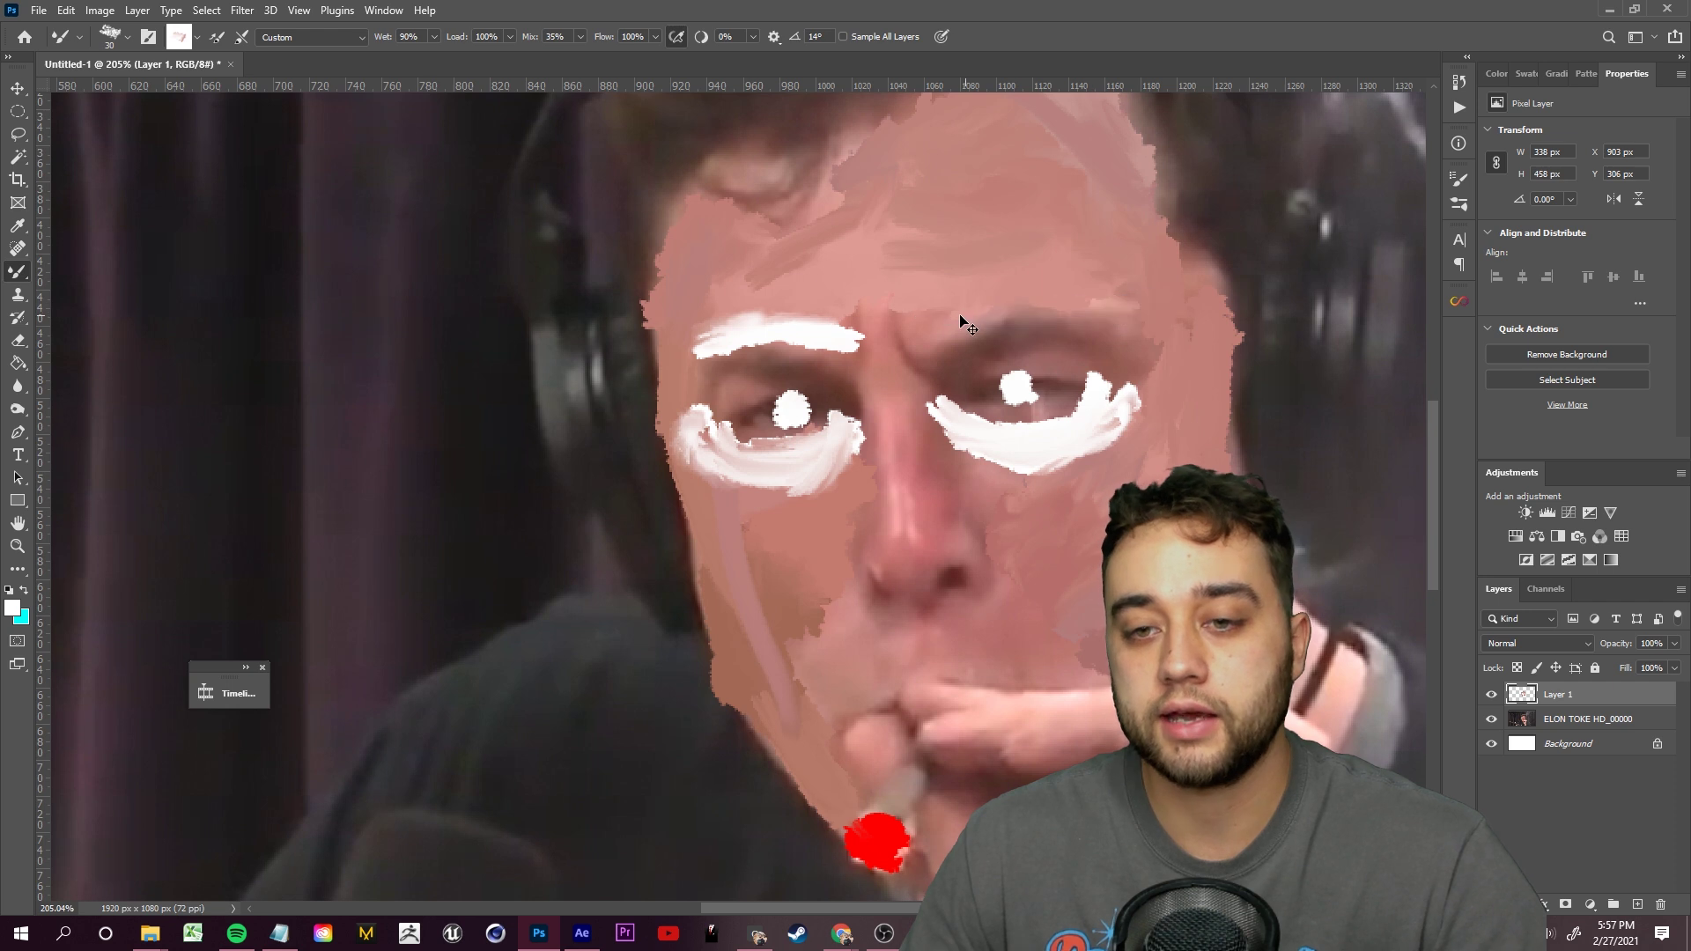
pyautogui.moveTo(966, 332); pyautogui.dragTo(1158, 336)
pyautogui.moveTo(889, 361); pyautogui.dragTo(903, 572)
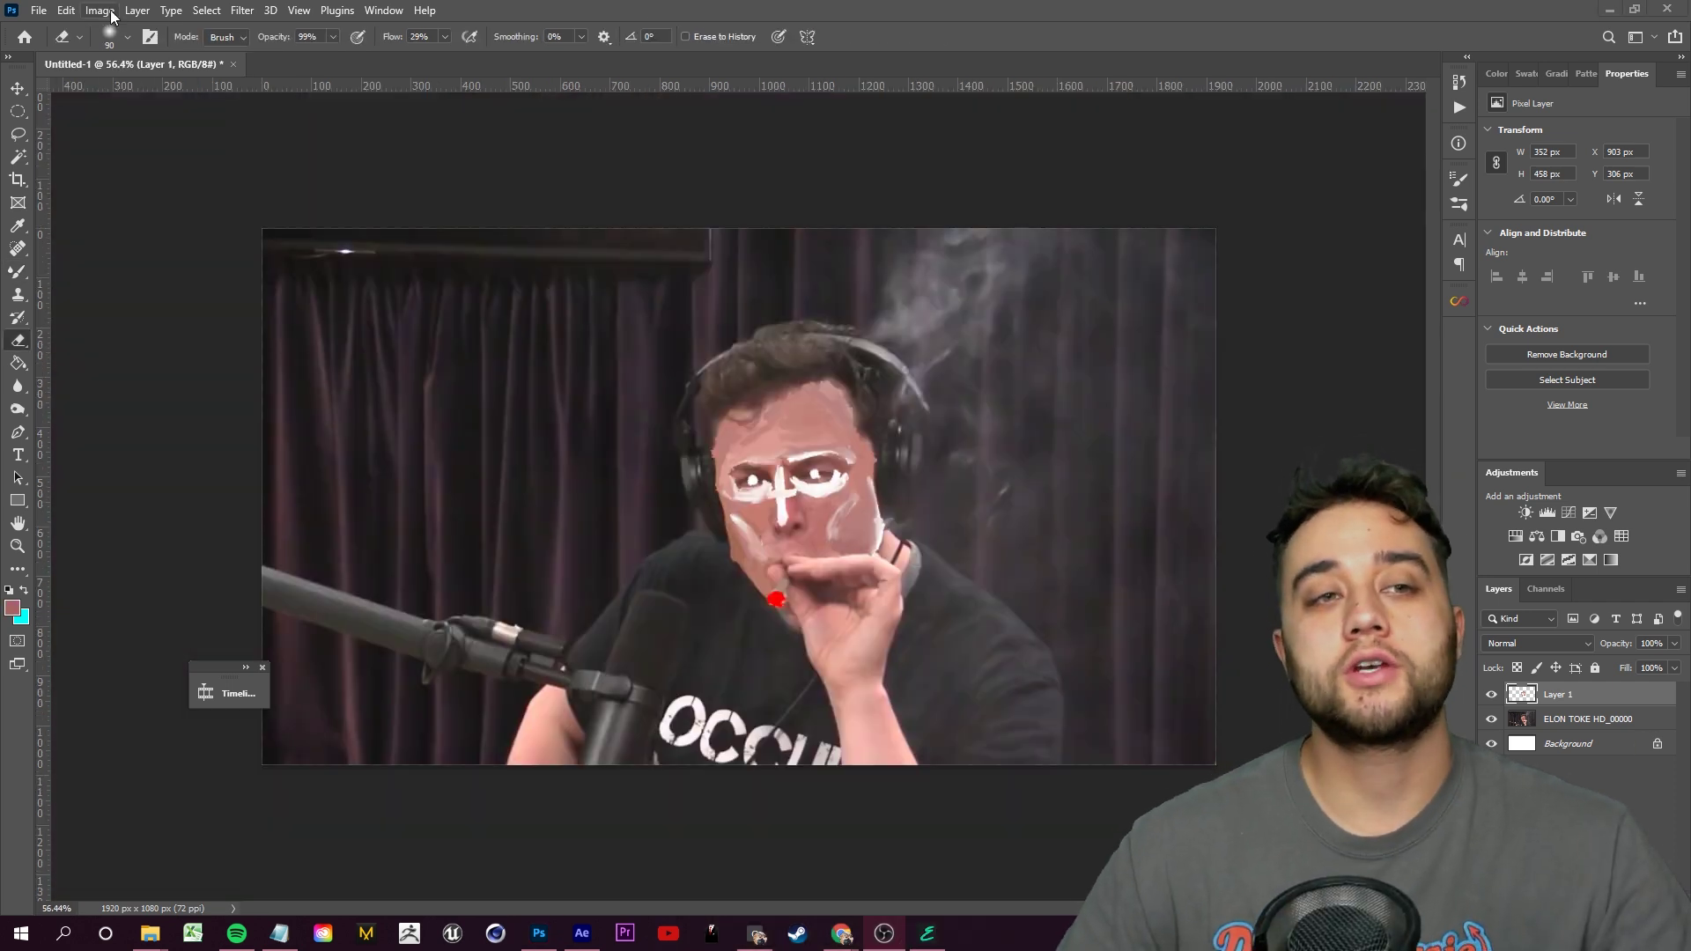
pyautogui.click(243, 10)
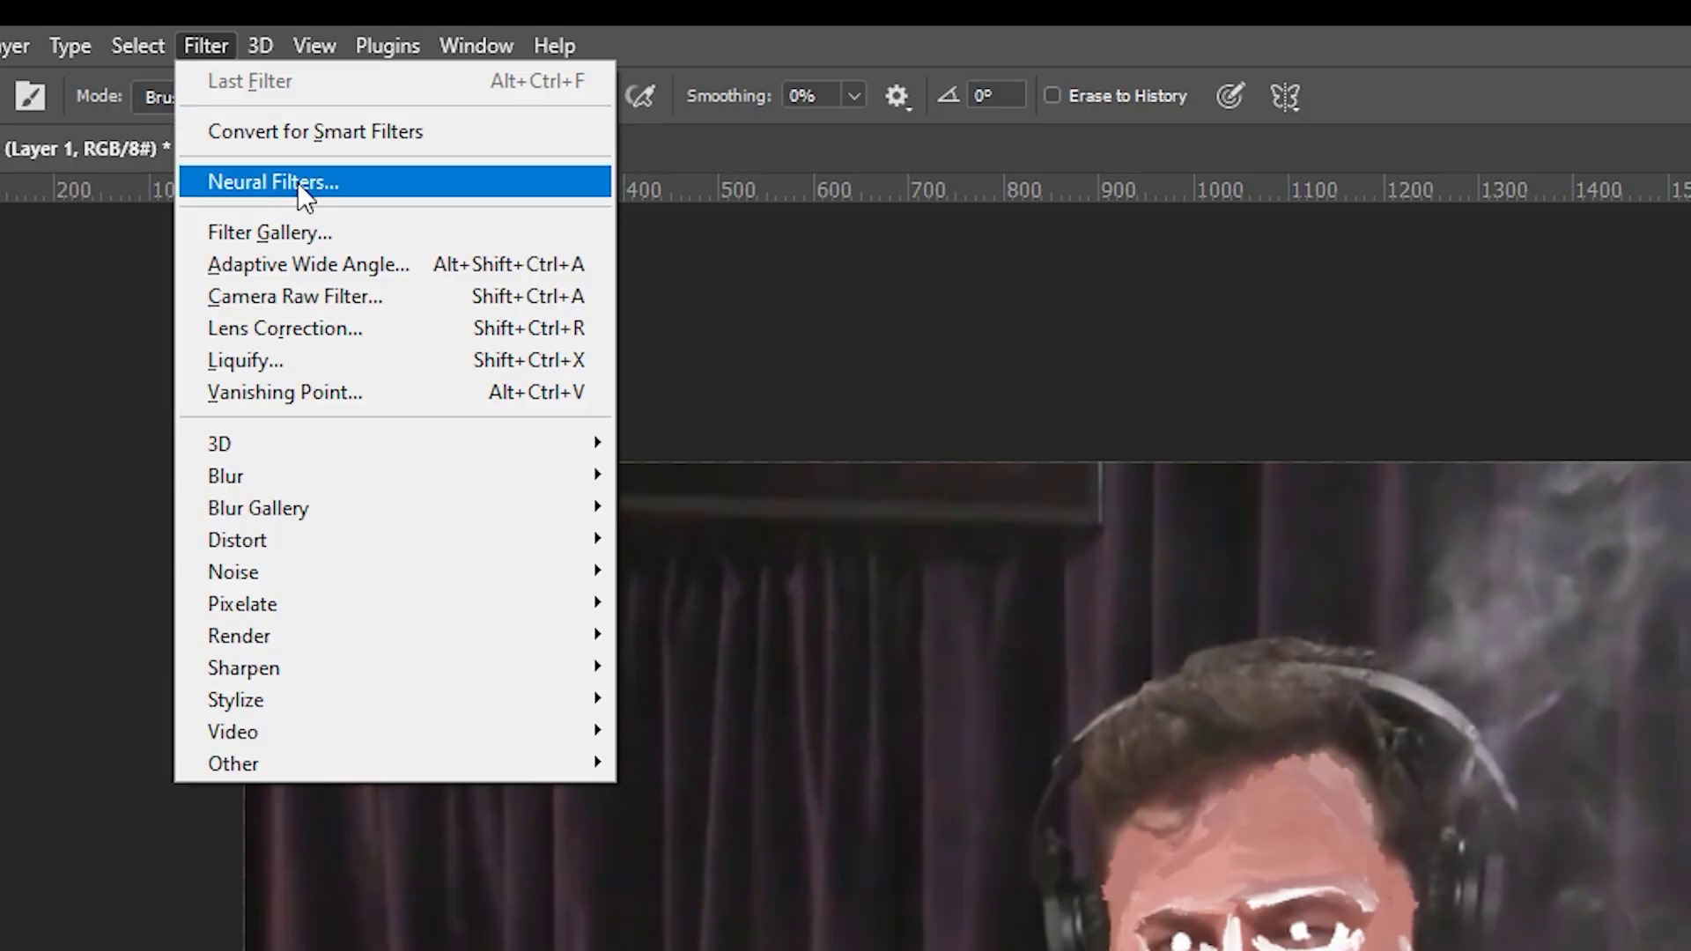
pyautogui.click(300, 185)
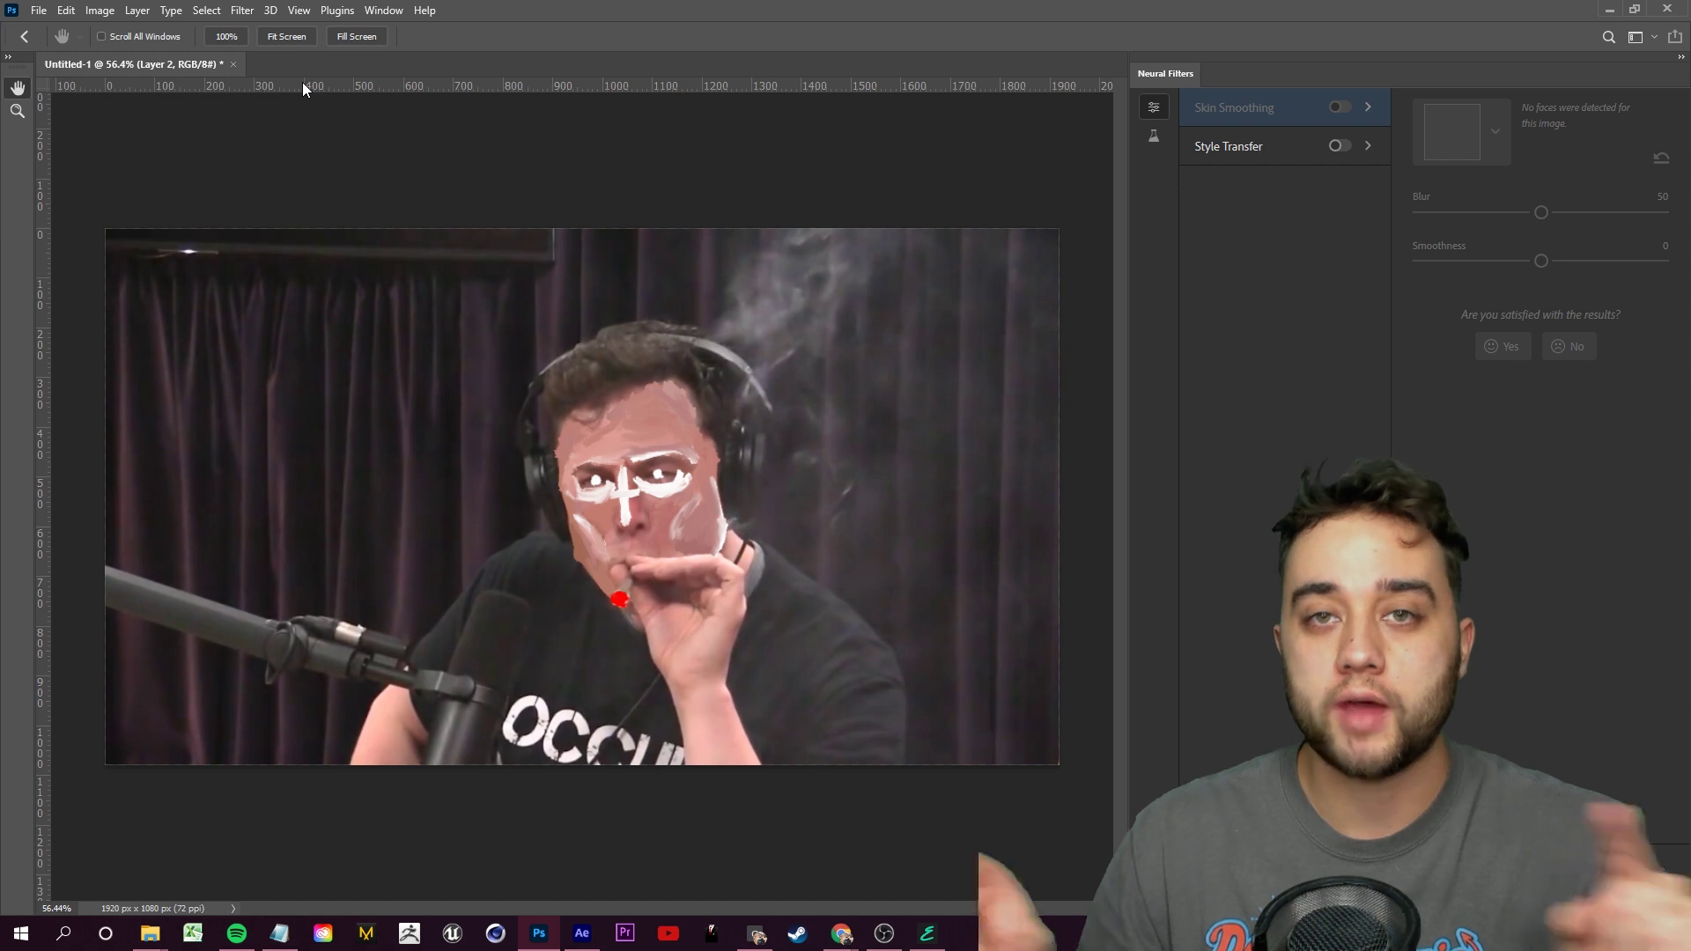
pyautogui.click(1339, 145)
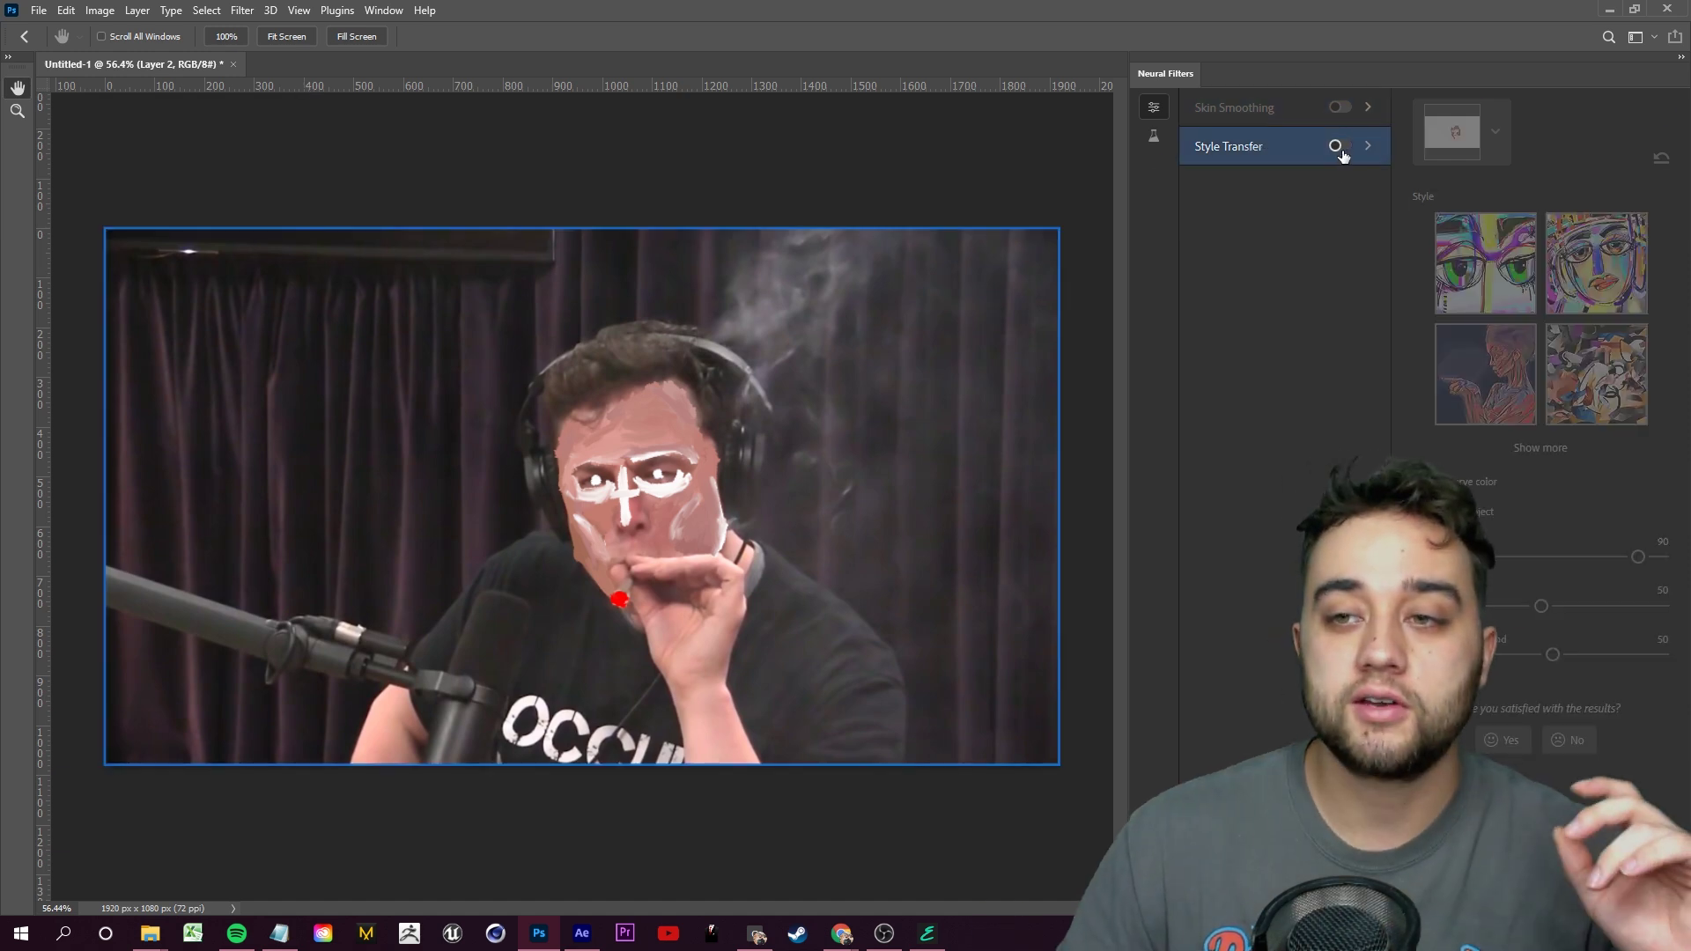
pyautogui.click(1540, 447)
pyautogui.scroll(-10, 1587, 486)
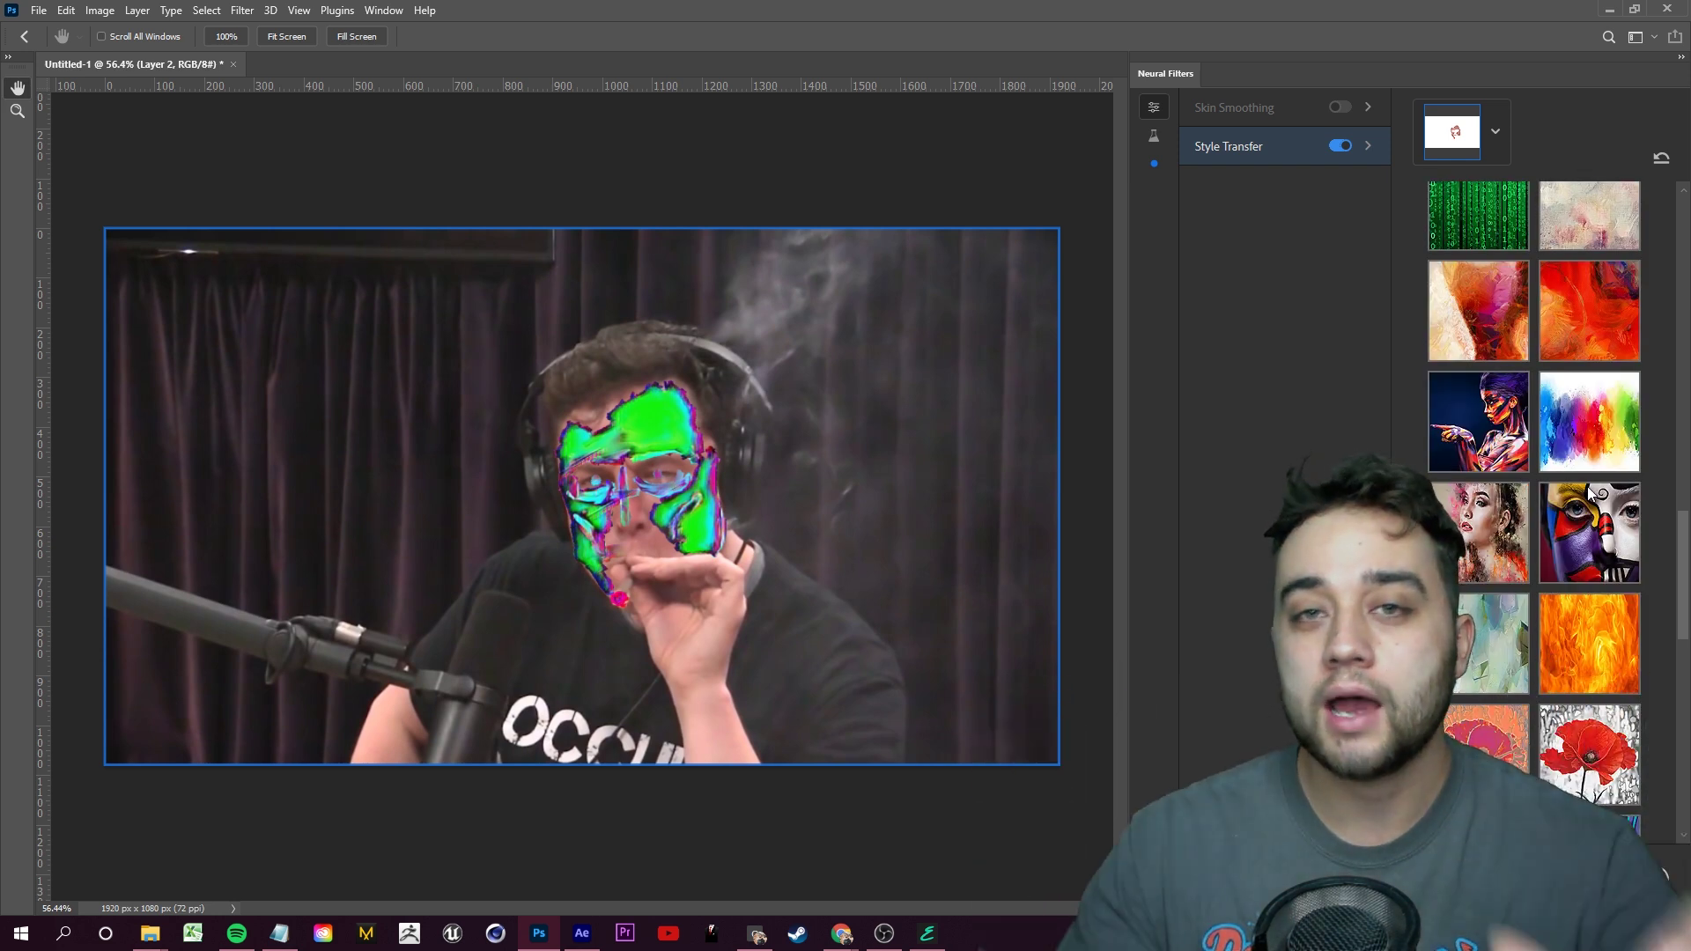
pyautogui.scroll(-10, 1587, 486)
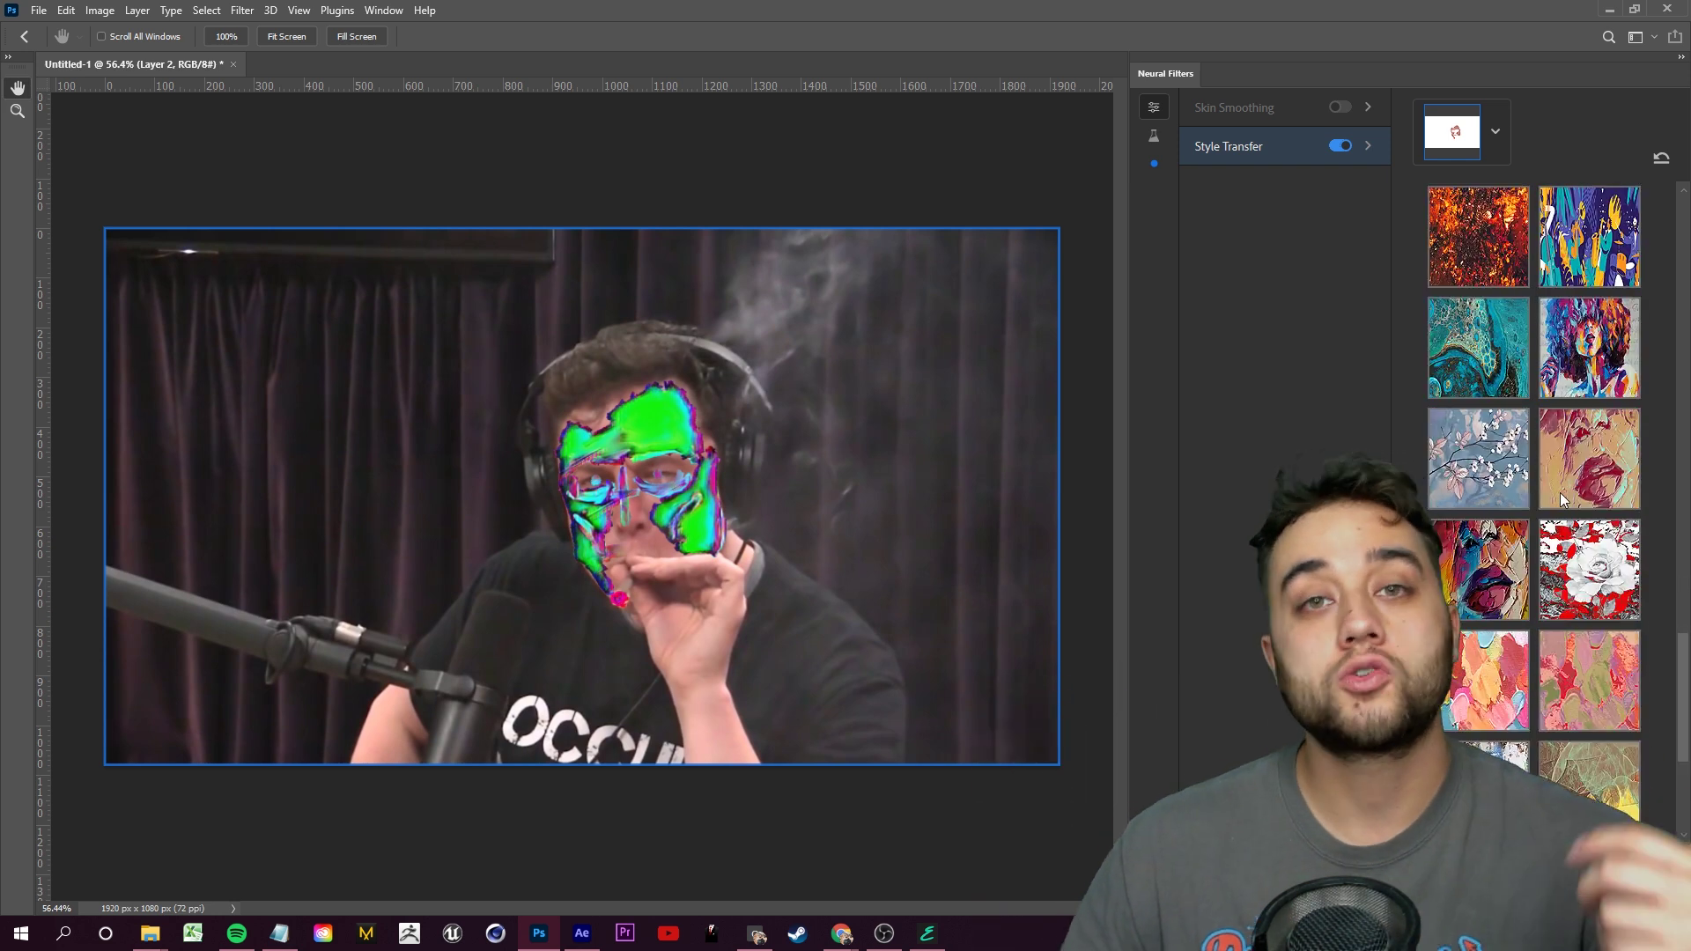
pyautogui.scroll(3, 1577, 493)
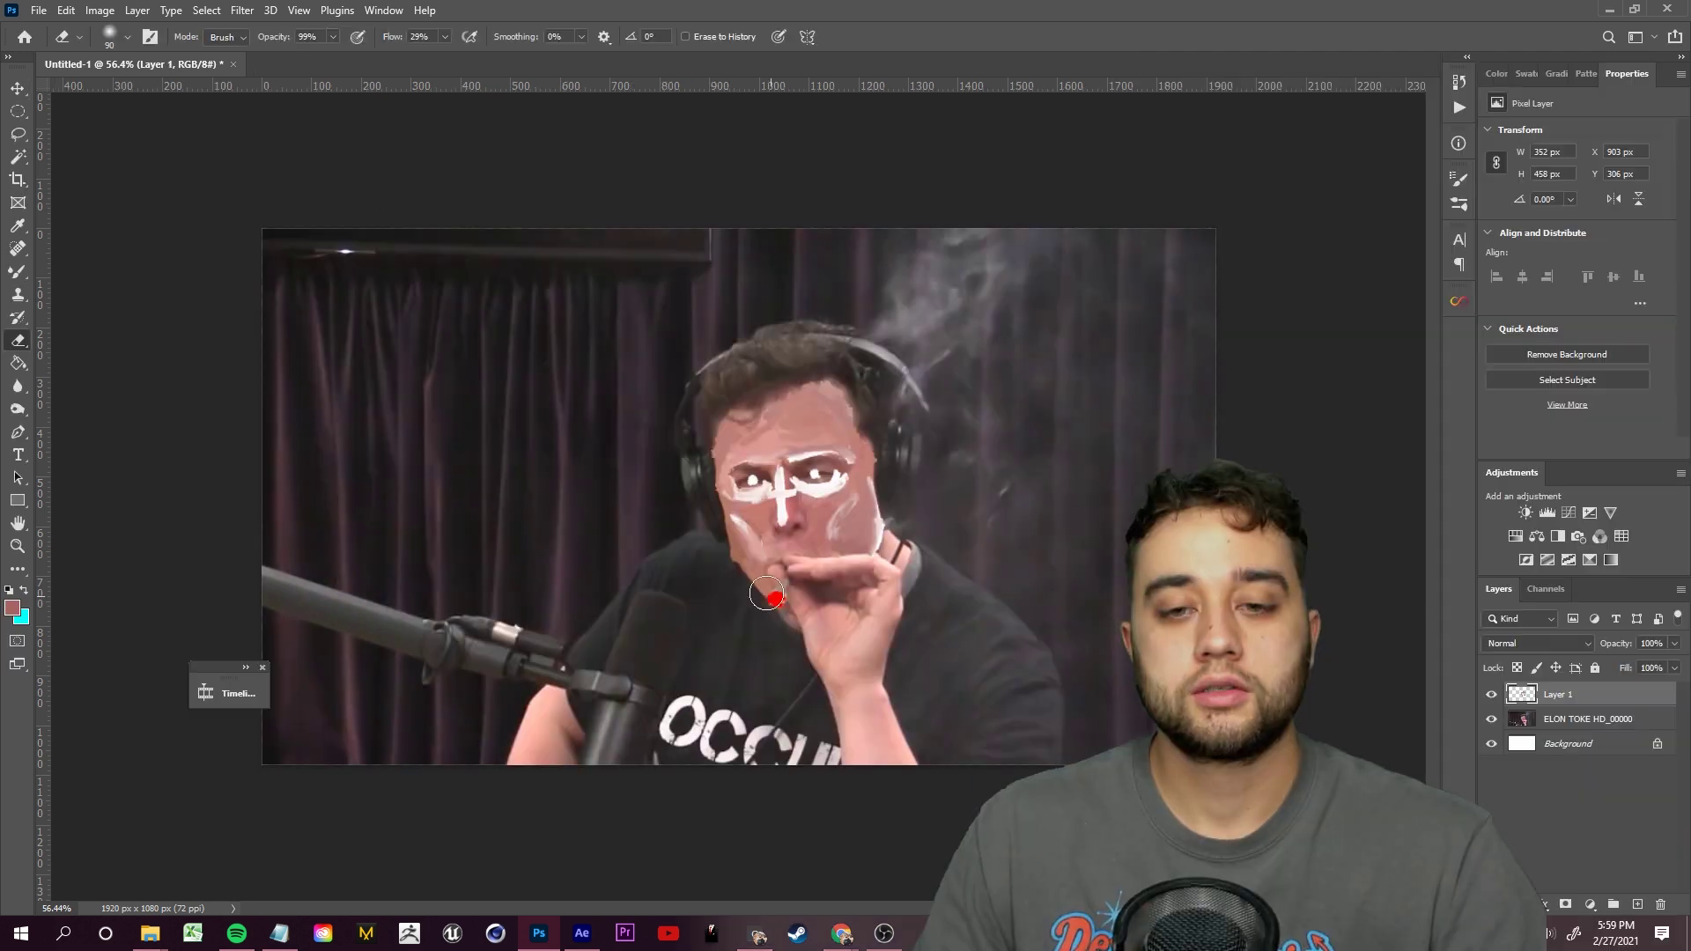
# Save As on this computer with the file type set to PNG
pyautogui.click(34, 11)
pyautogui.click(110, 228)
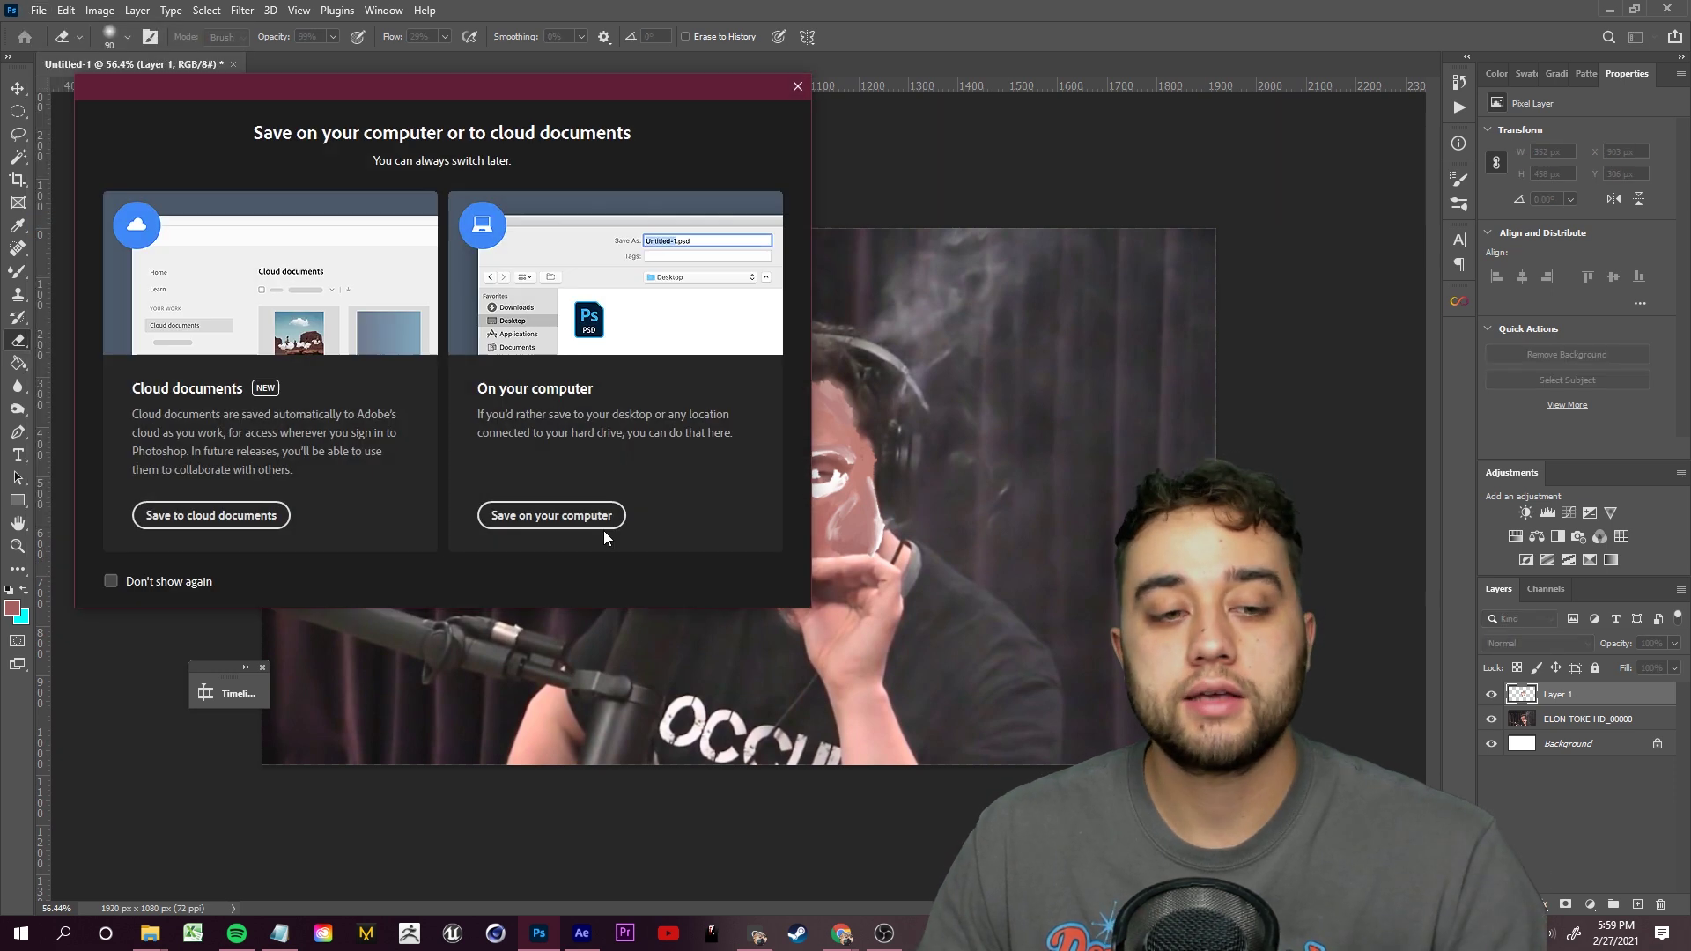
pyautogui.click(553, 524)
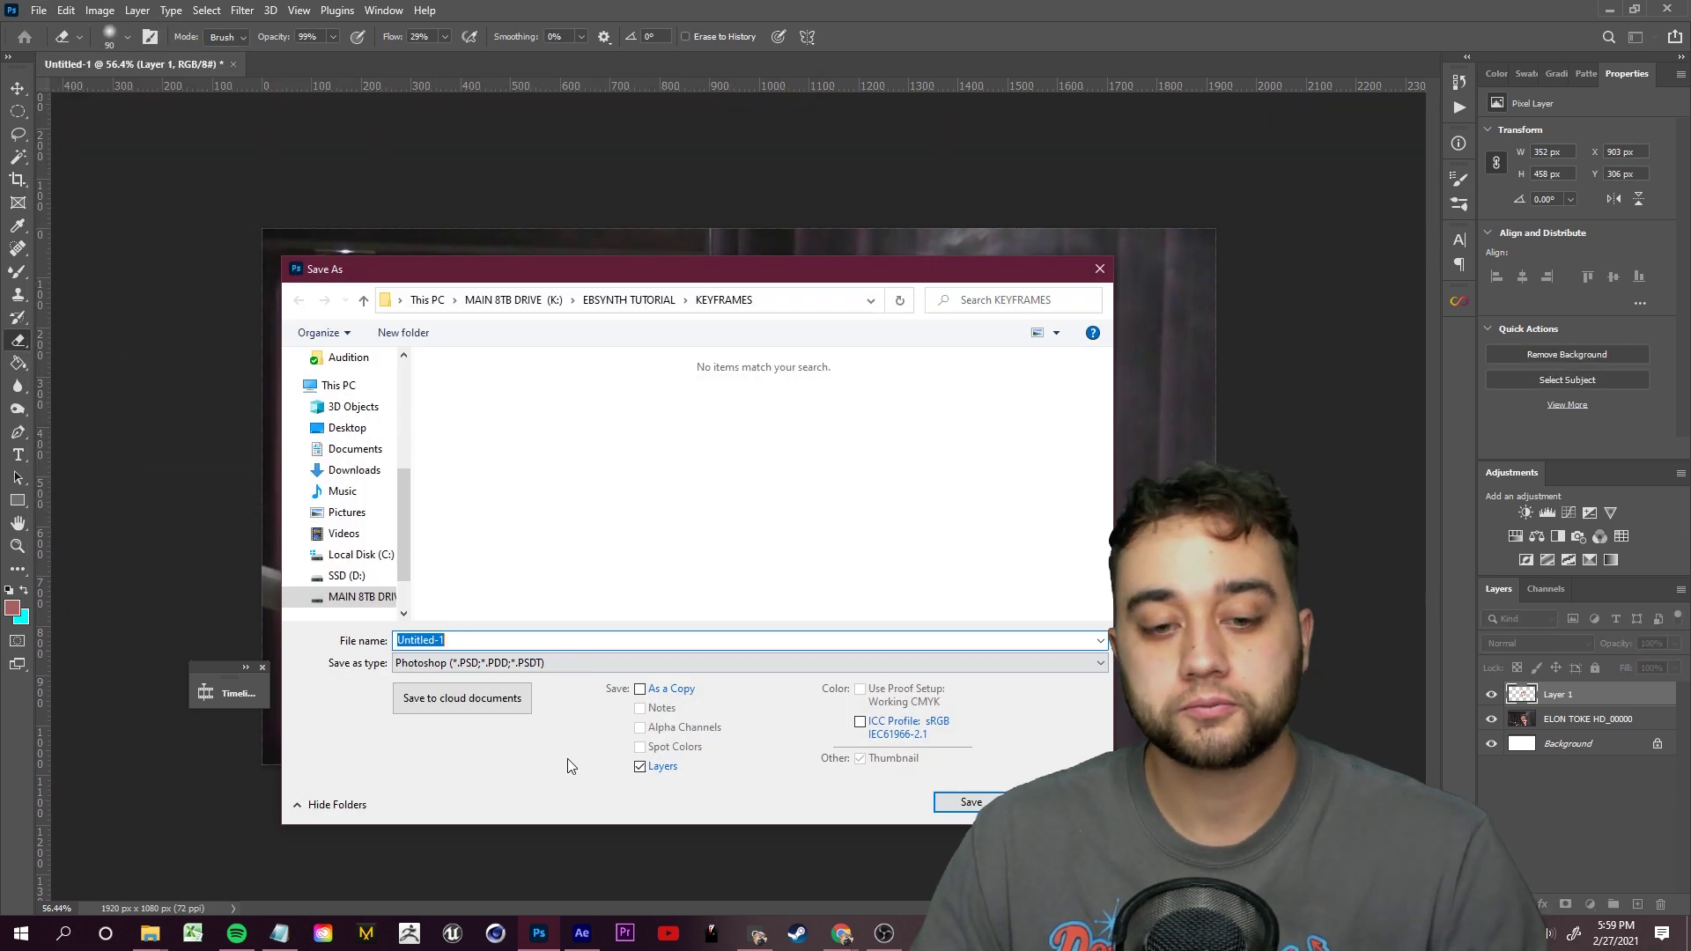
pyautogui.click(498, 663)
pyautogui.click(498, 592)
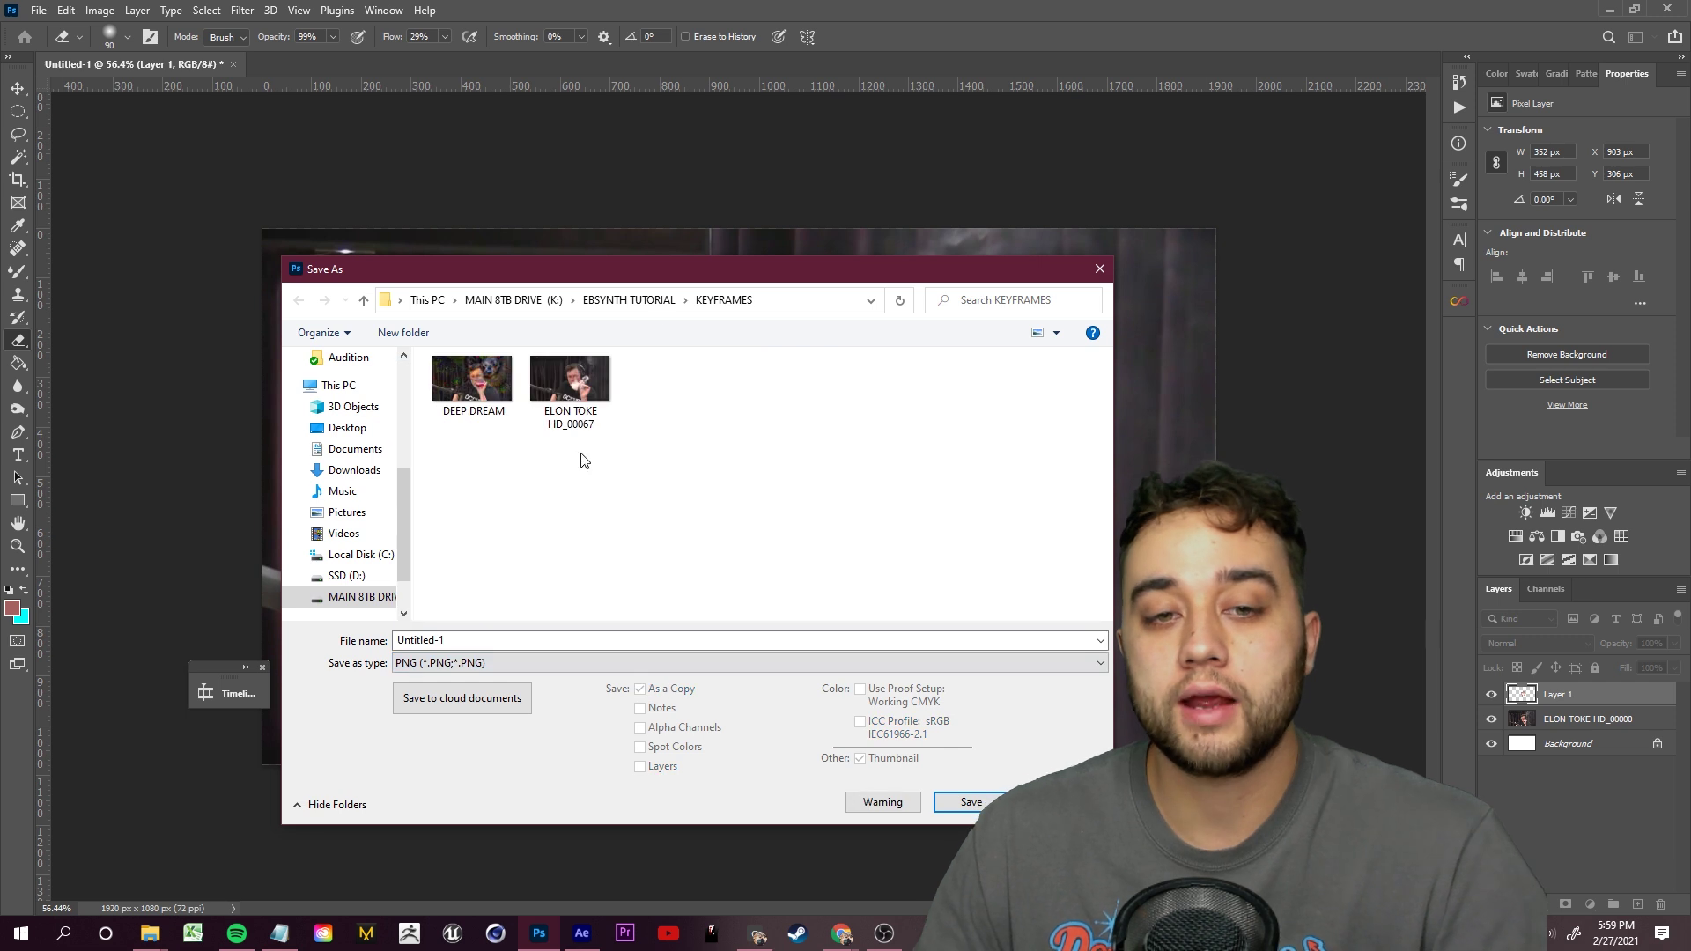
# Create a KEYFRAMES 2 folder in EBSYNTH TUTORIAL and open it as the save location
pyautogui.rightClick(537, 475)
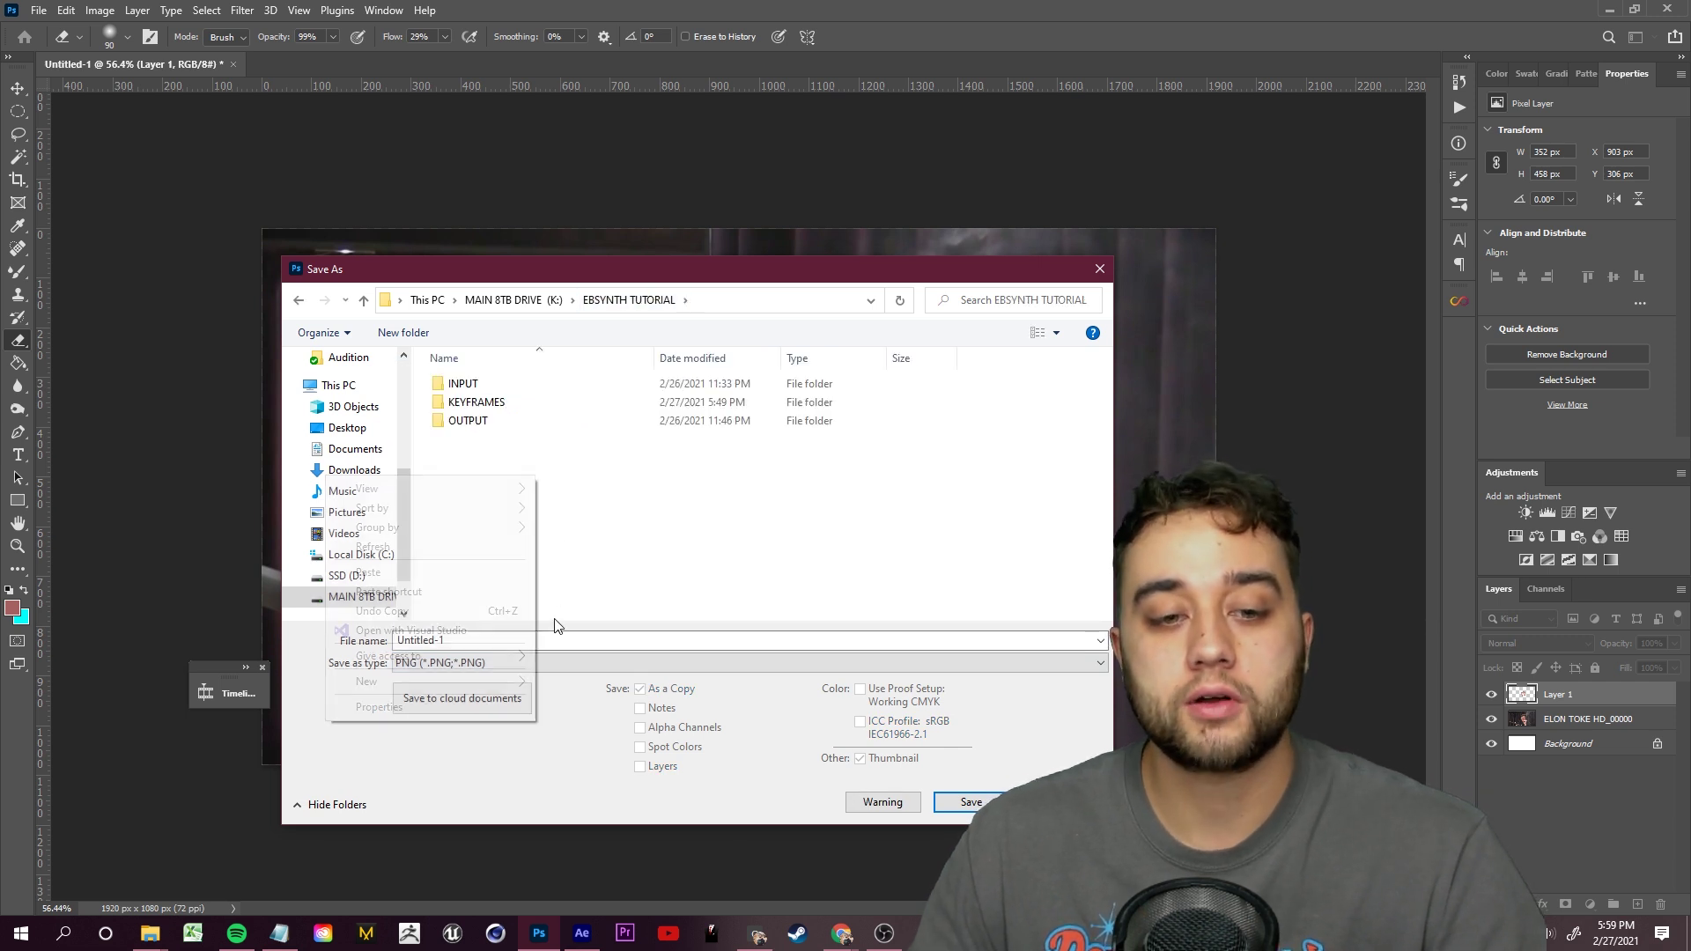
pyautogui.moveTo(378, 681)
pyautogui.click(650, 686)
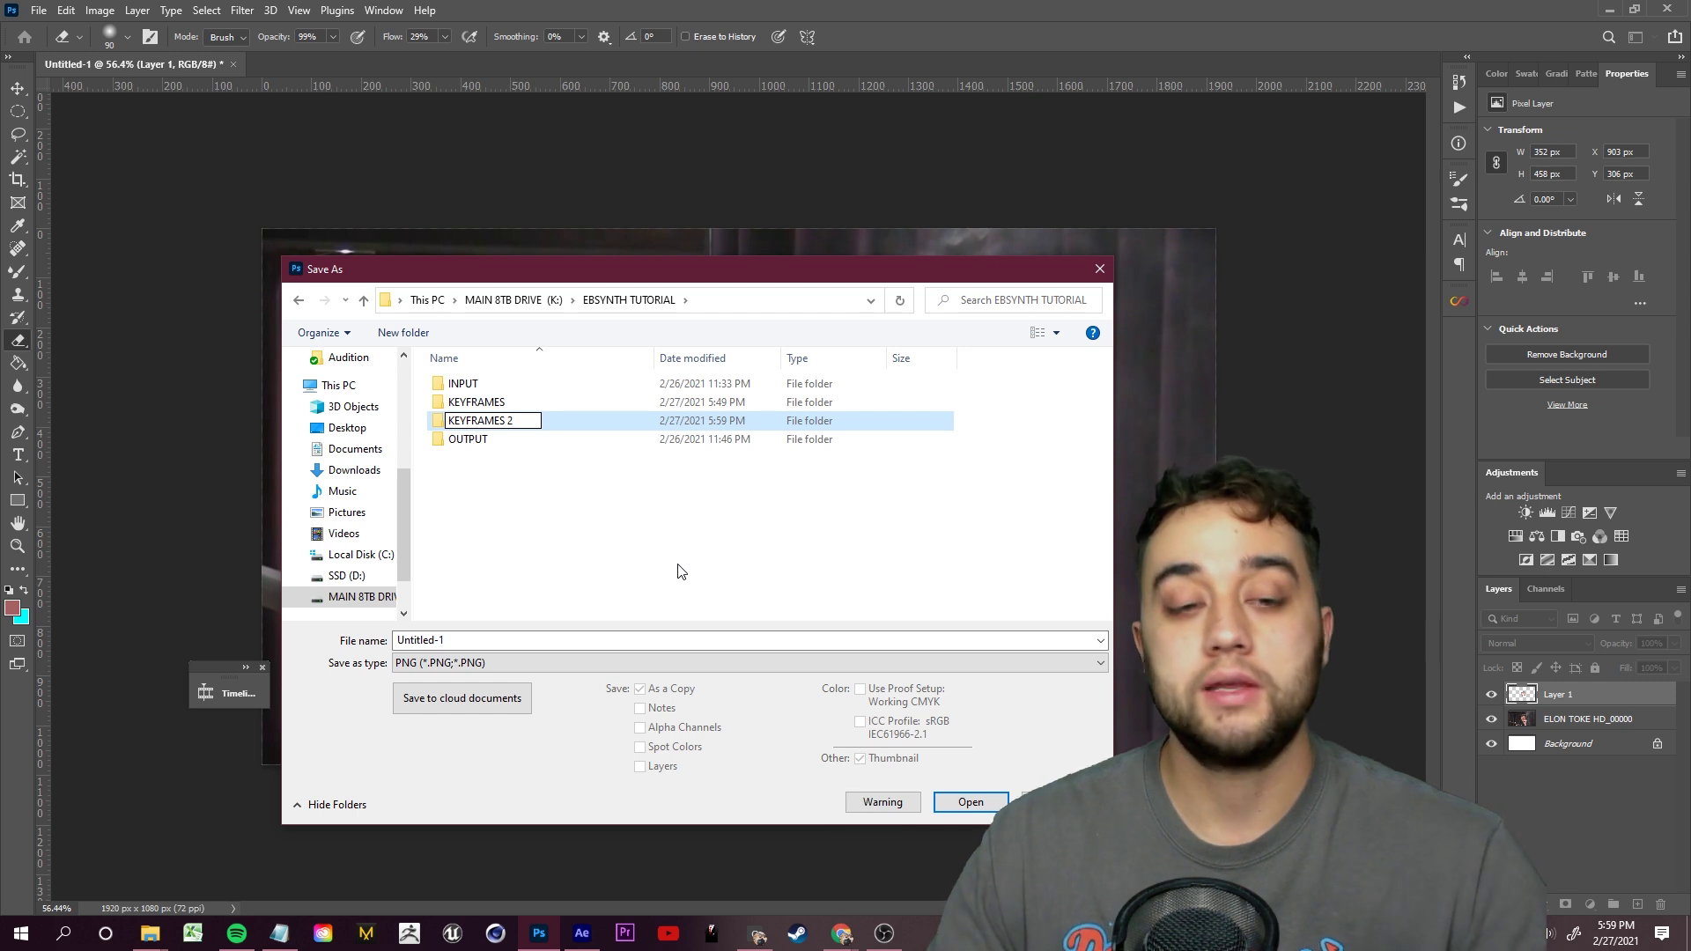
pyautogui.press('Return')
pyautogui.doubleClick(513, 424)
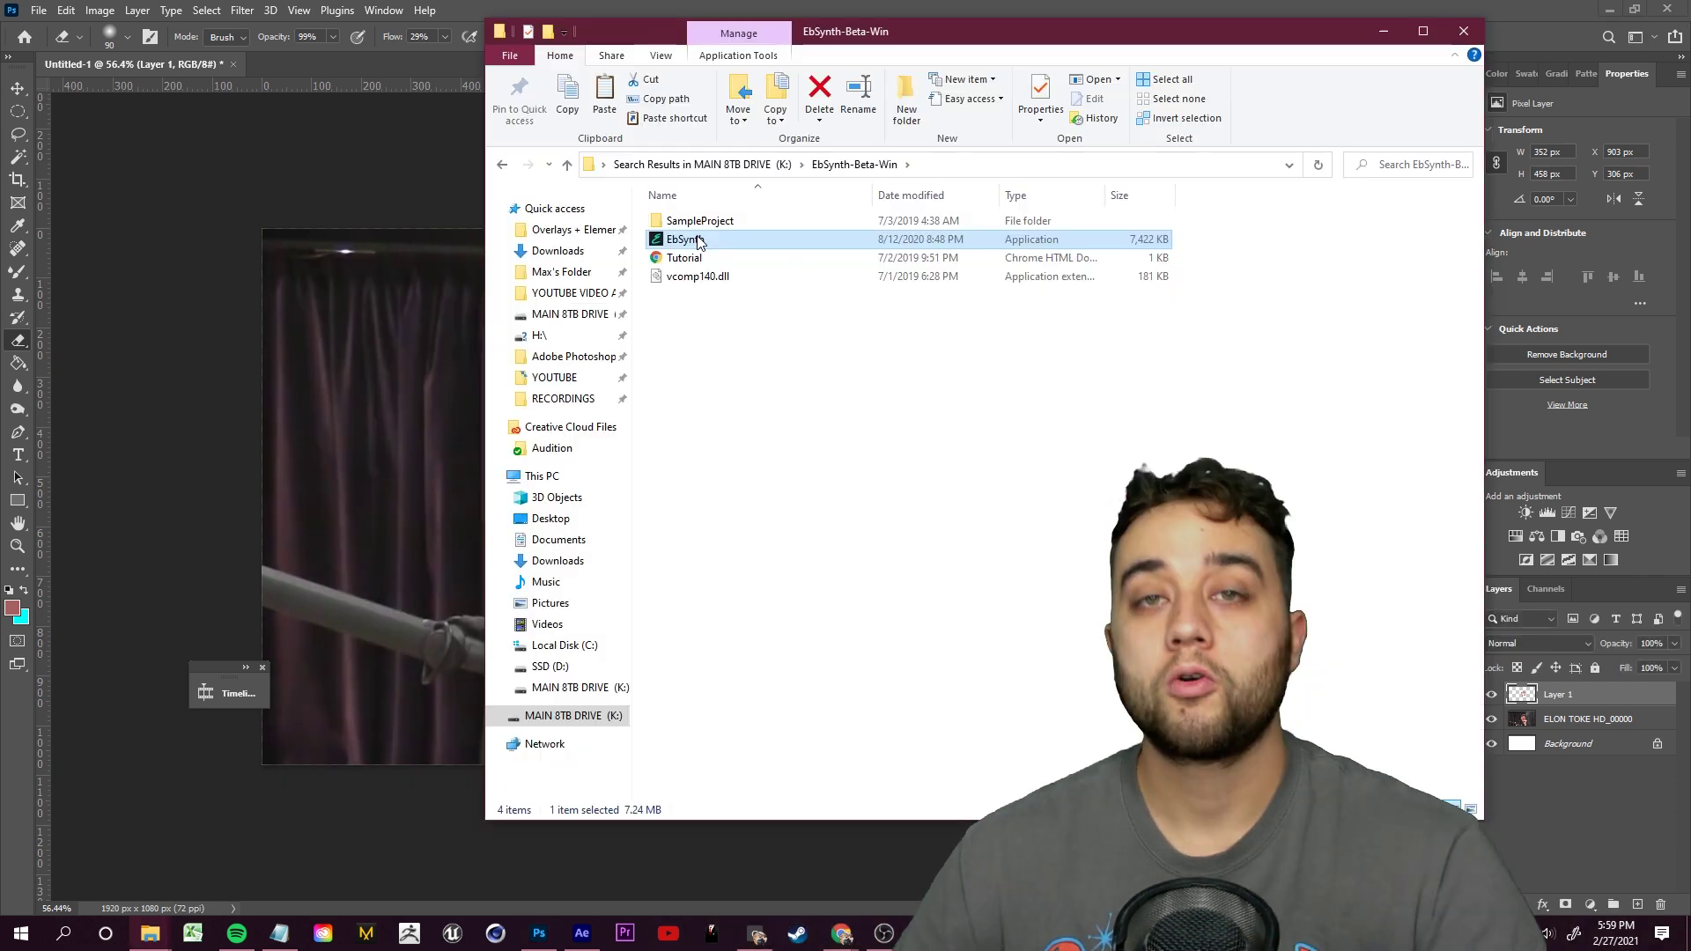
# Set EbSynth's keyframe to paint face.png from EBSYNTH TUTORIAL\KEYFRAMES 2
pyautogui.click(1383, 32)
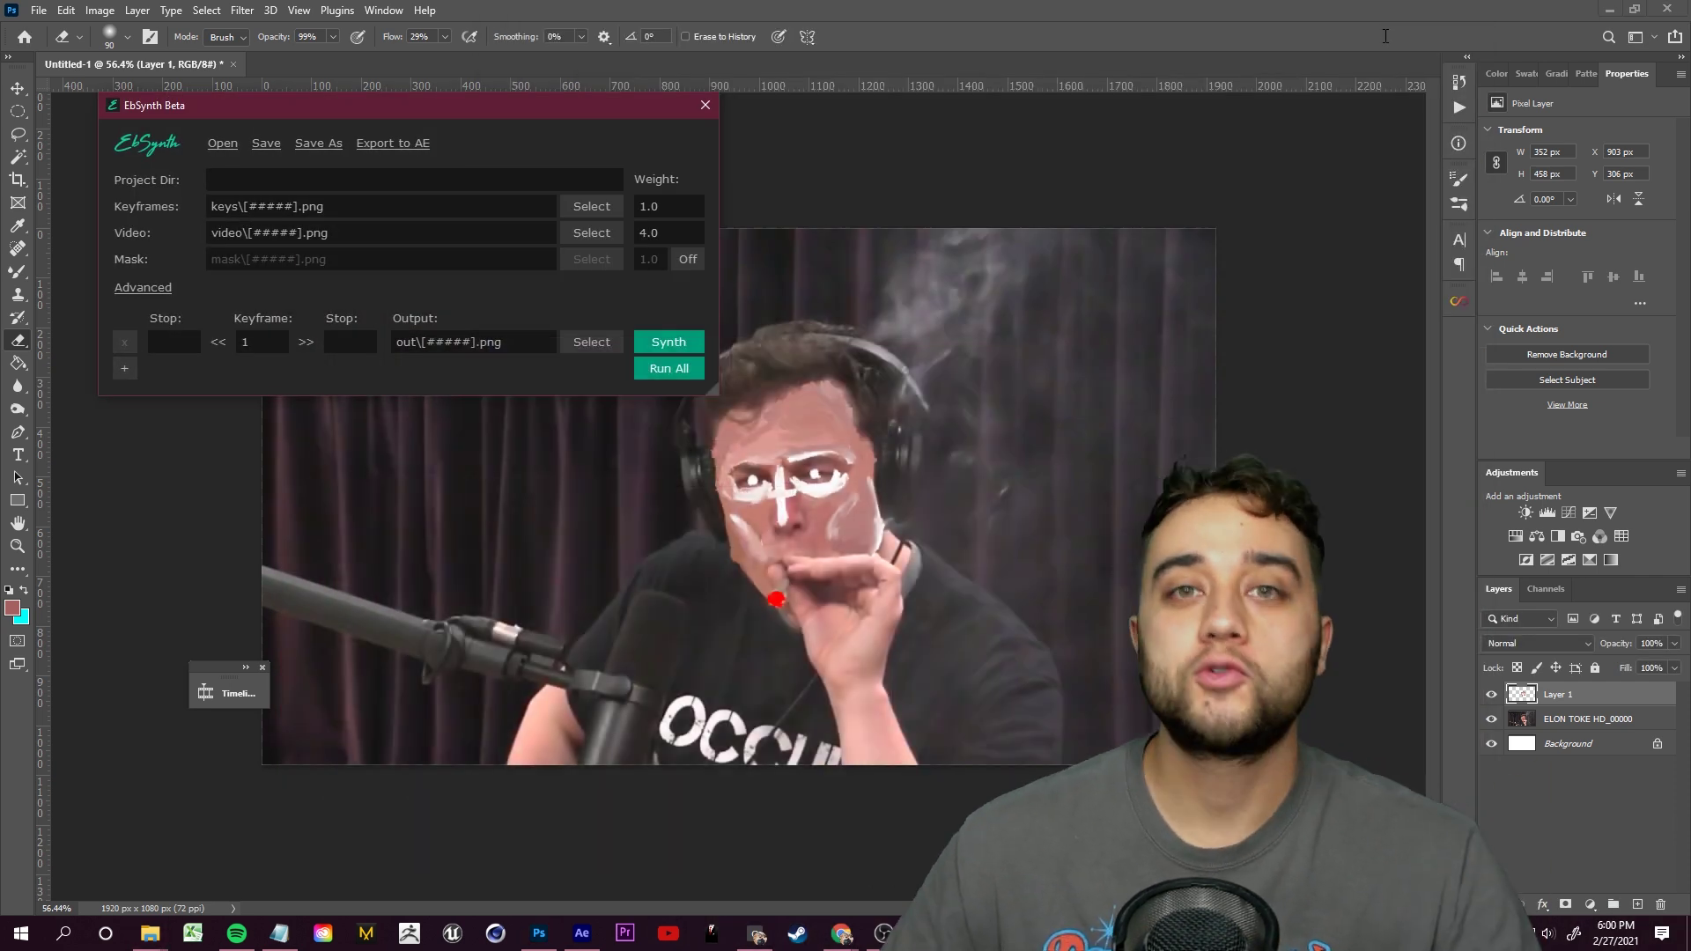
pyautogui.moveTo(378, 111); pyautogui.dragTo(758, 131)
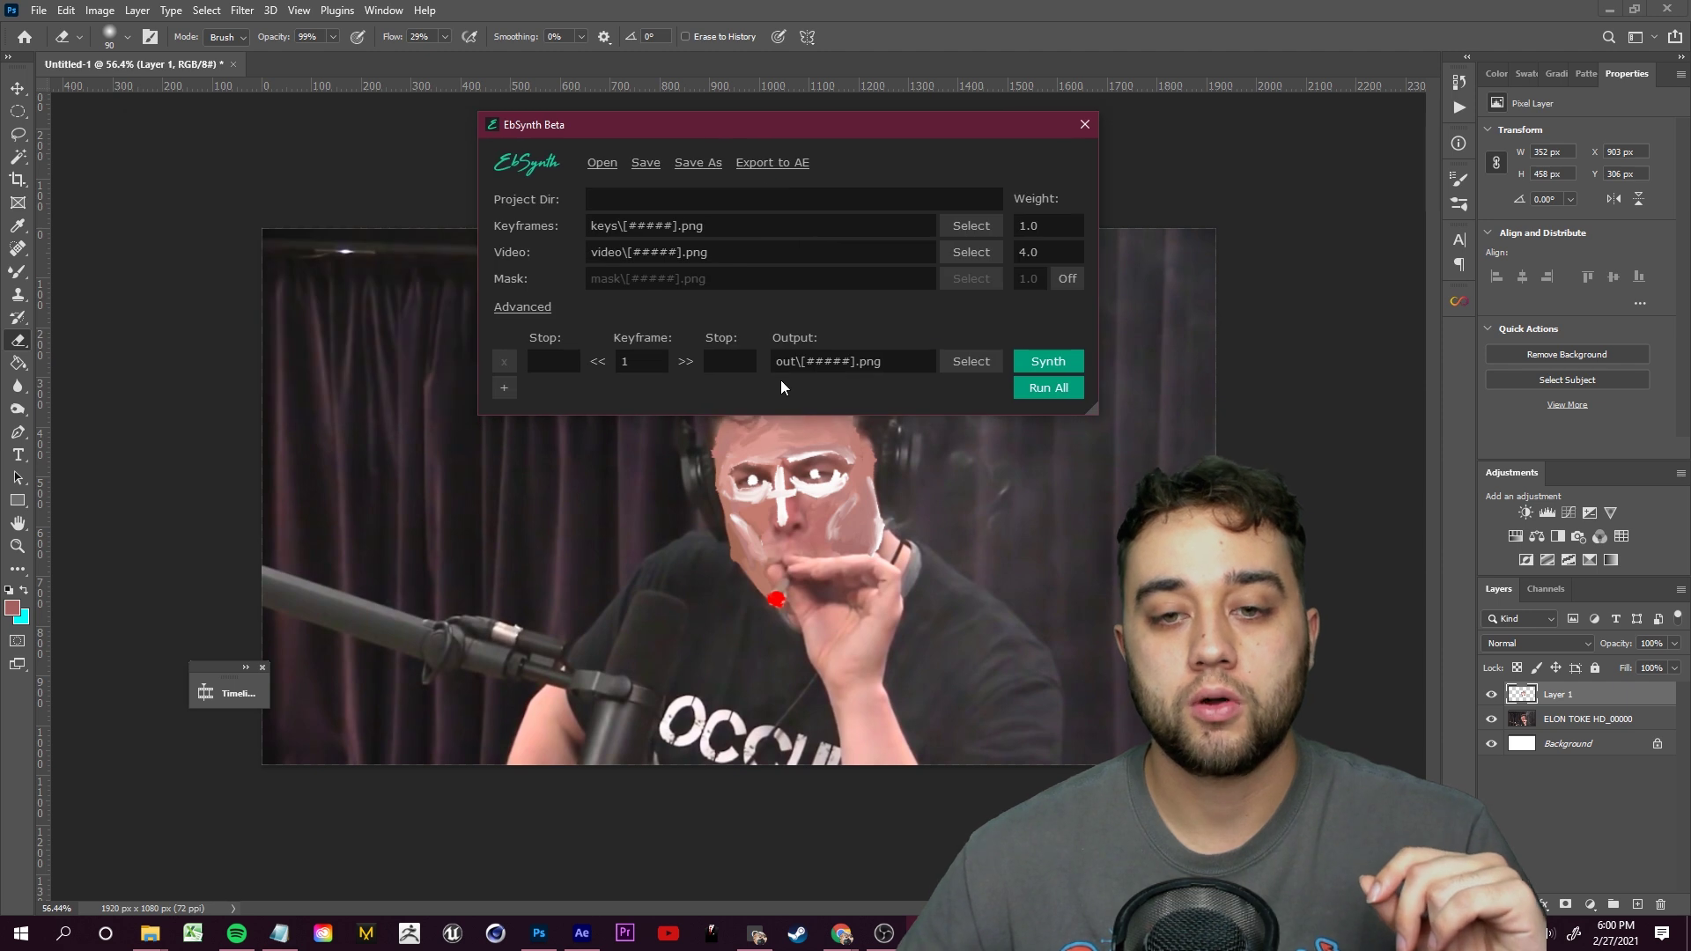
pyautogui.click(971, 225)
pyautogui.doubleClick(729, 275)
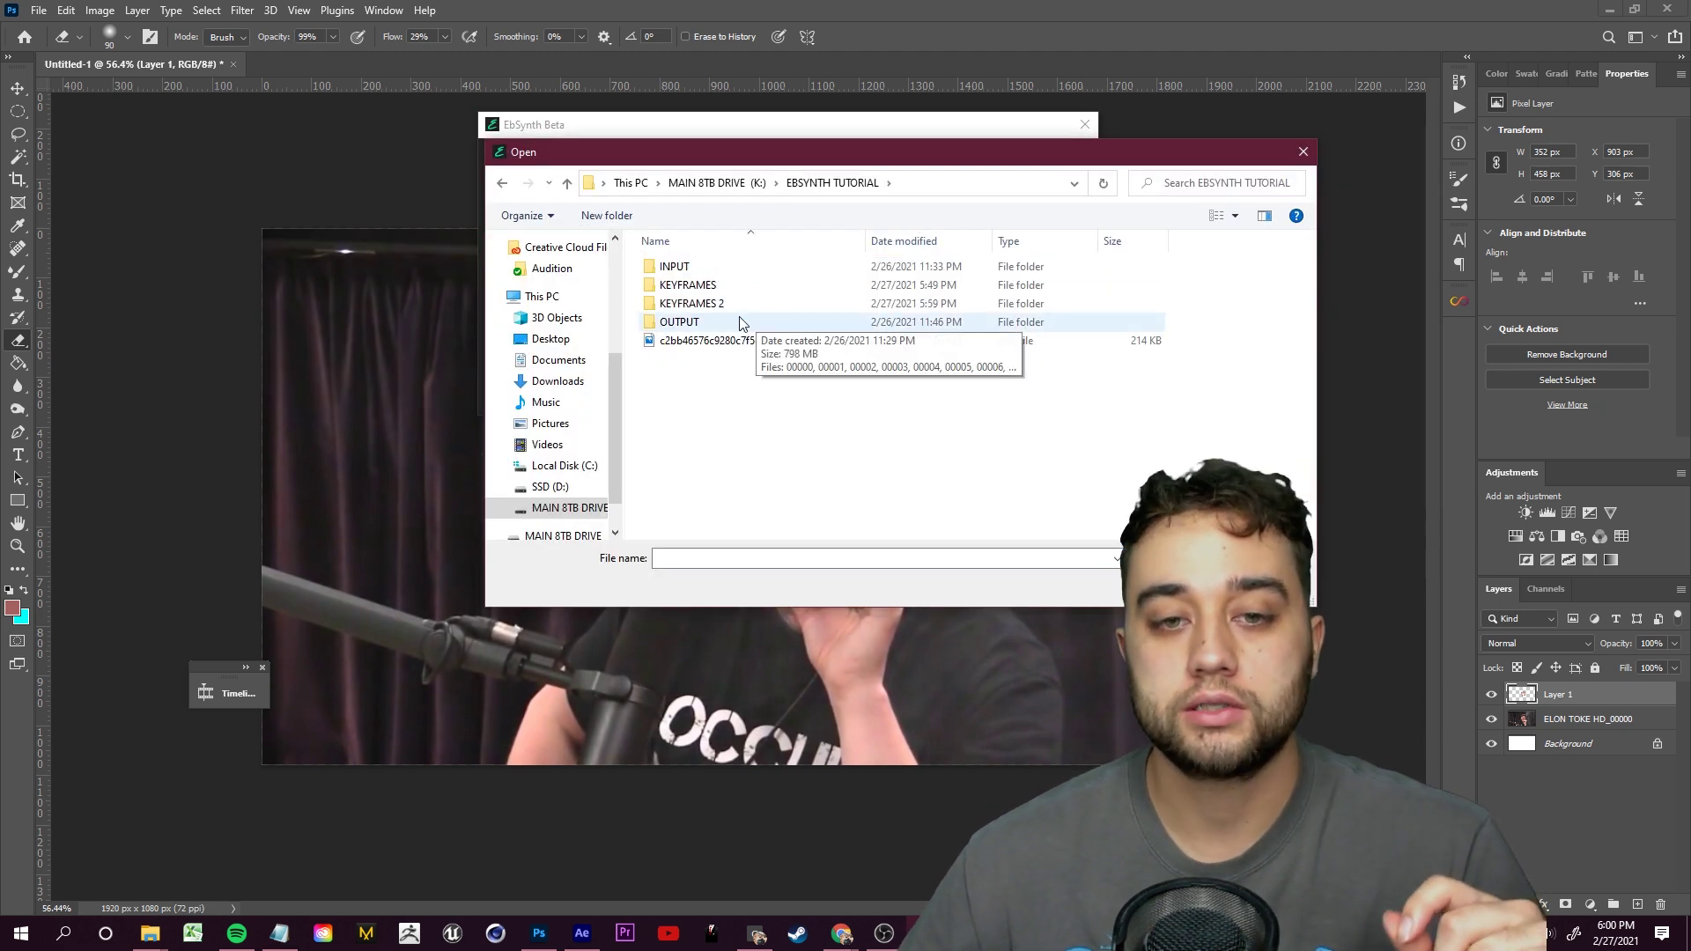
pyautogui.click(727, 302)
pyautogui.doubleClick(727, 303)
pyautogui.click(685, 304)
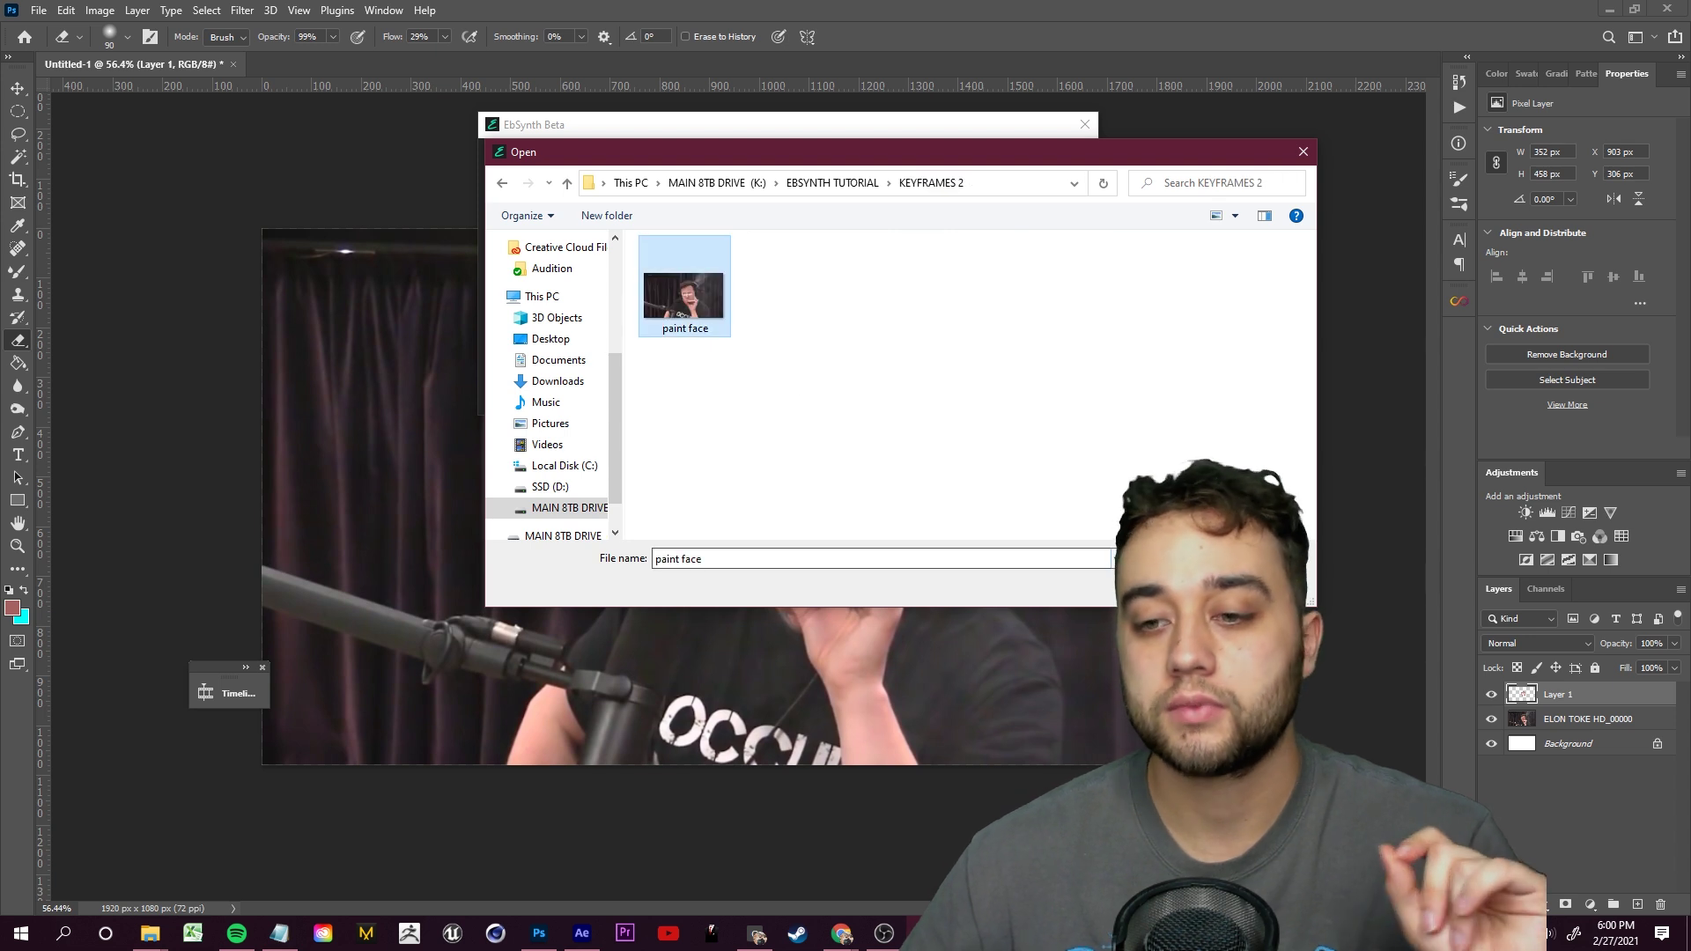
pyautogui.press('Return')
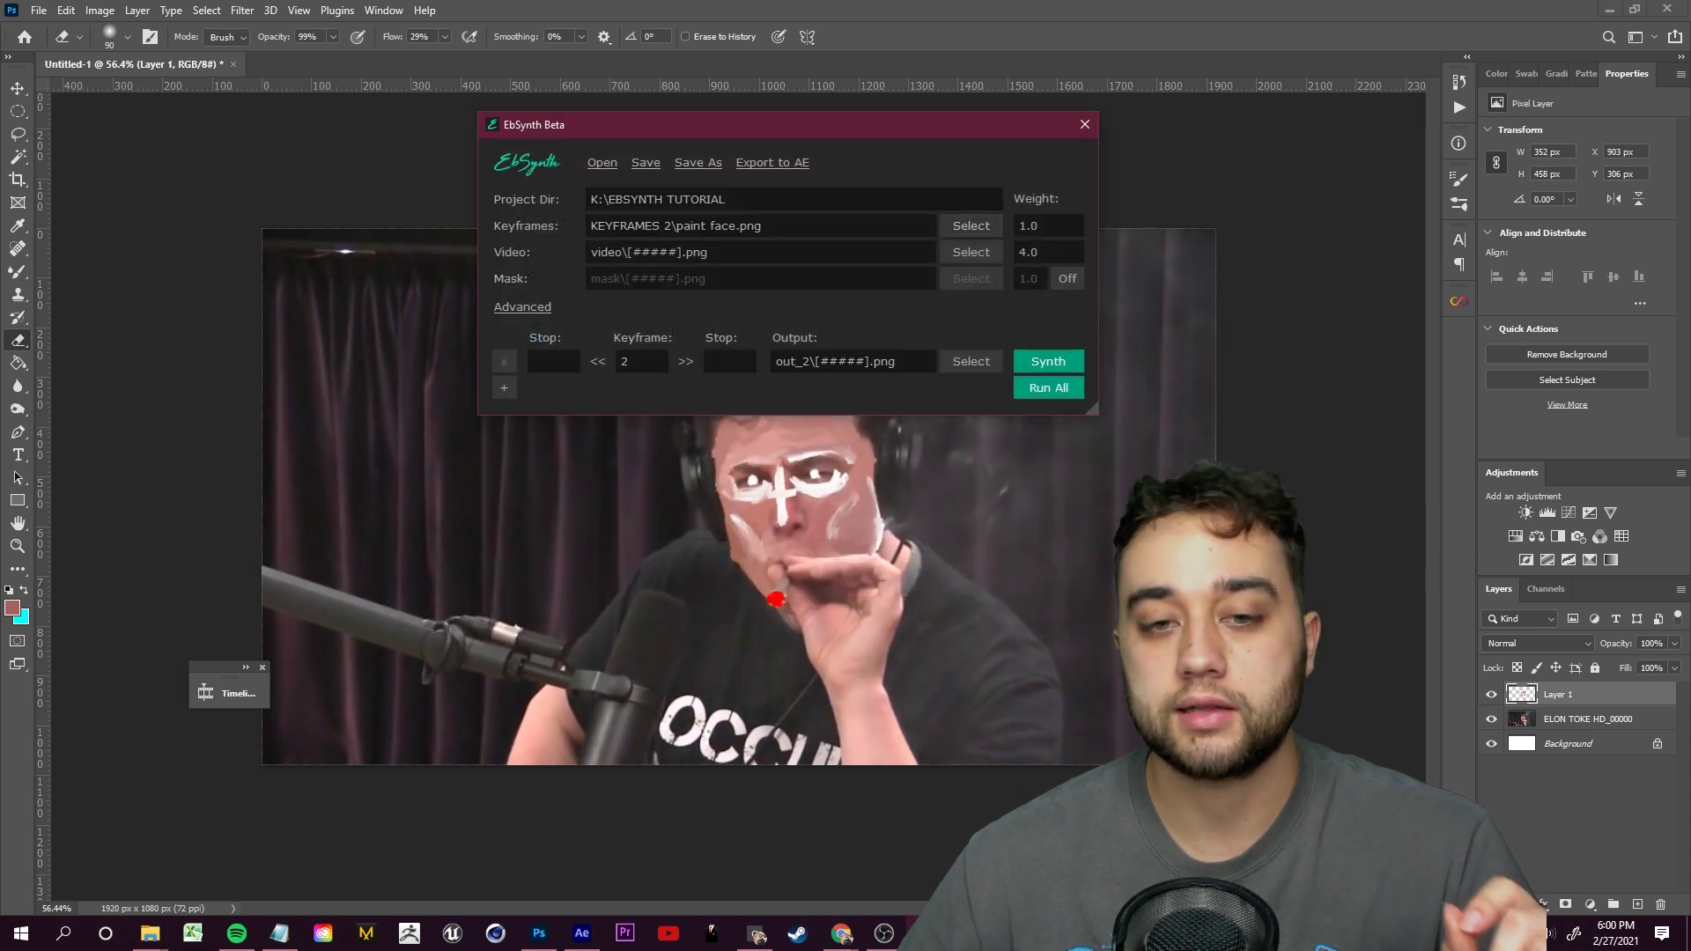
# Select the original video frame sequence as EbSynth's video input
pyautogui.click(970, 252)
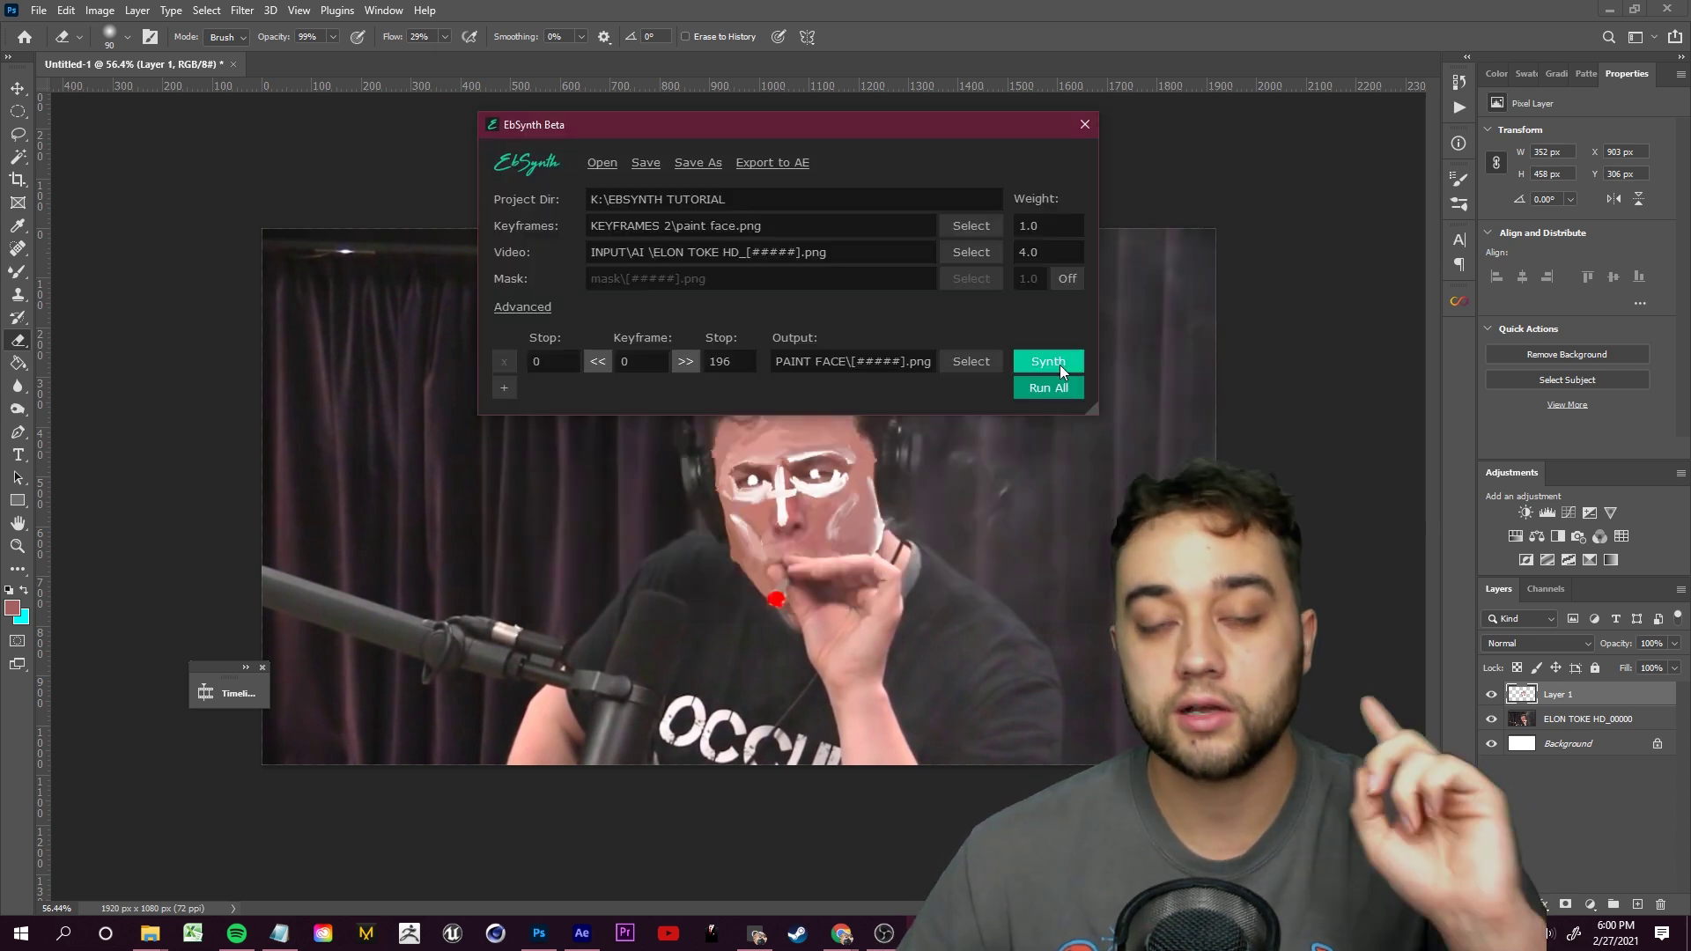
pyautogui.click(1048, 361)
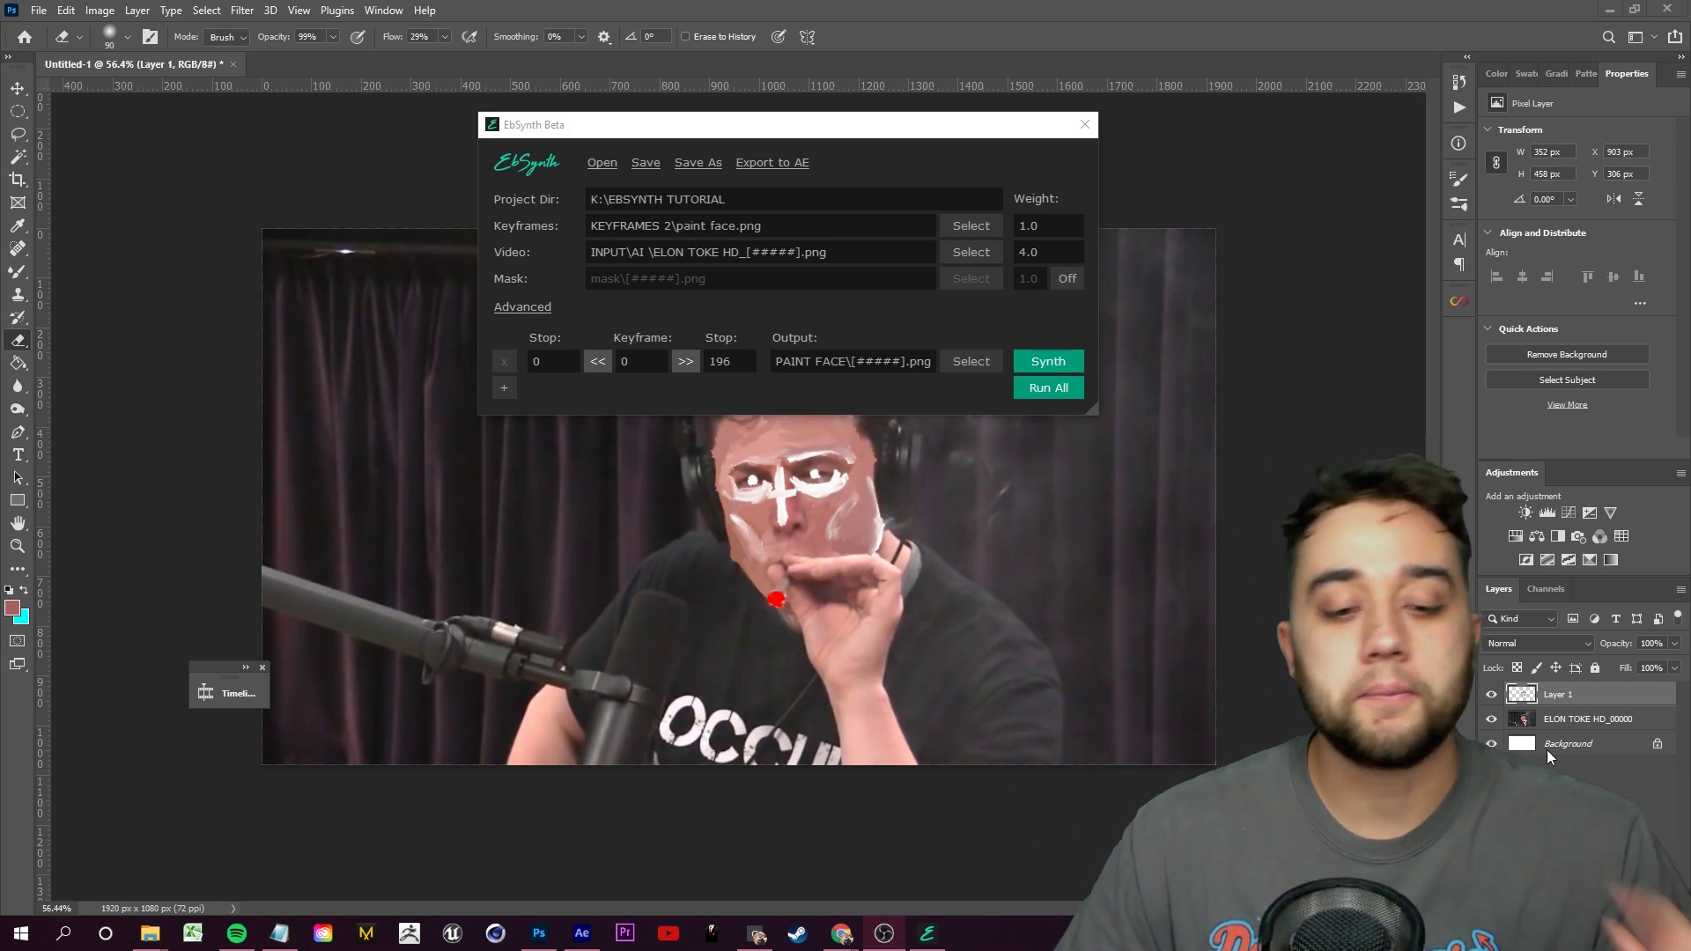
pyautogui.click(594, 939)
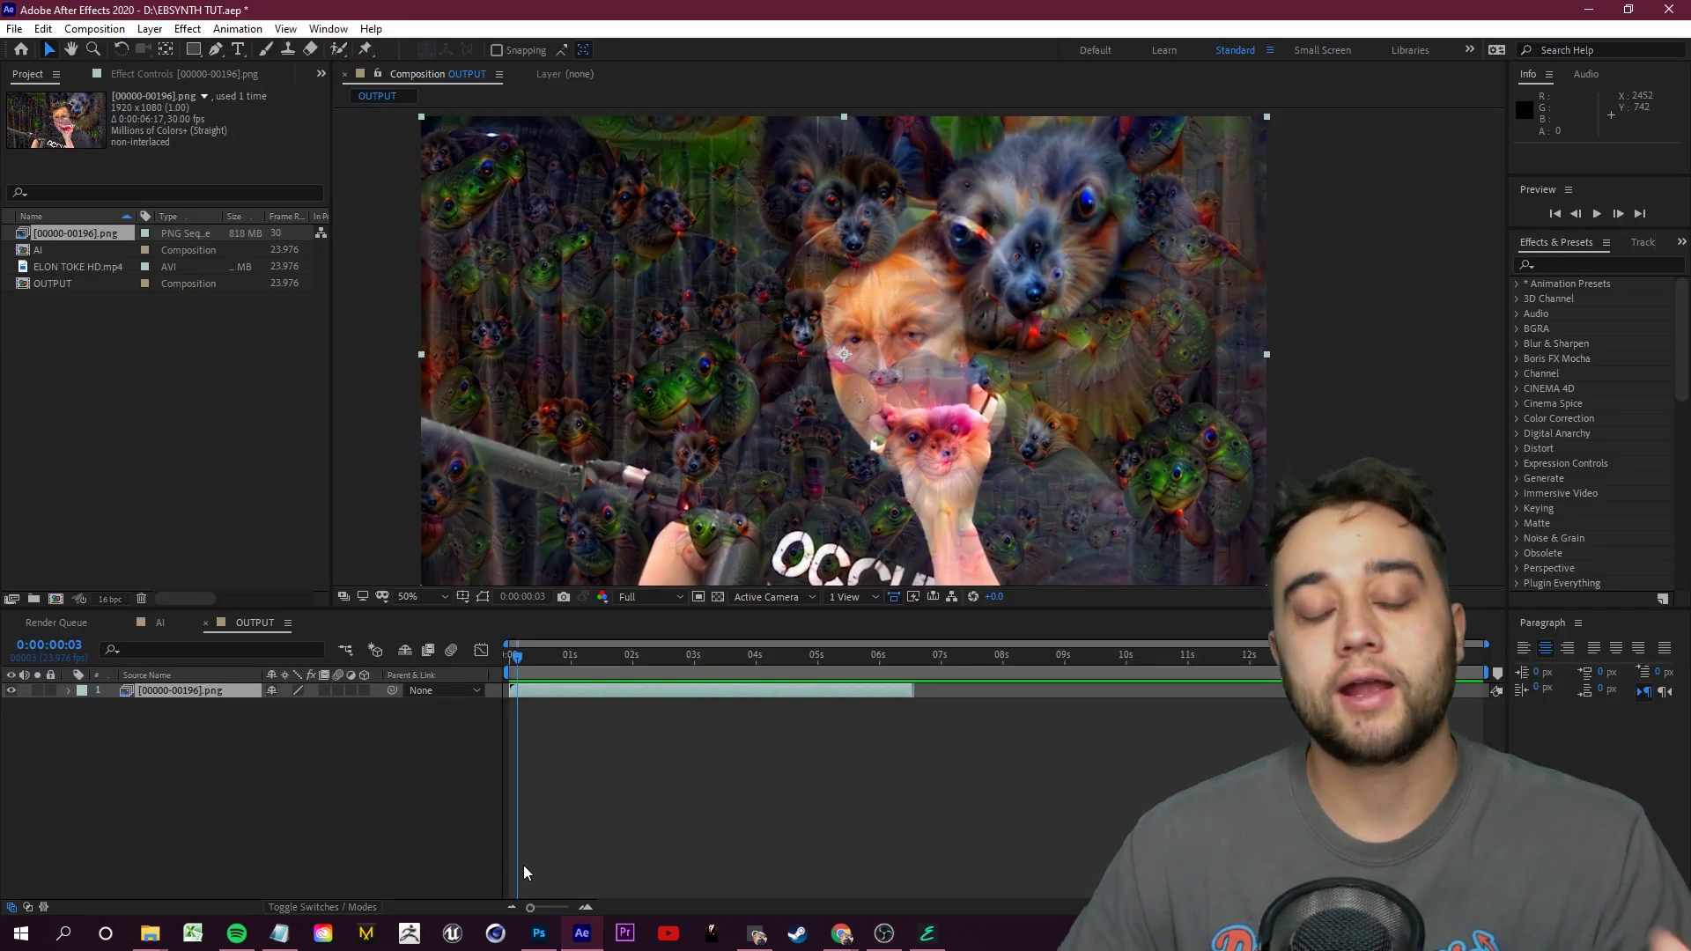
# Create a new composition named 'paint face'
pyautogui.click(58, 601)
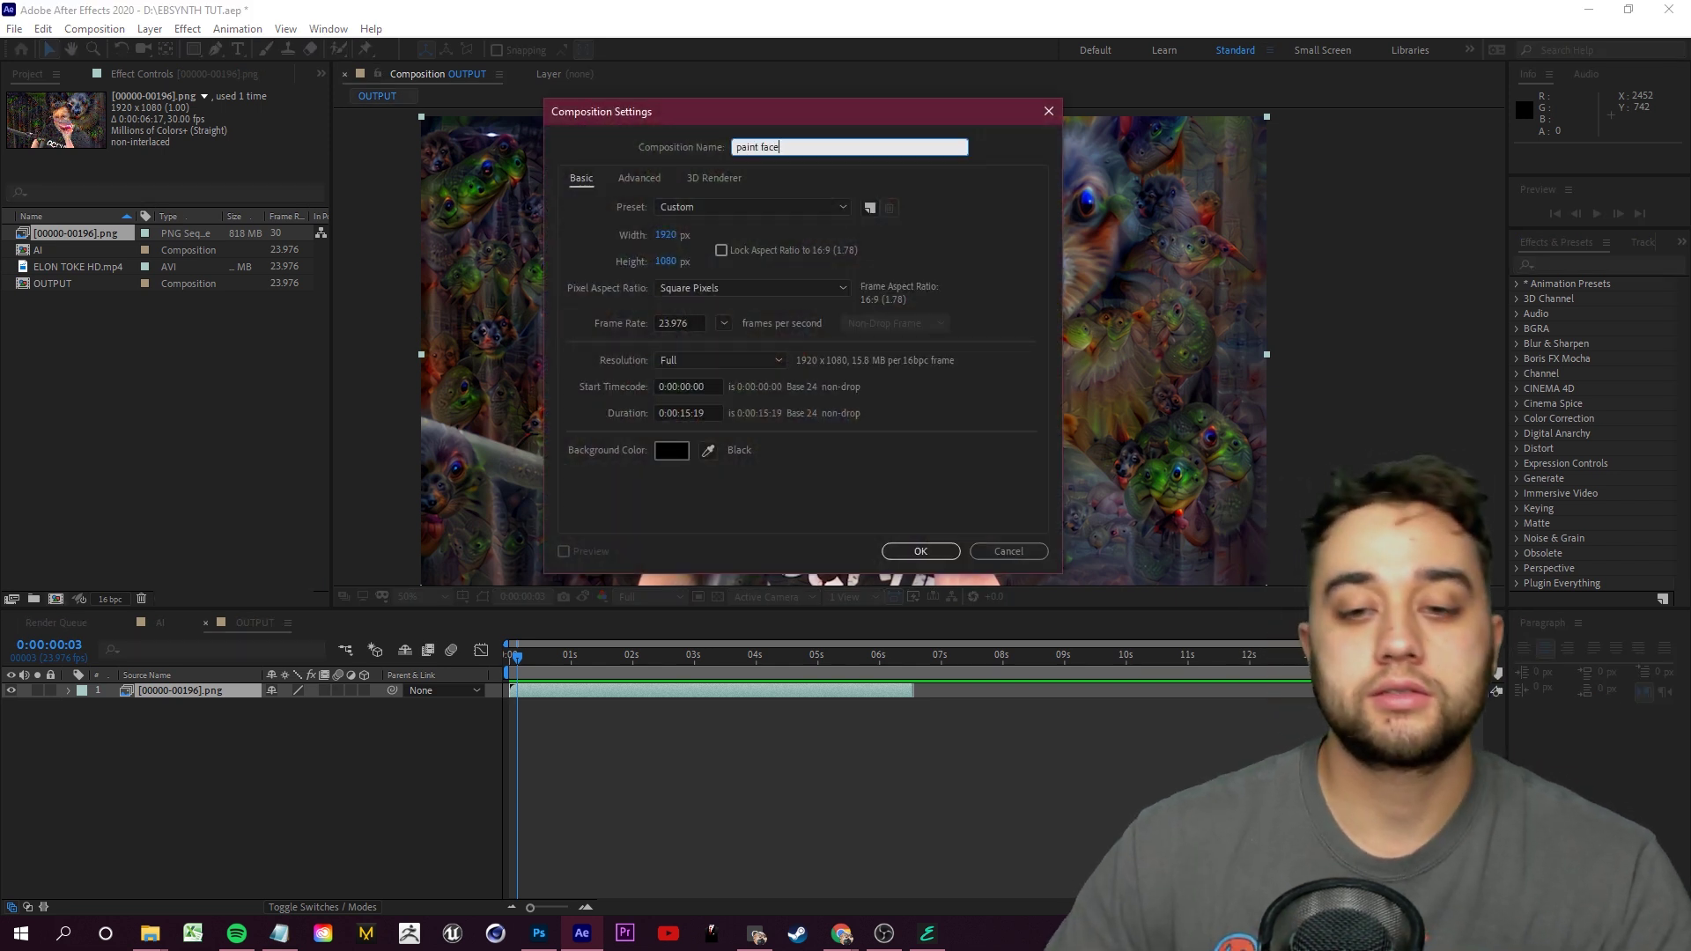
pyautogui.write('paint face')
pyautogui.press('Return')
# Import the OUTPUT PAINT FACE frames as a PNG sequence and place it in the paint face timeline
pyautogui.rightClick(146, 394)
pyautogui.moveTo(174, 500)
pyautogui.click(480, 507)
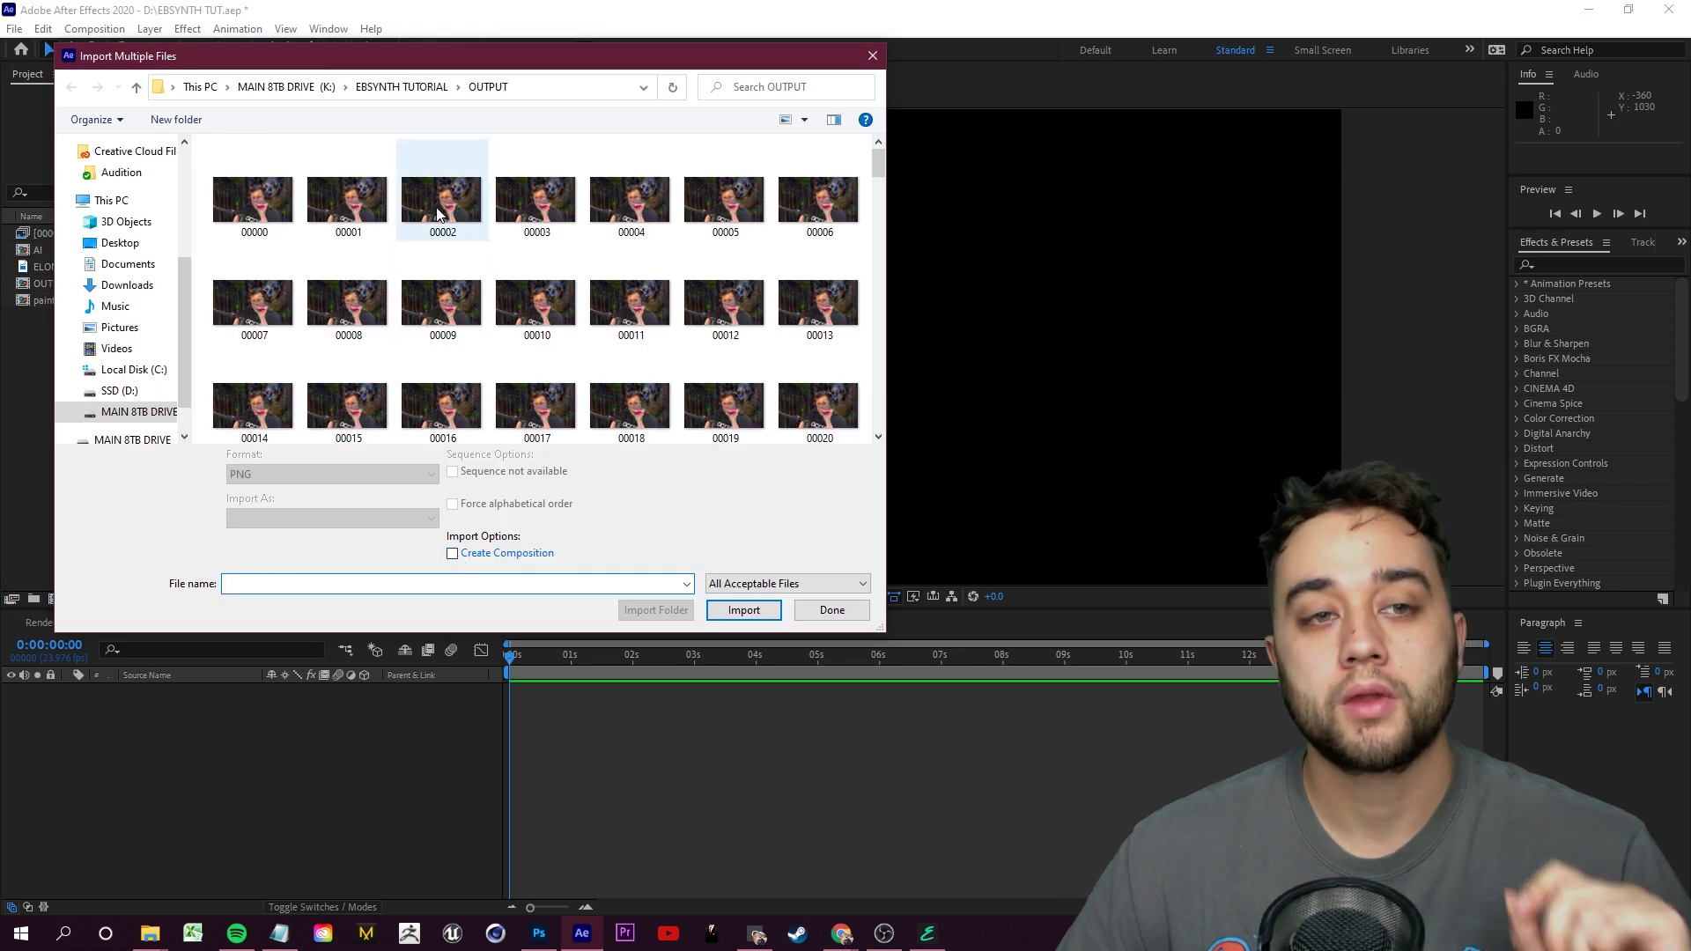
pyautogui.click(421, 87)
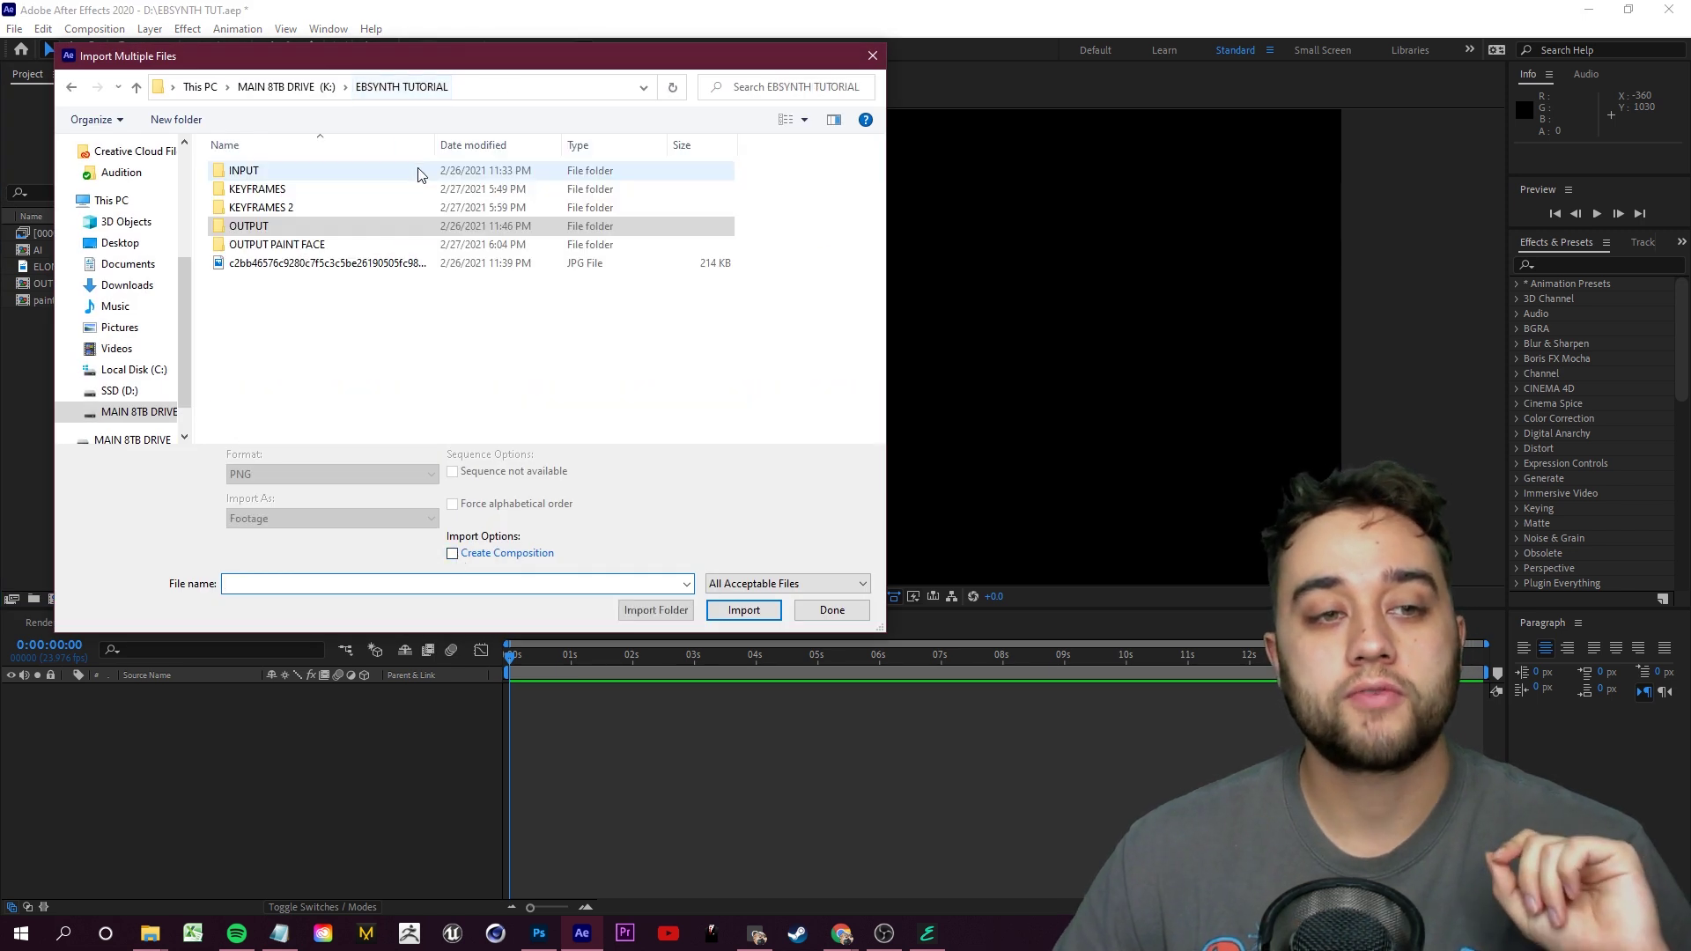
pyautogui.doubleClick(350, 246)
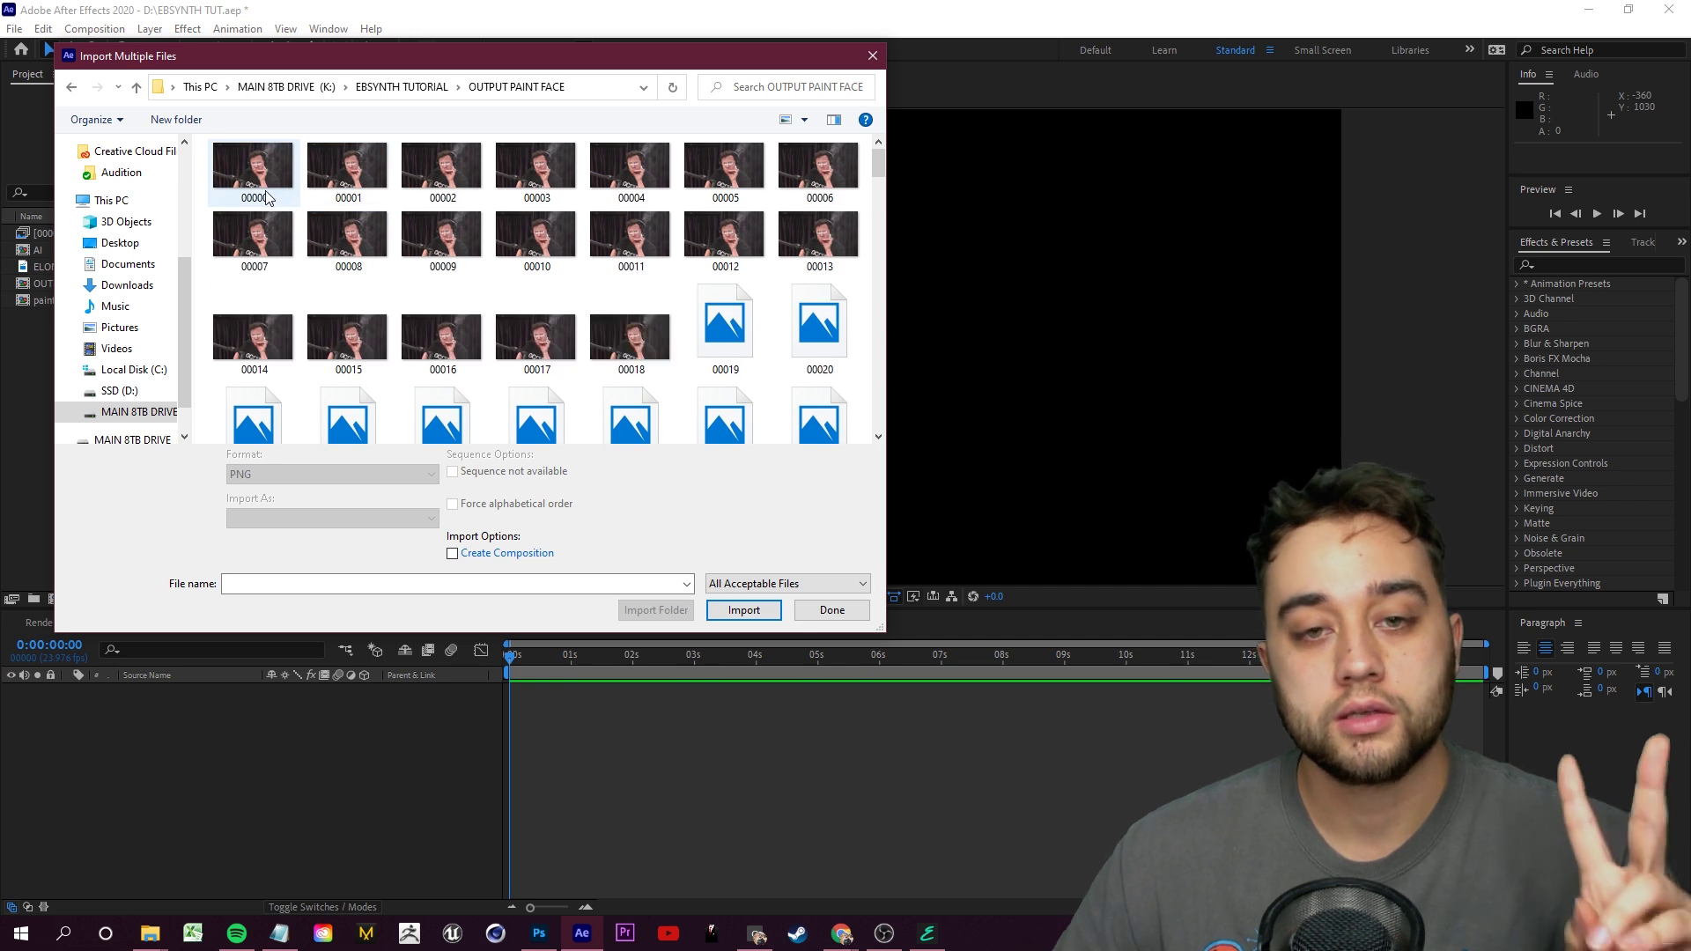
pyautogui.click(267, 198)
pyautogui.click(744, 598)
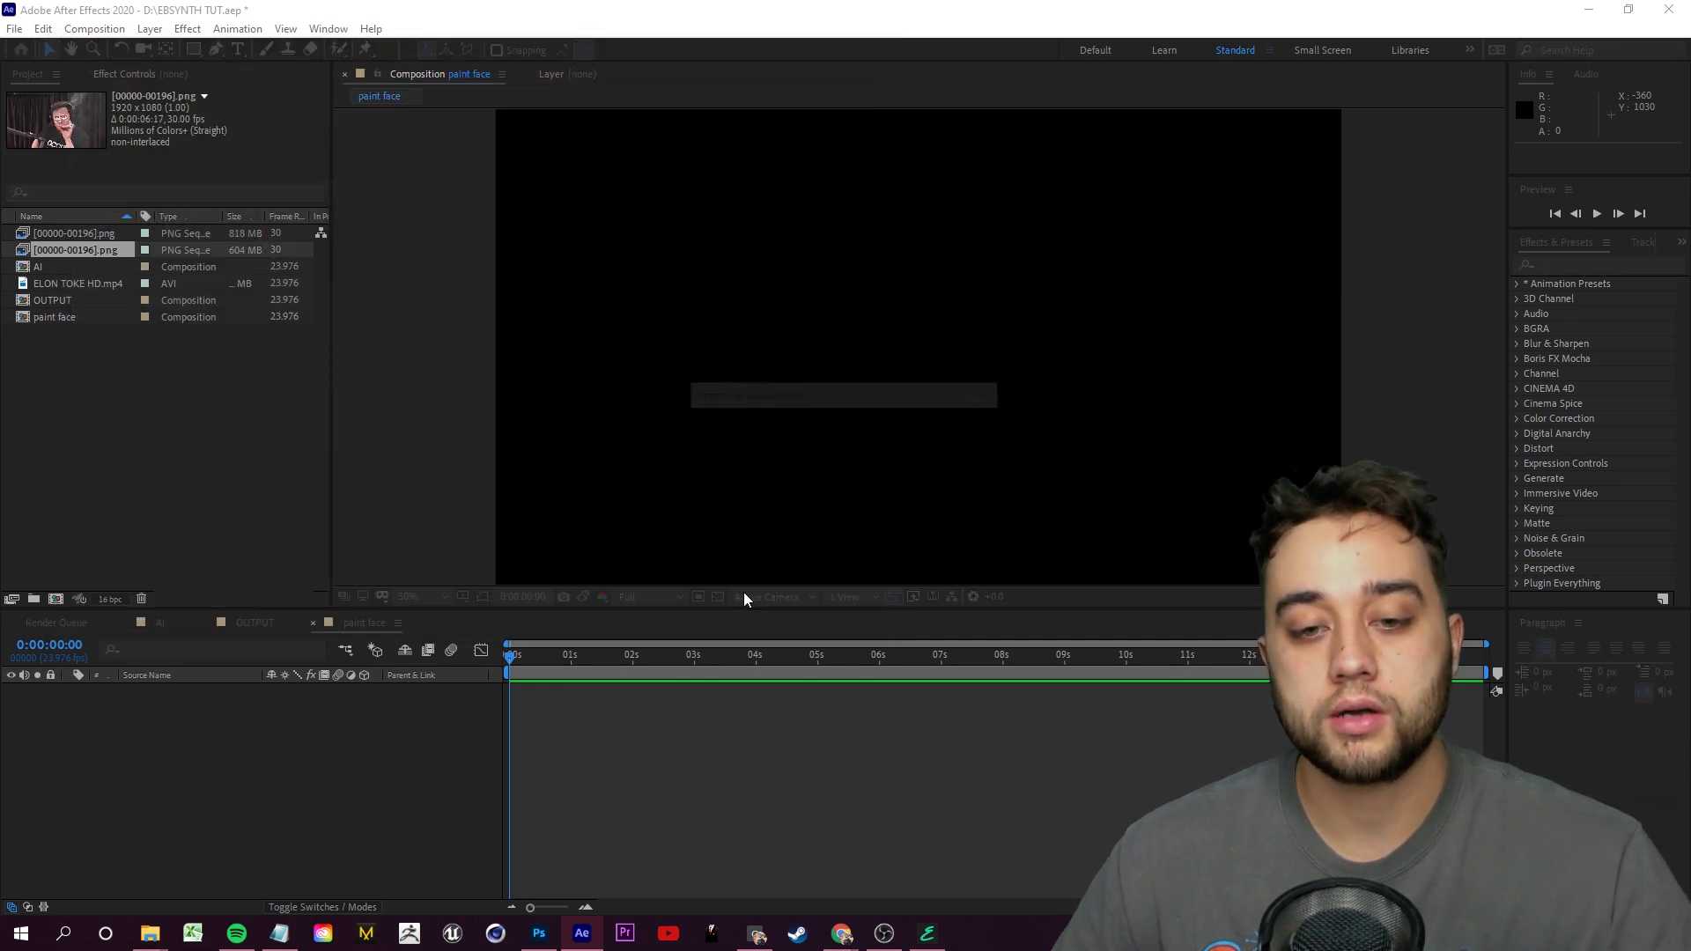
pyautogui.click(832, 597)
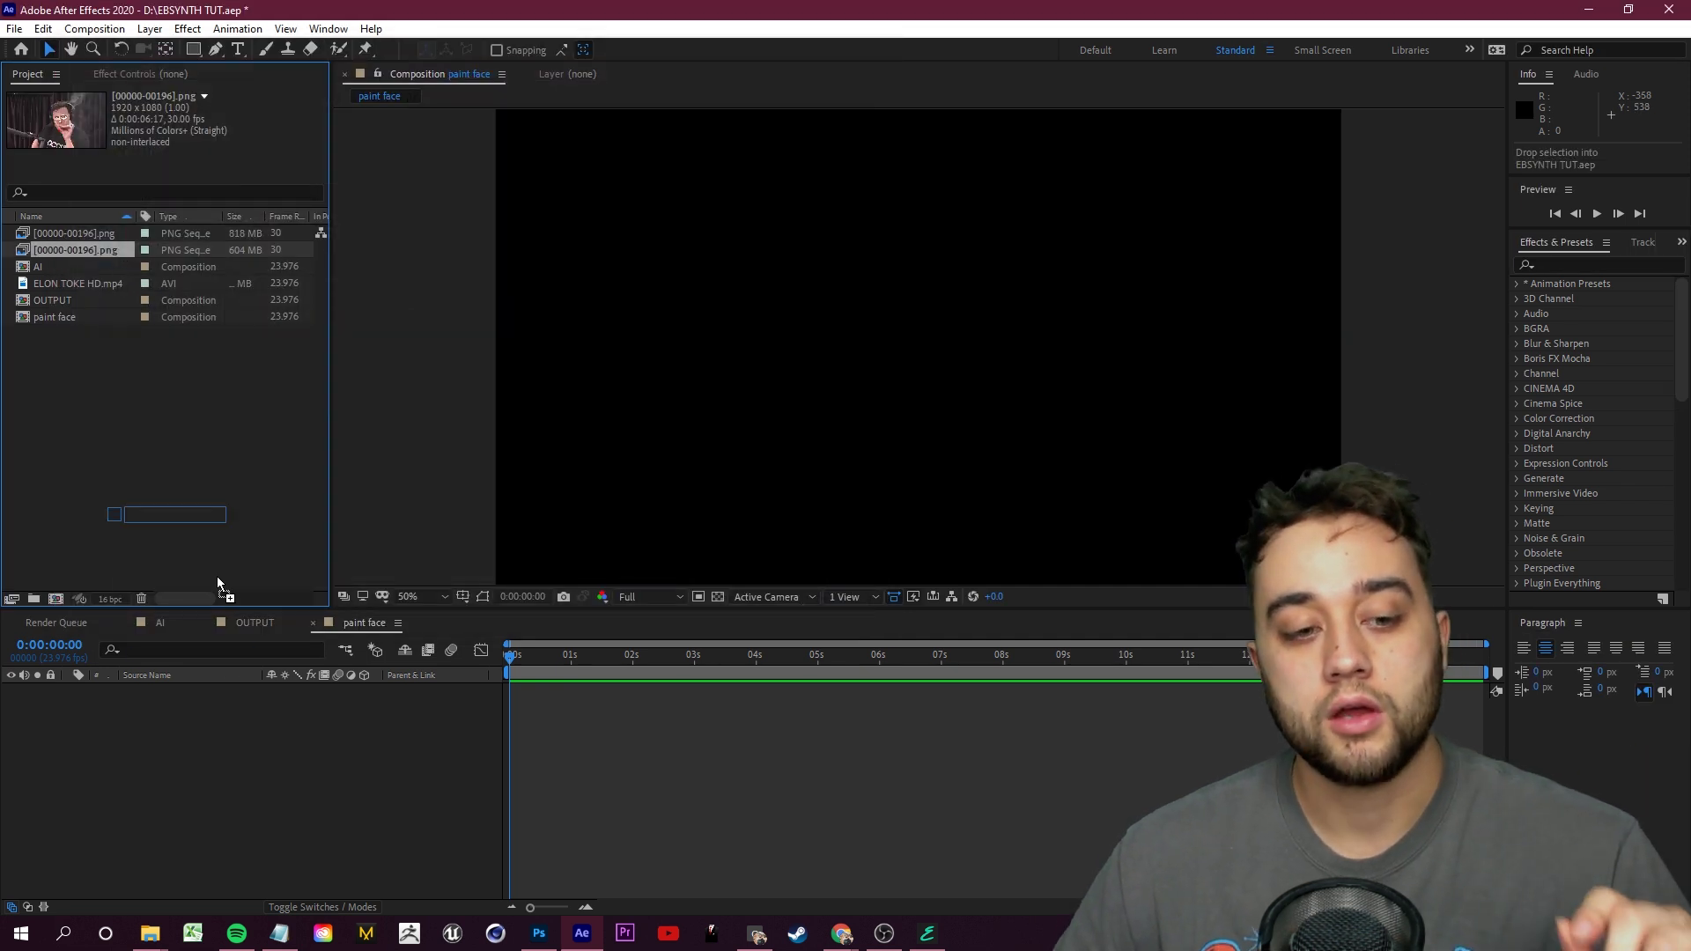
pyautogui.moveTo(217, 583); pyautogui.dragTo(766, 776)
pyautogui.press('space')
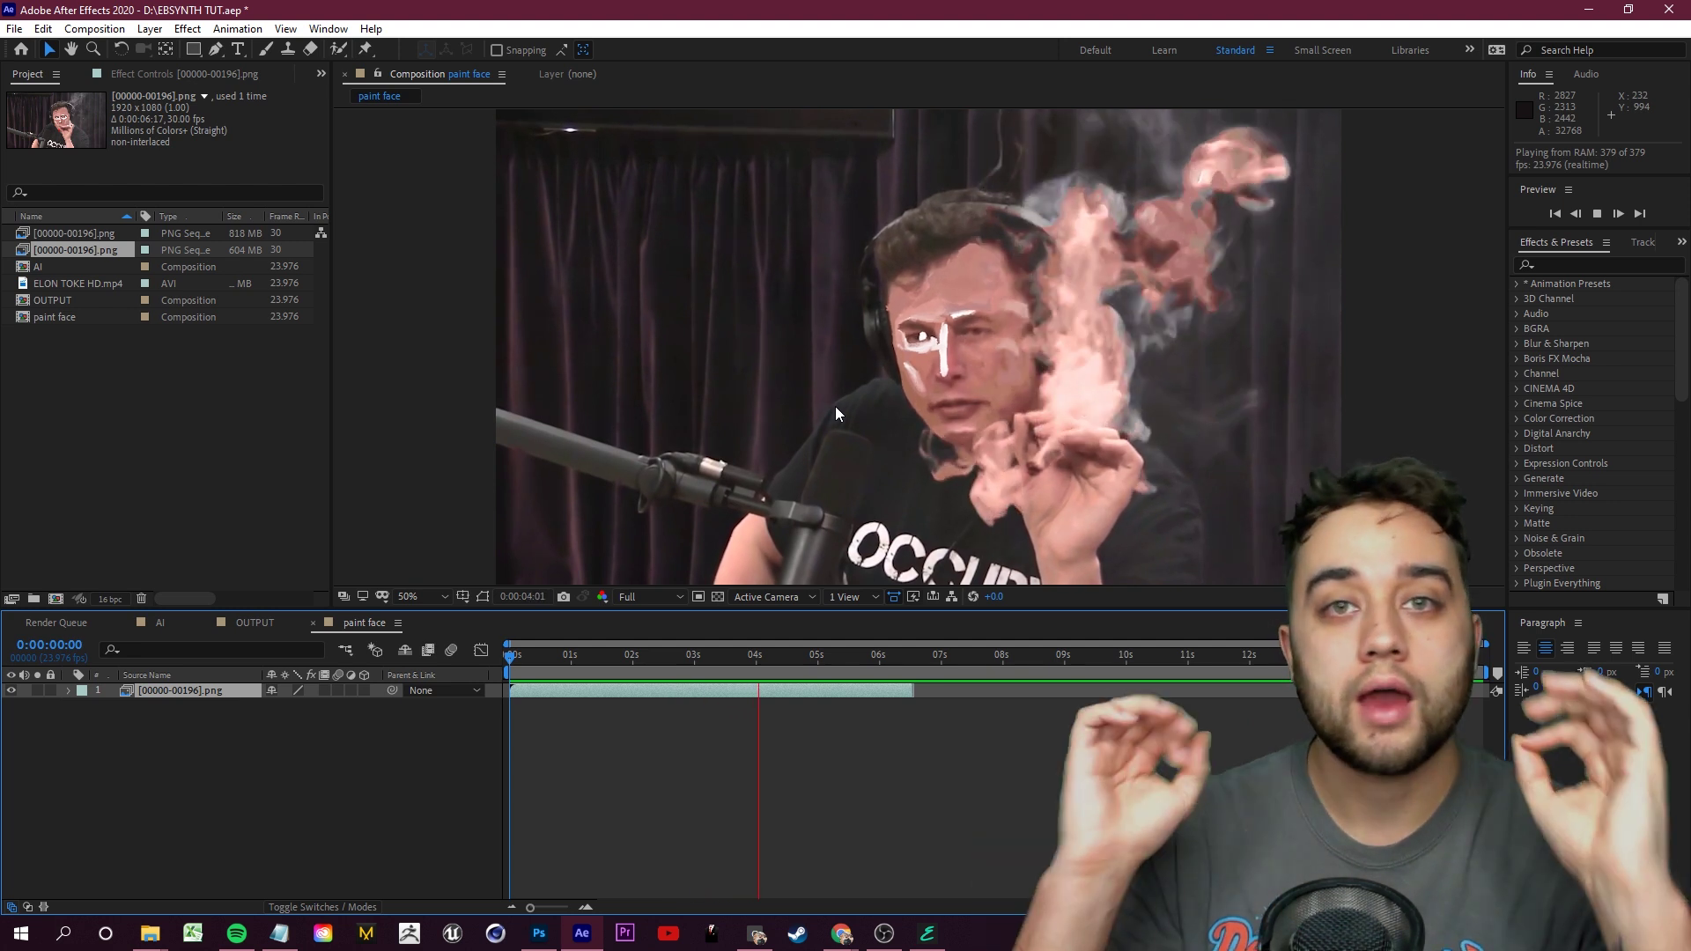
pyautogui.moveTo(511, 644); pyautogui.dragTo(528, 666)
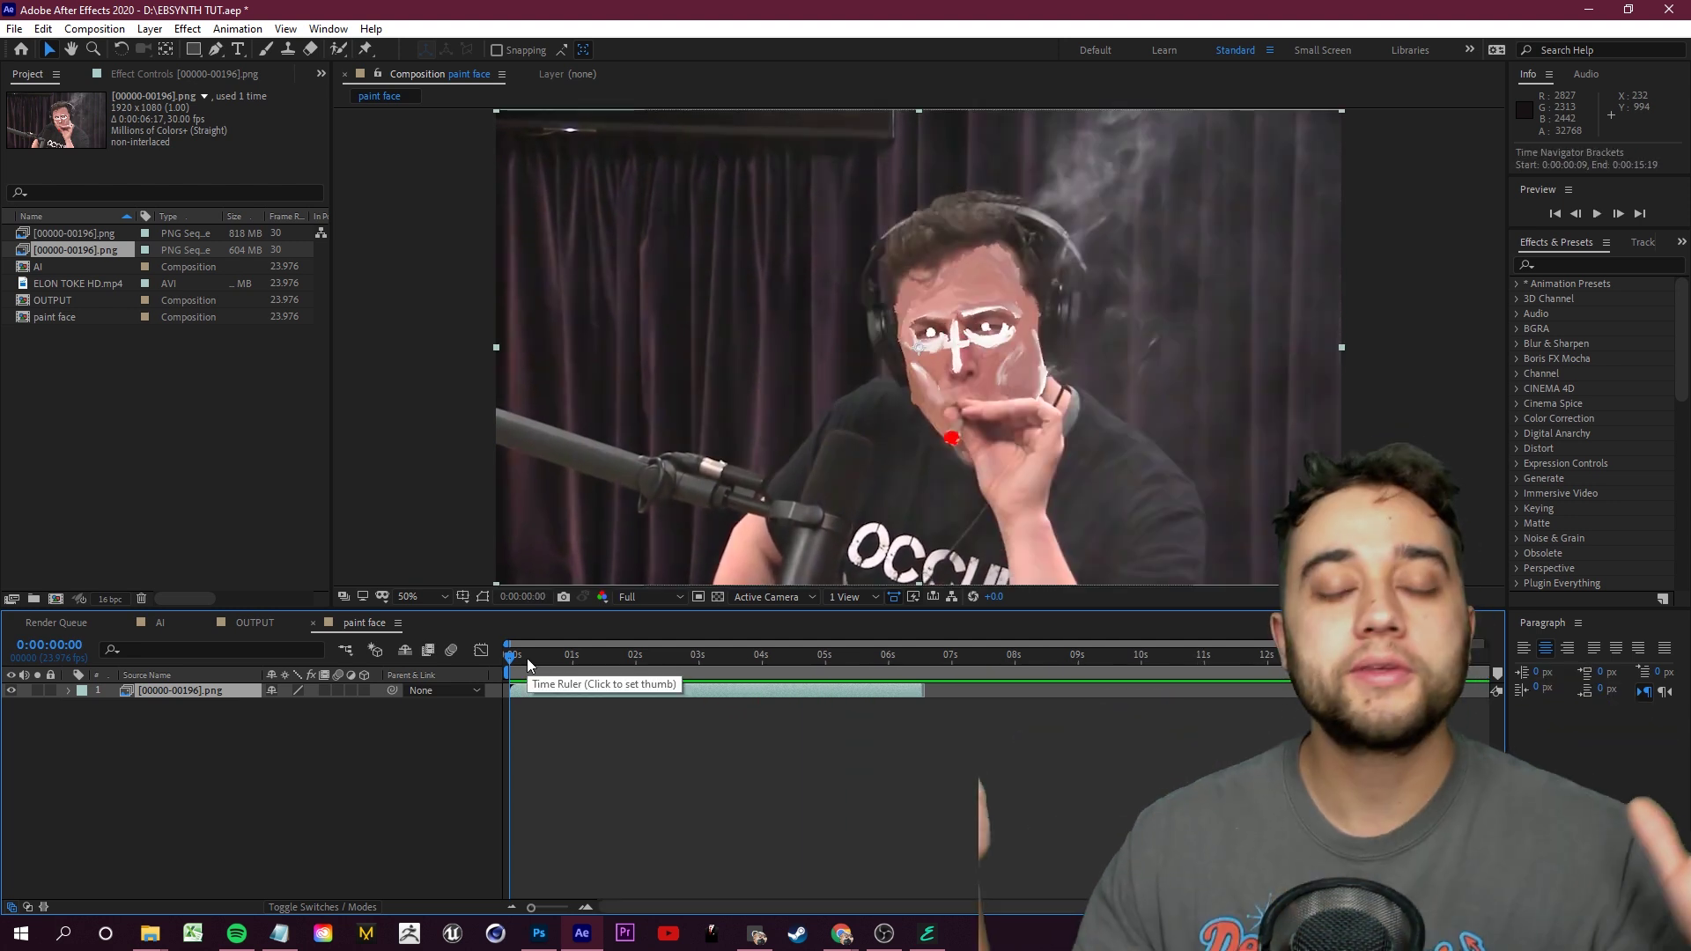